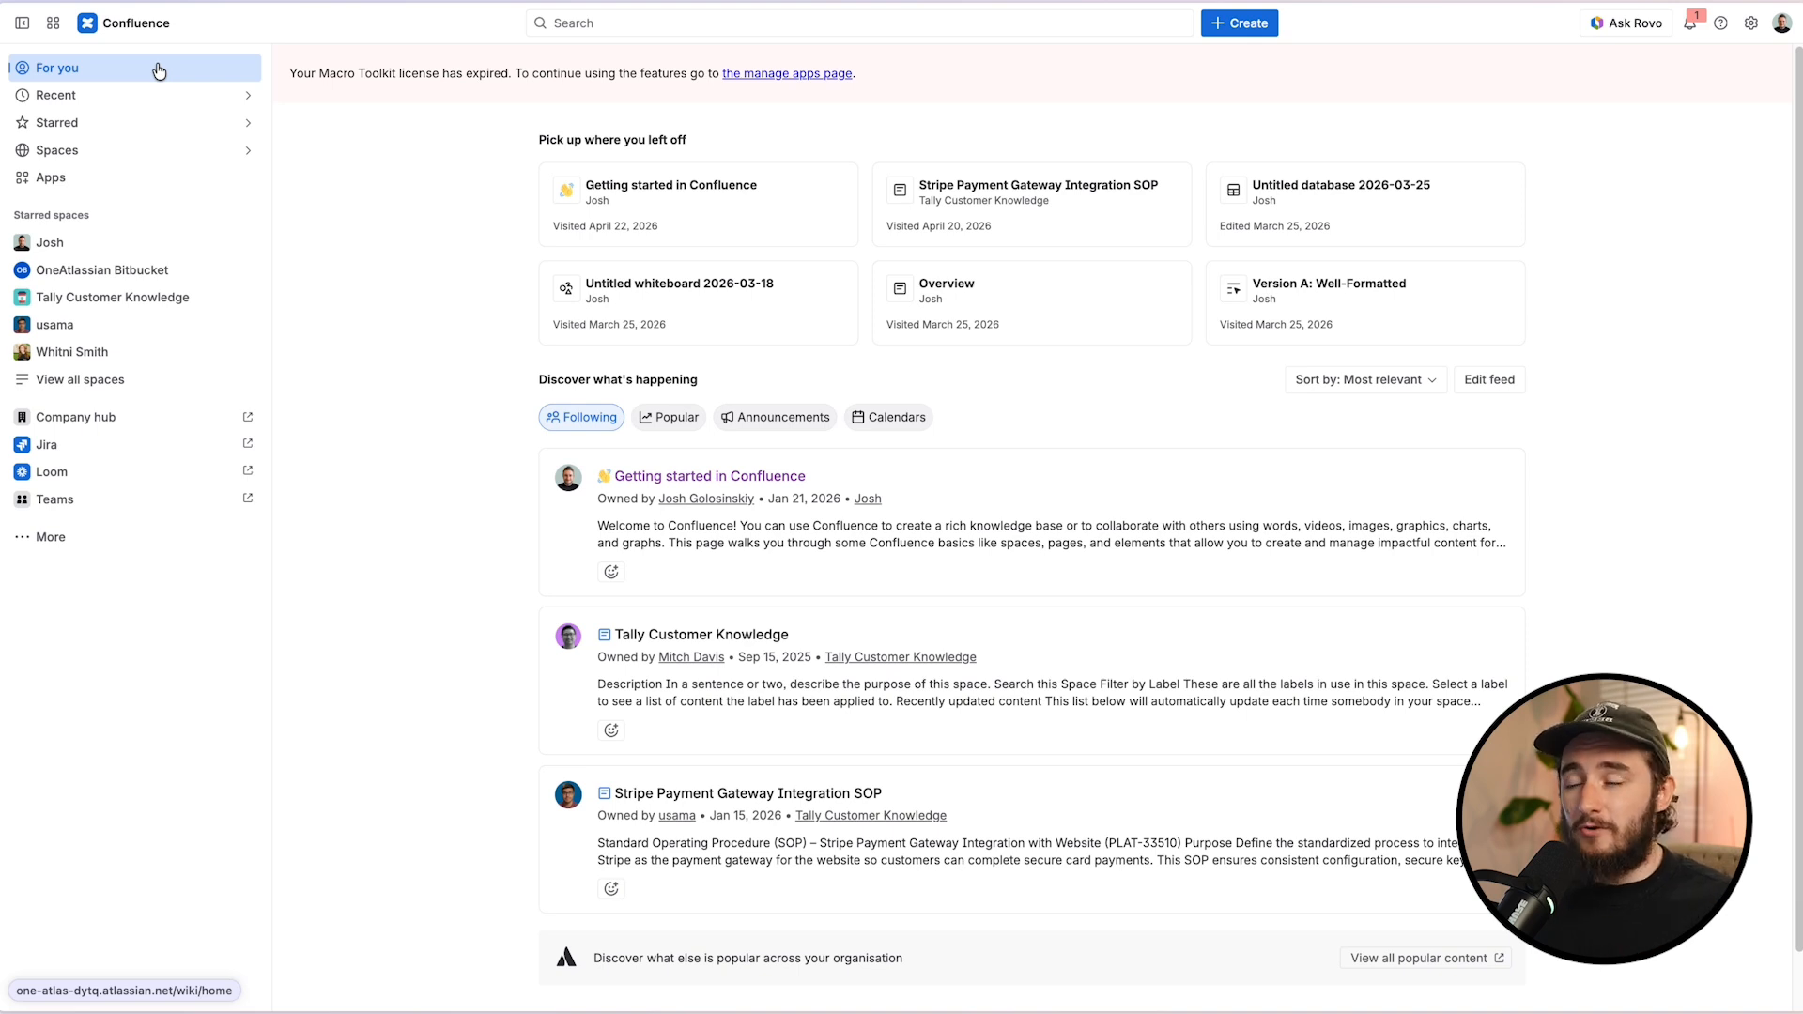
Step: Start a new space named "Dunder Mifflin" and give it the purple flask icon
left_click(175, 152)
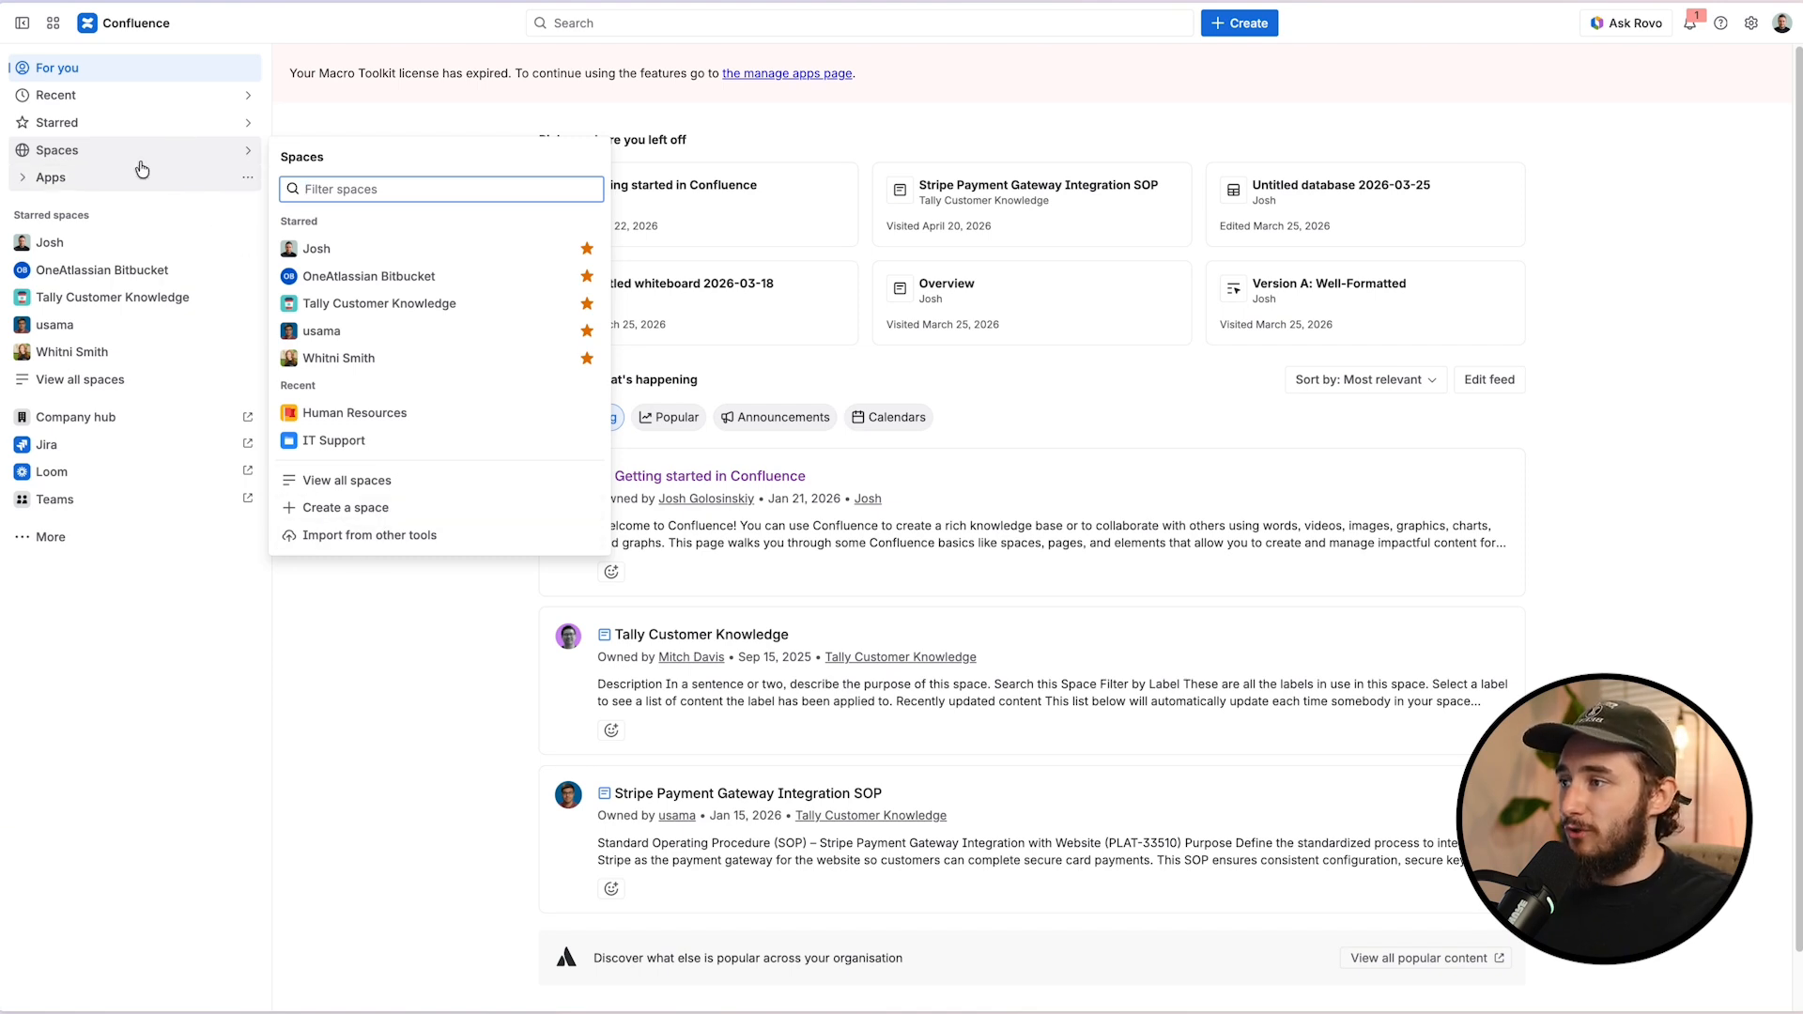
left_click(338, 512)
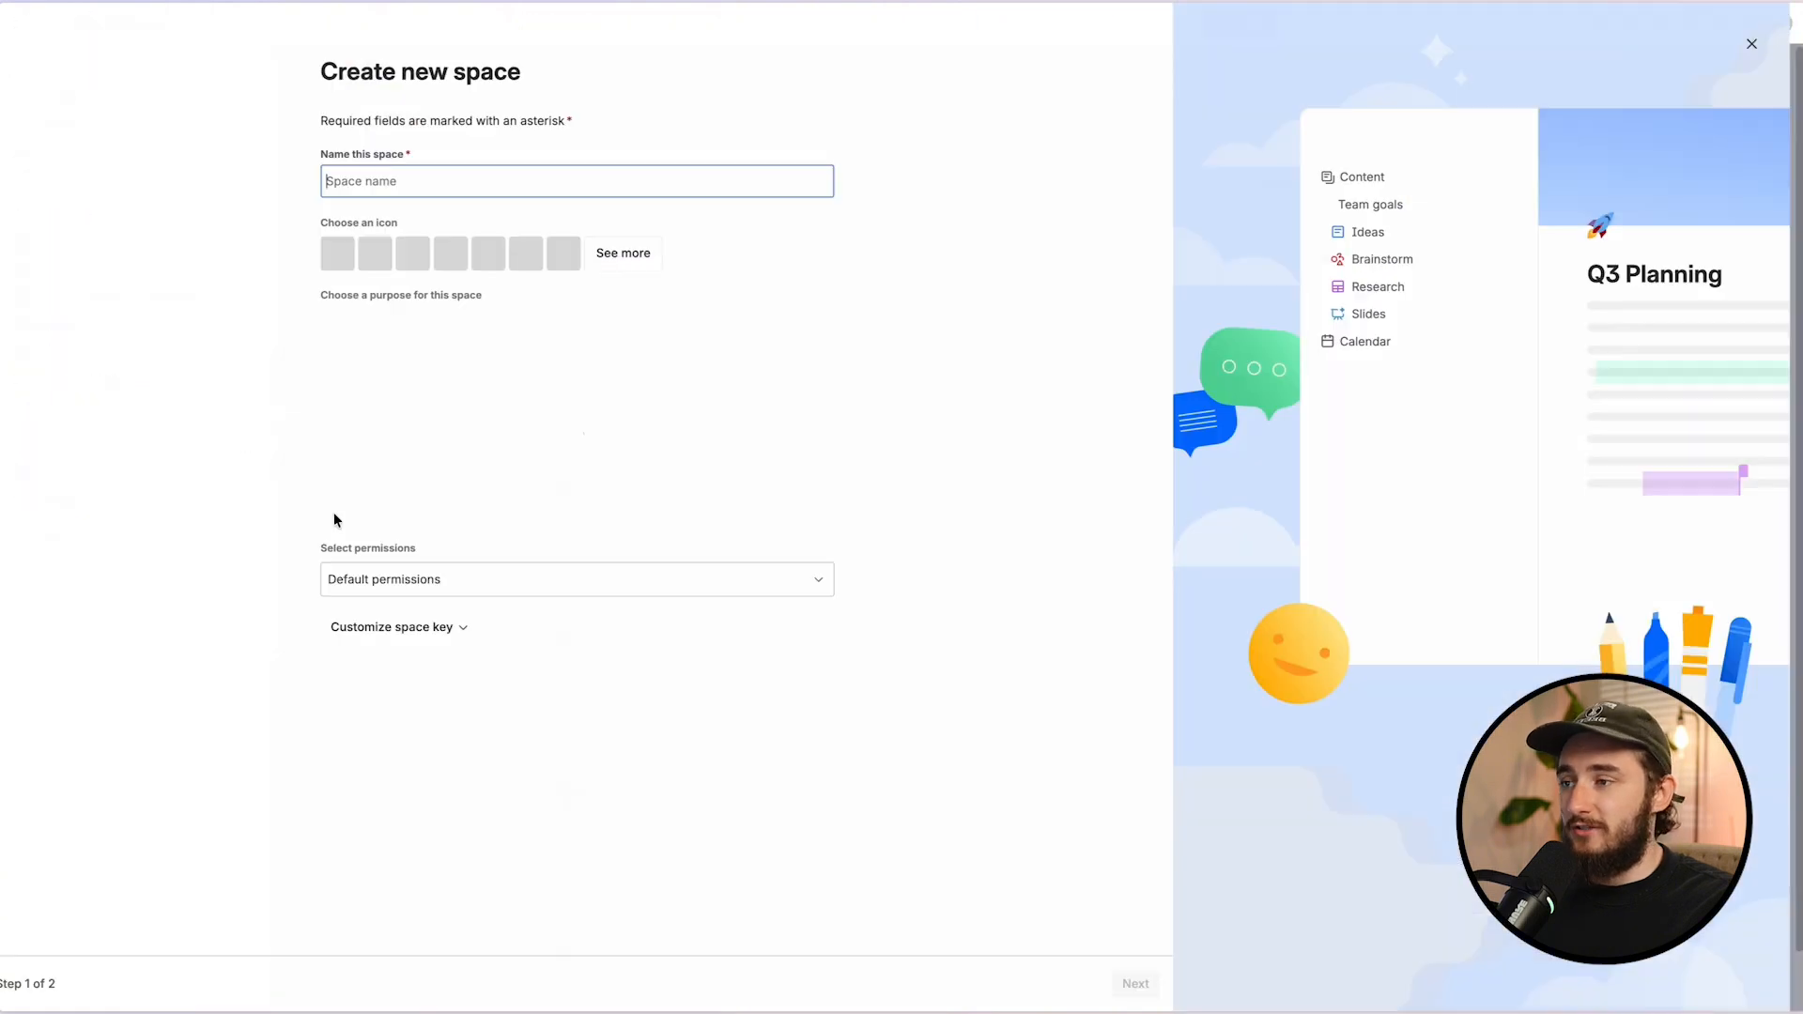
type("D")
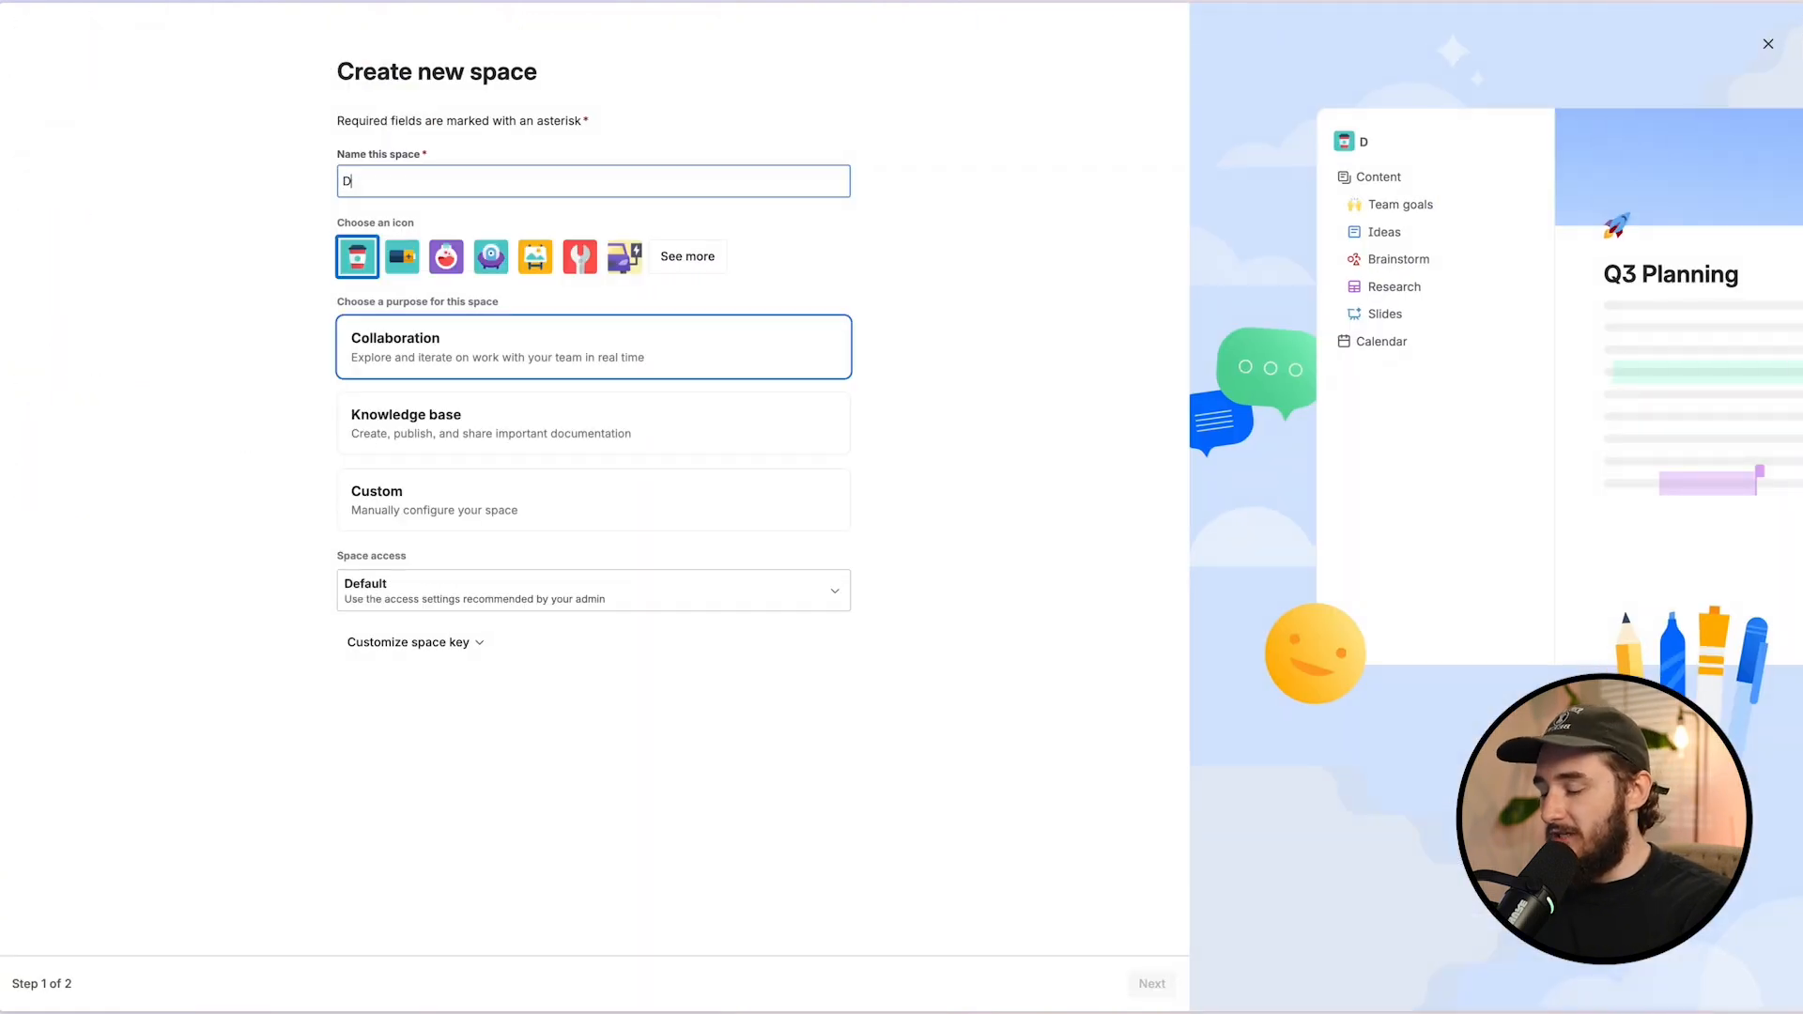
type("under Mifflin")
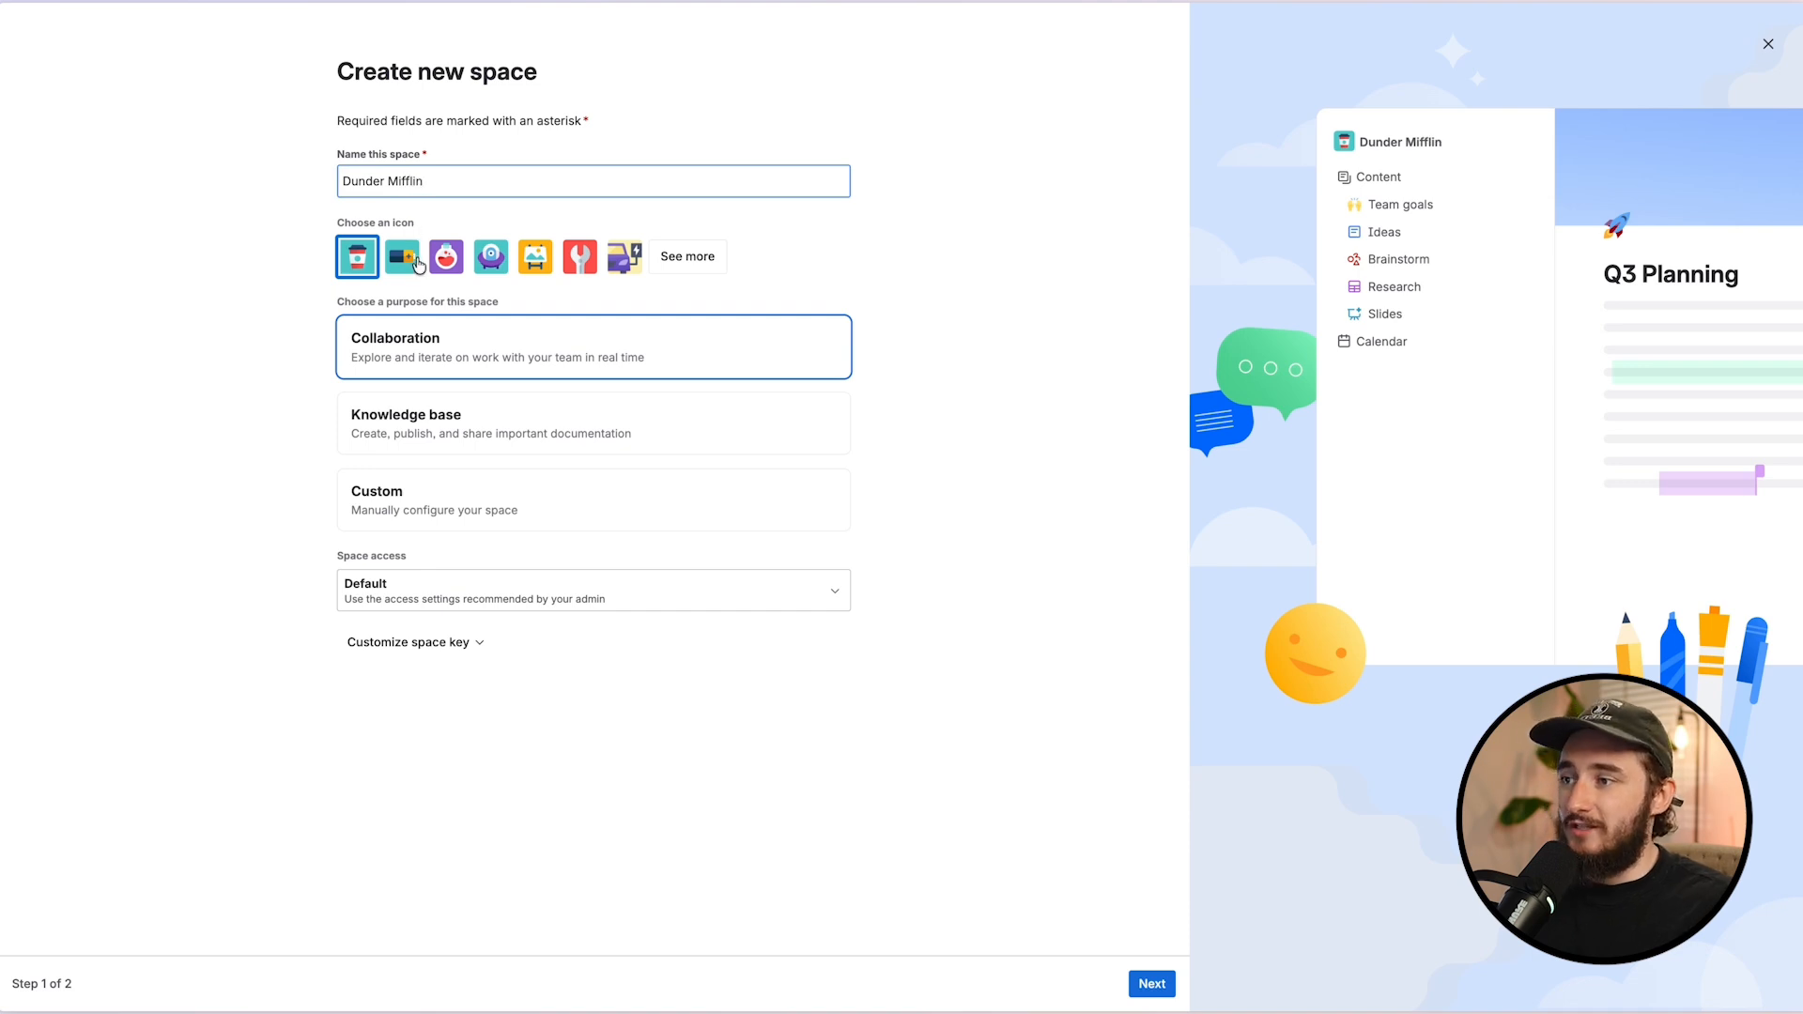
left_click(445, 257)
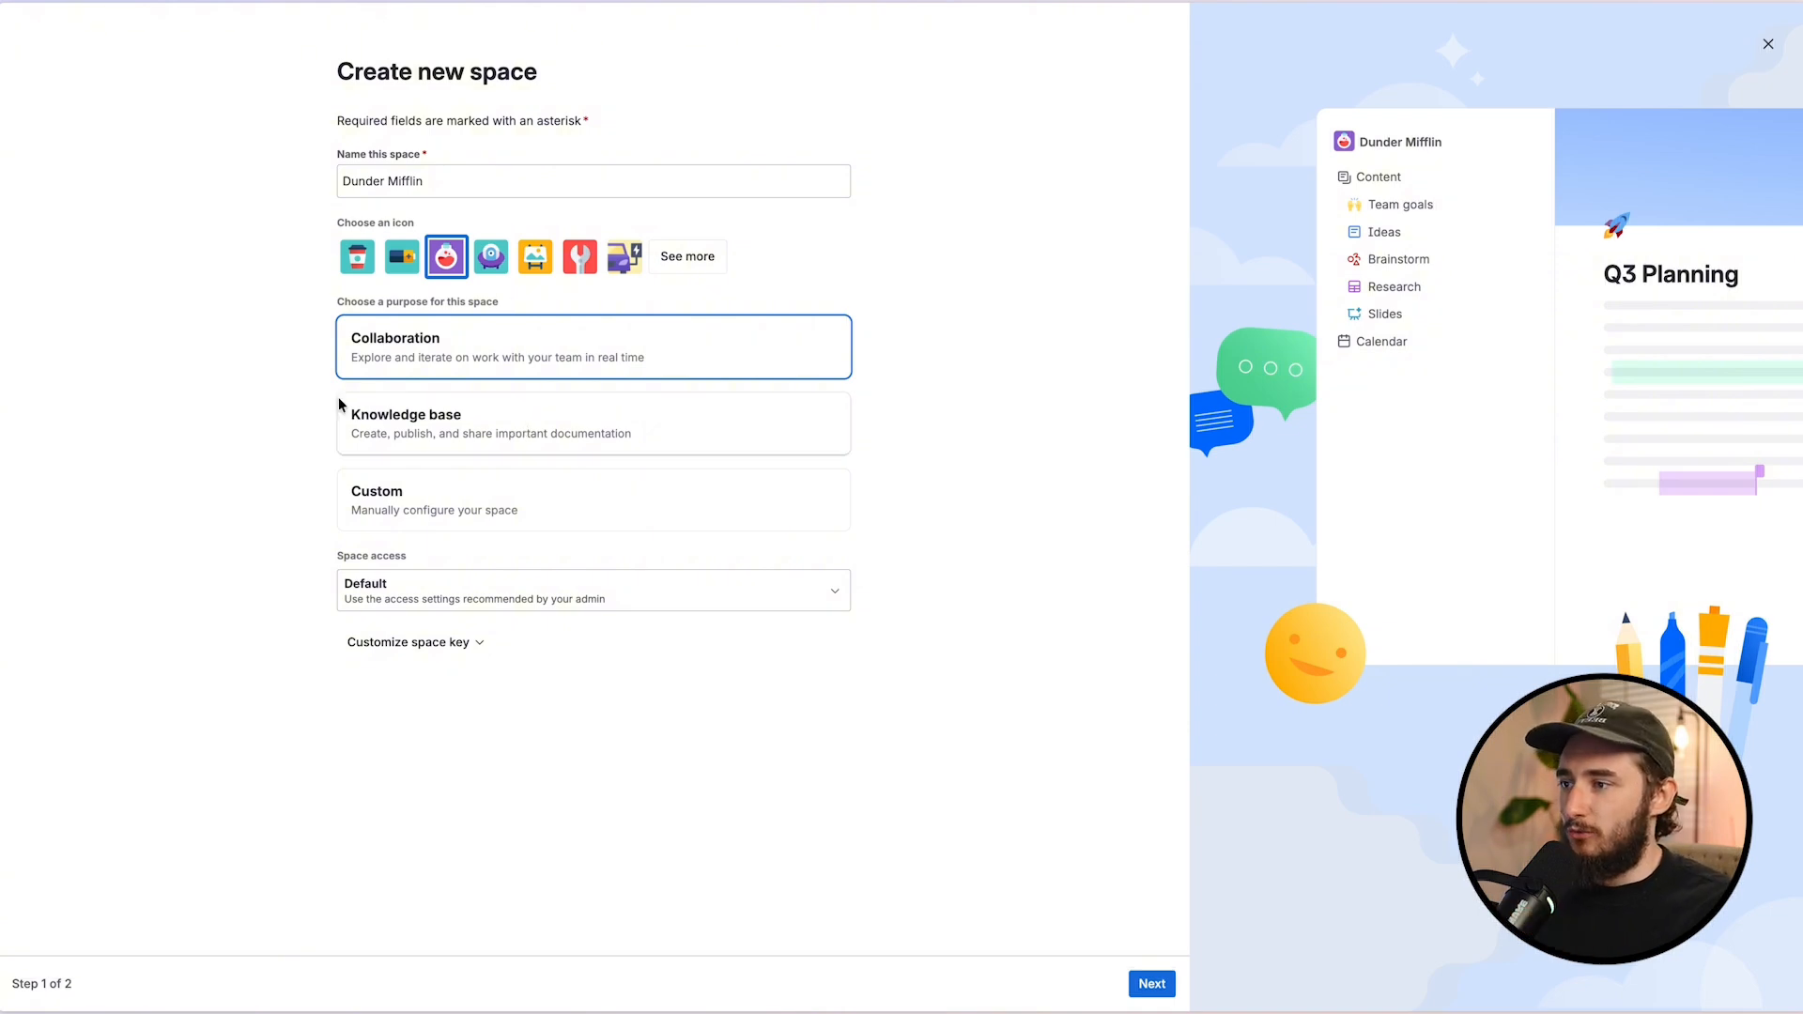
Step: Enable the Blogs feature for the collaboration space and create the space
left_click(1148, 985)
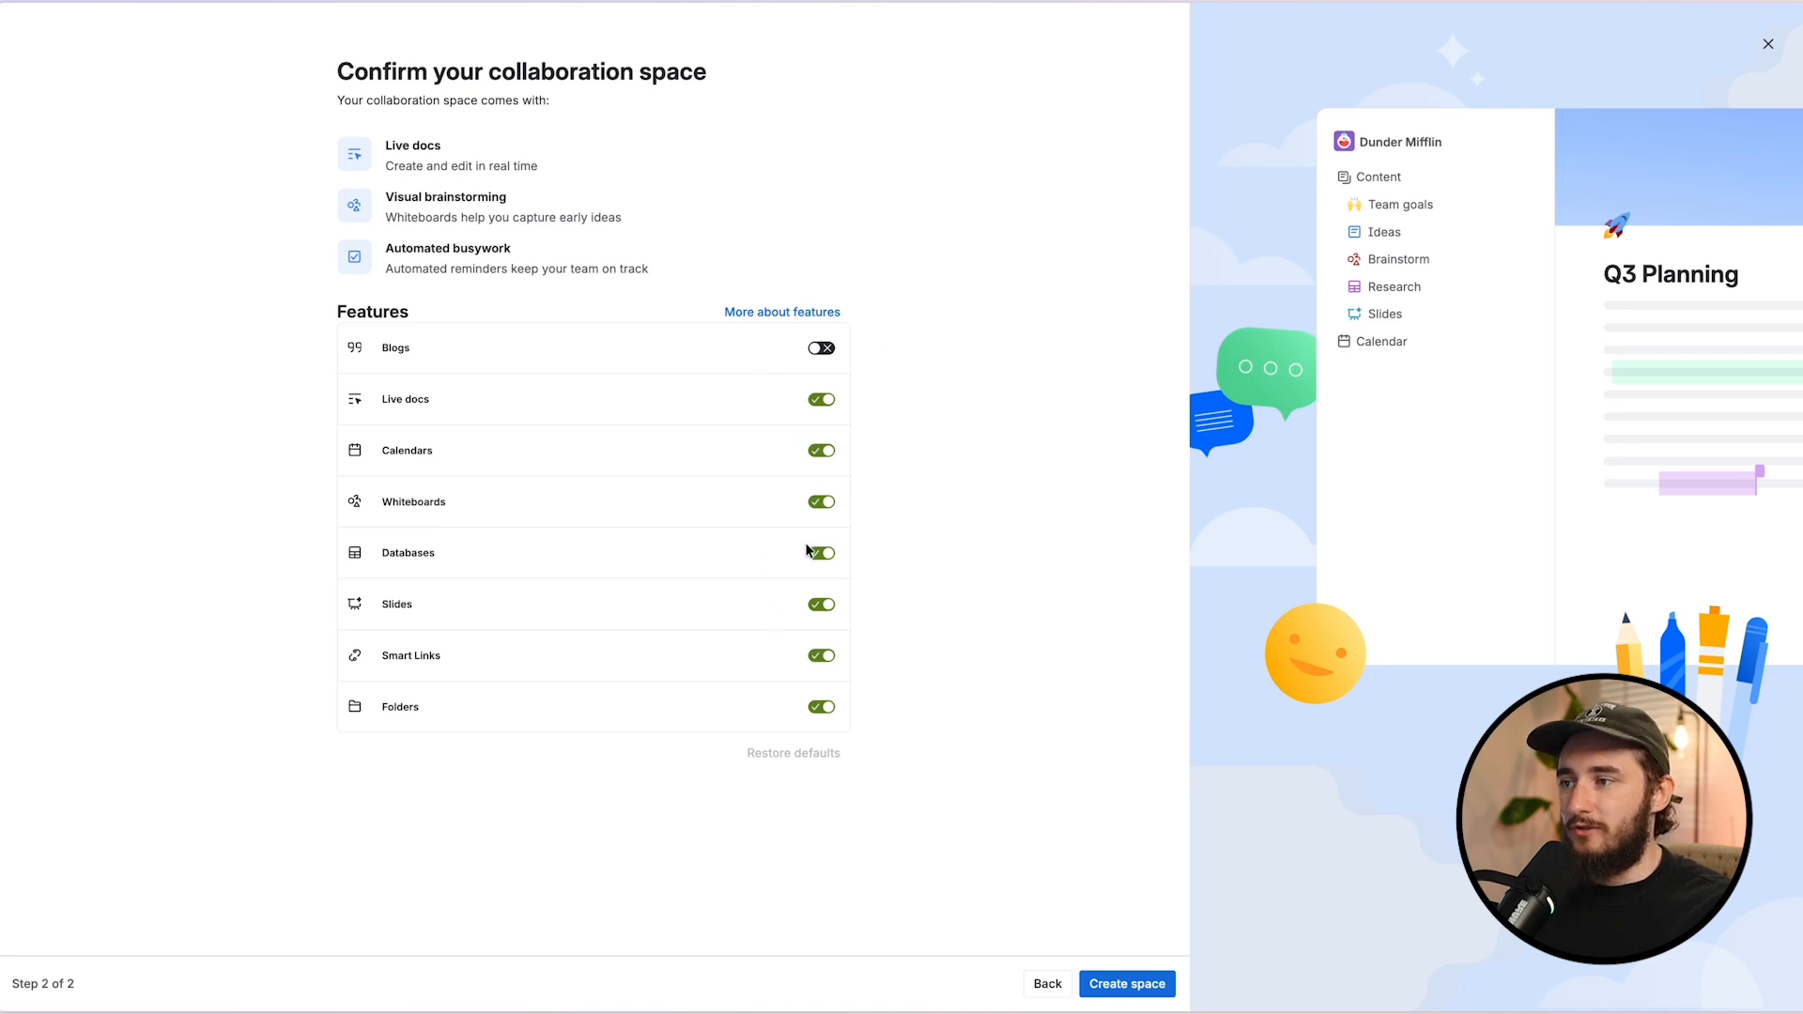
left_click(820, 348)
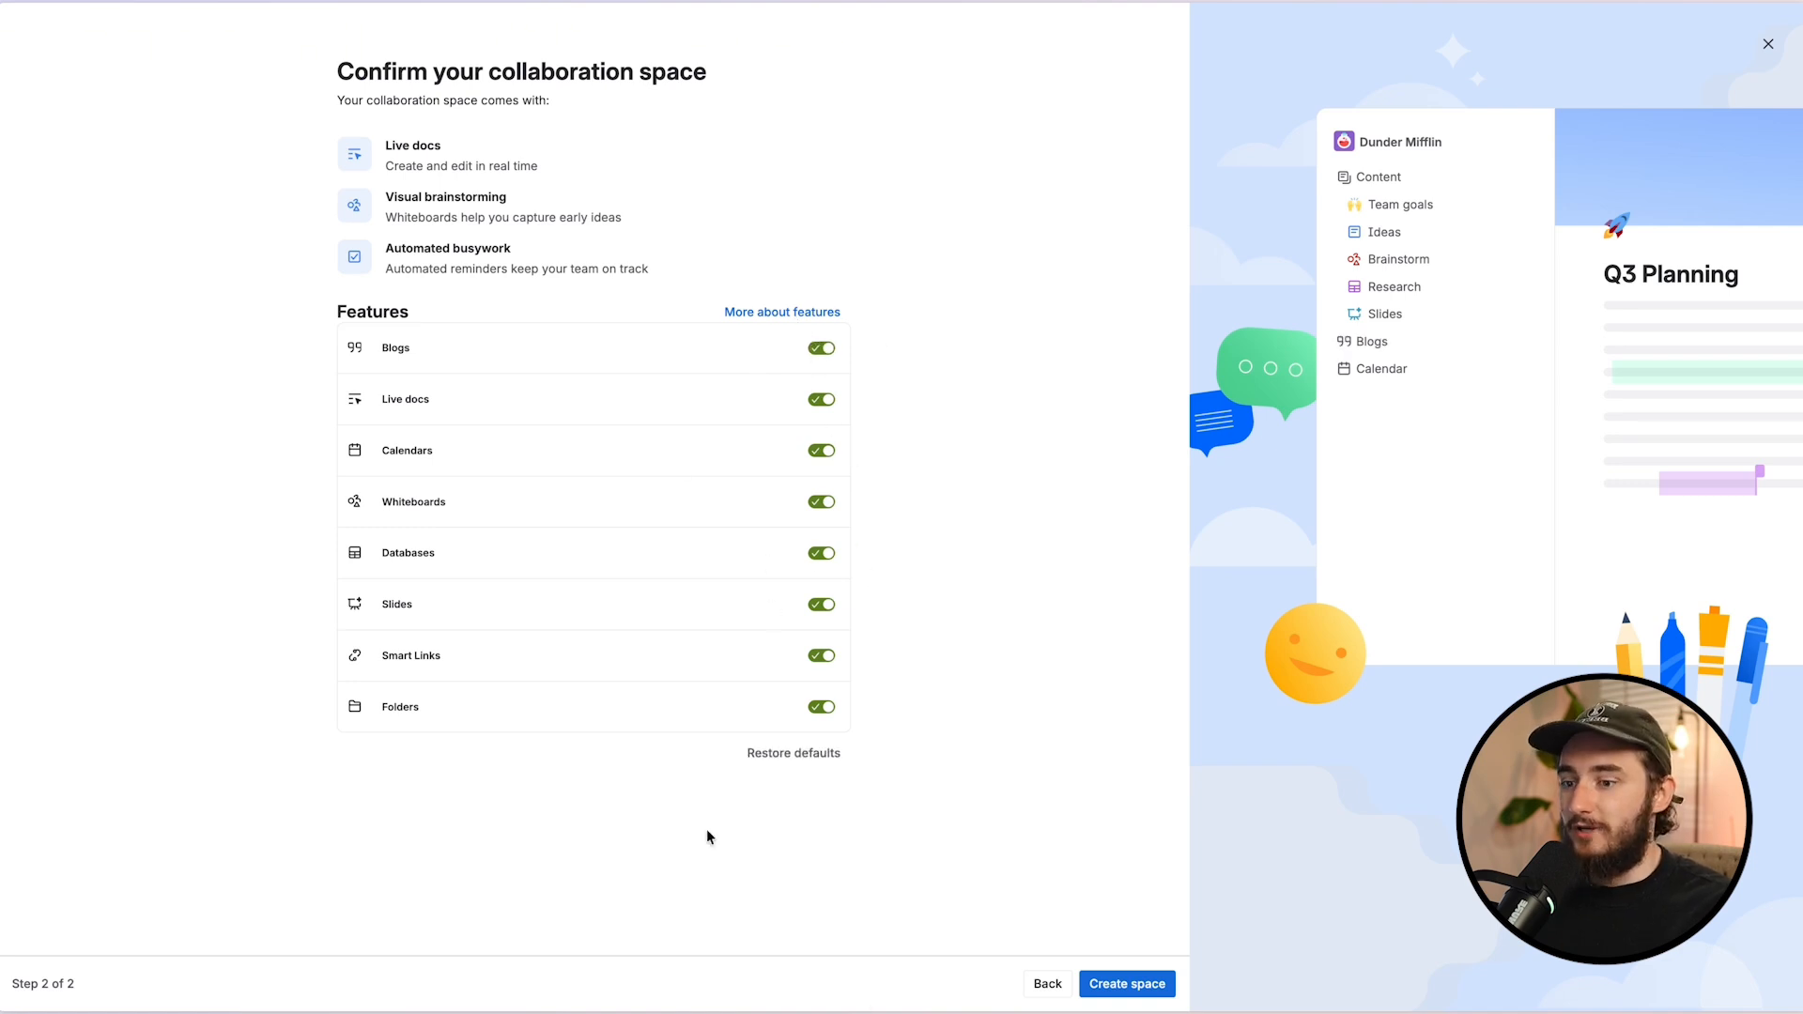
left_click(1107, 993)
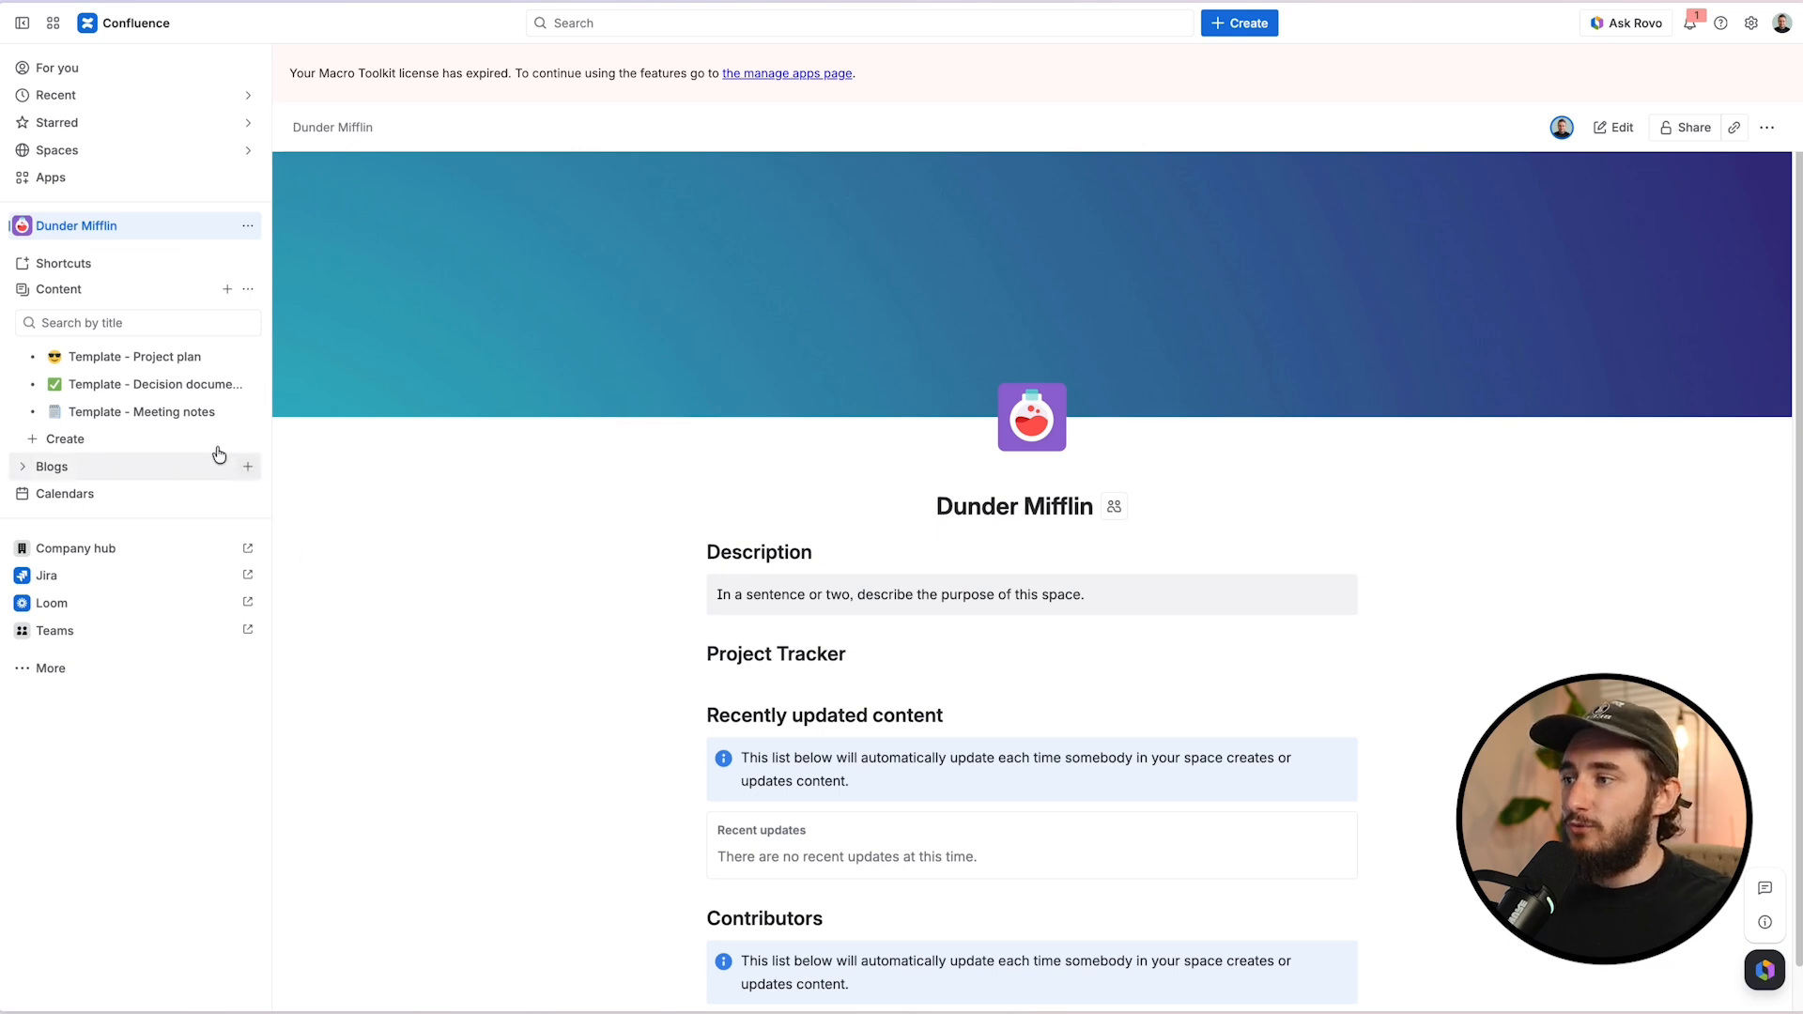
Step: Create a live doc in the Dunder Mifflin space and title it "Looking for a Chair"
mouse_move(139, 366)
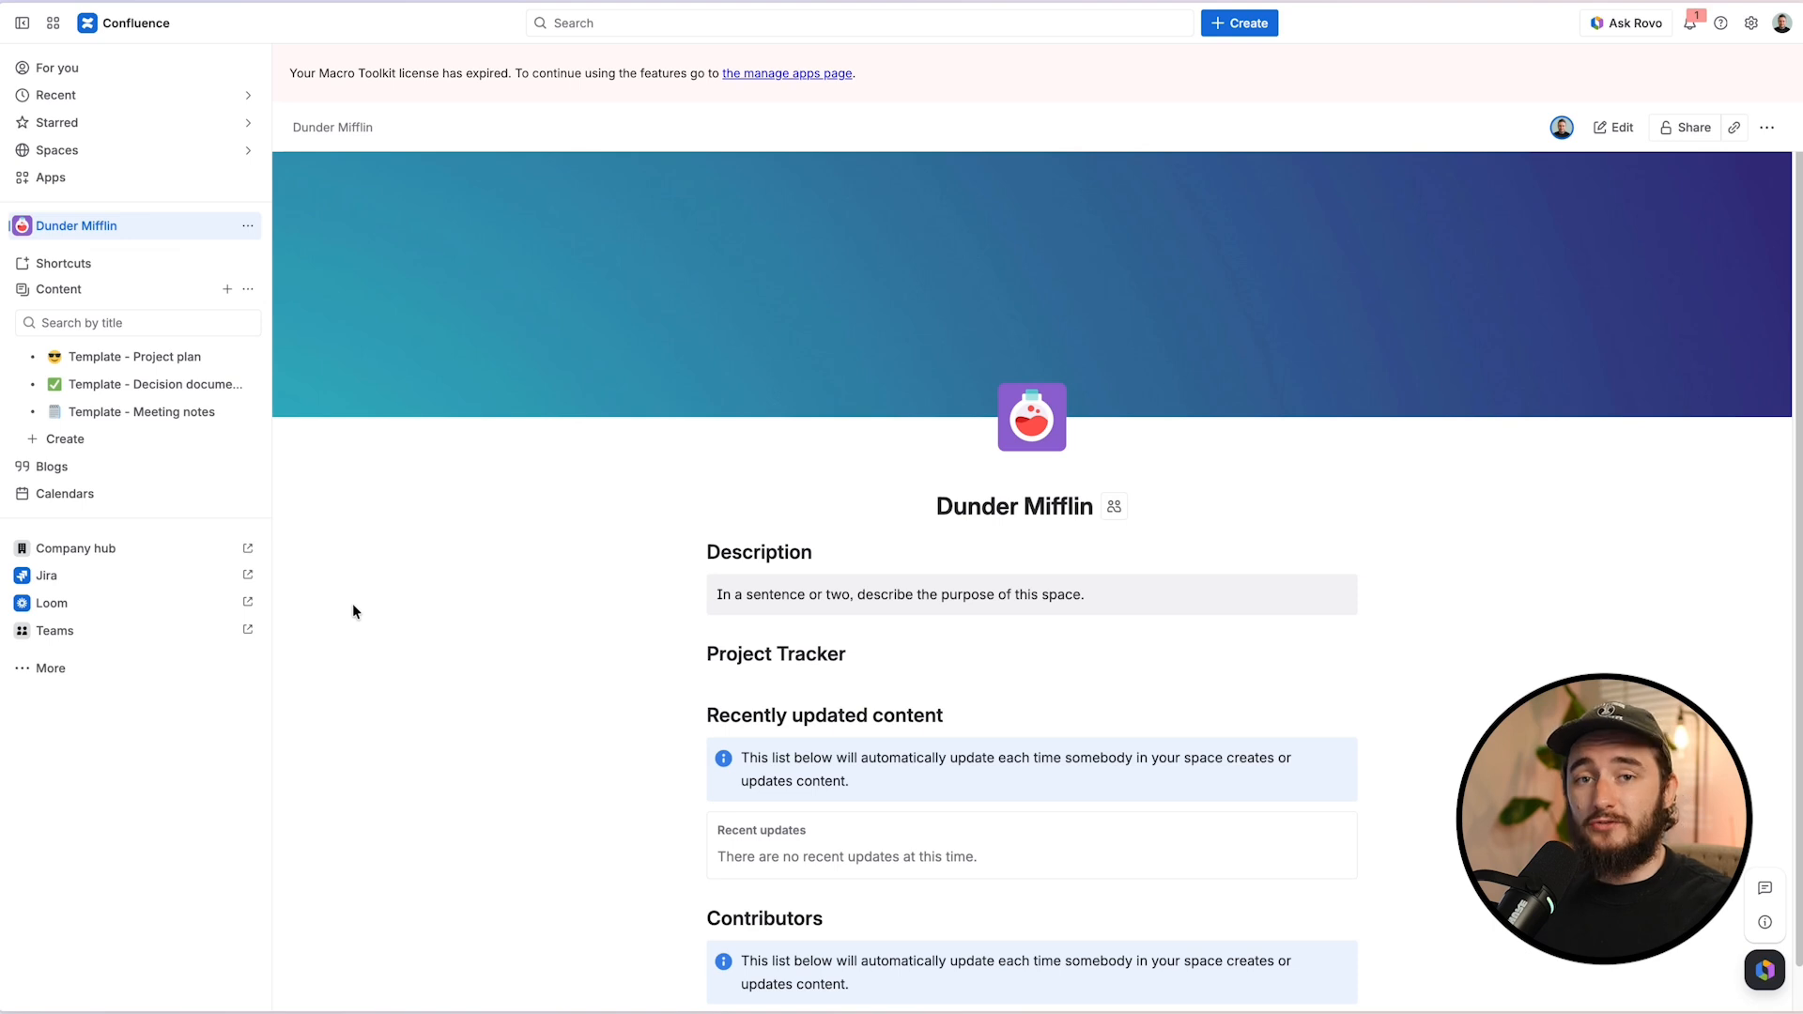
left_click(75, 439)
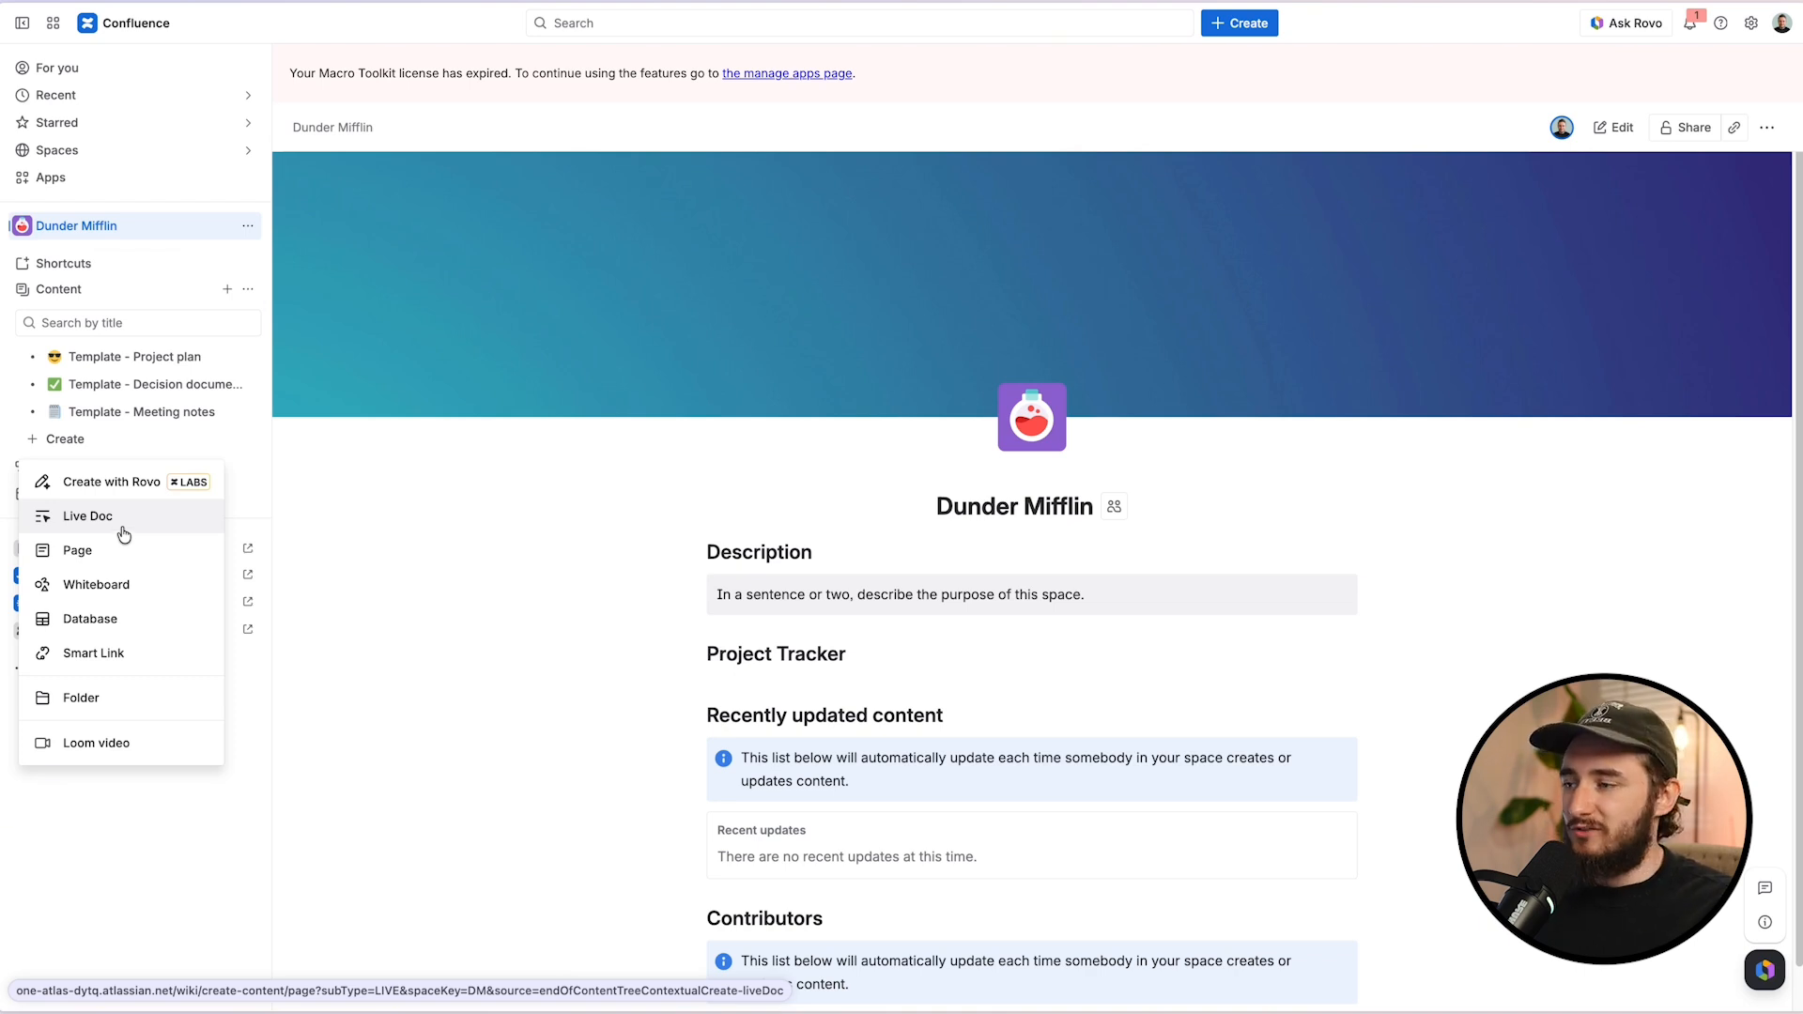
left_click(87, 517)
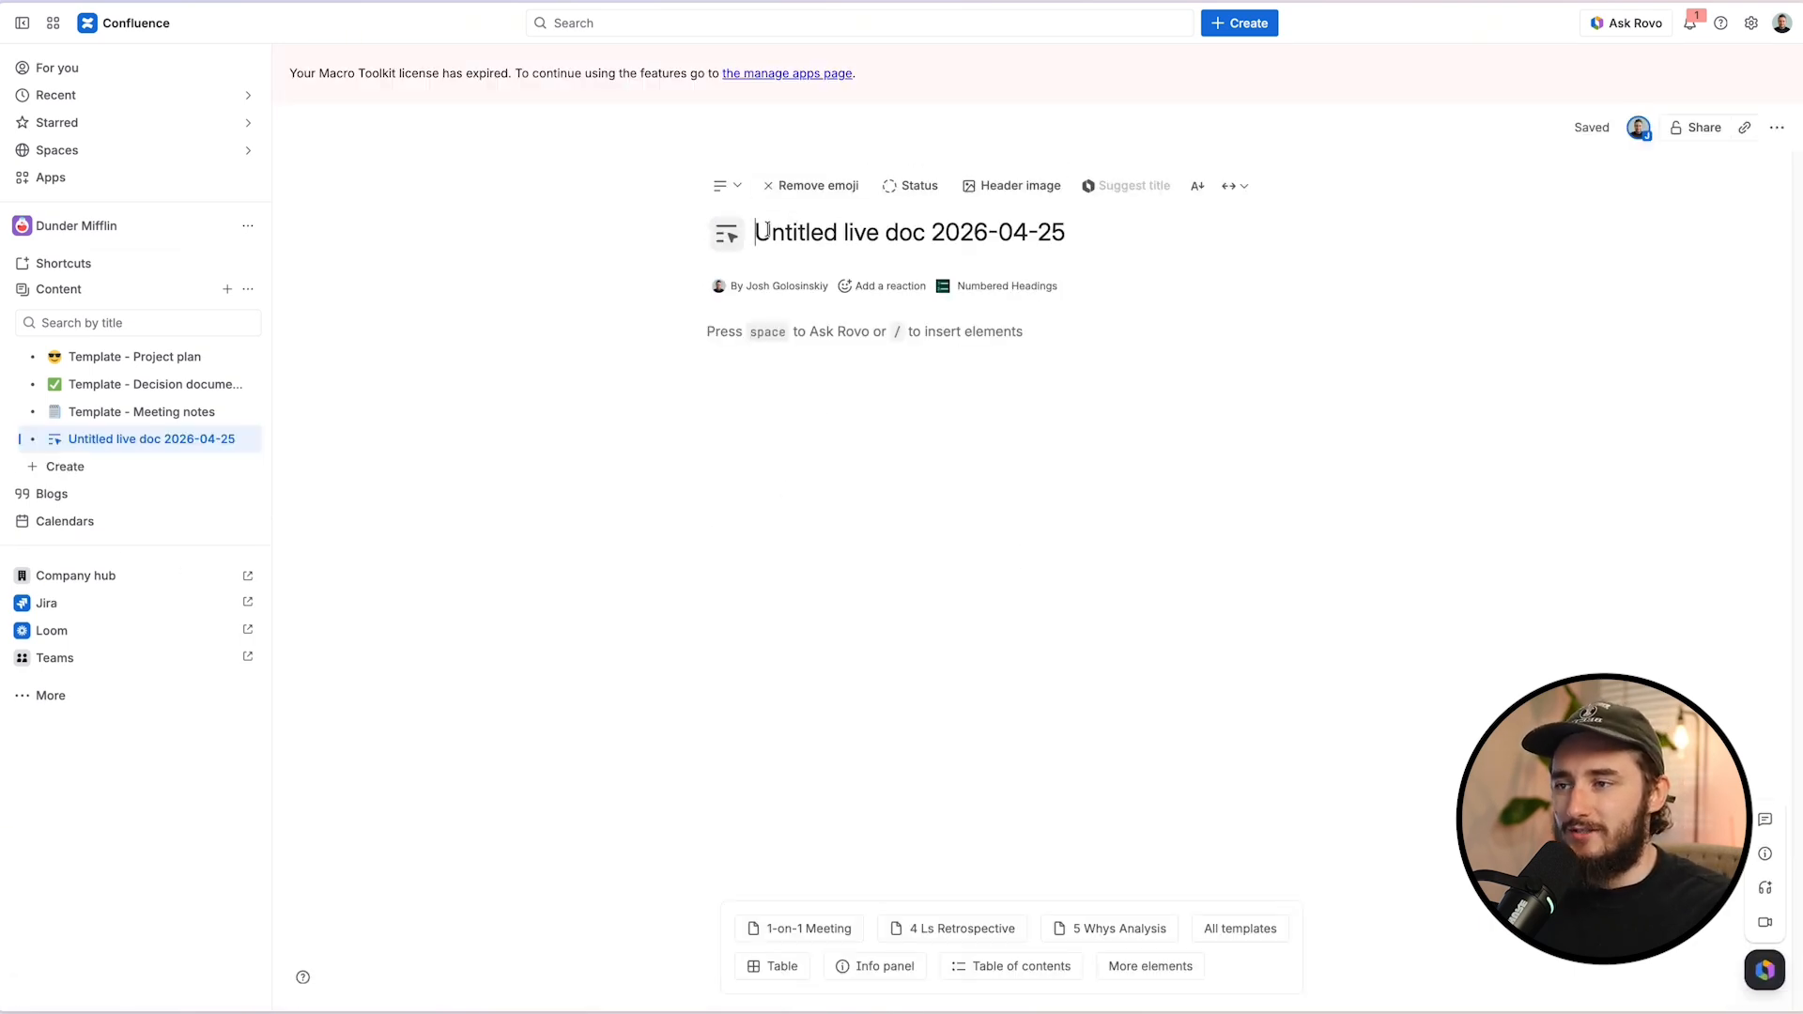
left_click_drag(756, 233, 988, 254)
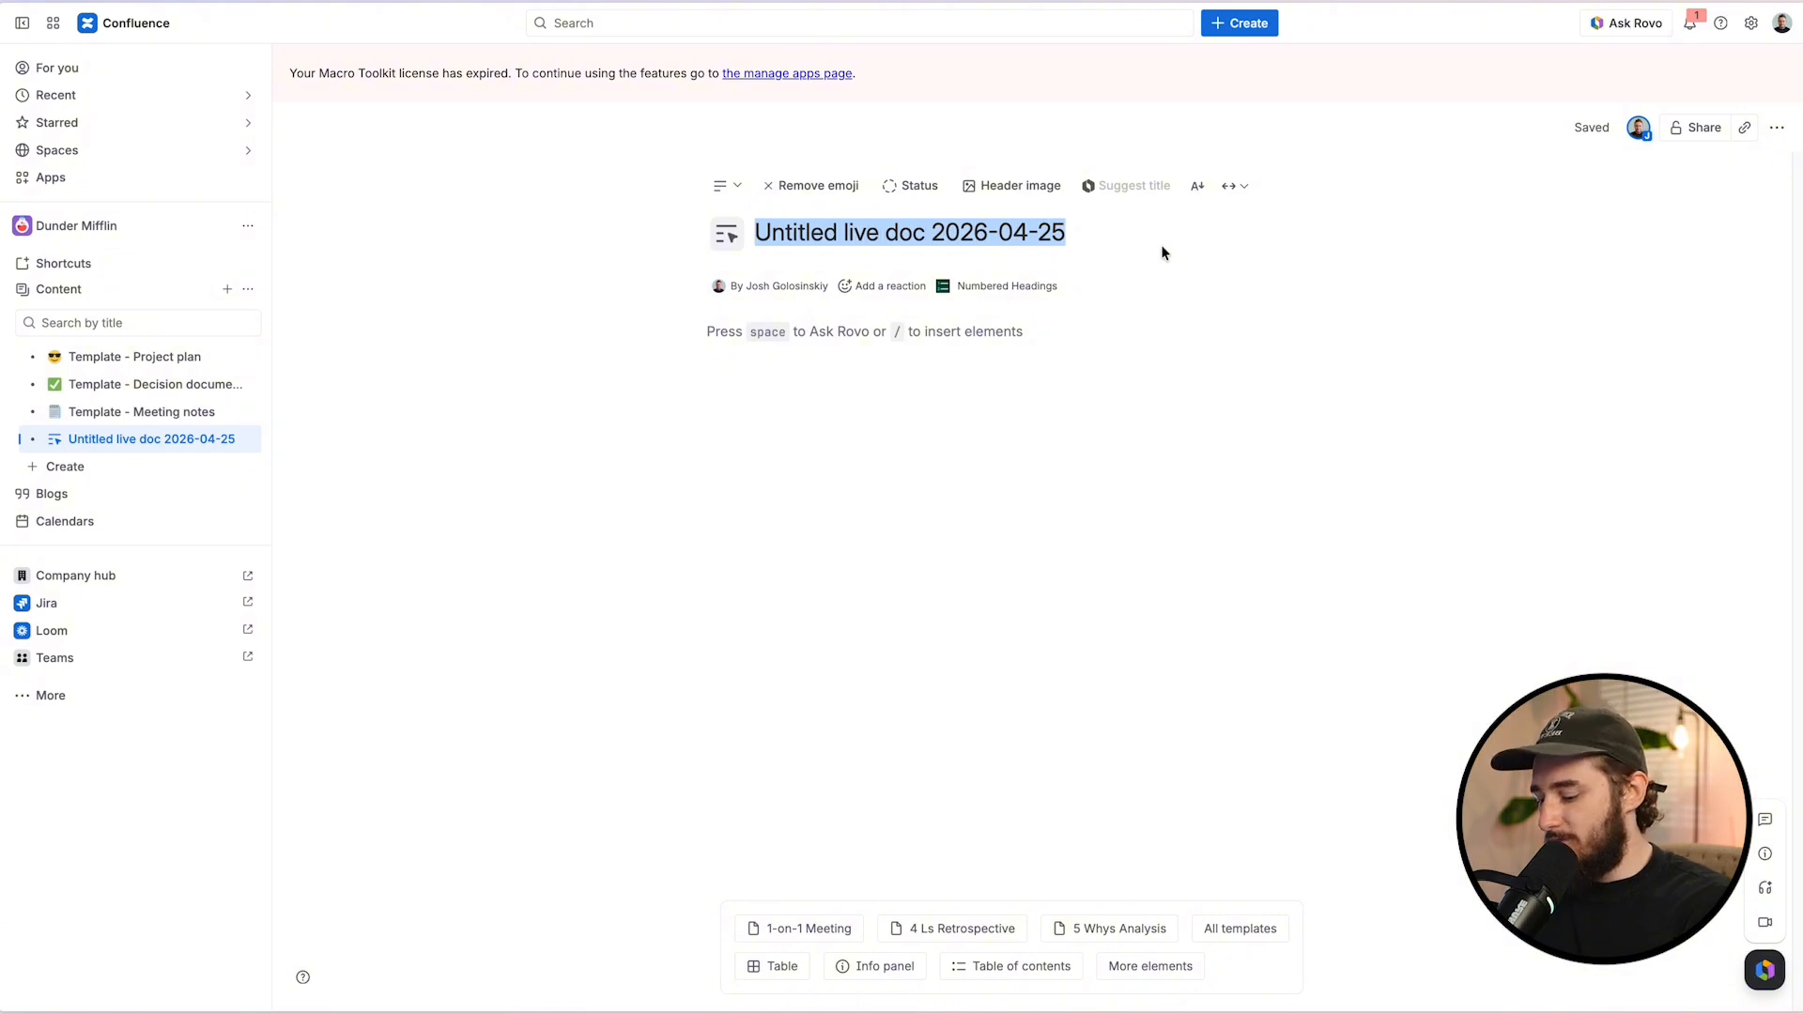
type("Lo")
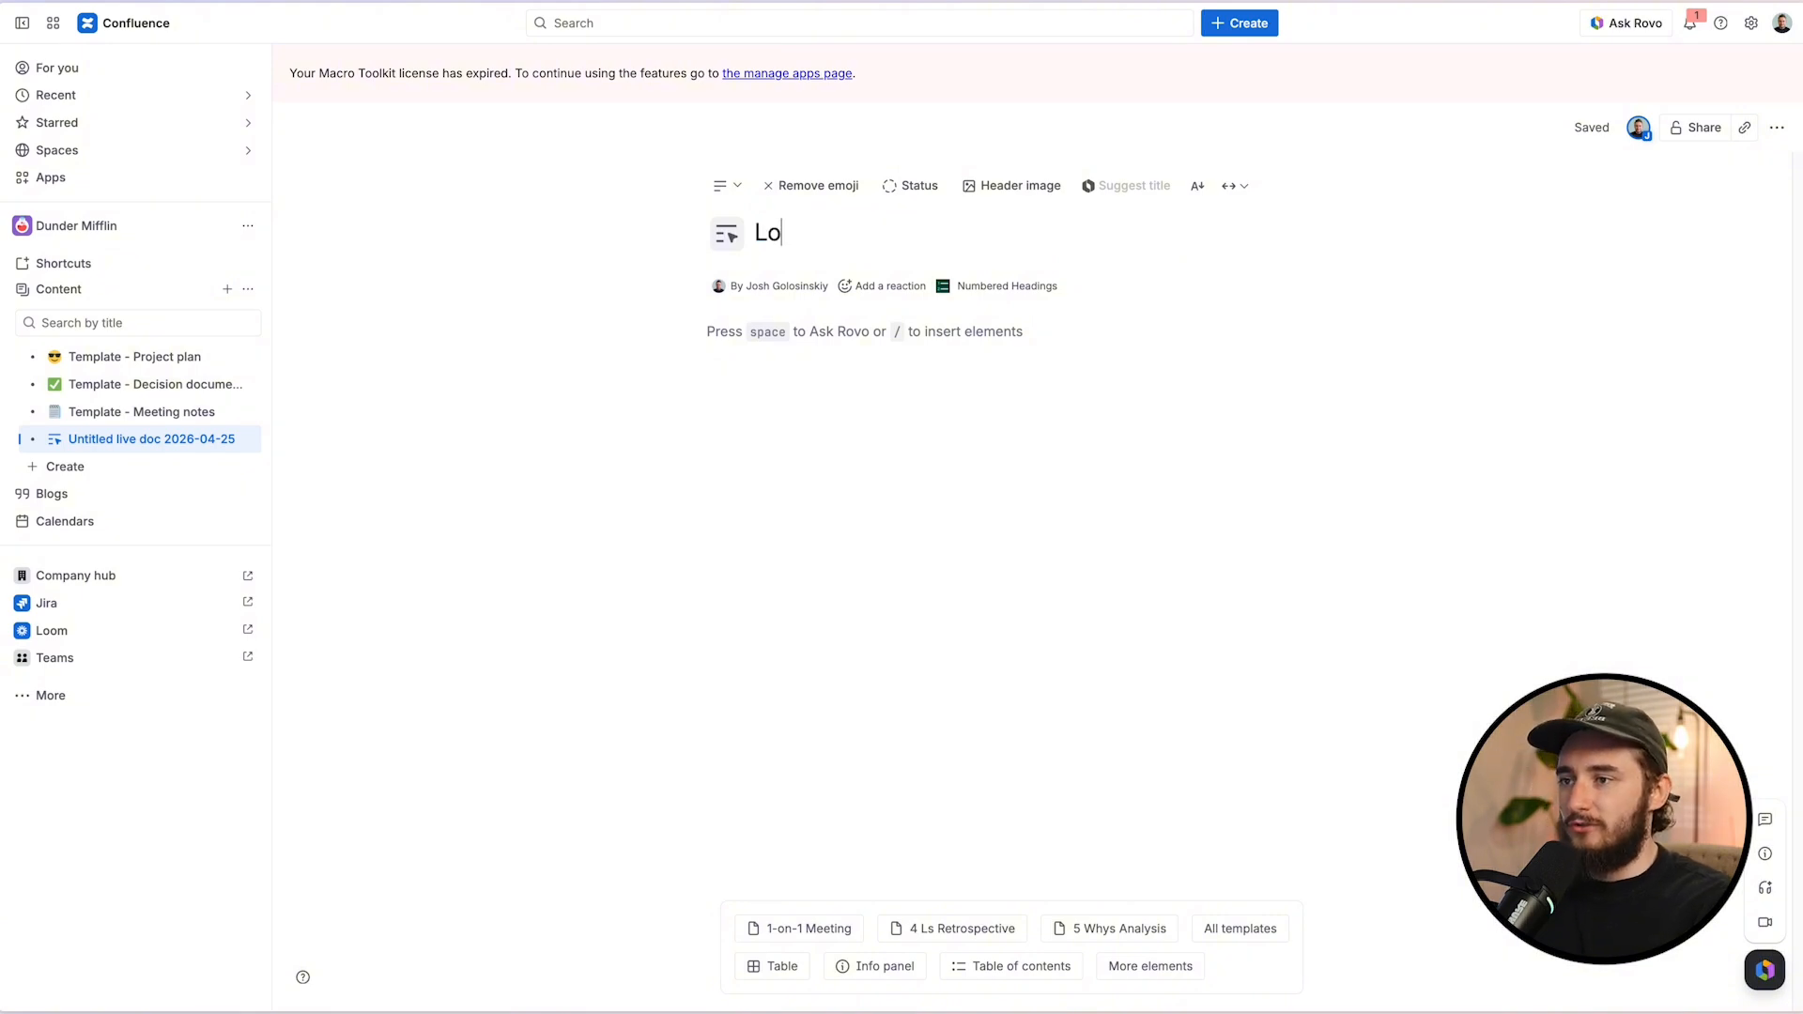
type("oking for a Chair")
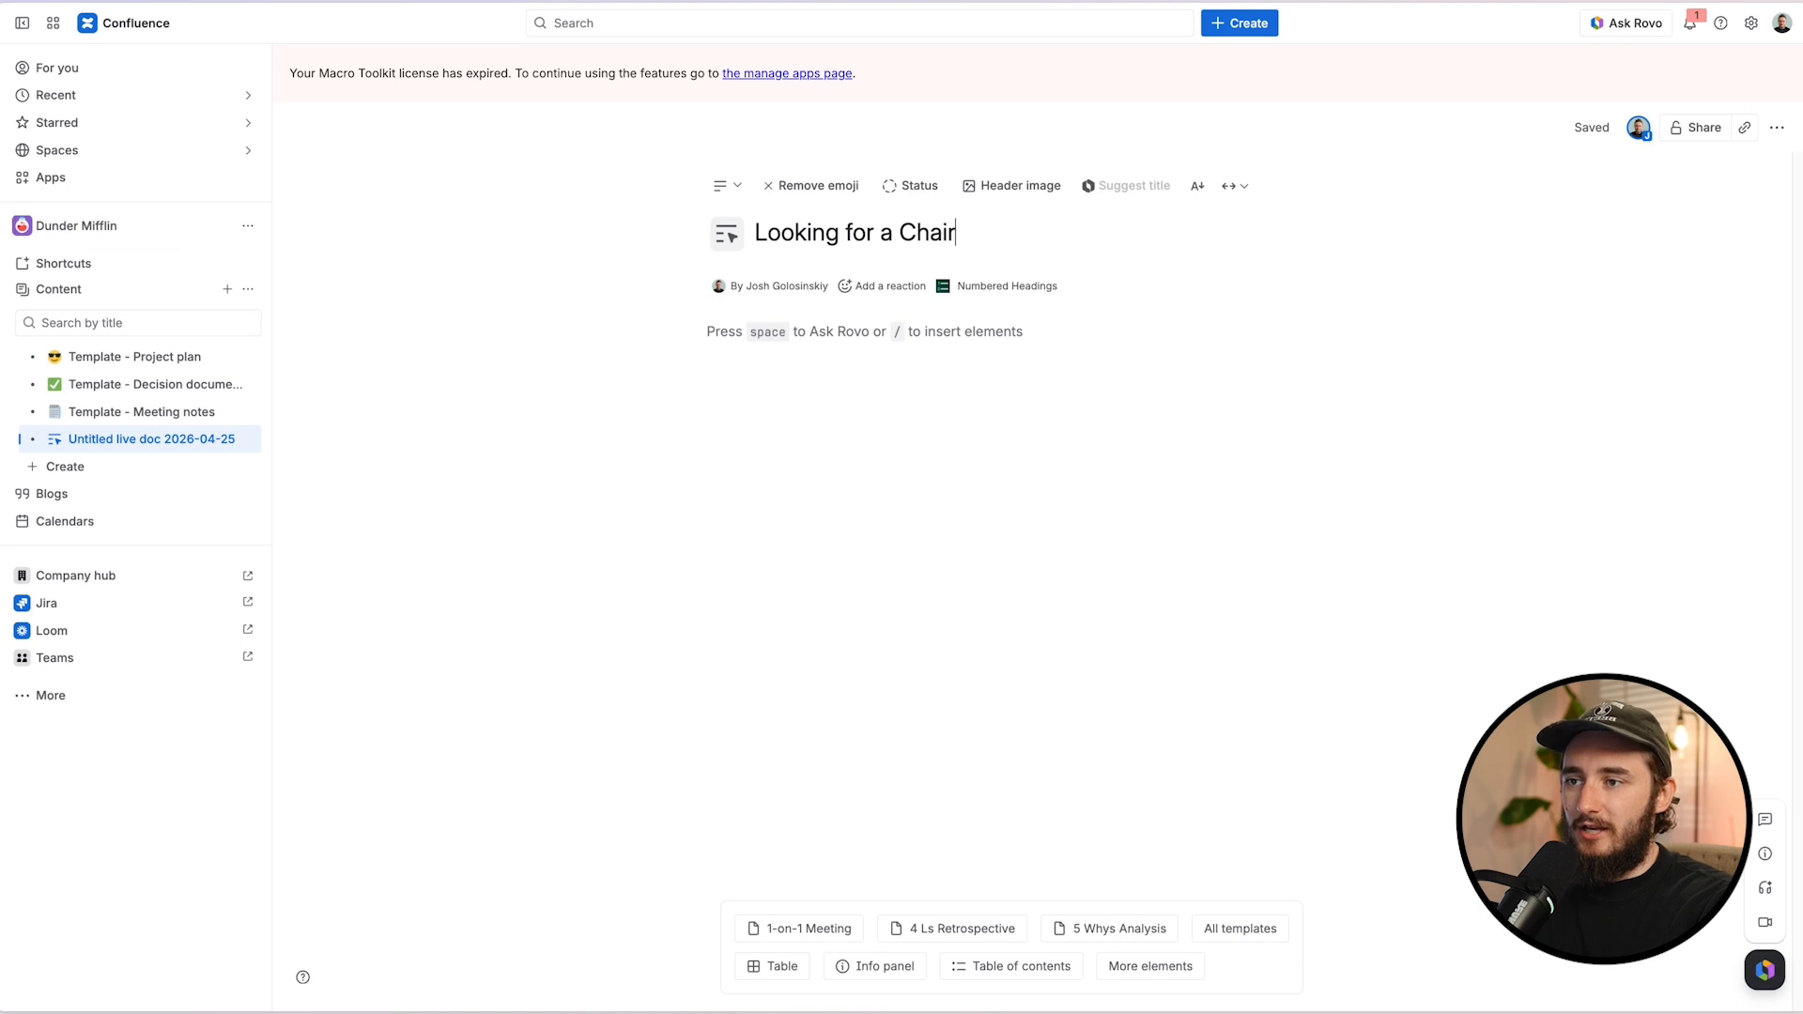
key("Return")
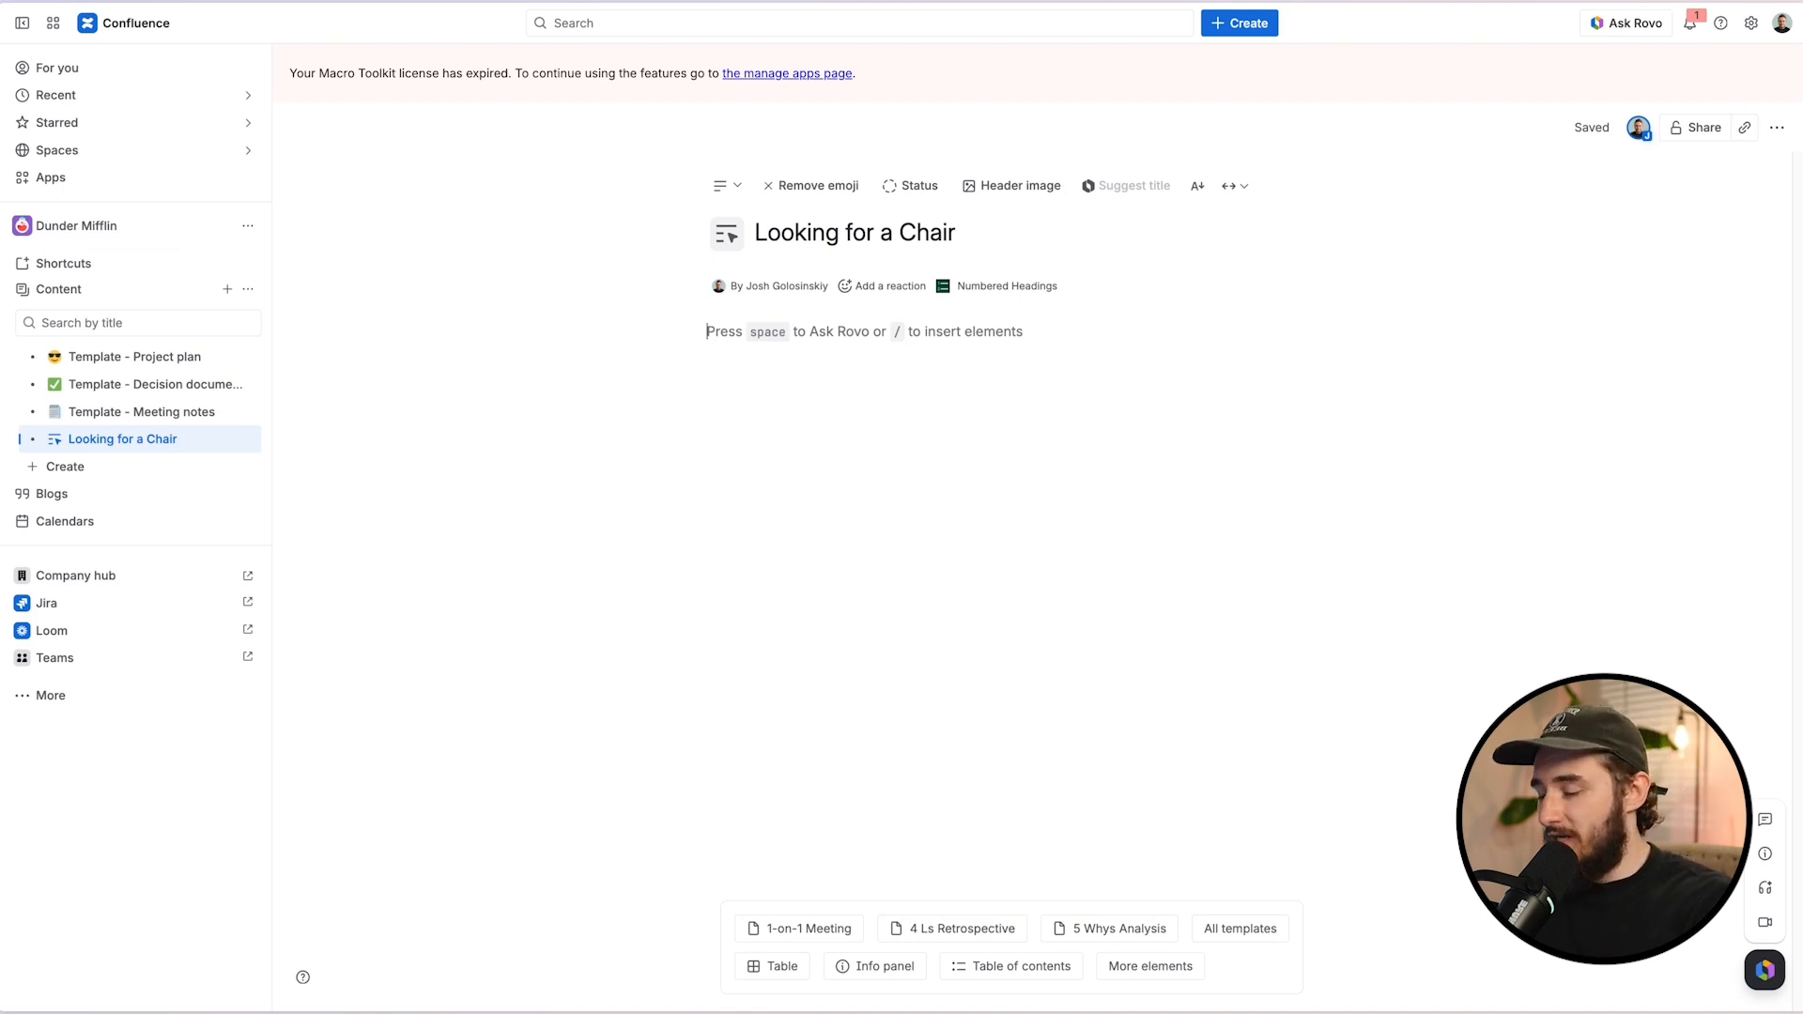
Step: Write "Chair: [link here]" as the first line of the live doc's body
type("Cgh")
key("BackSpace")
key("BackSpace")
type("hair")
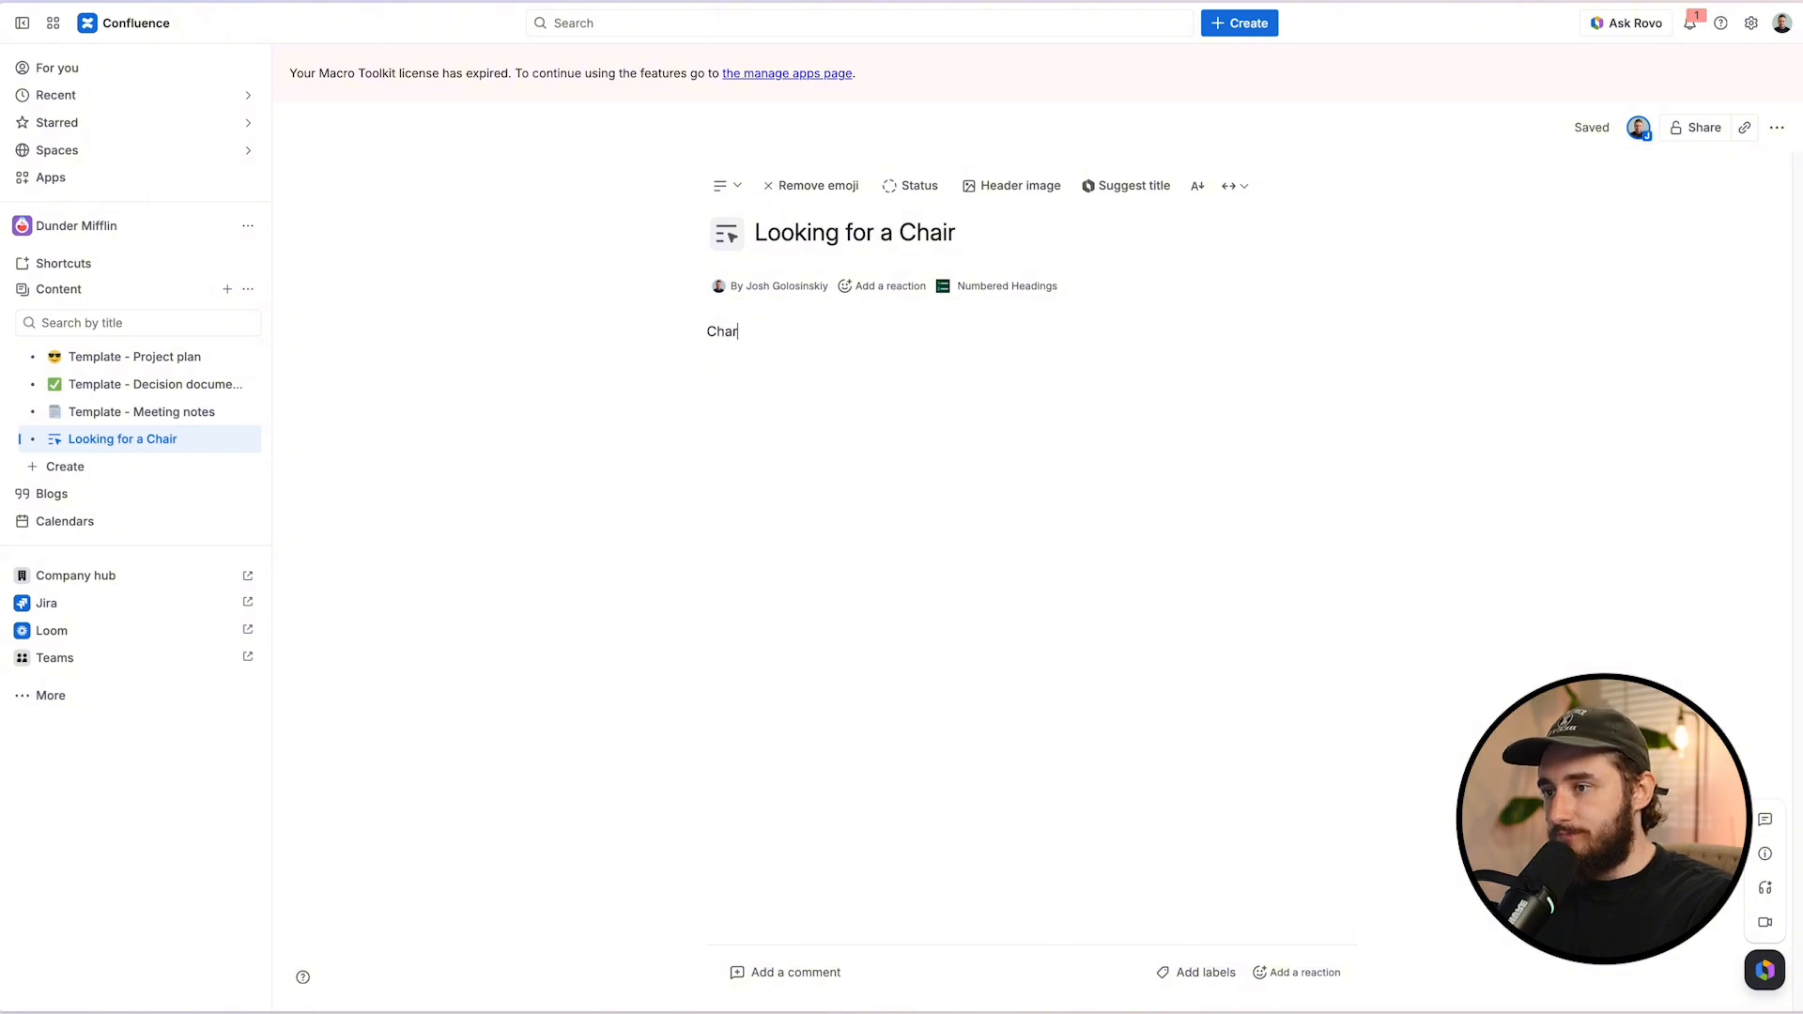
key("BackSpace")
key("BackSpace")
key("BackSpace")
type("air ")
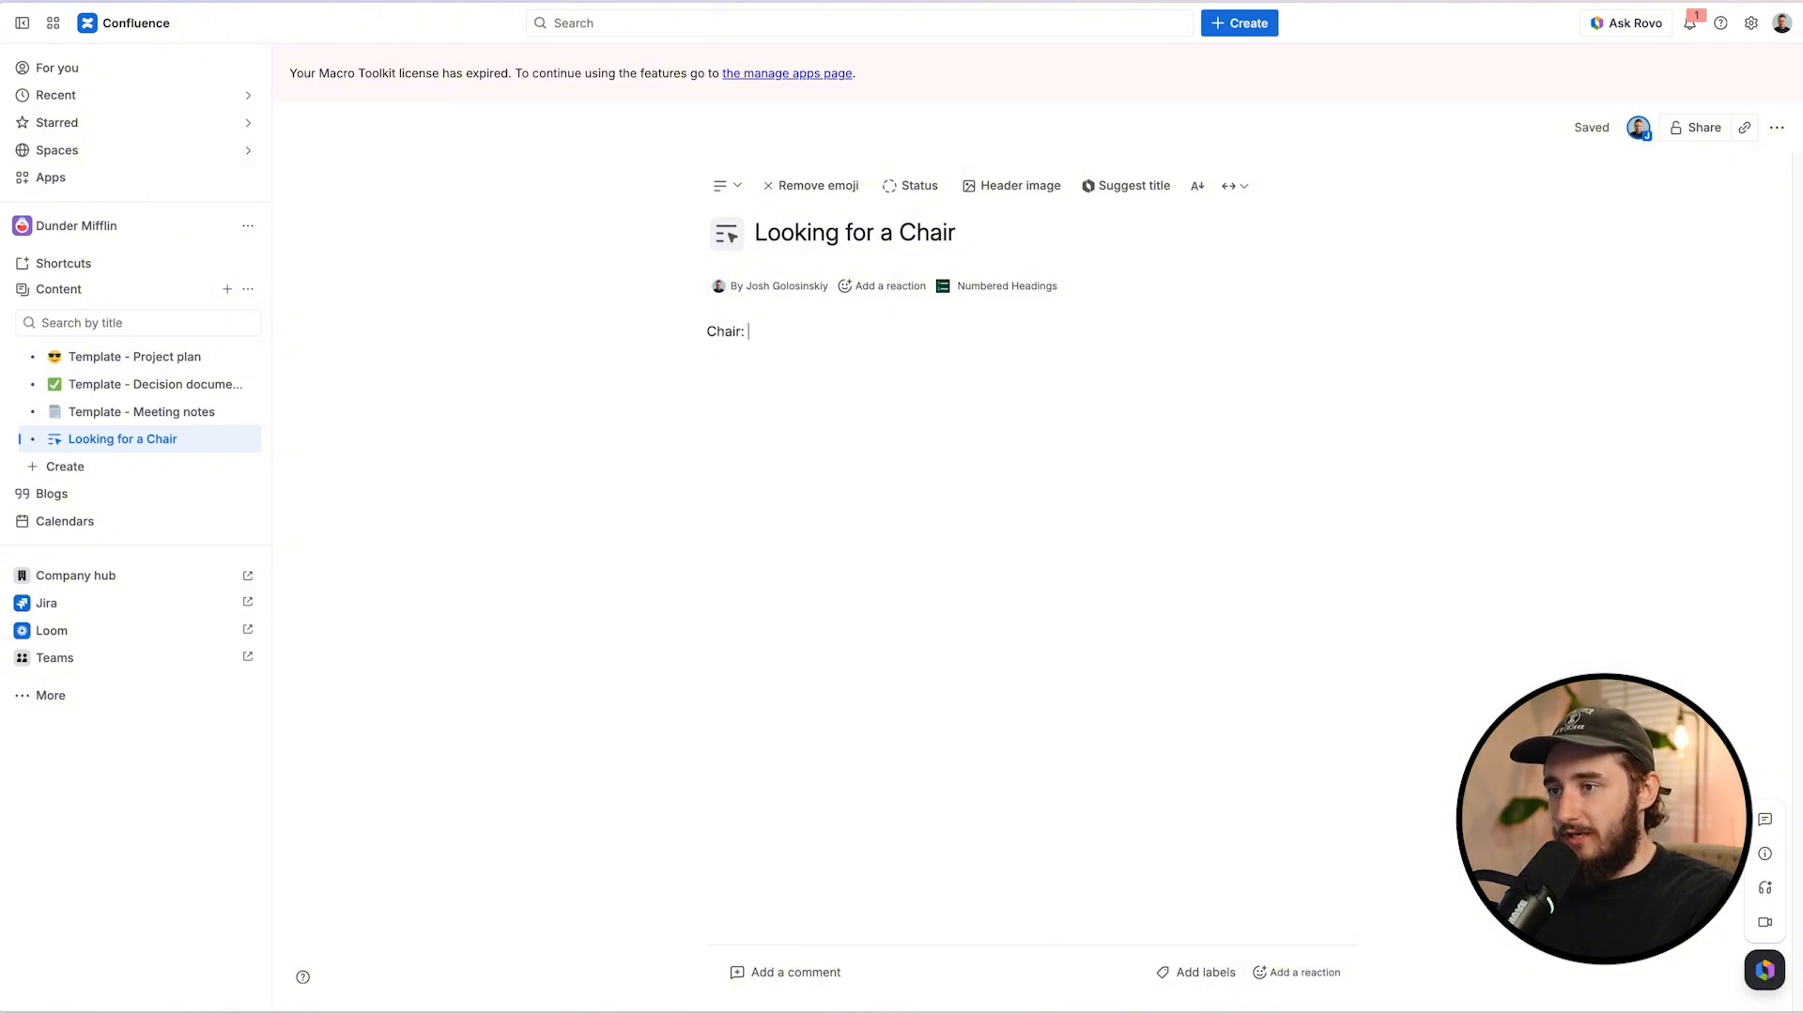
type(" Lin")
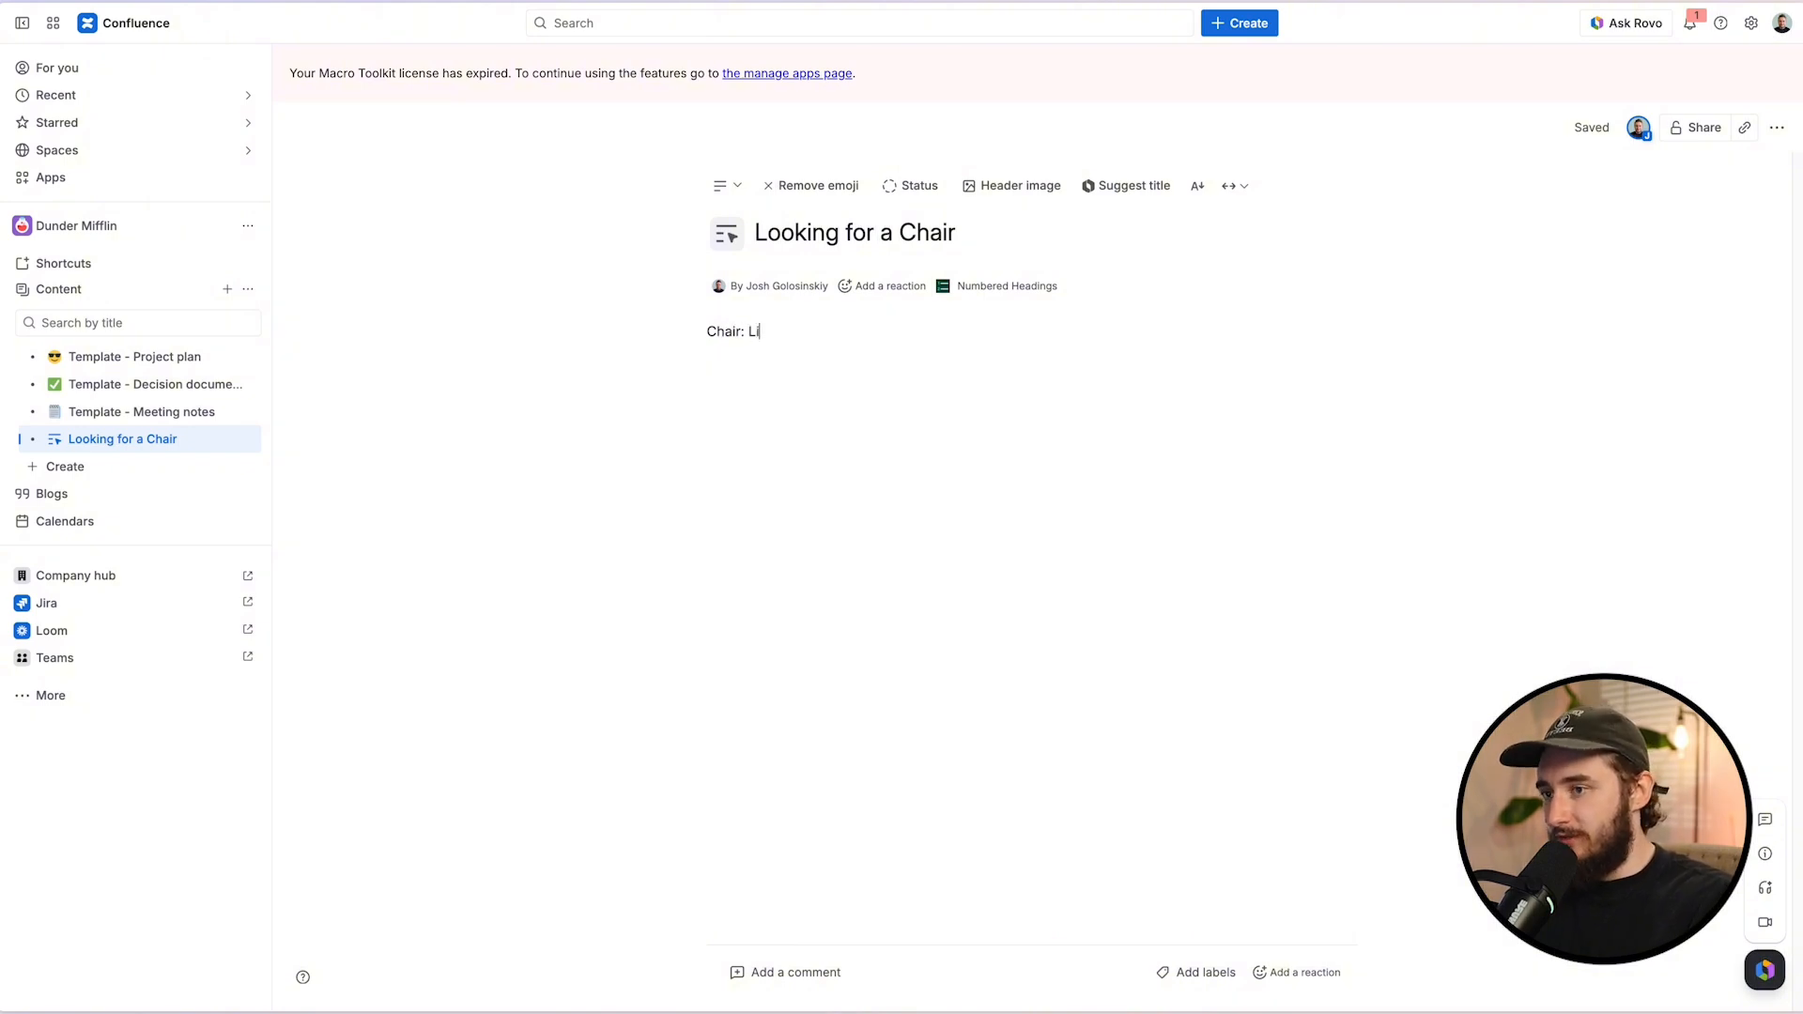
key("BackSpace")
key("BackSpace")
key("BackSpace")
type("[link here")
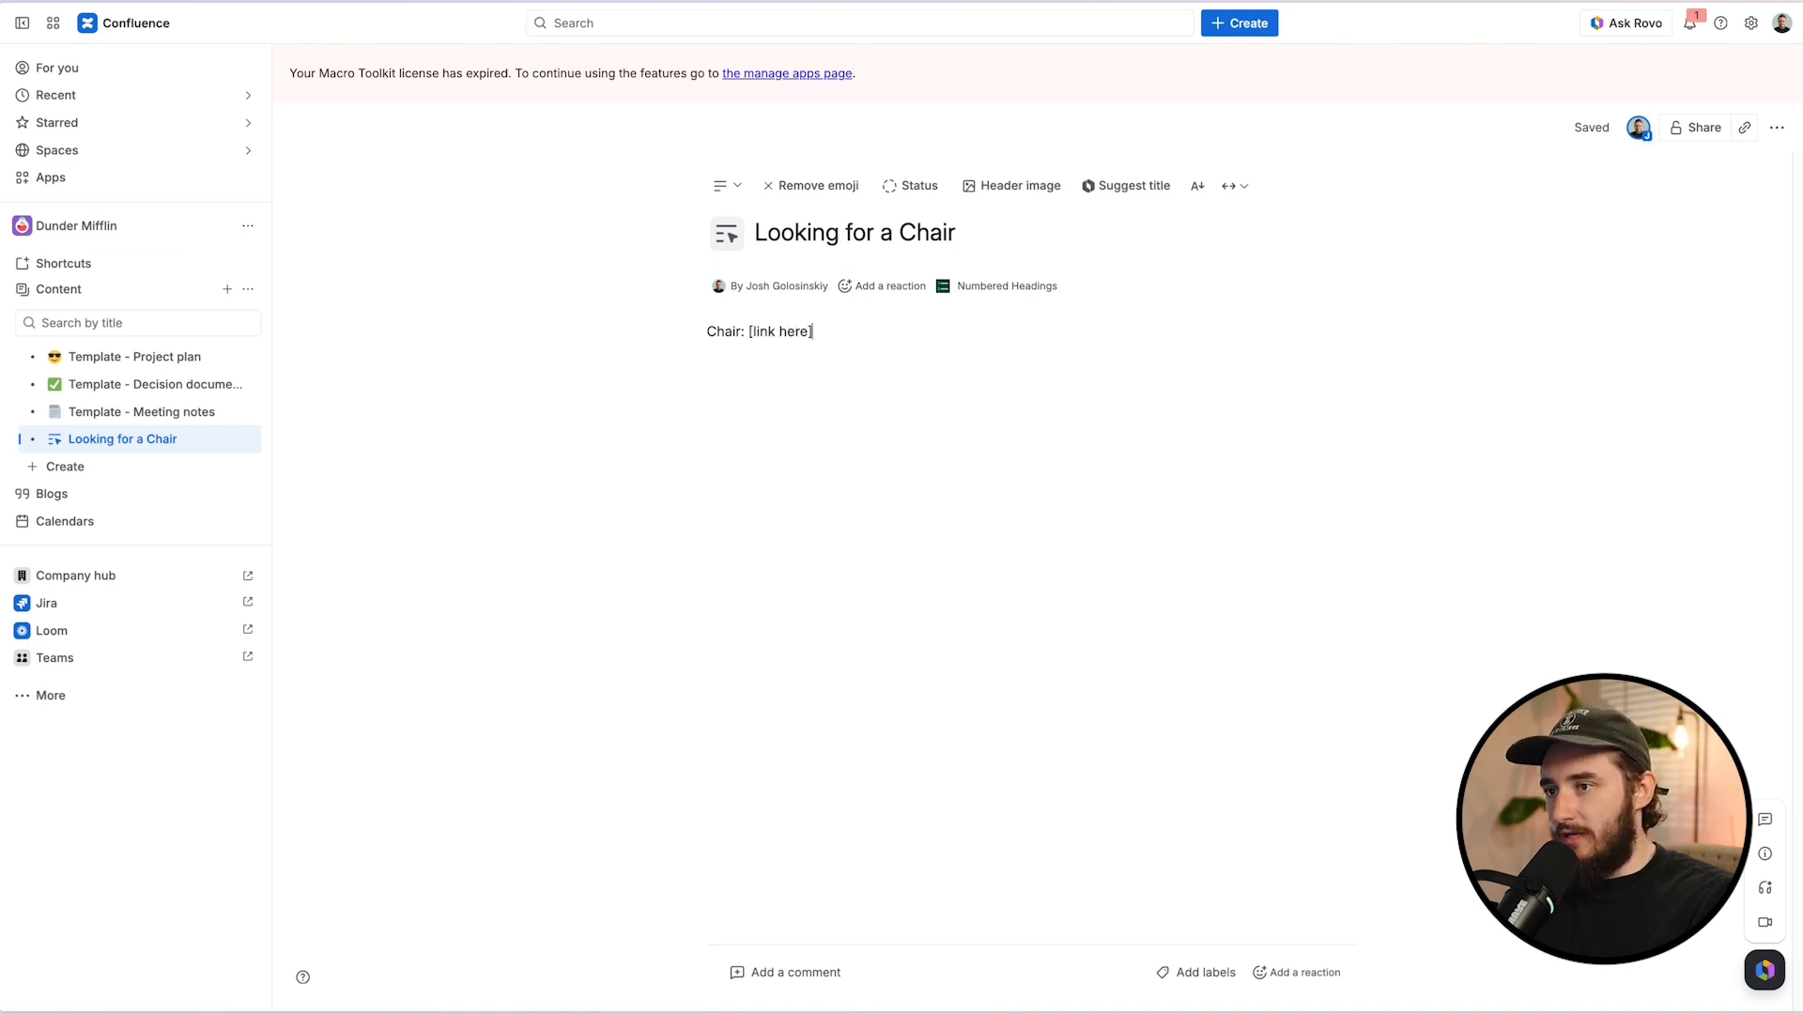
key("Return")
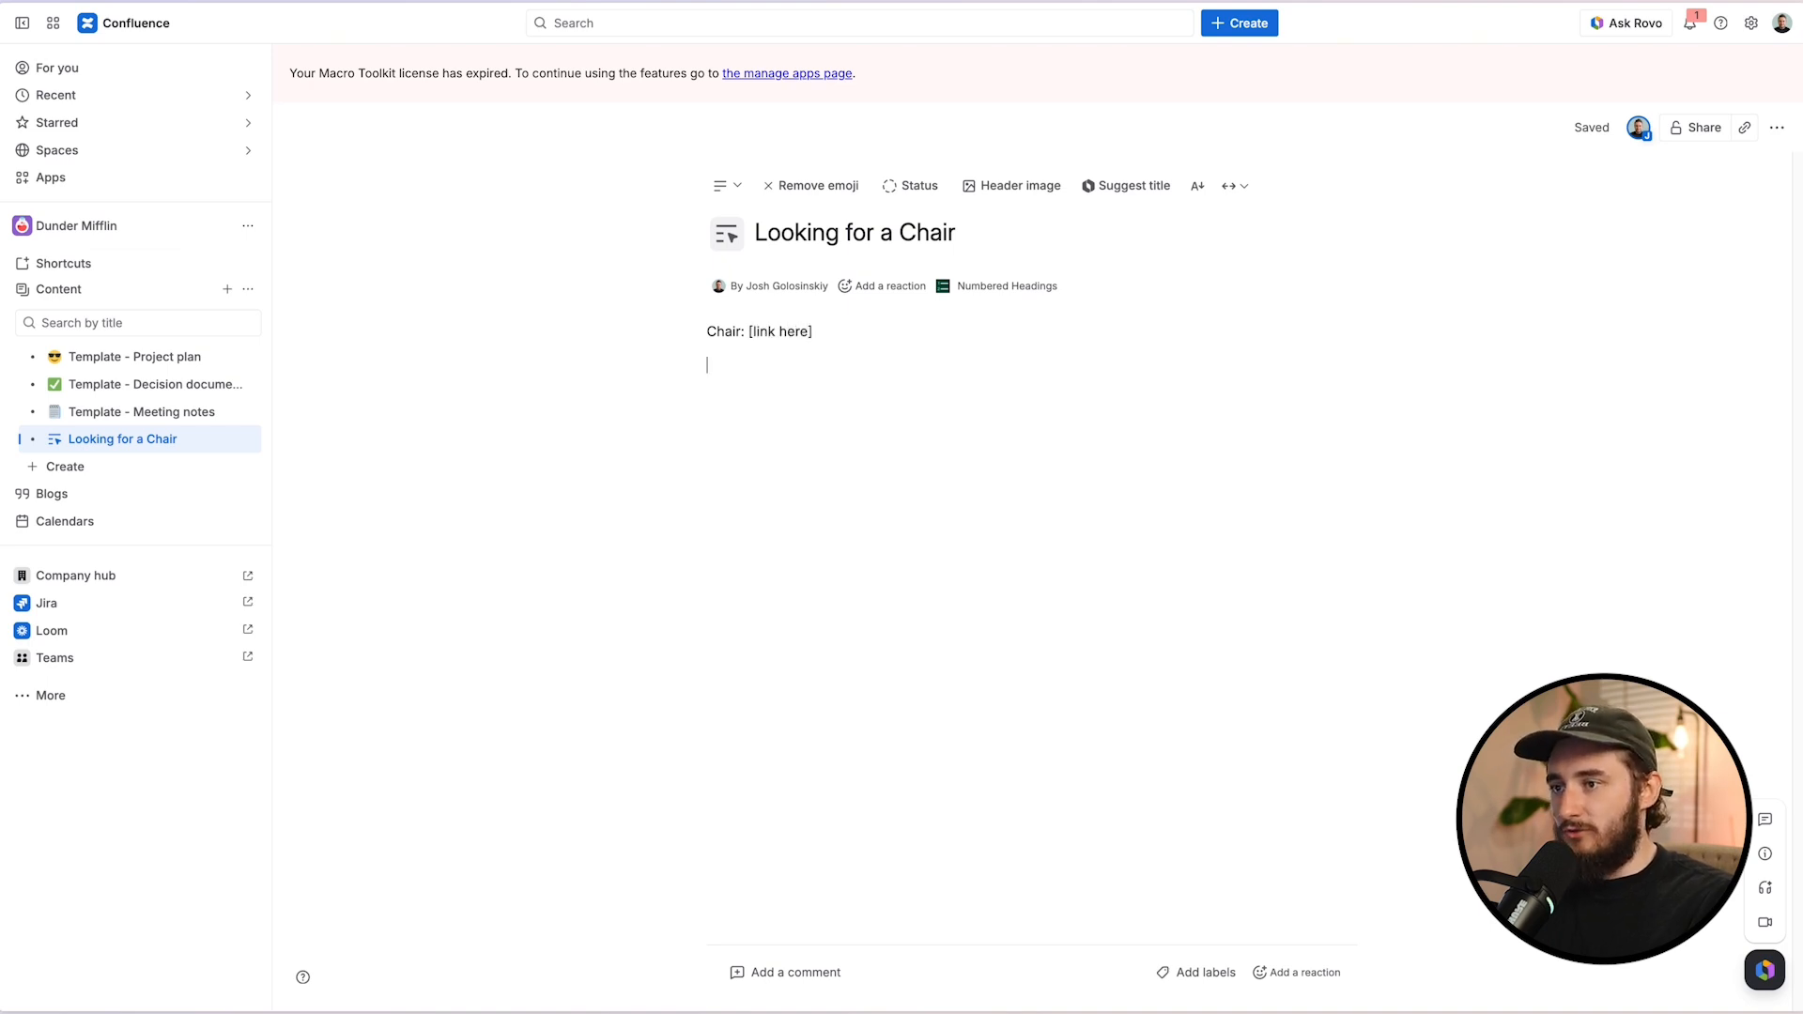
Step: Add a second line reading "Chair 2: [link here]", followed by a blank line
type("Chiar 2:")
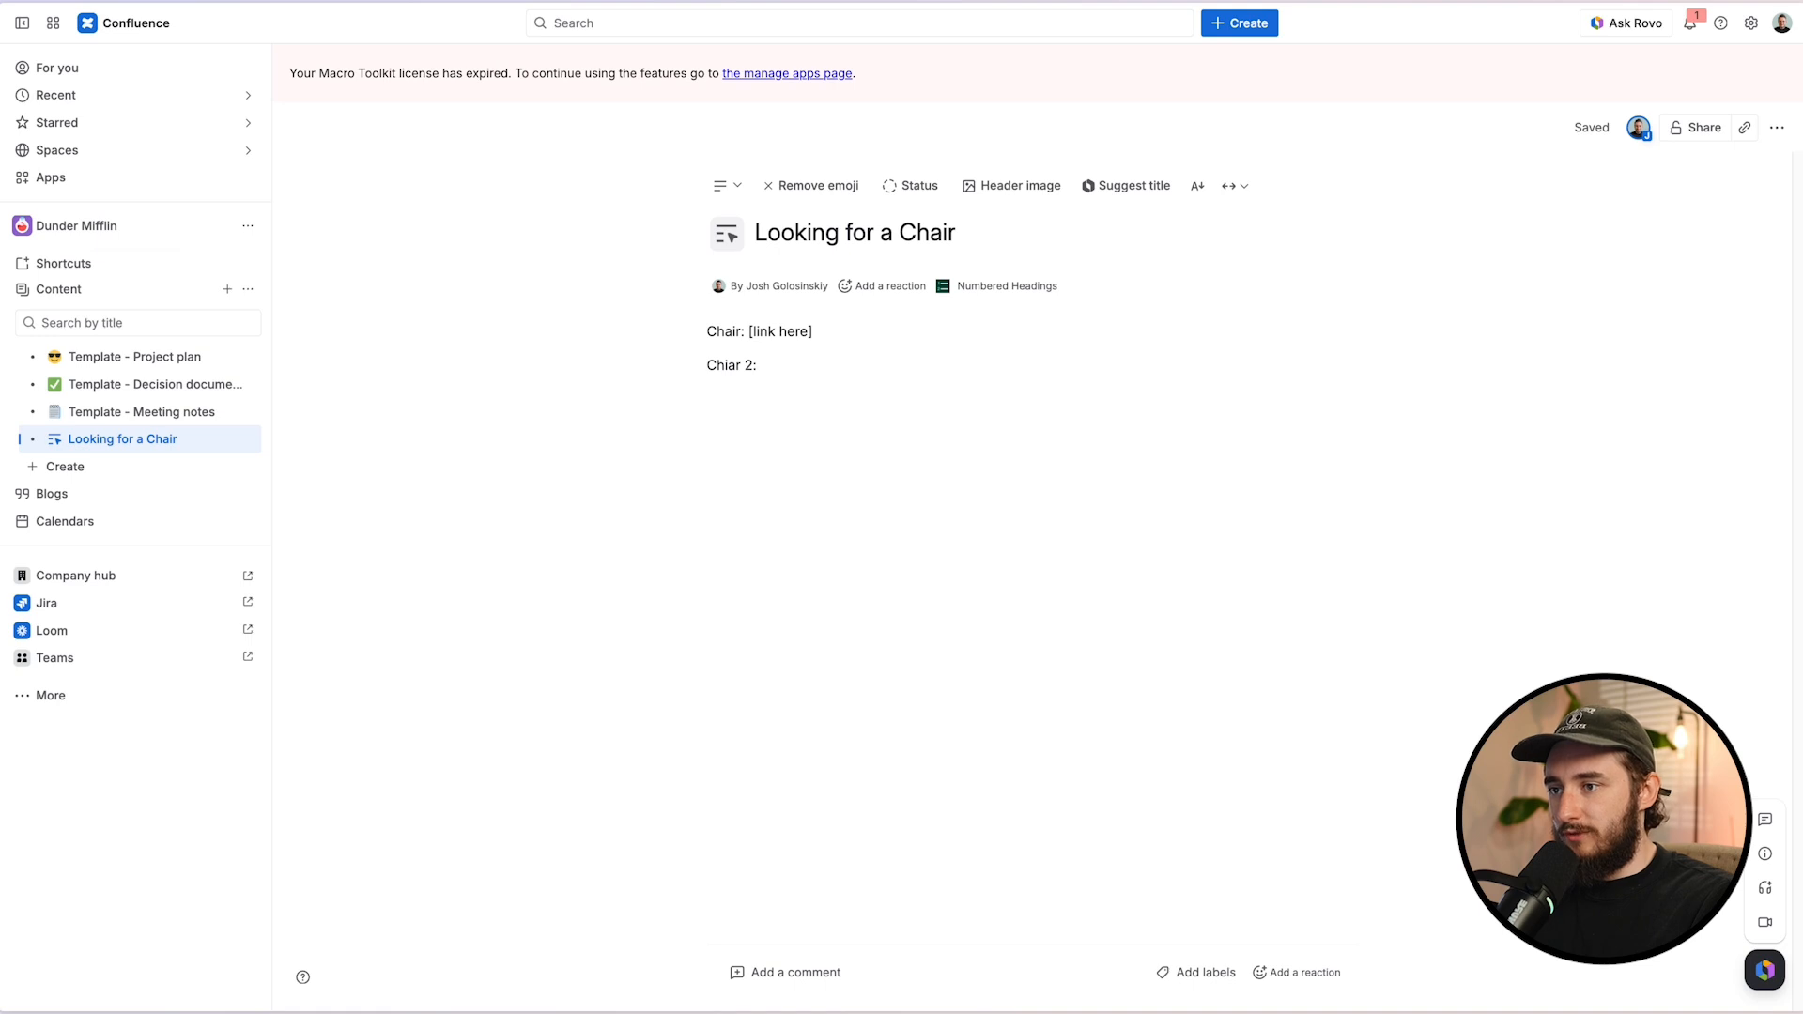
key("BackSpace")
key("BackSpace")
key("BackSpace")
key("BackSpace")
key("BackSpace")
key("BackSpace")
key("BackSpace")
type("air")
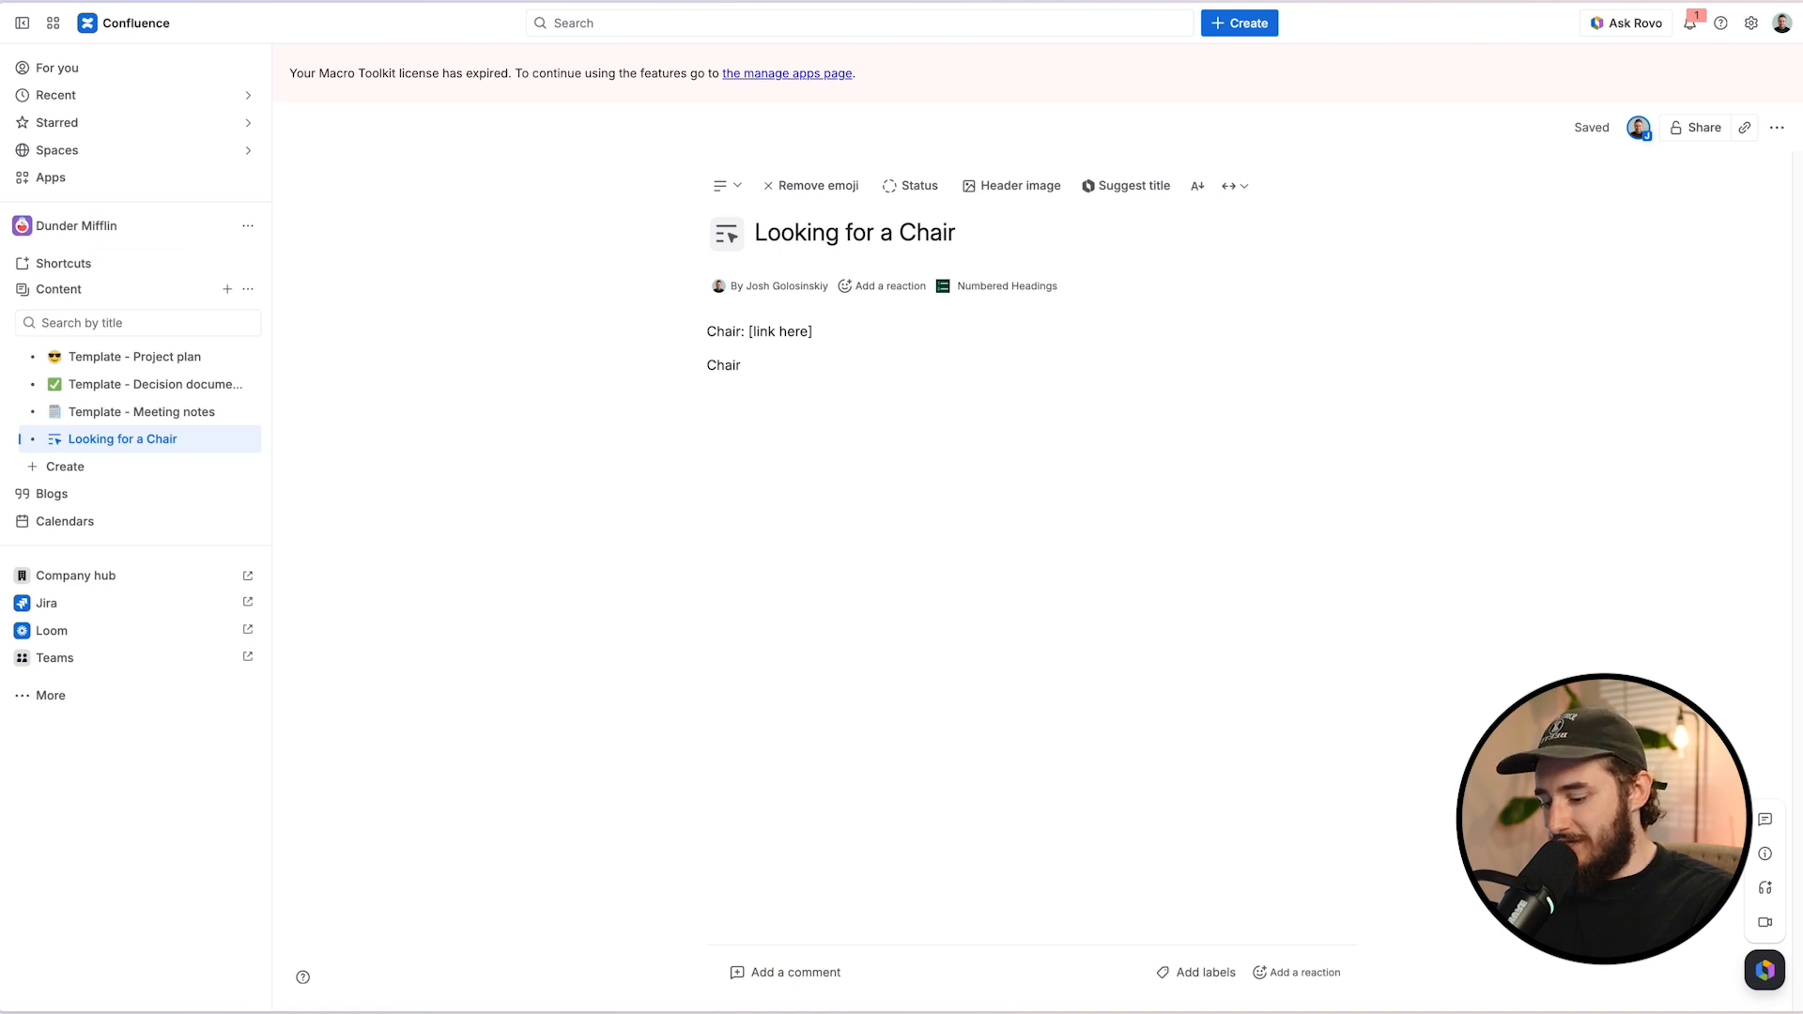
type(" 2")
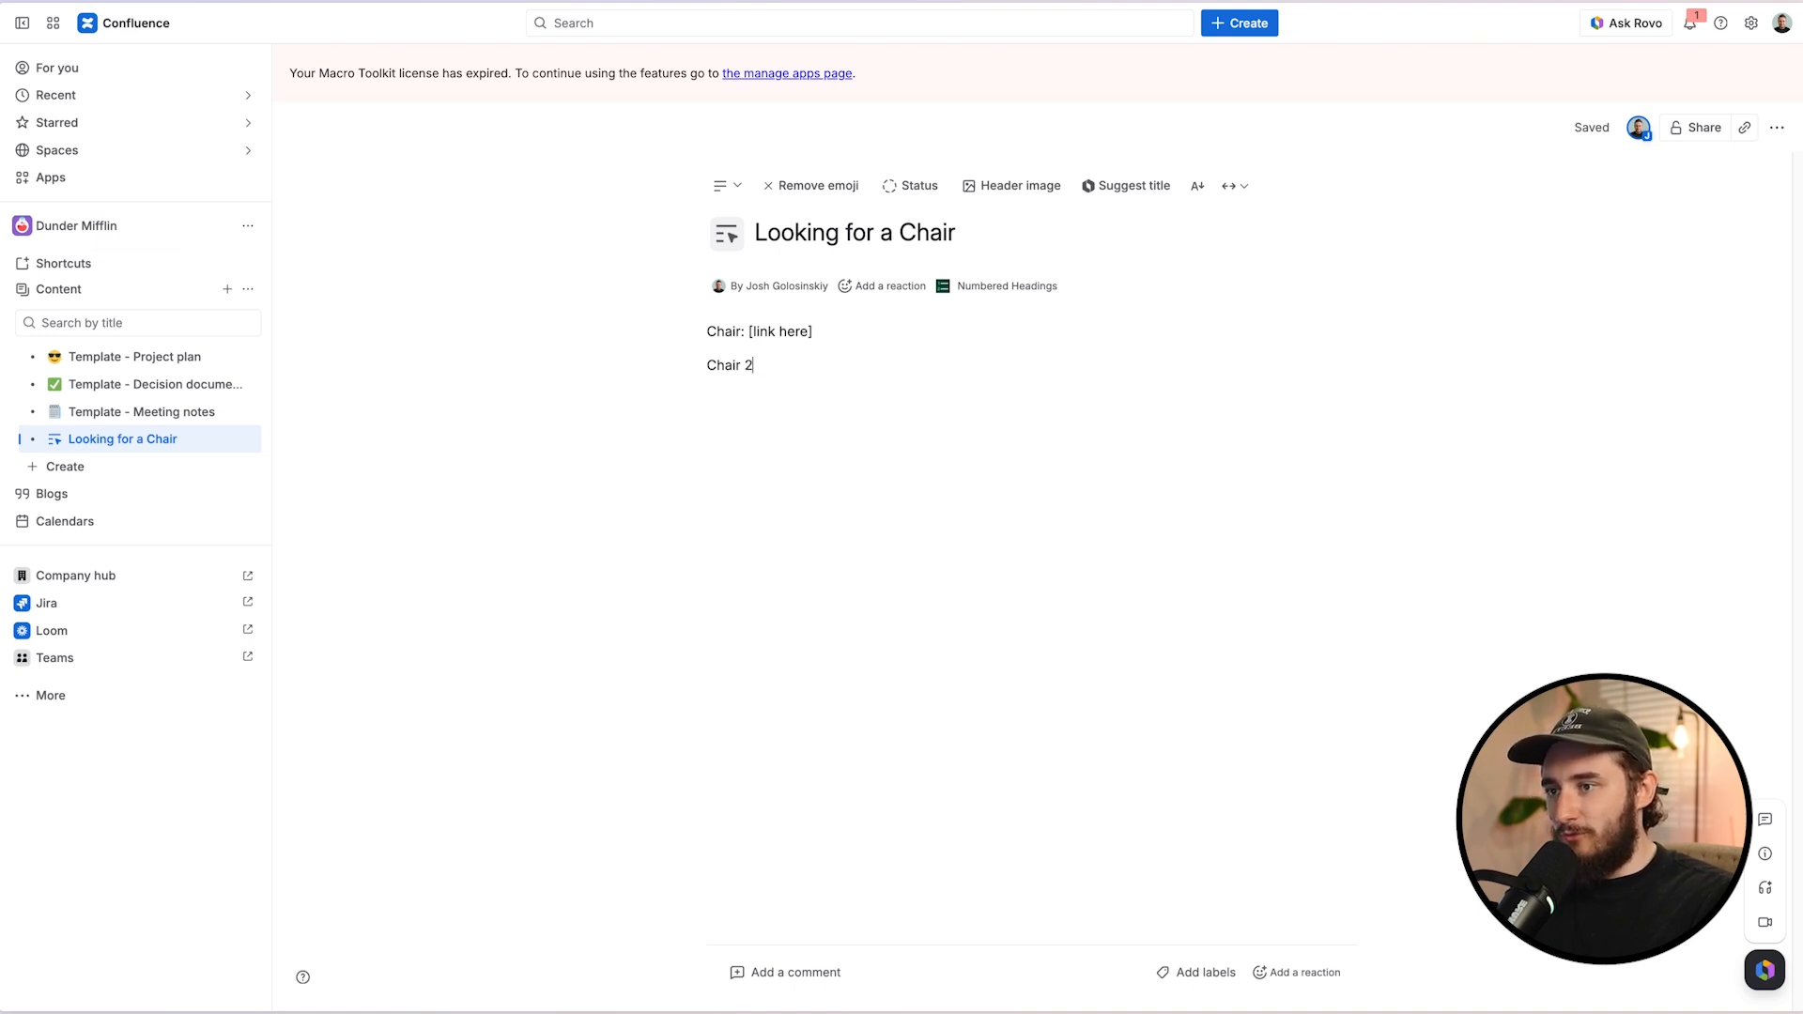
type(" [: [link h")
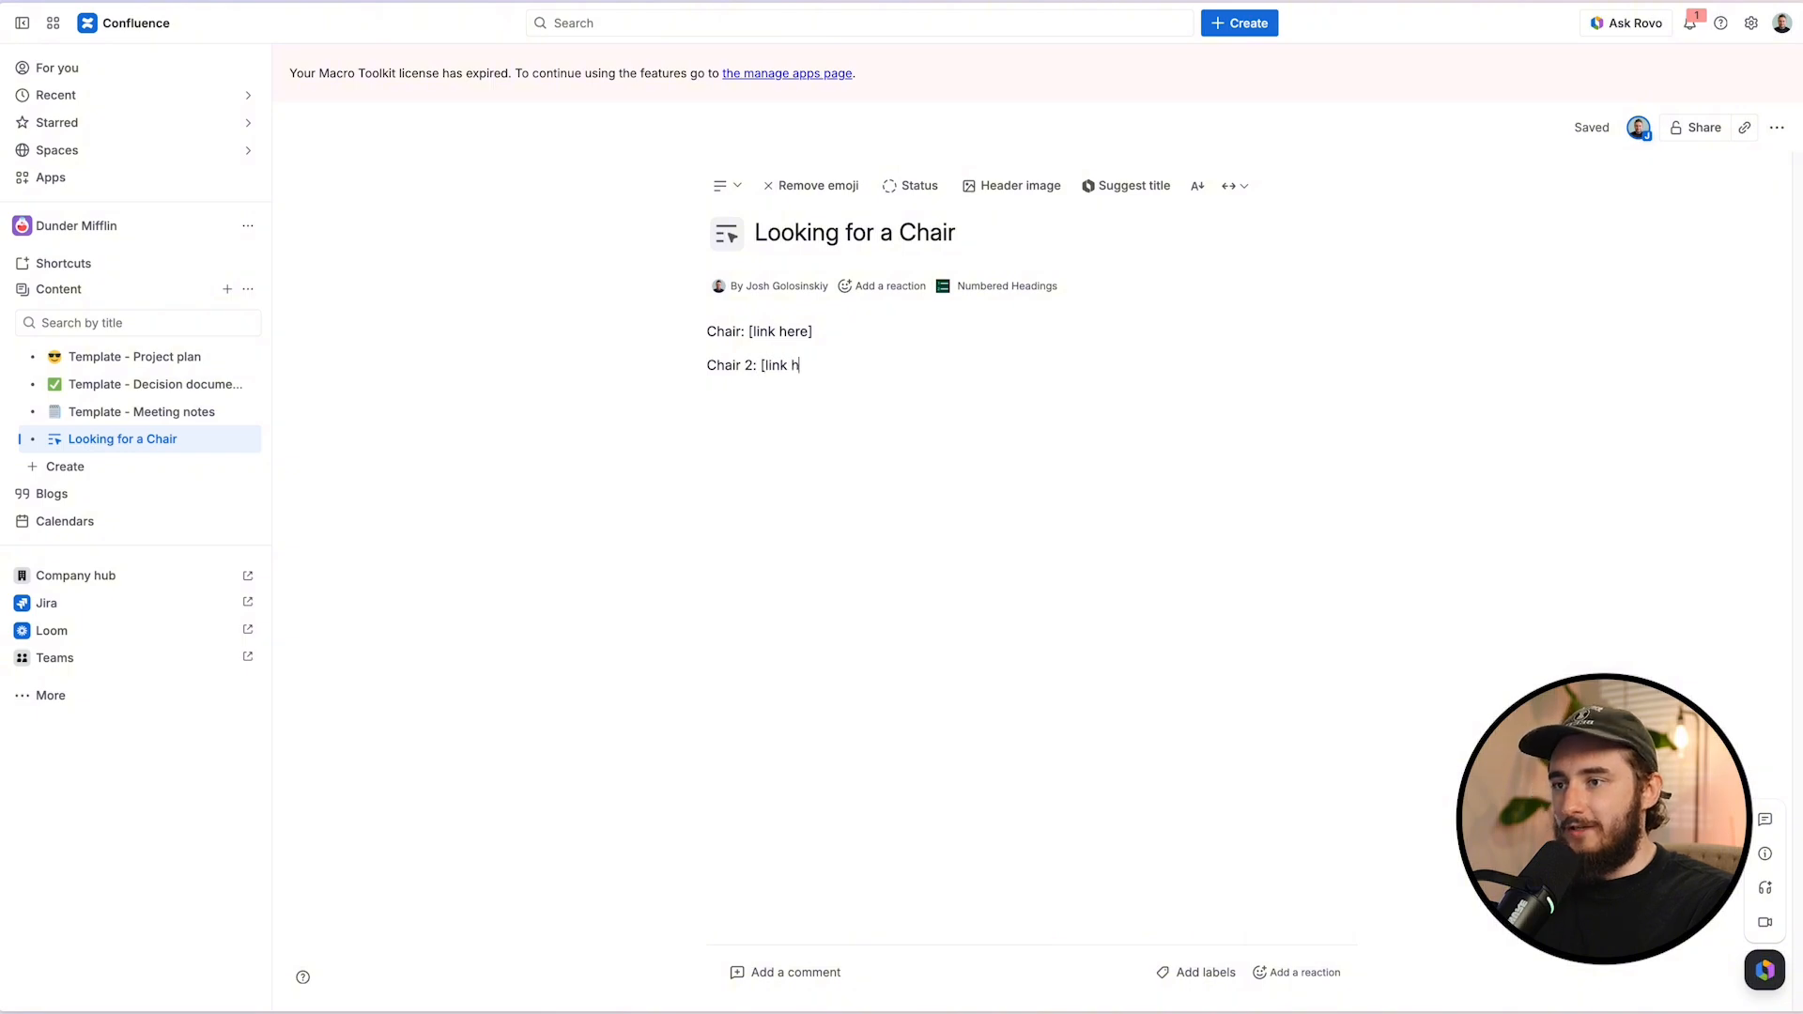
type("ere'")
key("Return")
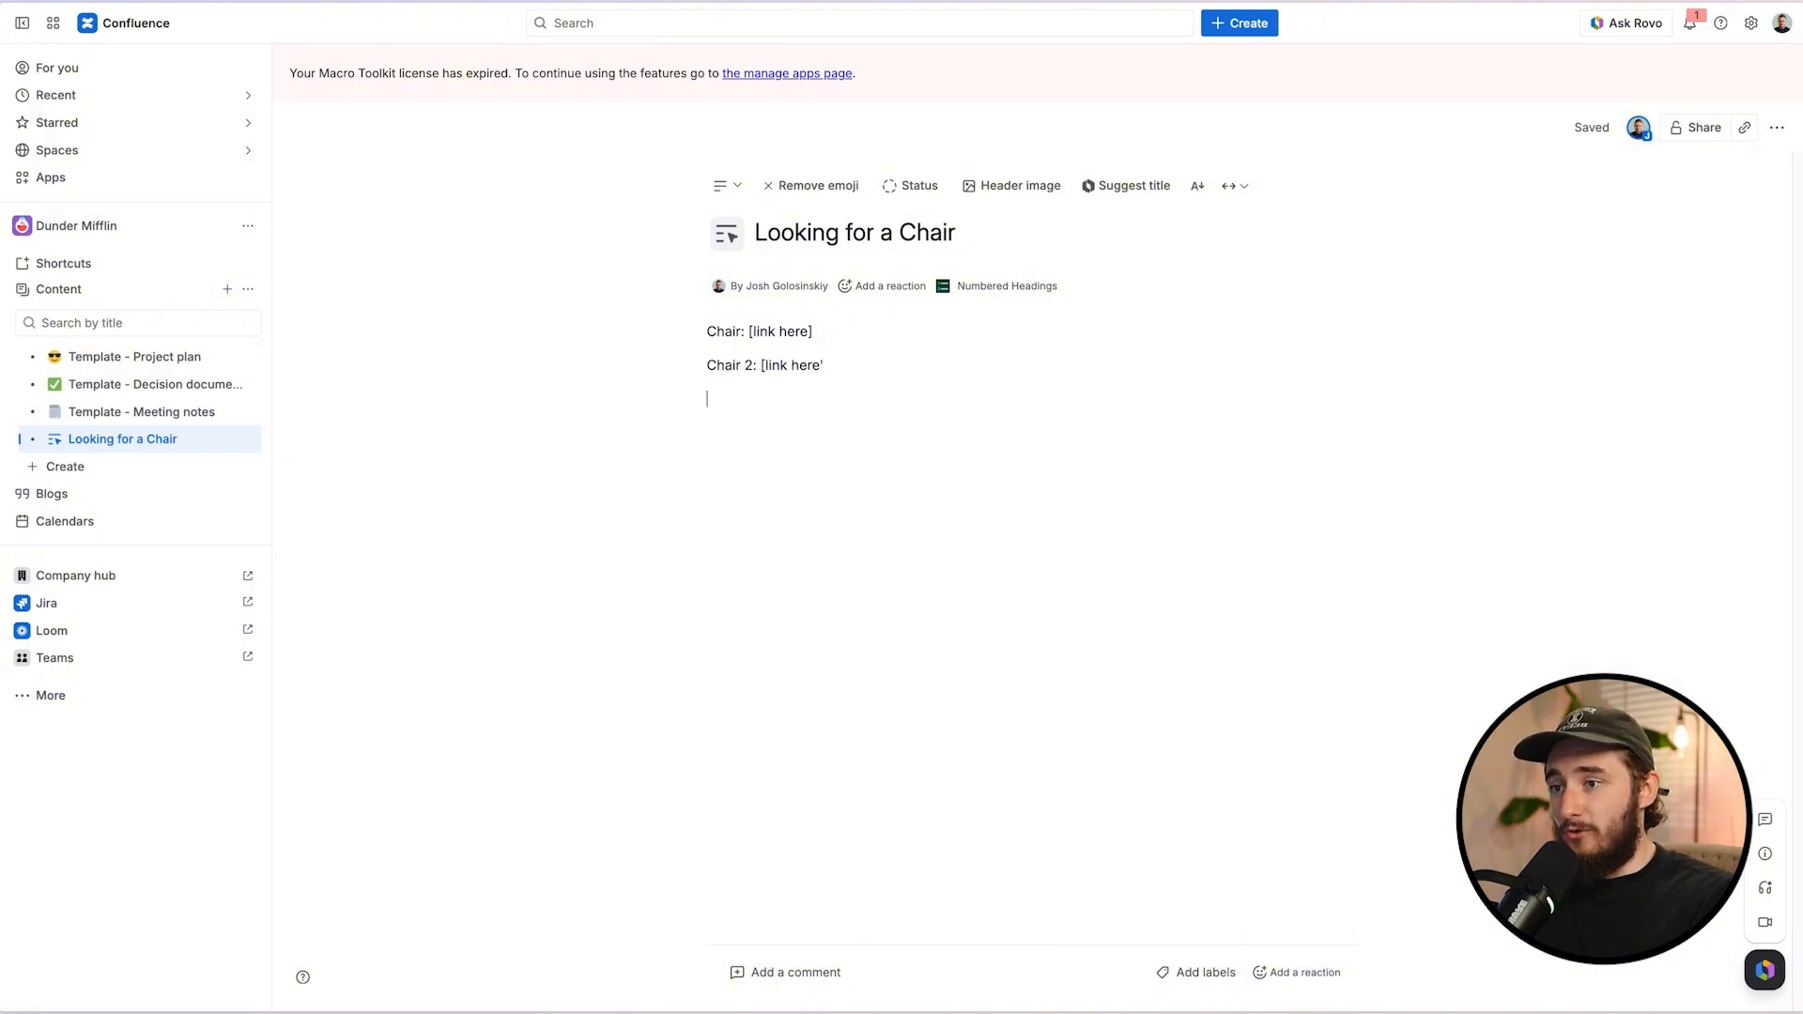
key("BackSpace")
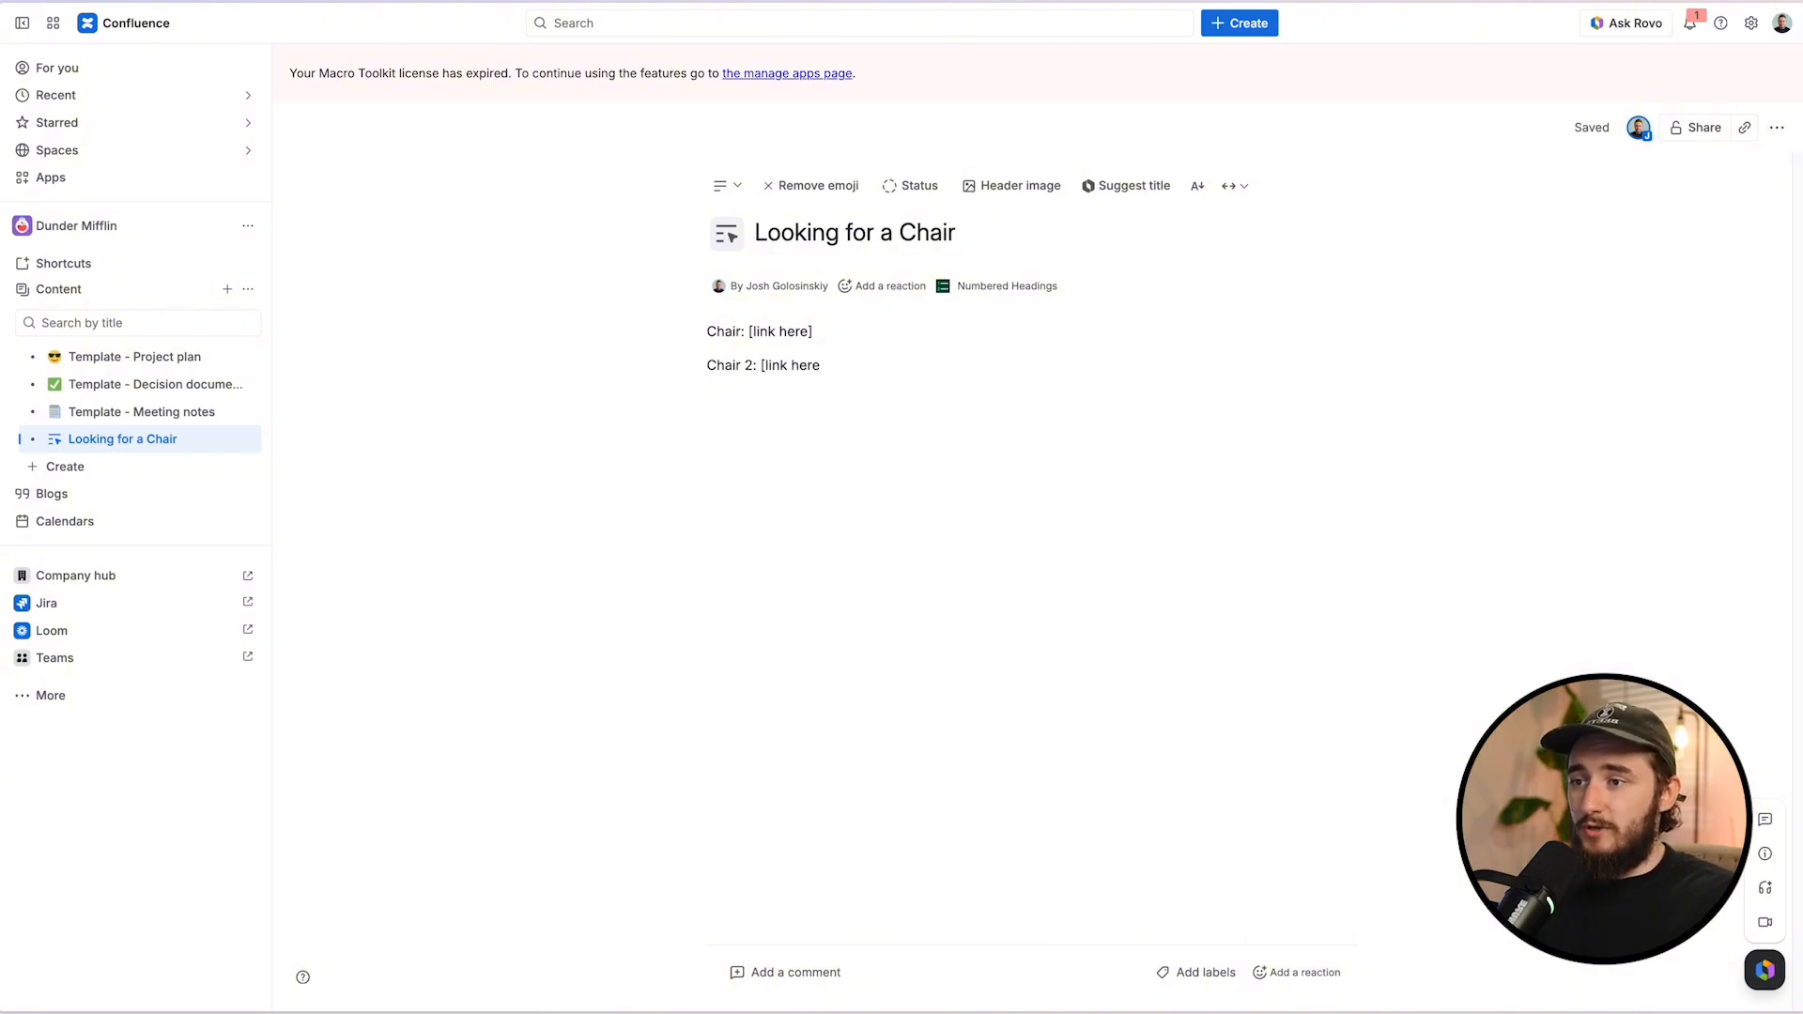
type("]")
key("Return")
key("Return")
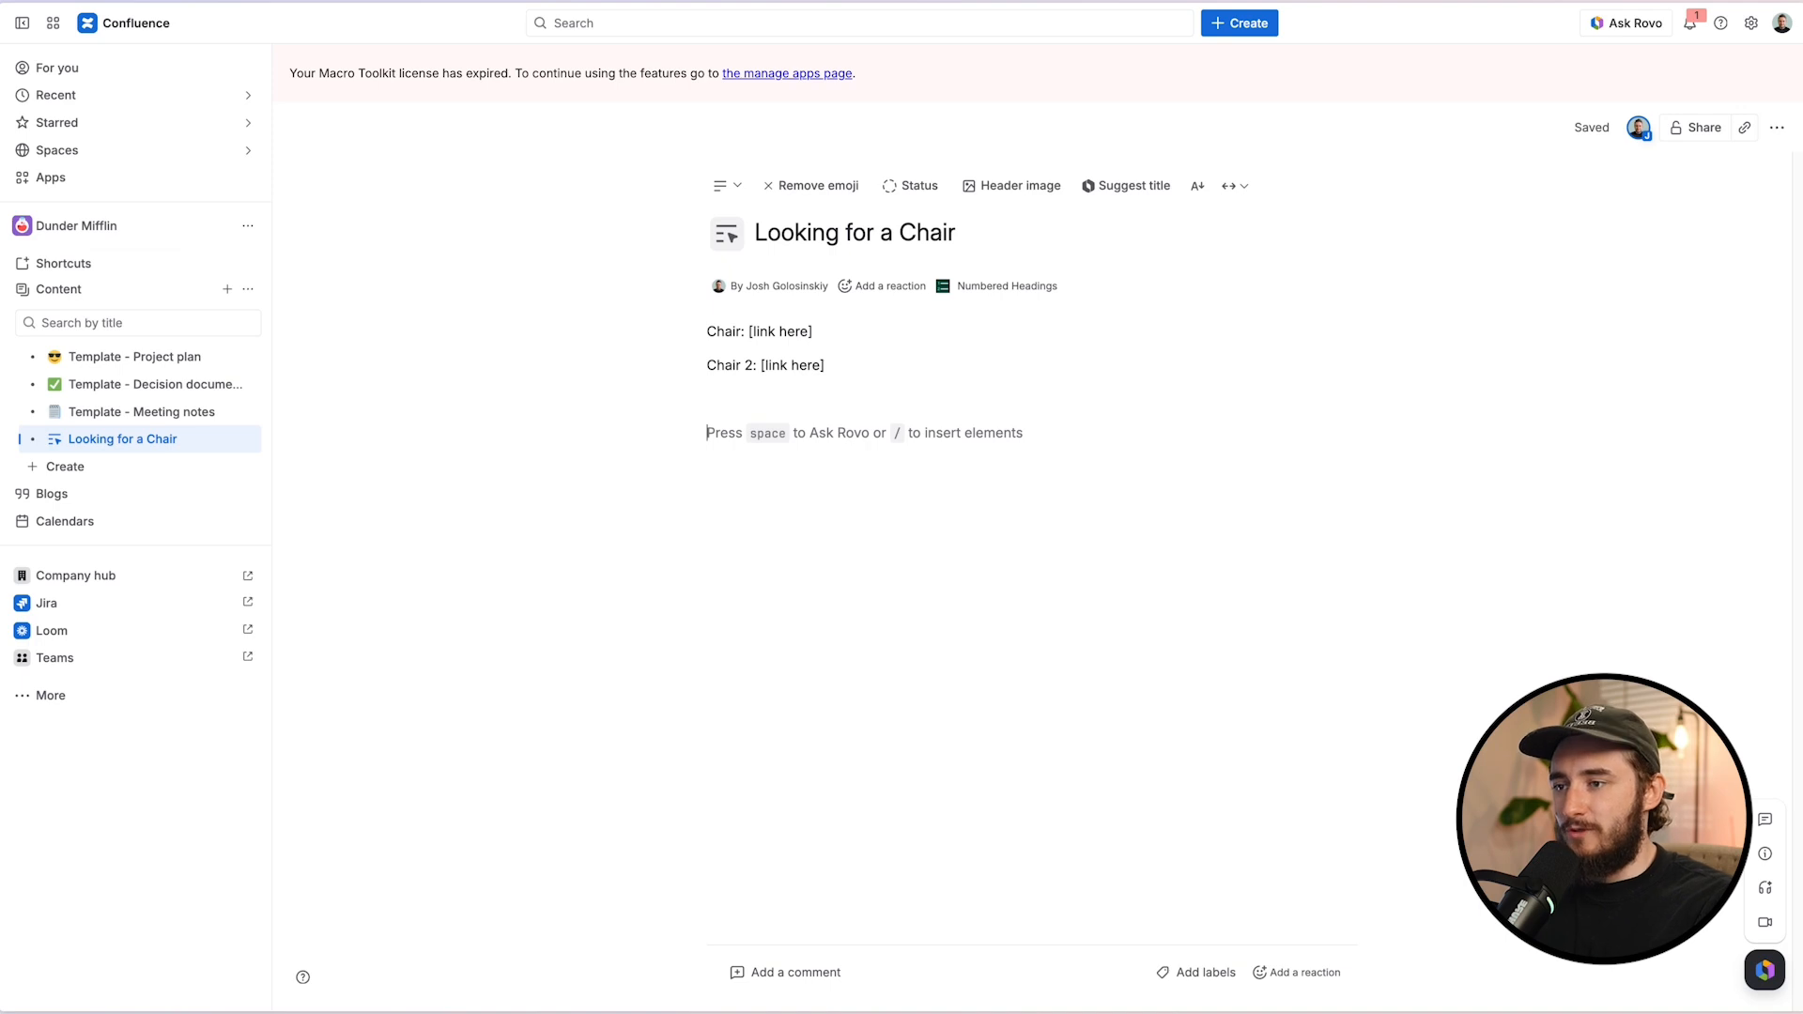
Step: Add a line with "Bold," in bold and "underline" in bold and underlined, followed by a blank line
key("ctrl+b")
type("Bold,")
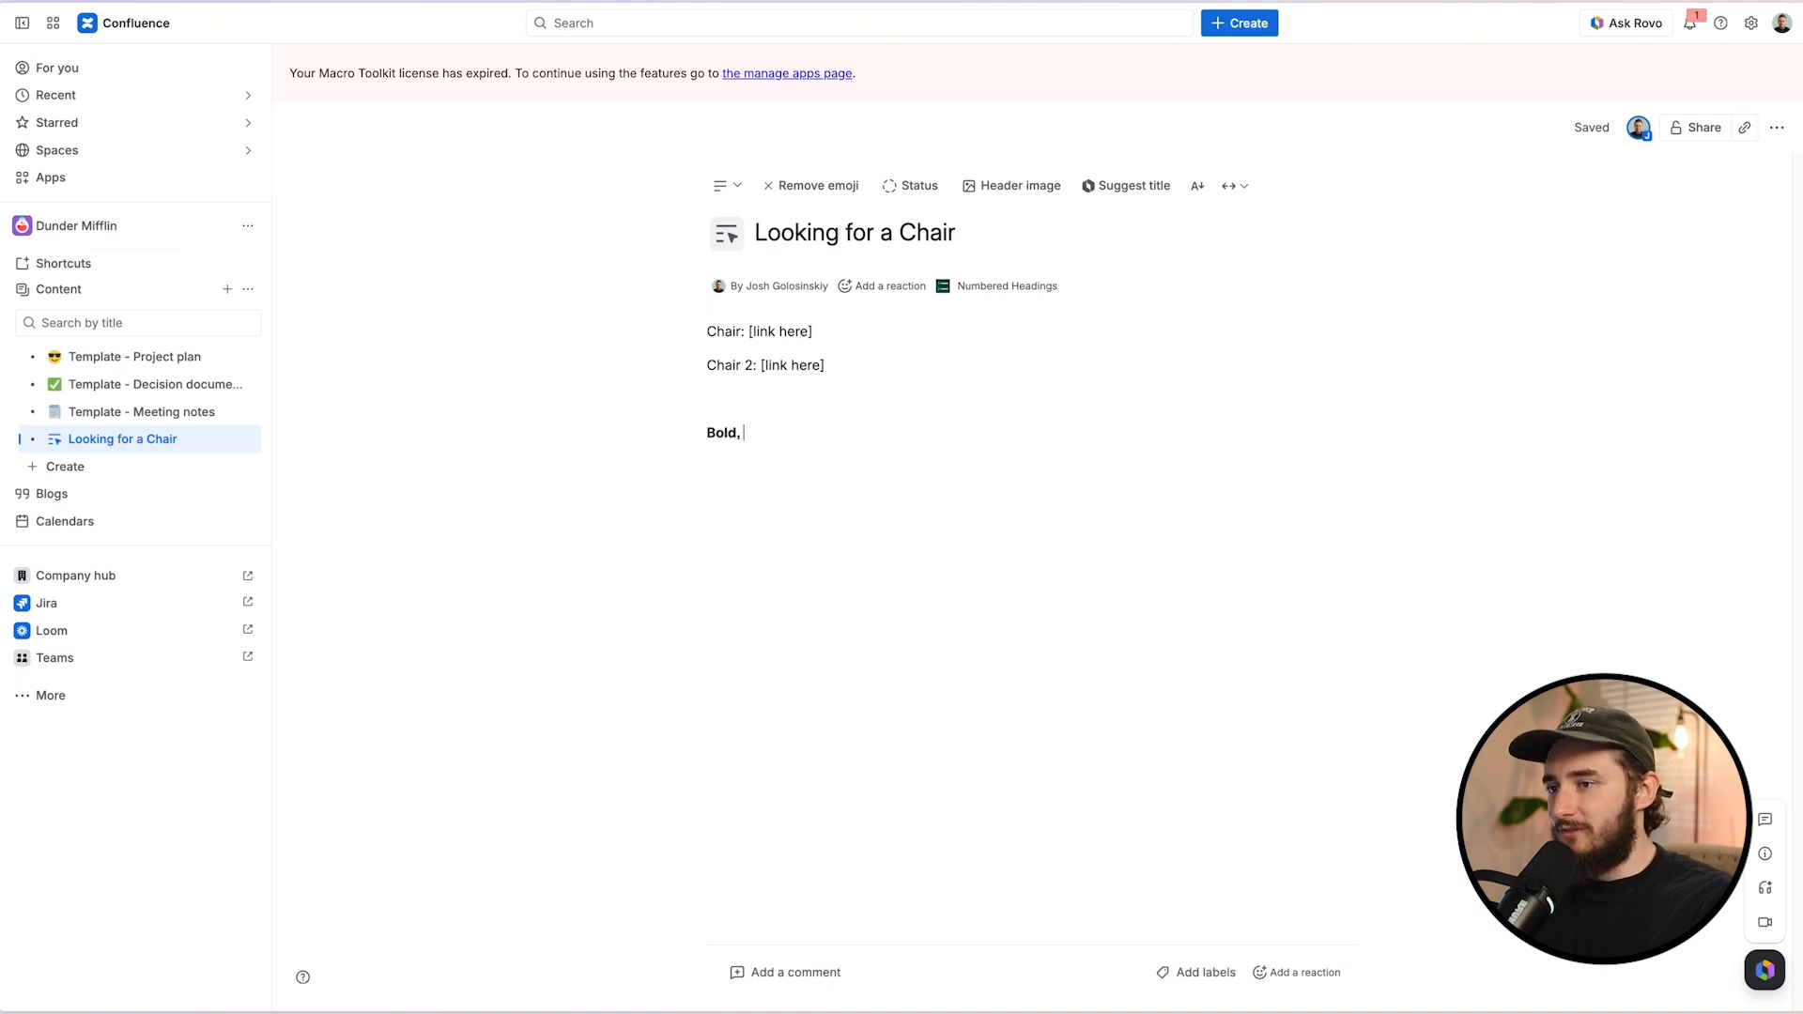
key("ctrl+u")
type("underline")
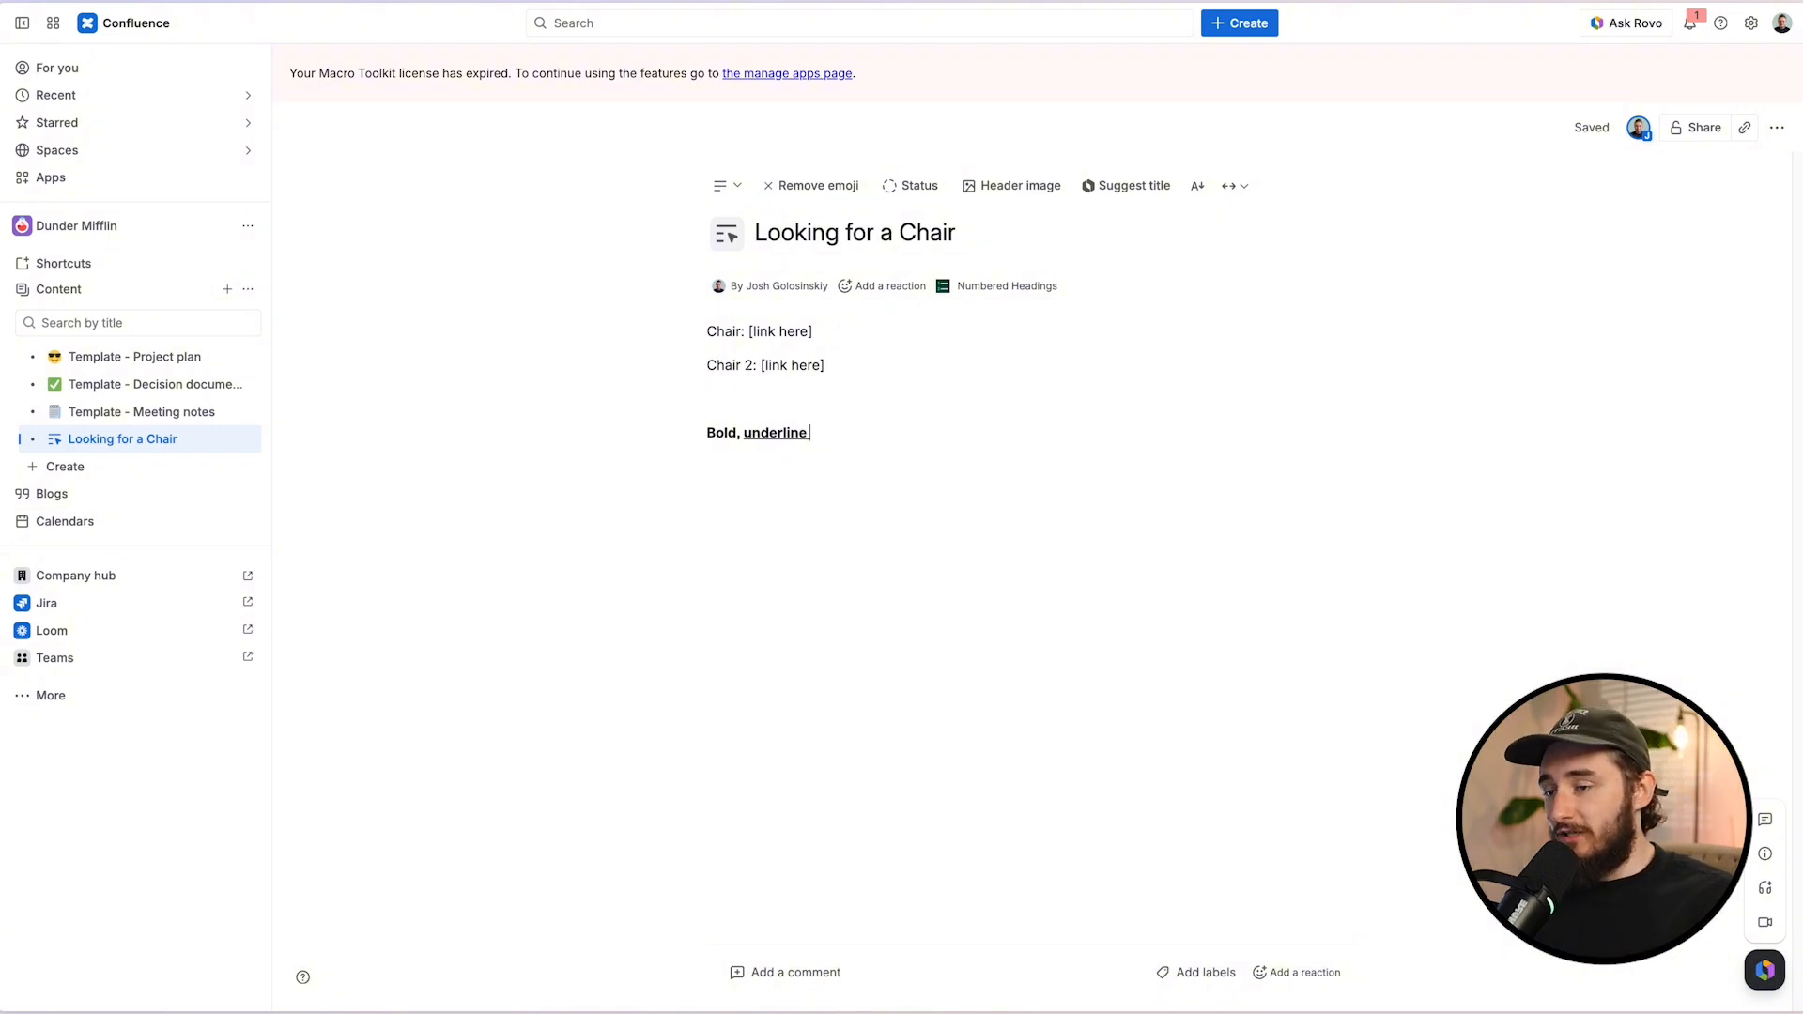
key("Return")
key("Return")
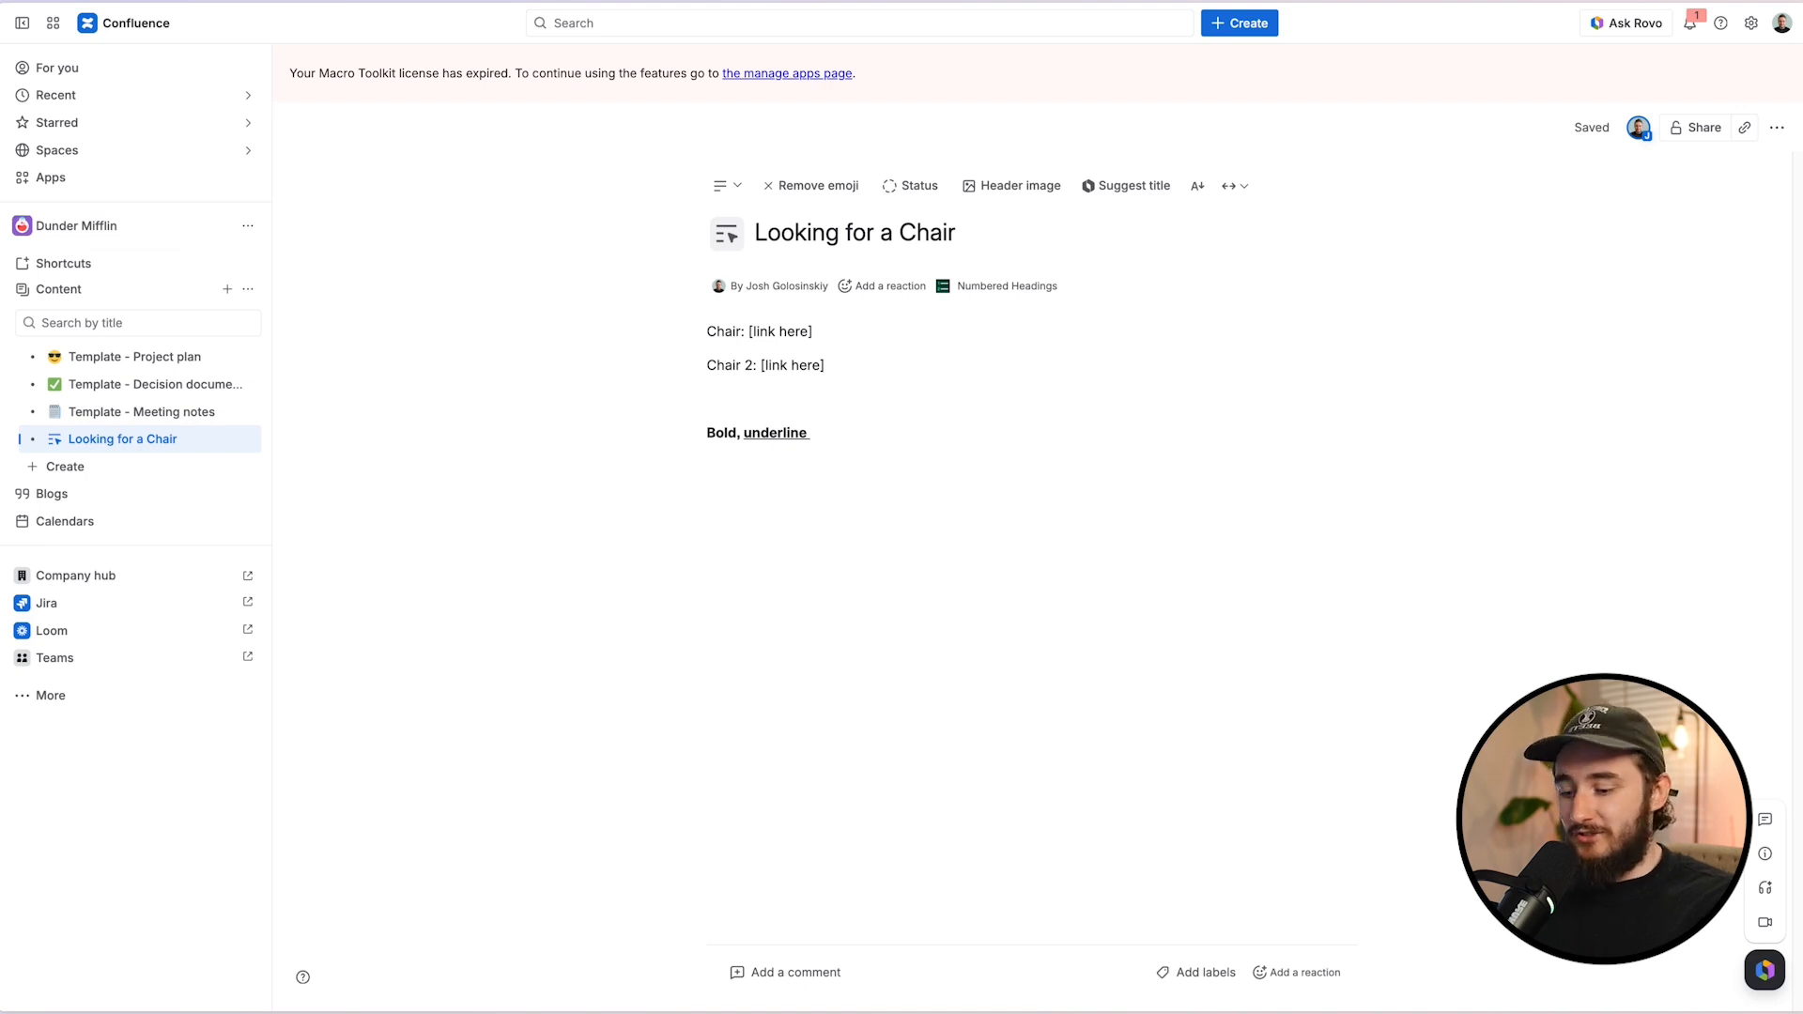
Step: Insert a top-level heading reading "Heading 1" below the bold and underlined line
type("/")
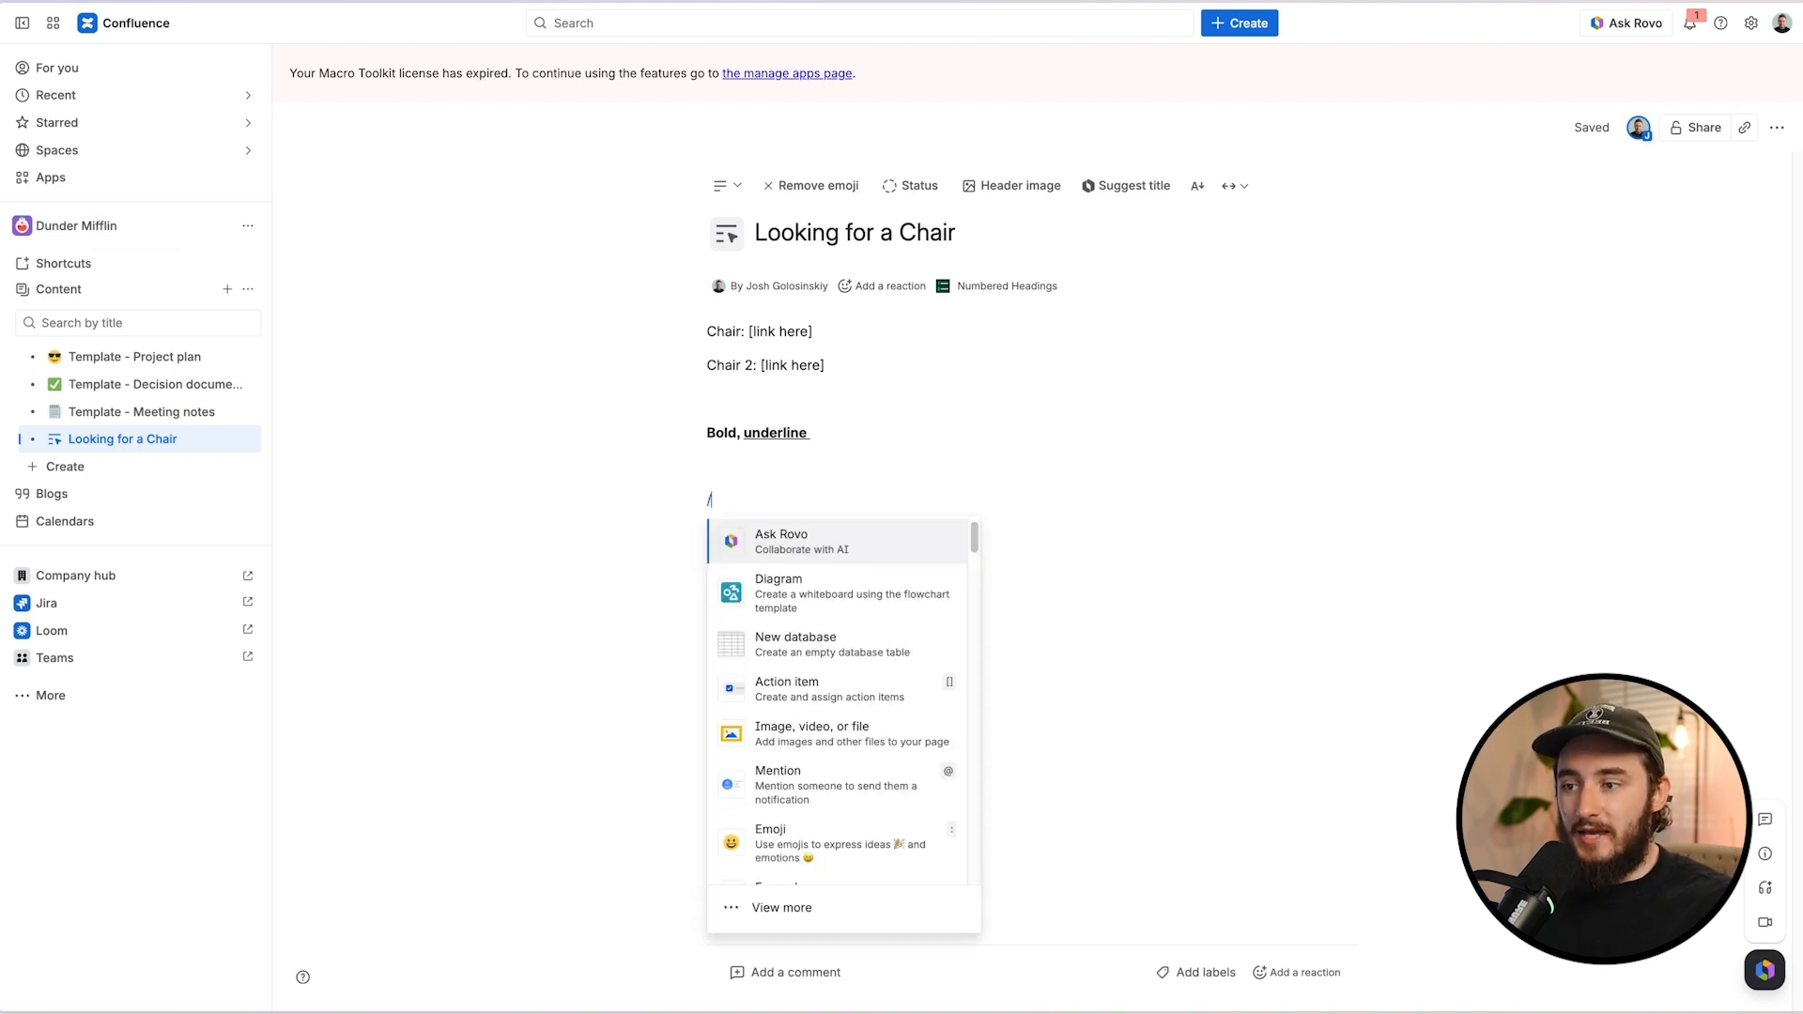
scroll(976, 560, "down", 5)
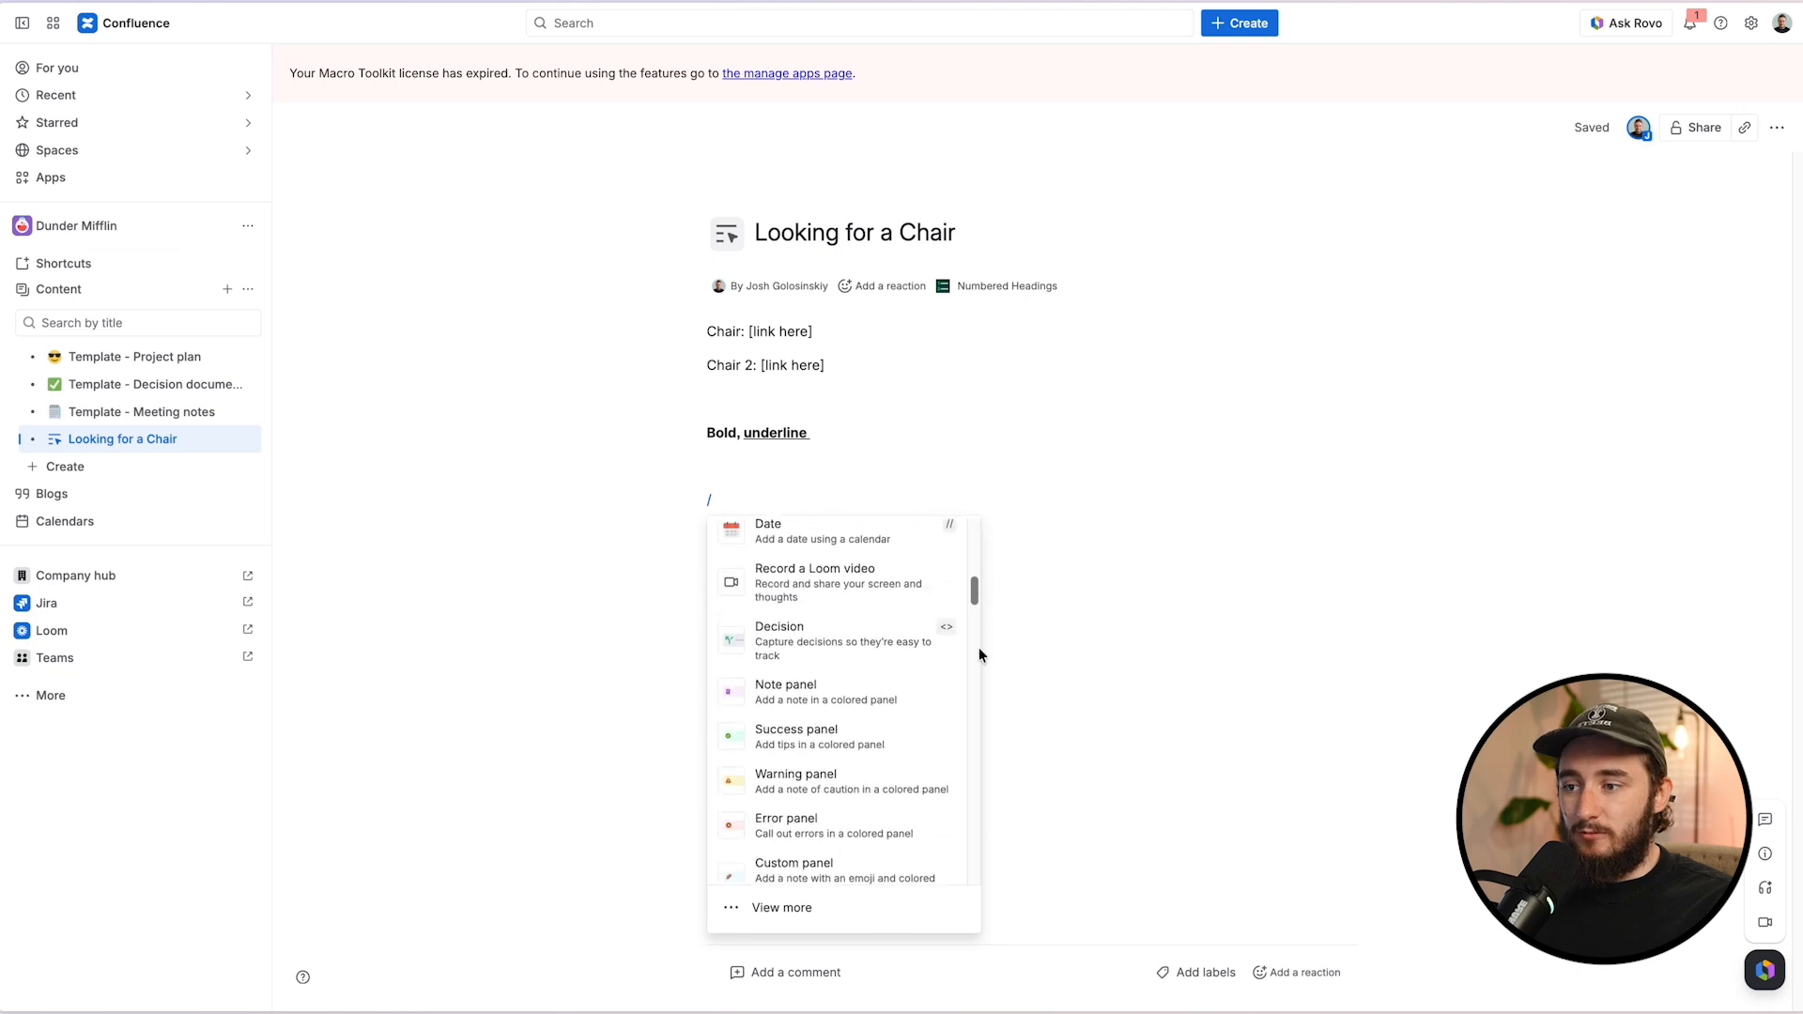
scroll(979, 650, "down", 10)
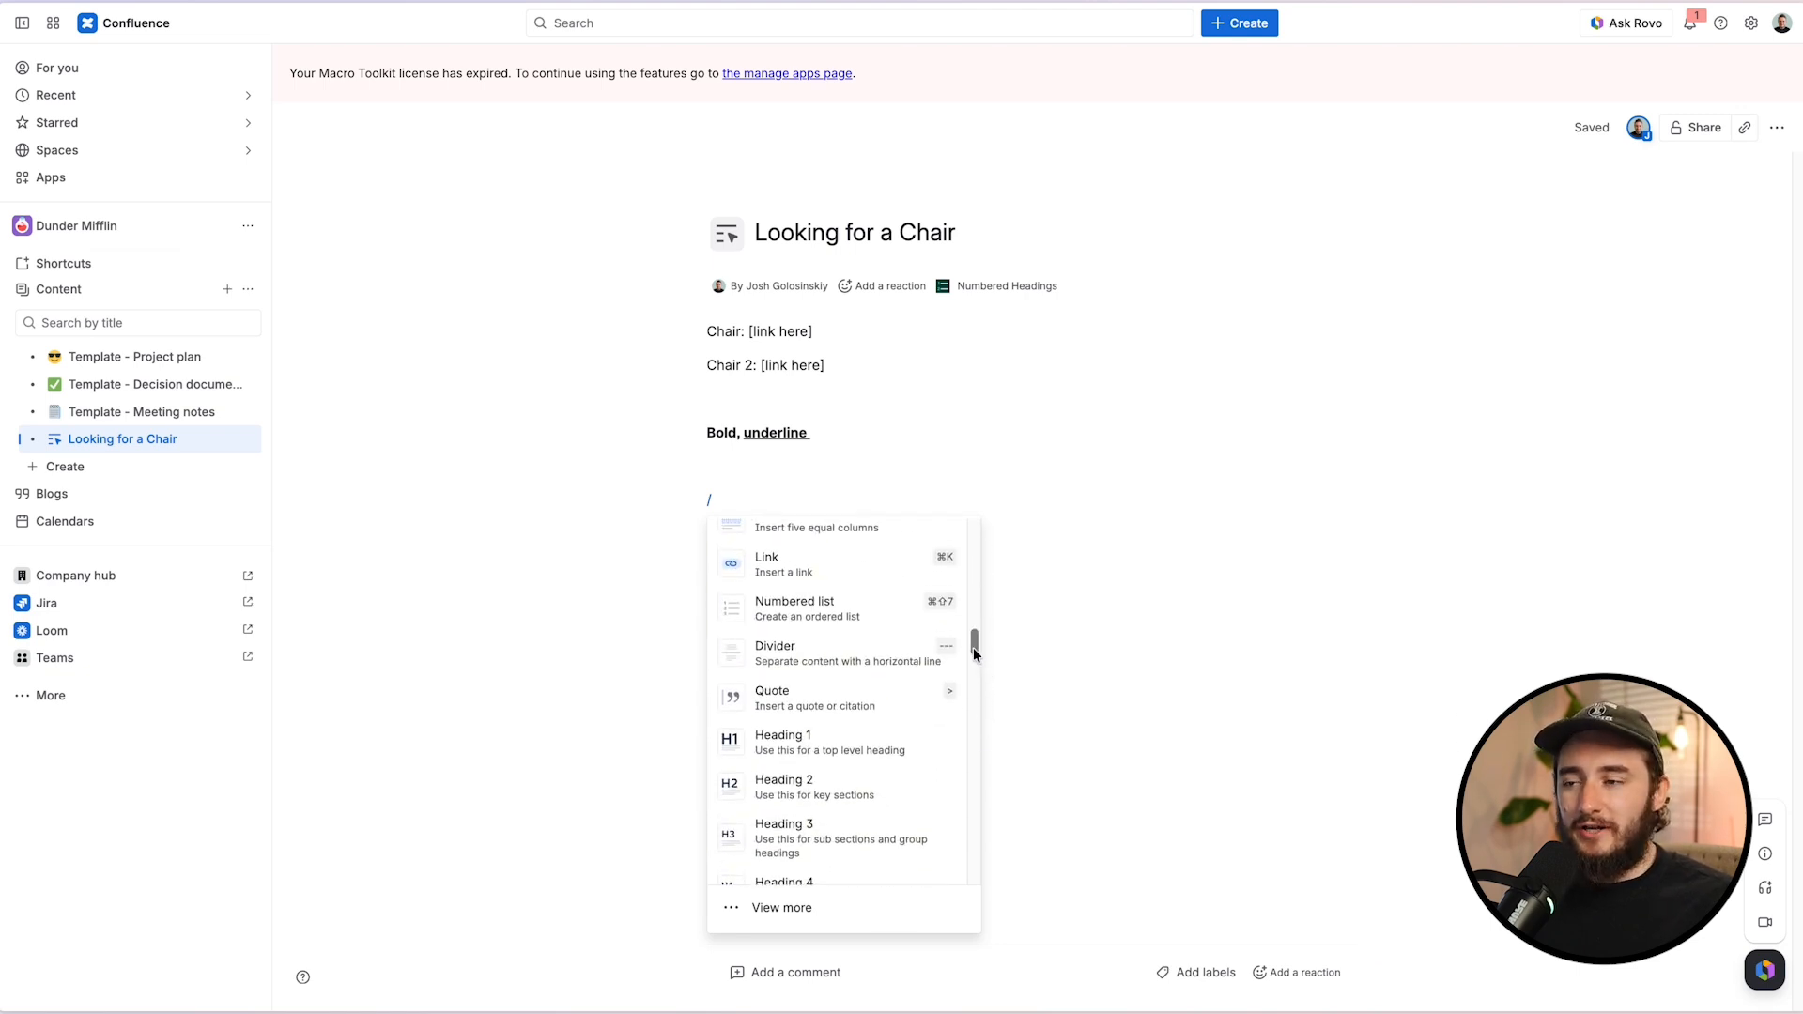
scroll(974, 654, "up", 2)
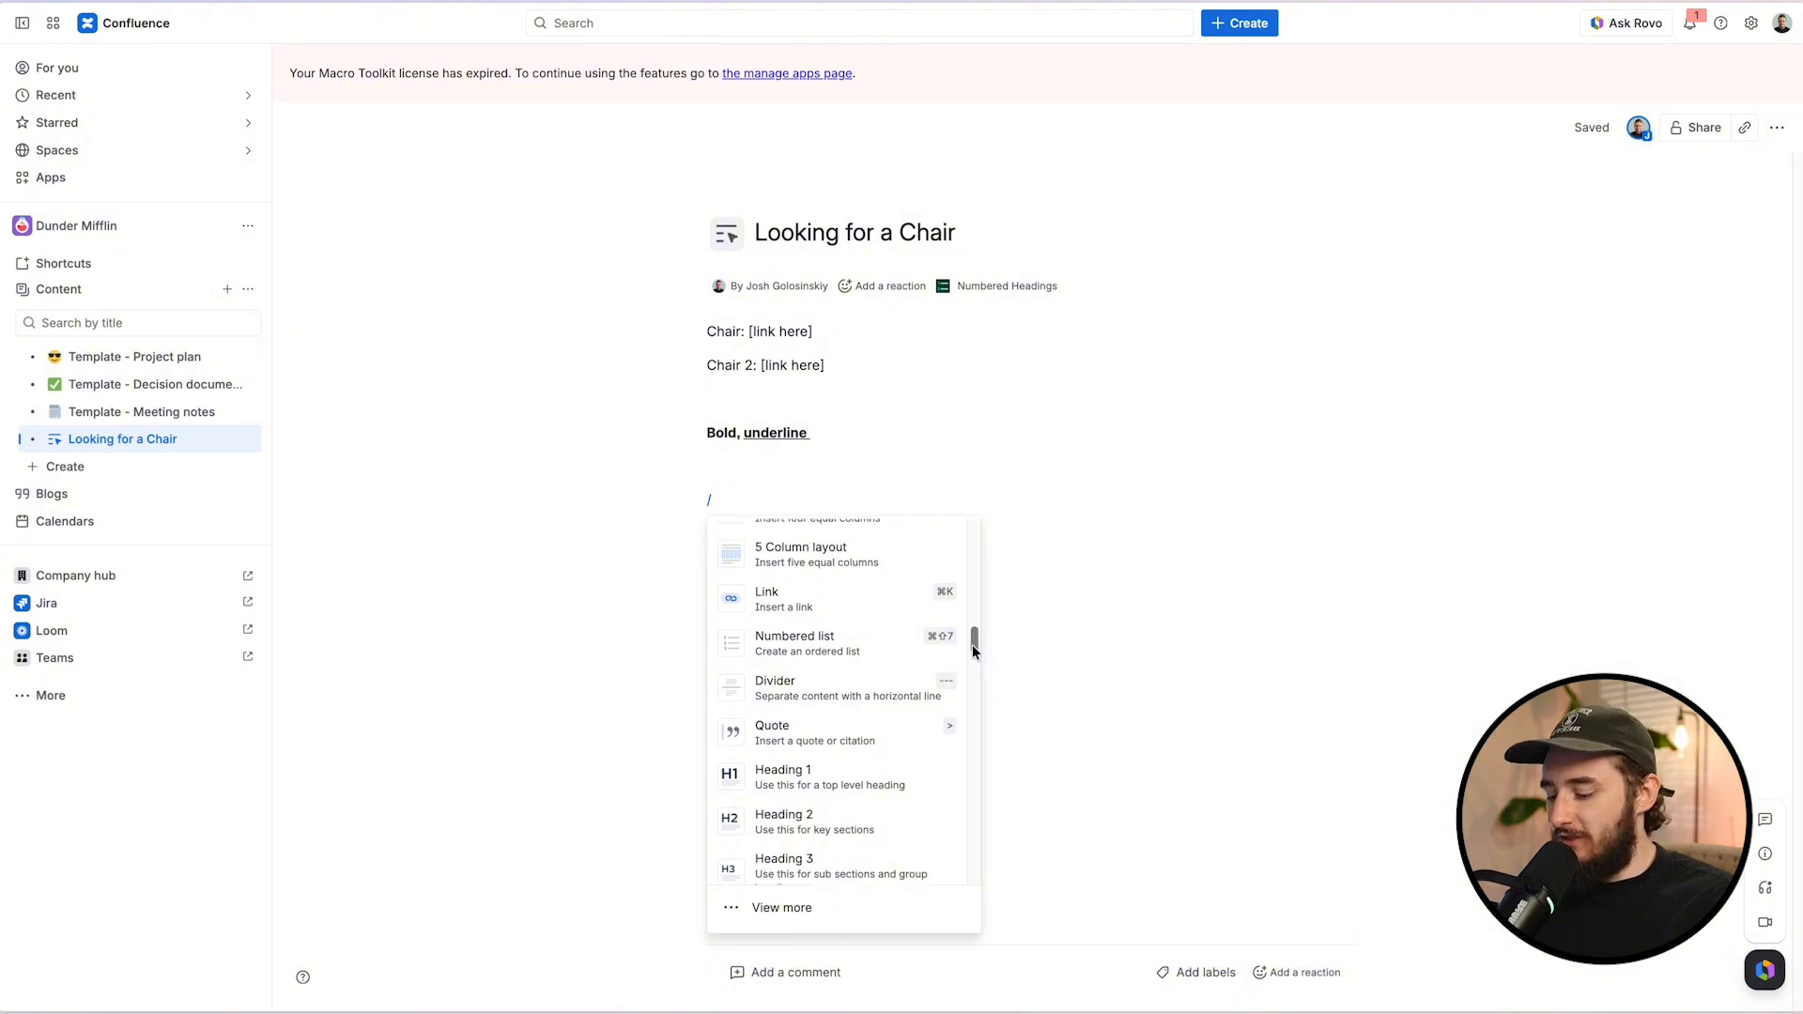
type("bold")
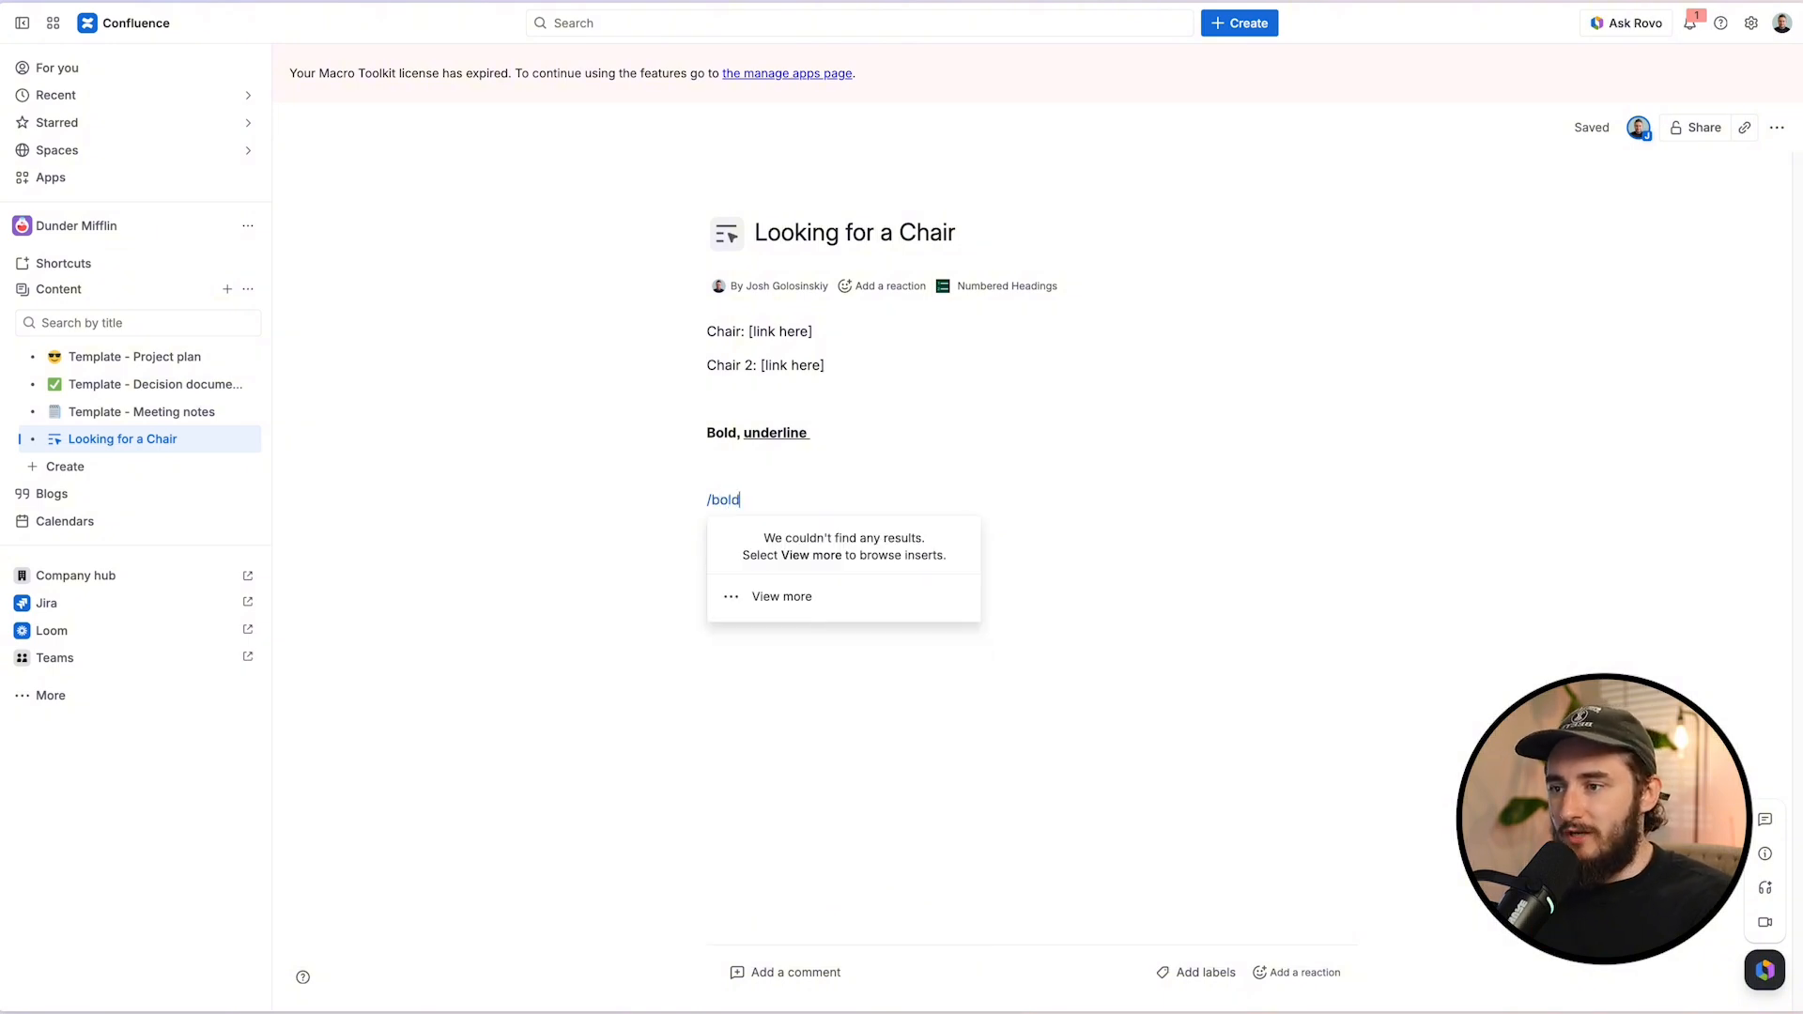
key("BackSpace")
key("BackSpace")
key("BackSpace")
type("head")
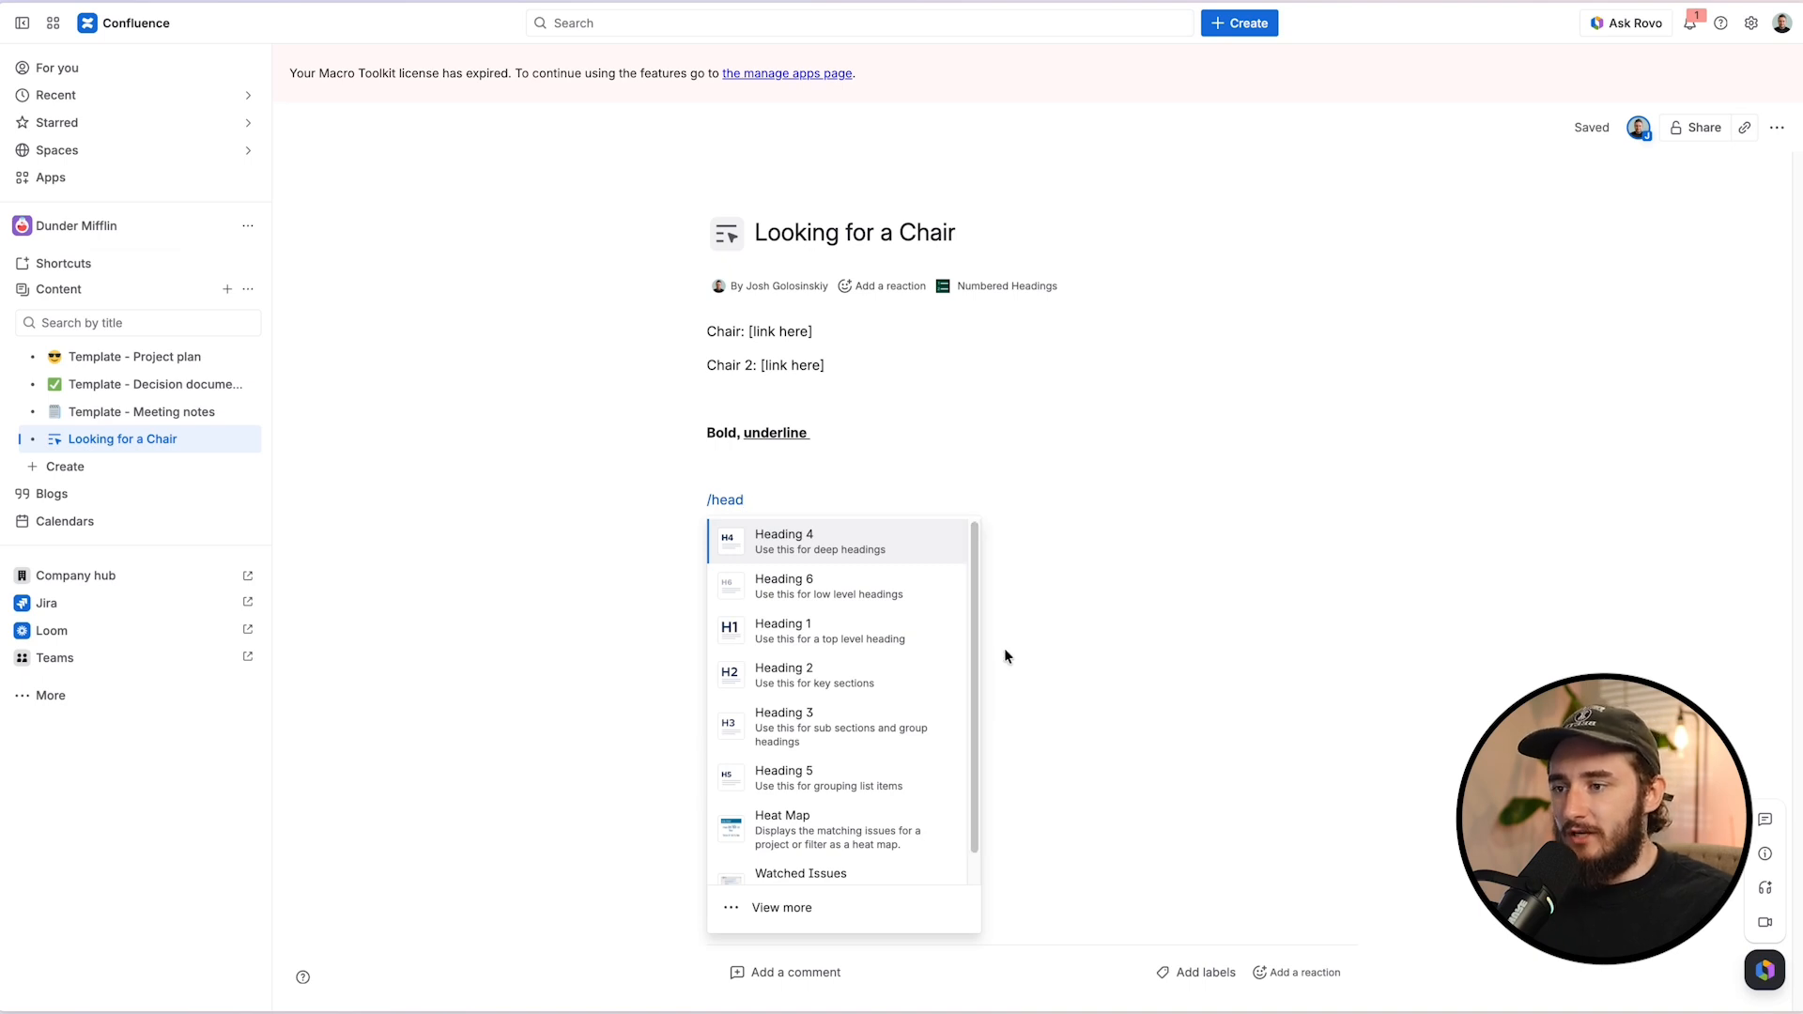
left_click(845, 633)
type("Heading 1")
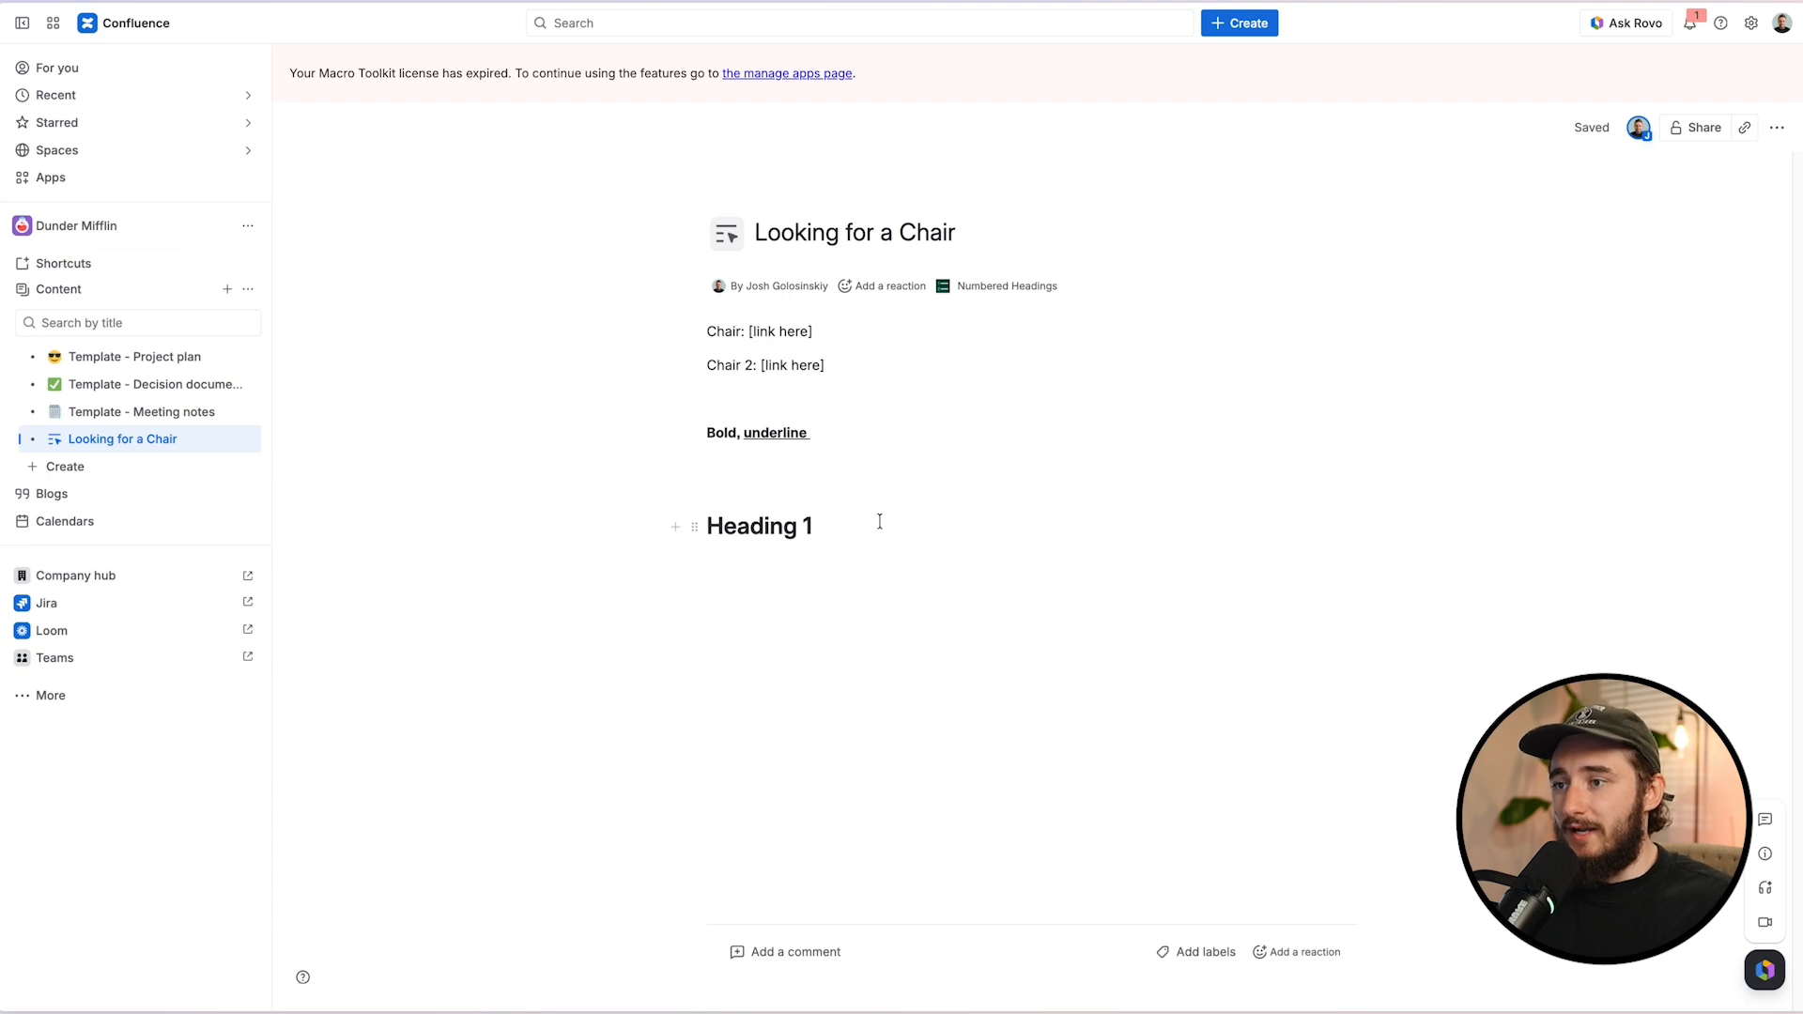
Step: Insert a divider on the line beneath the "Heading 1" heading
key("Return")
type("/")
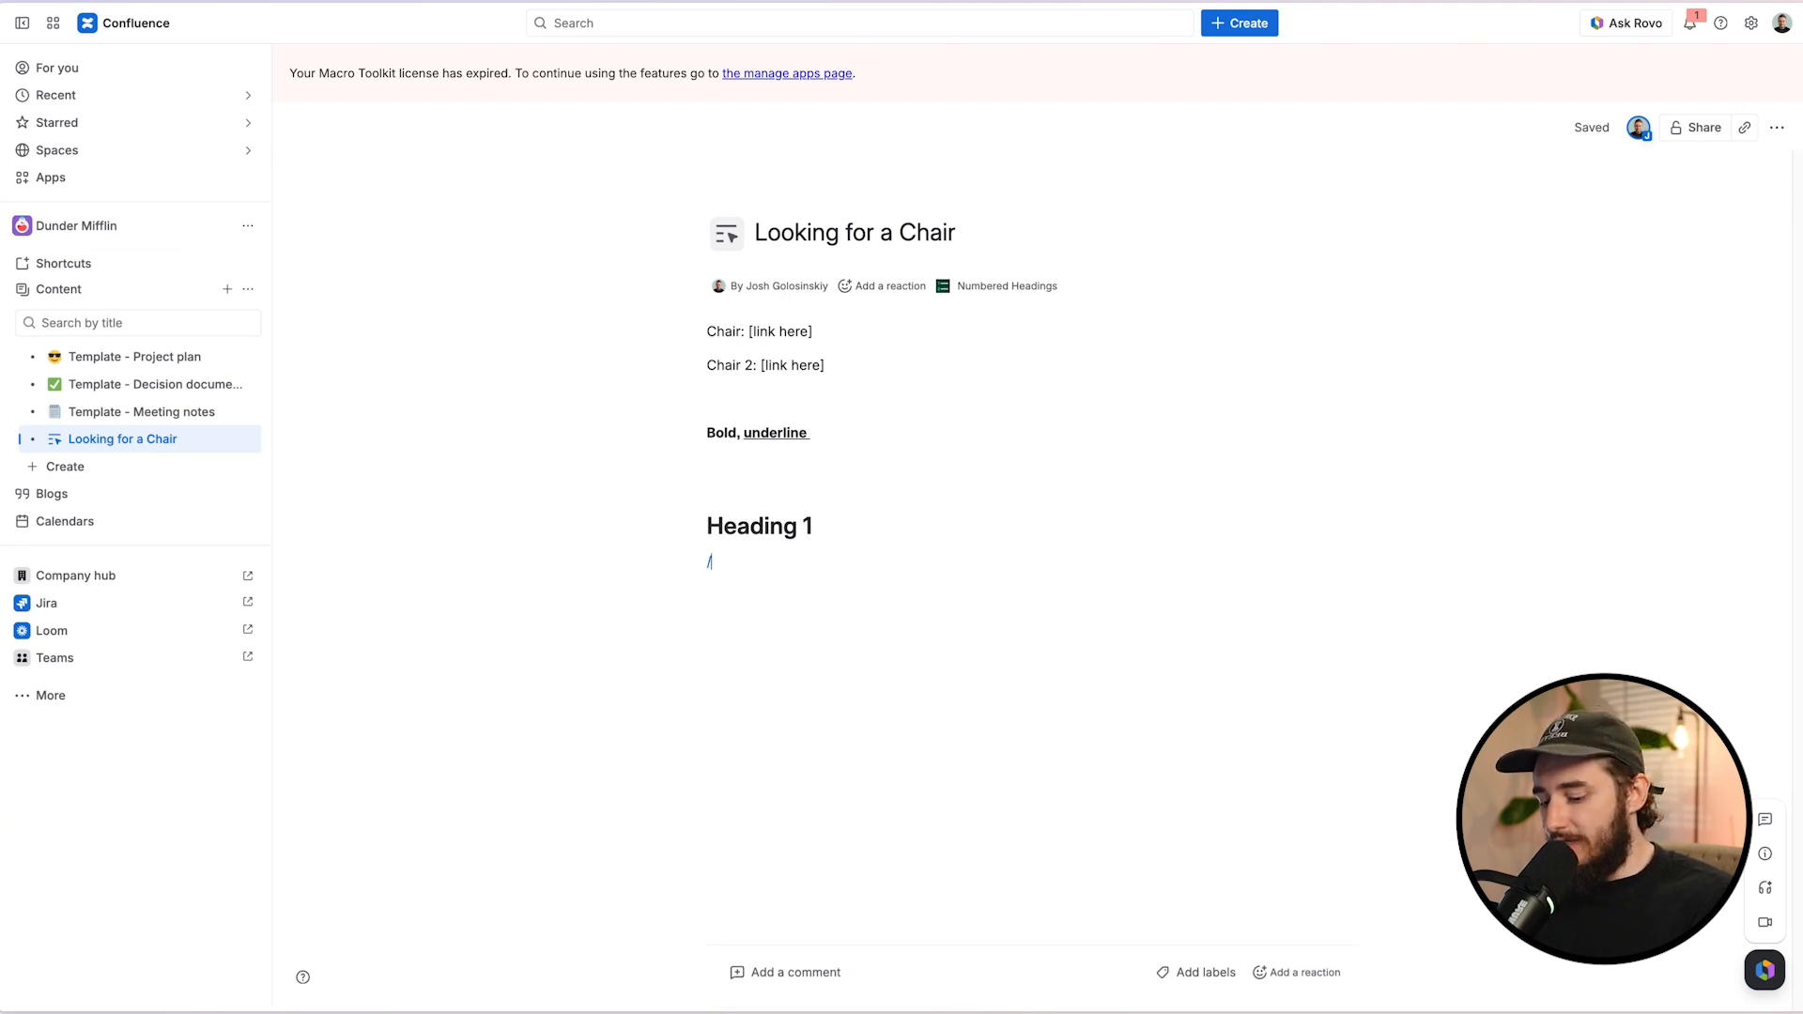
type("div")
key("Return")
Step: Insert a table with six columns and two rows below the divider
type("/t")
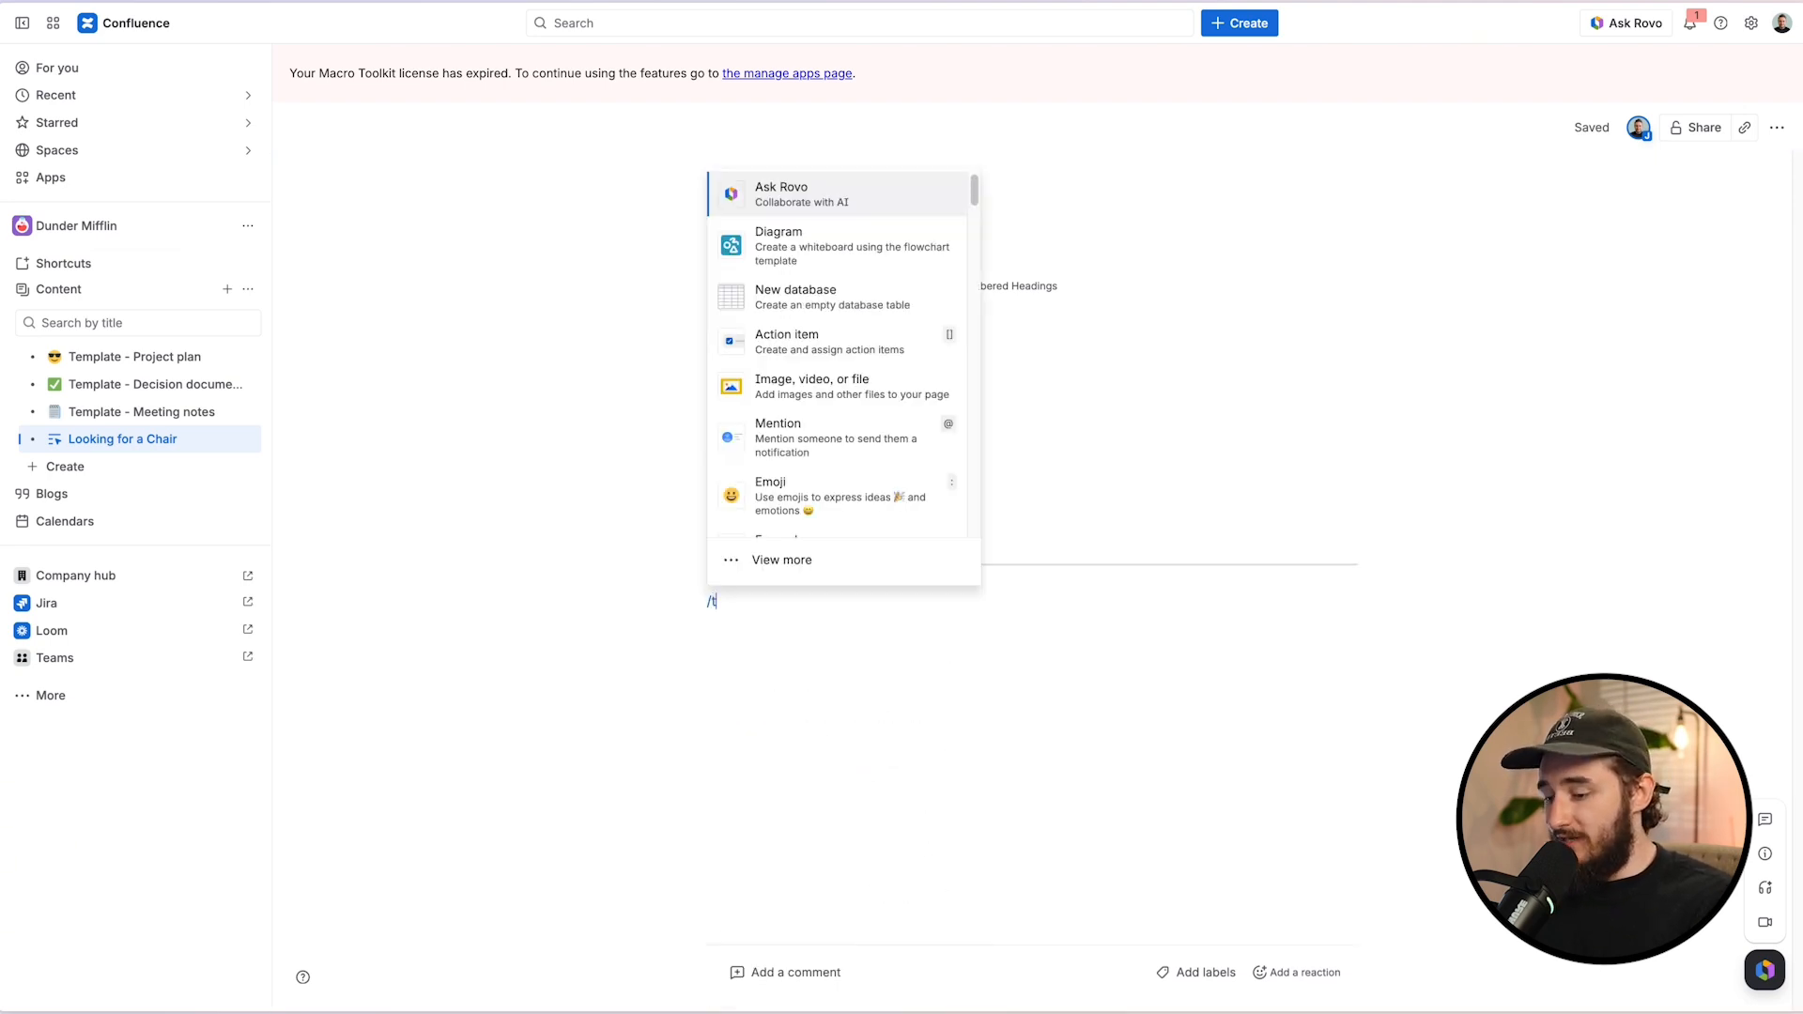
type("able")
scroll(808, 245, "down", 2)
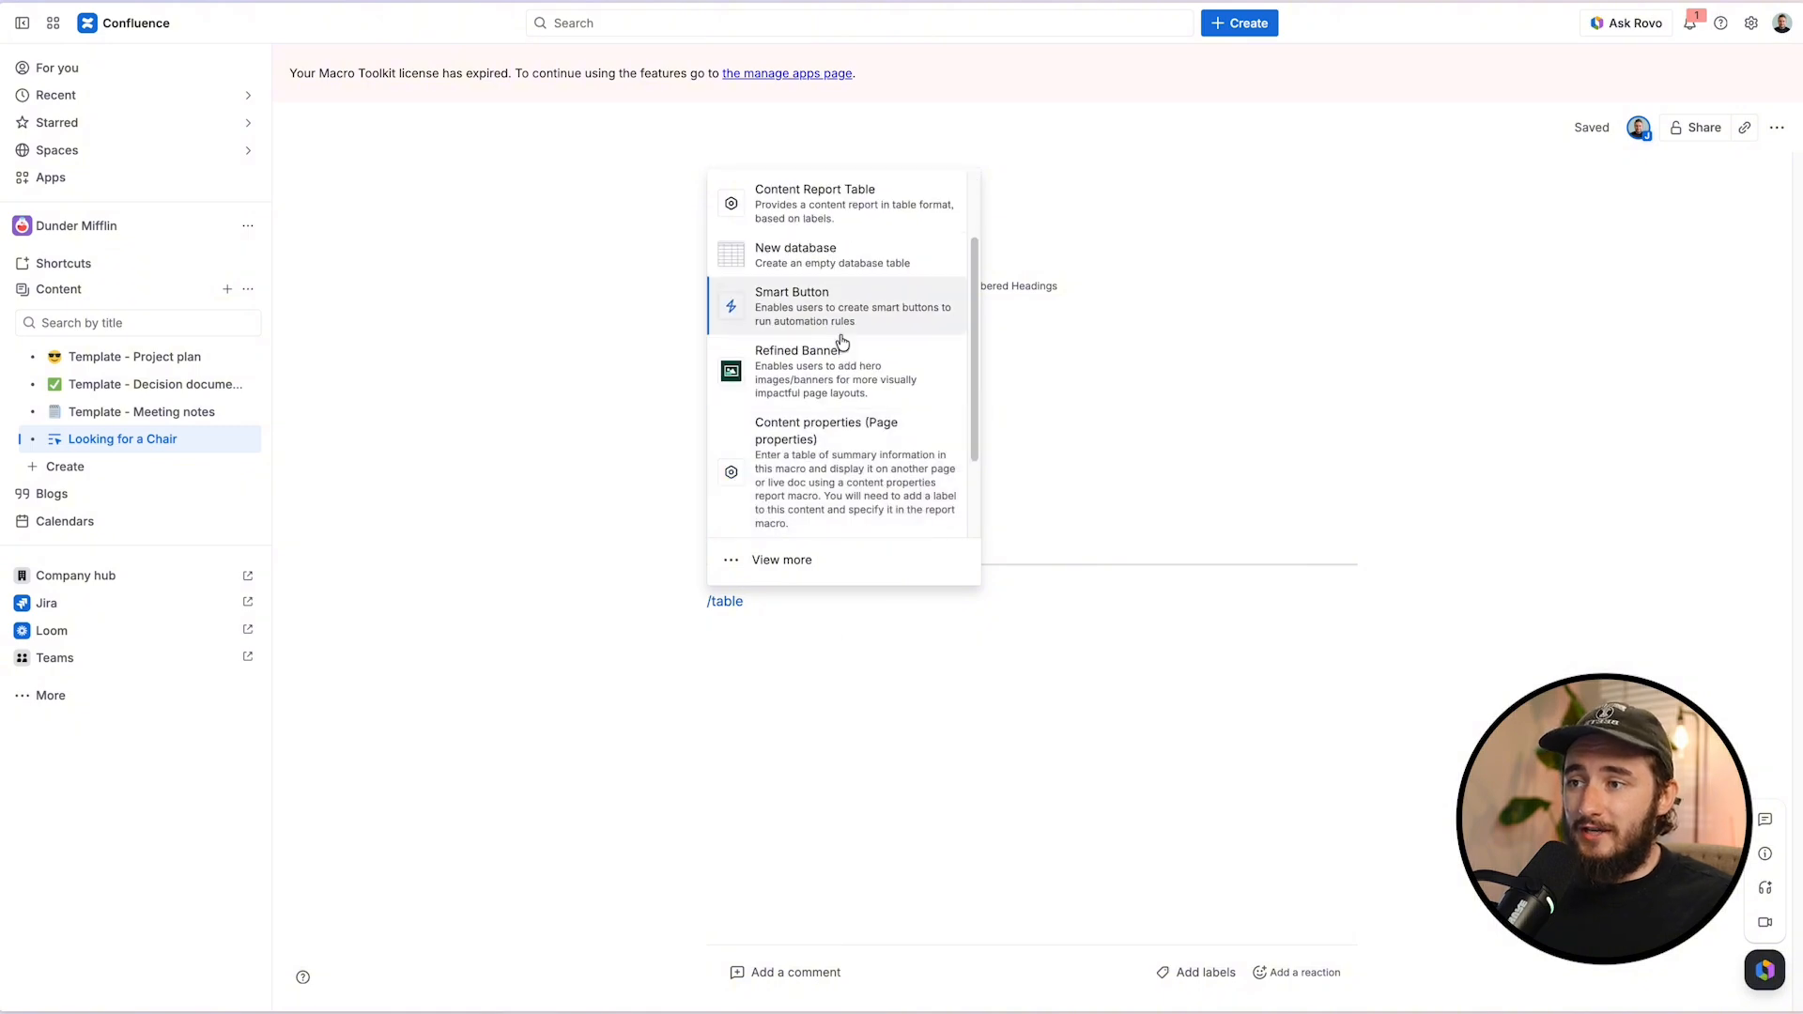
scroll(842, 341, "up", 2)
left_click(798, 191)
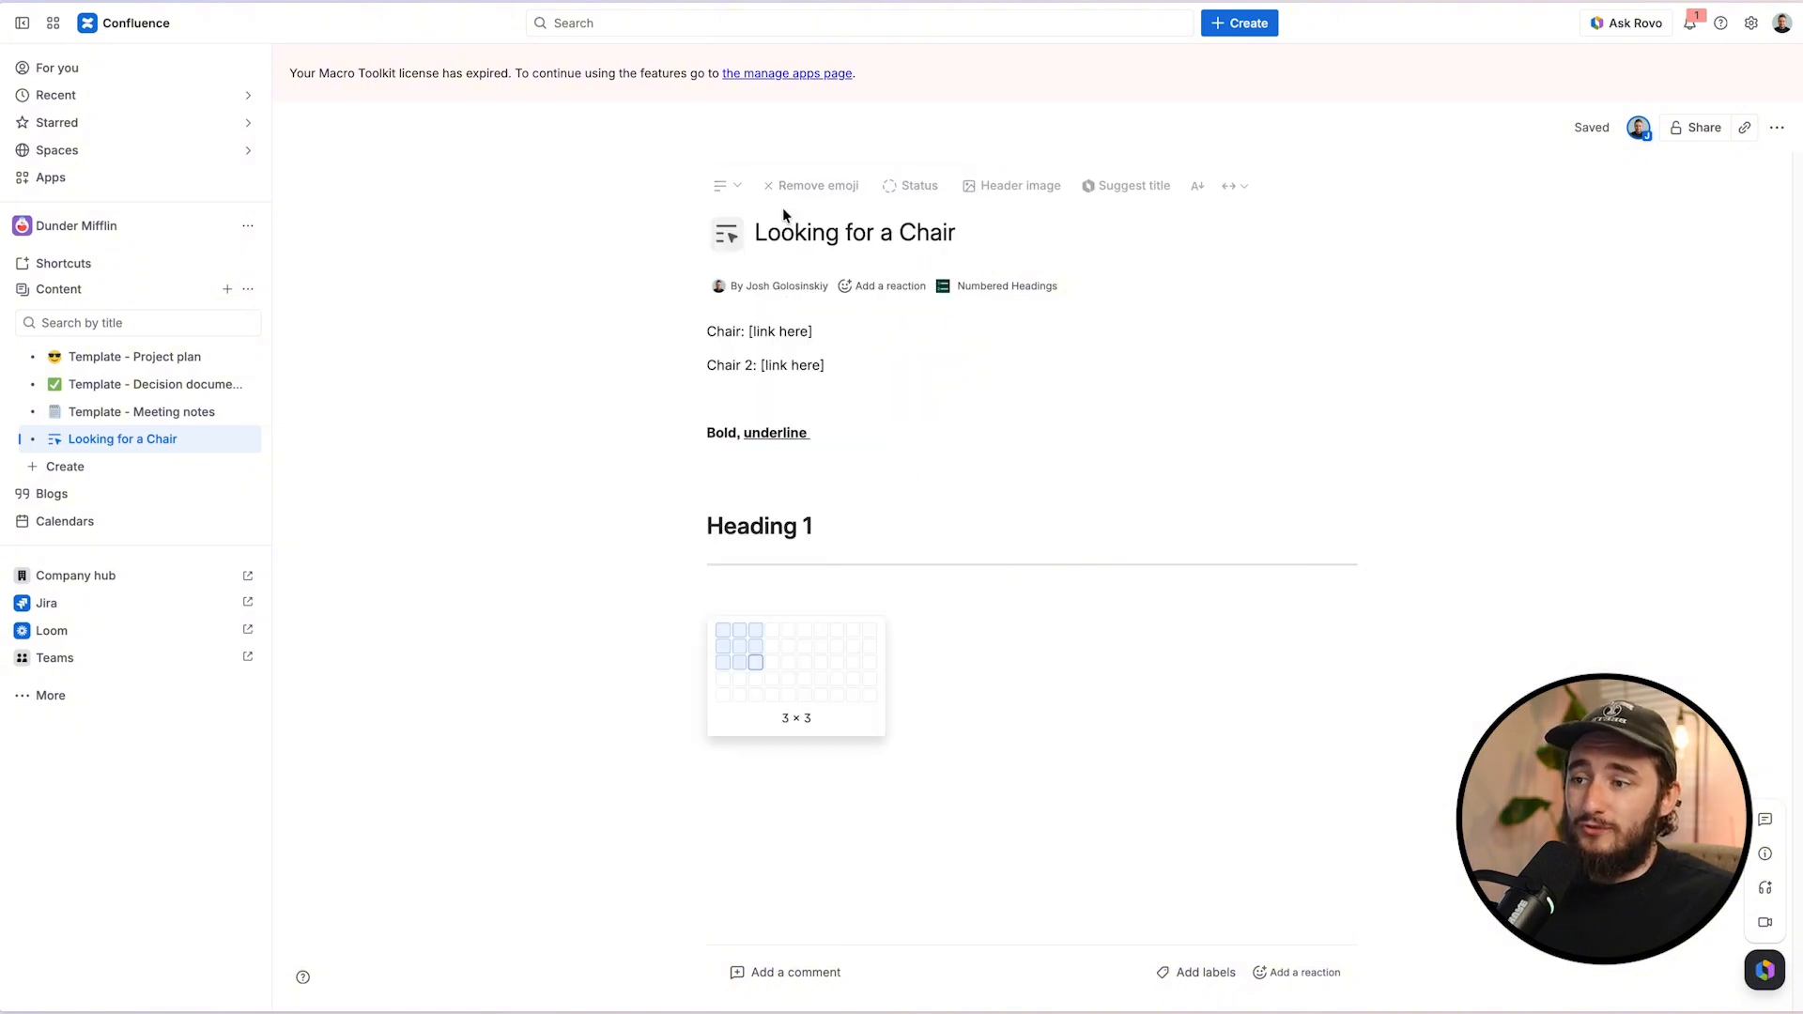
left_click(810, 652)
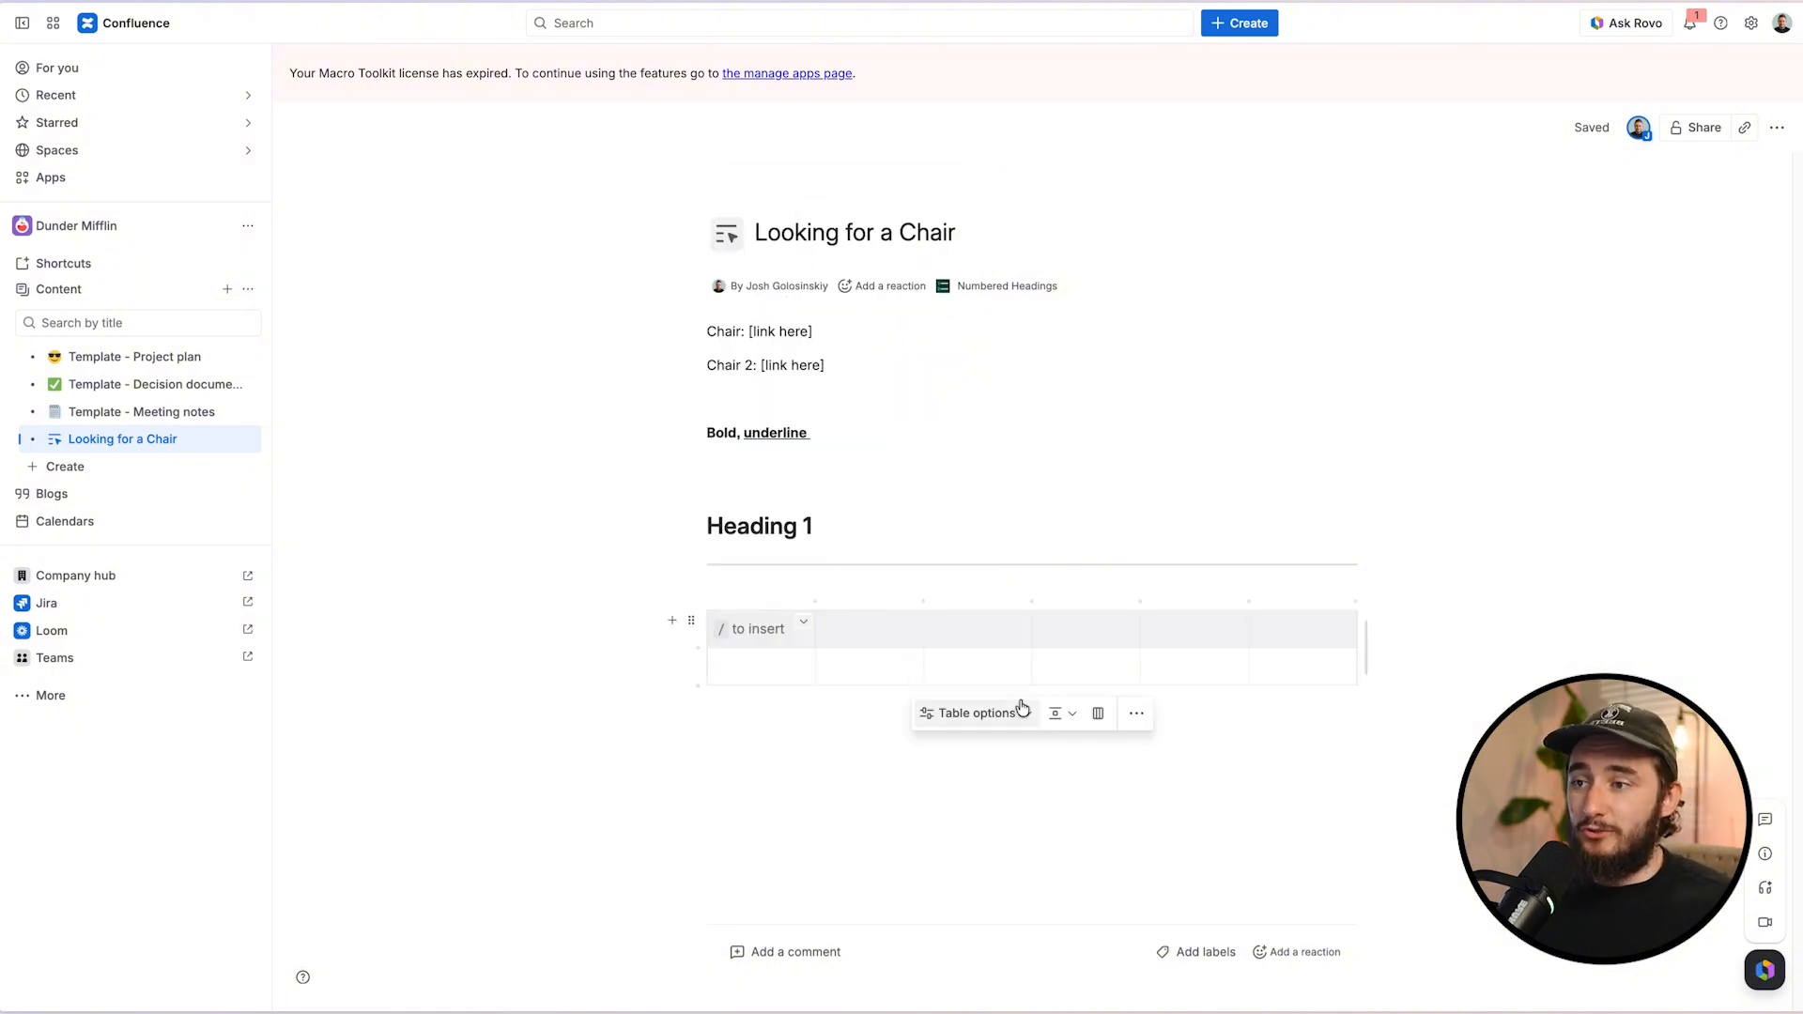
left_click(856, 768)
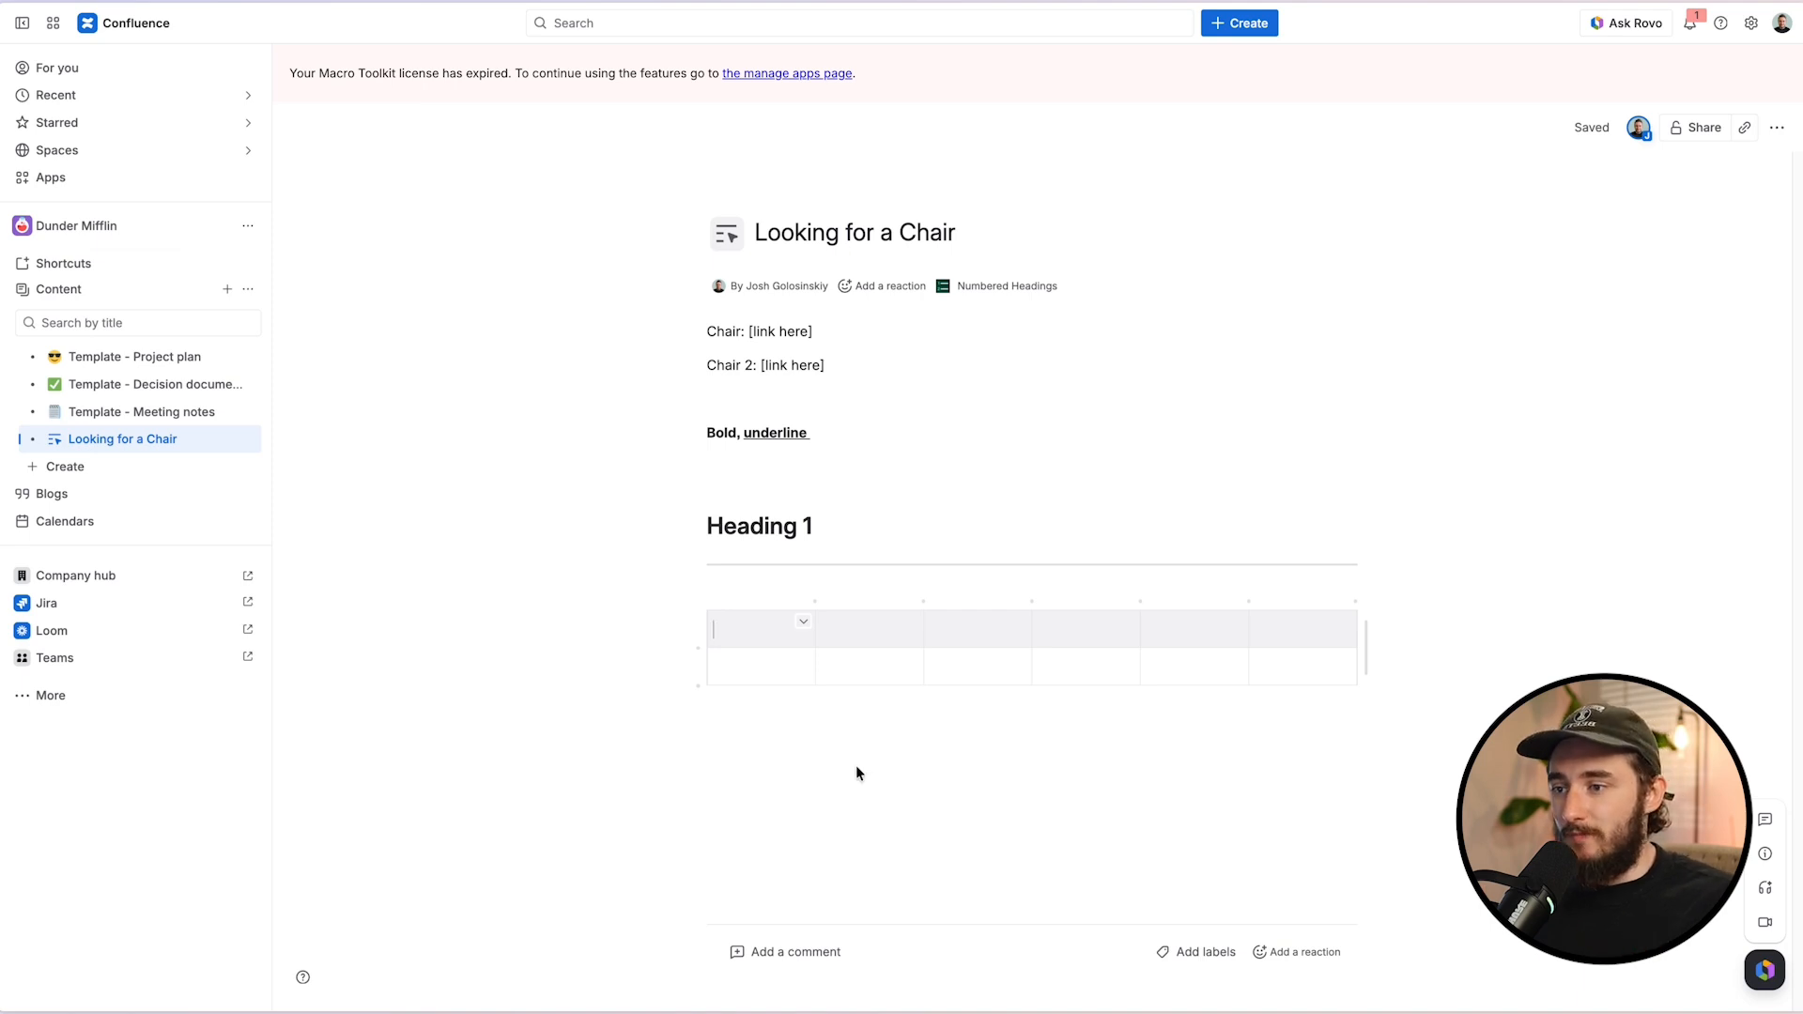
left_click(789, 753)
type("/")
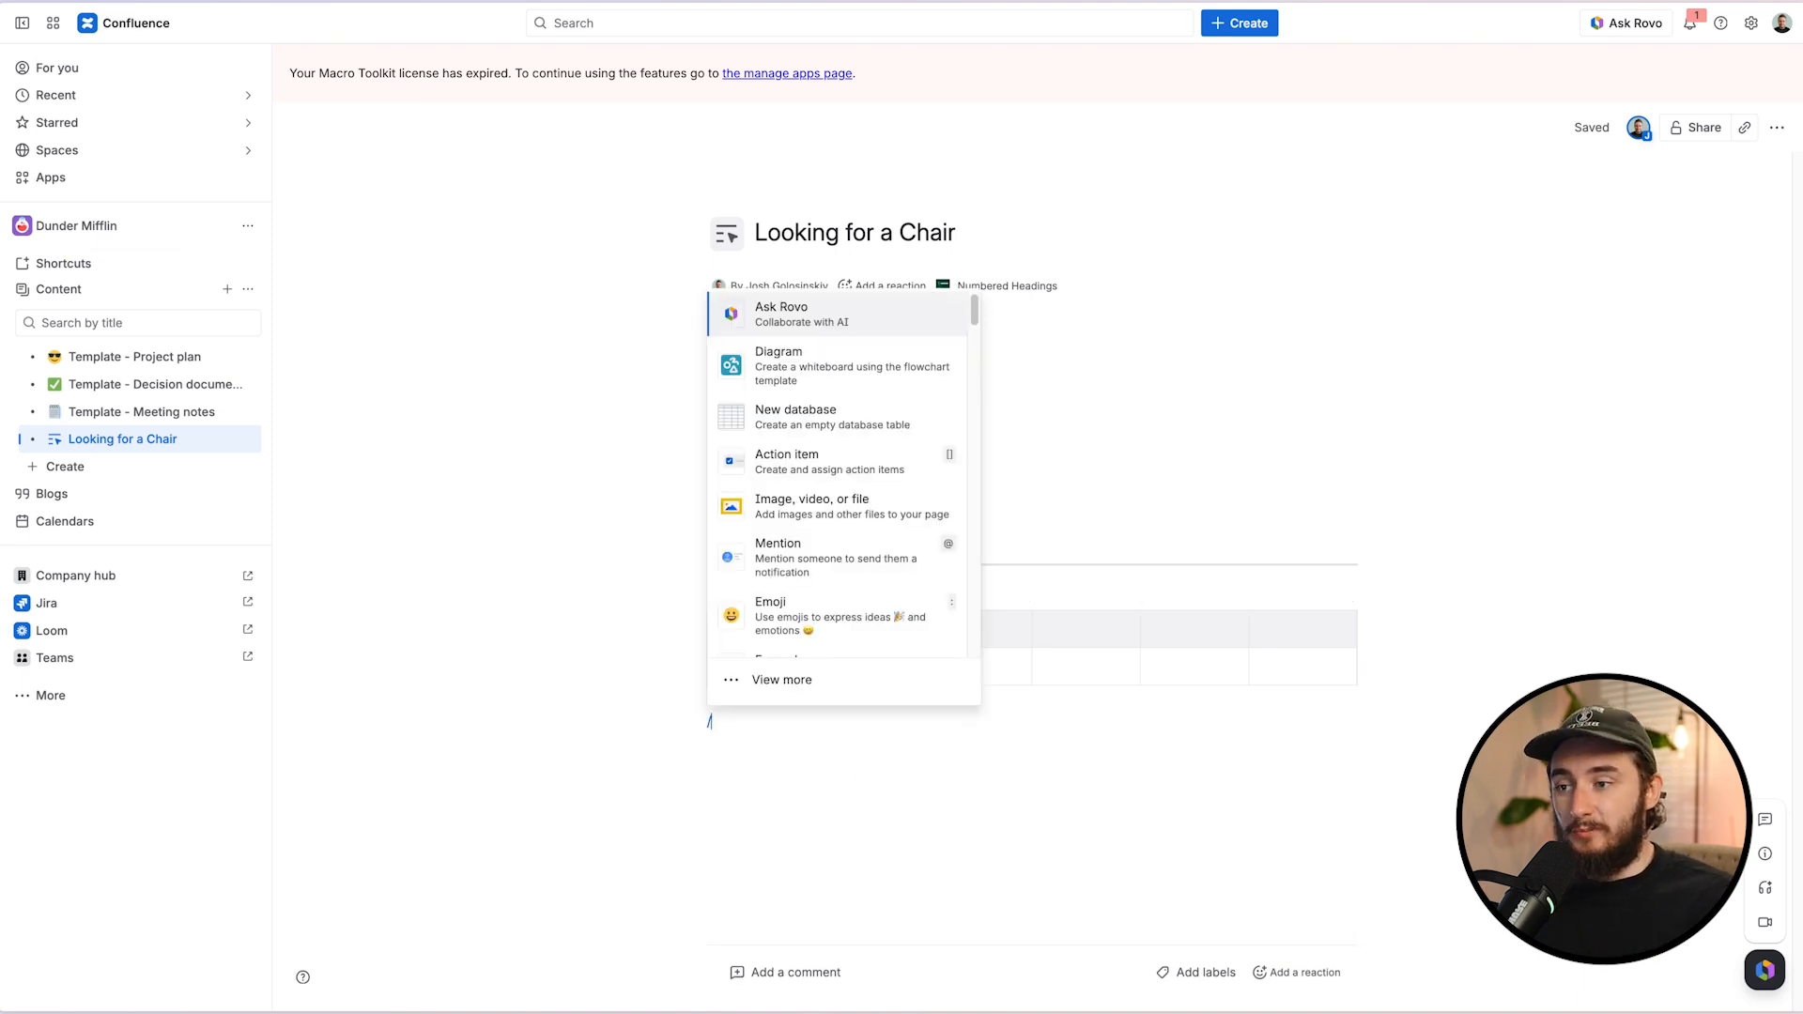
scroll(894, 548, "down", 5)
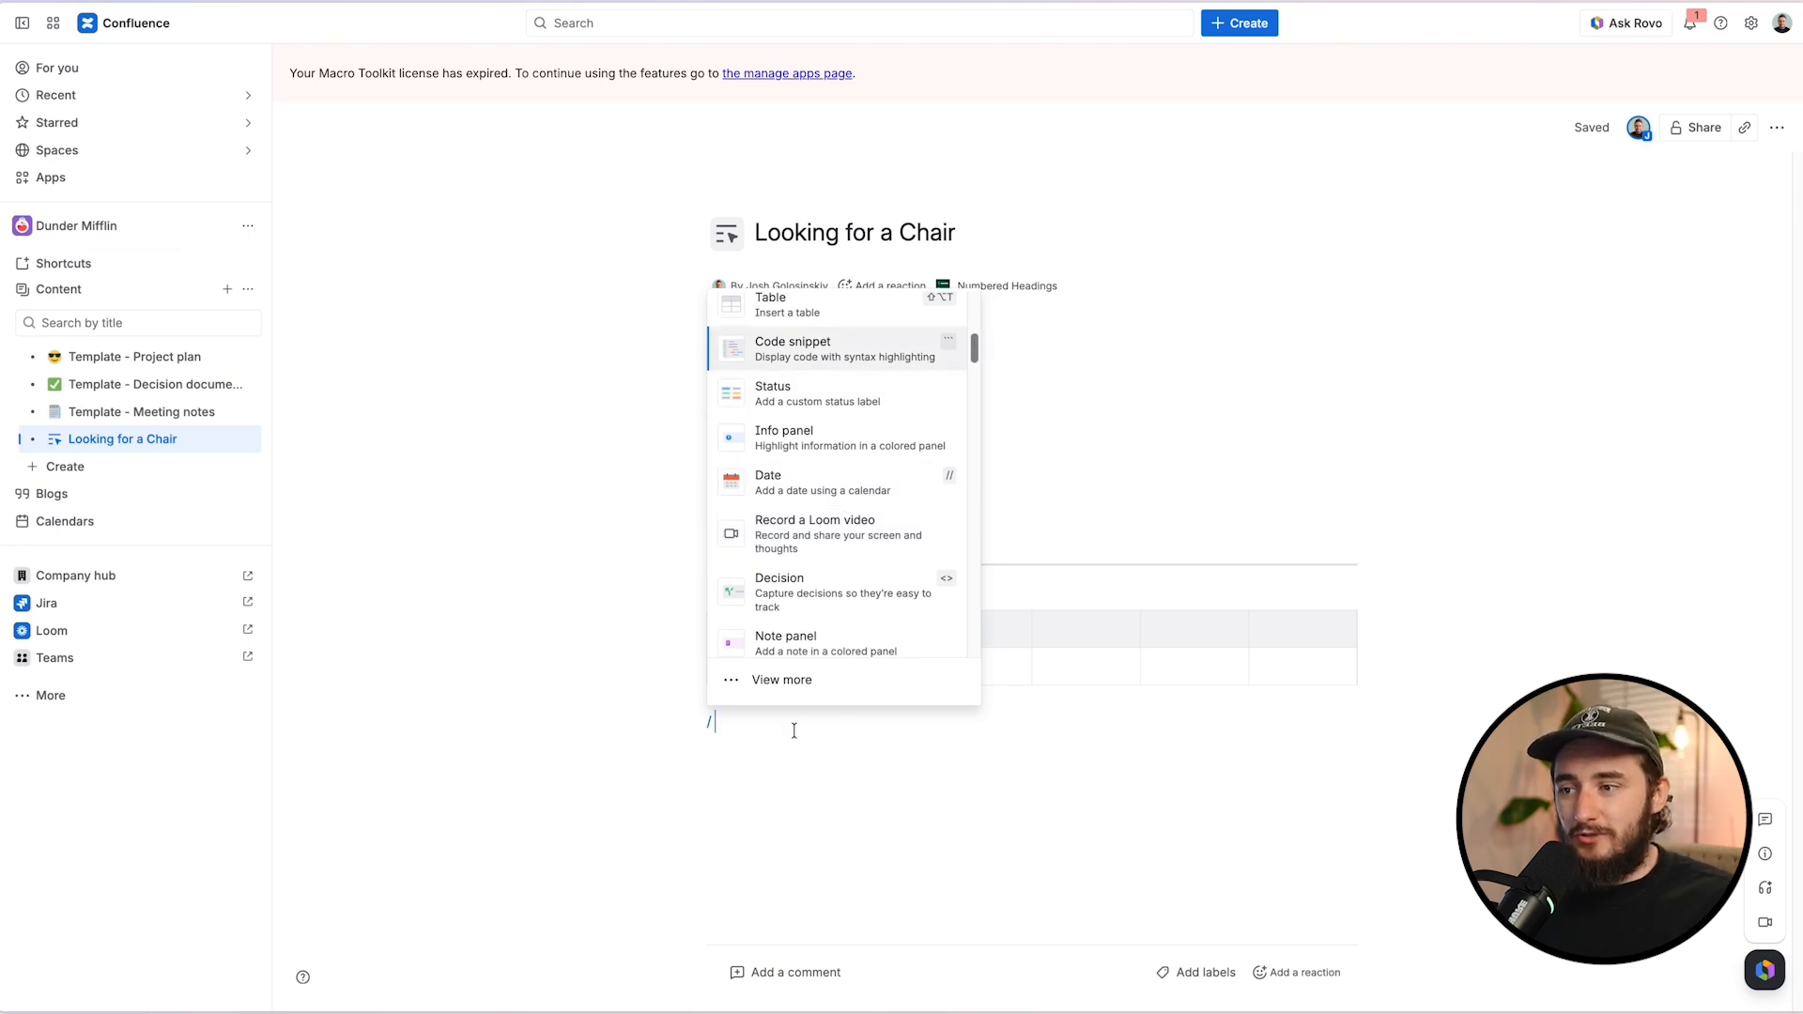
key("BackSpace")
key("BackSpace")
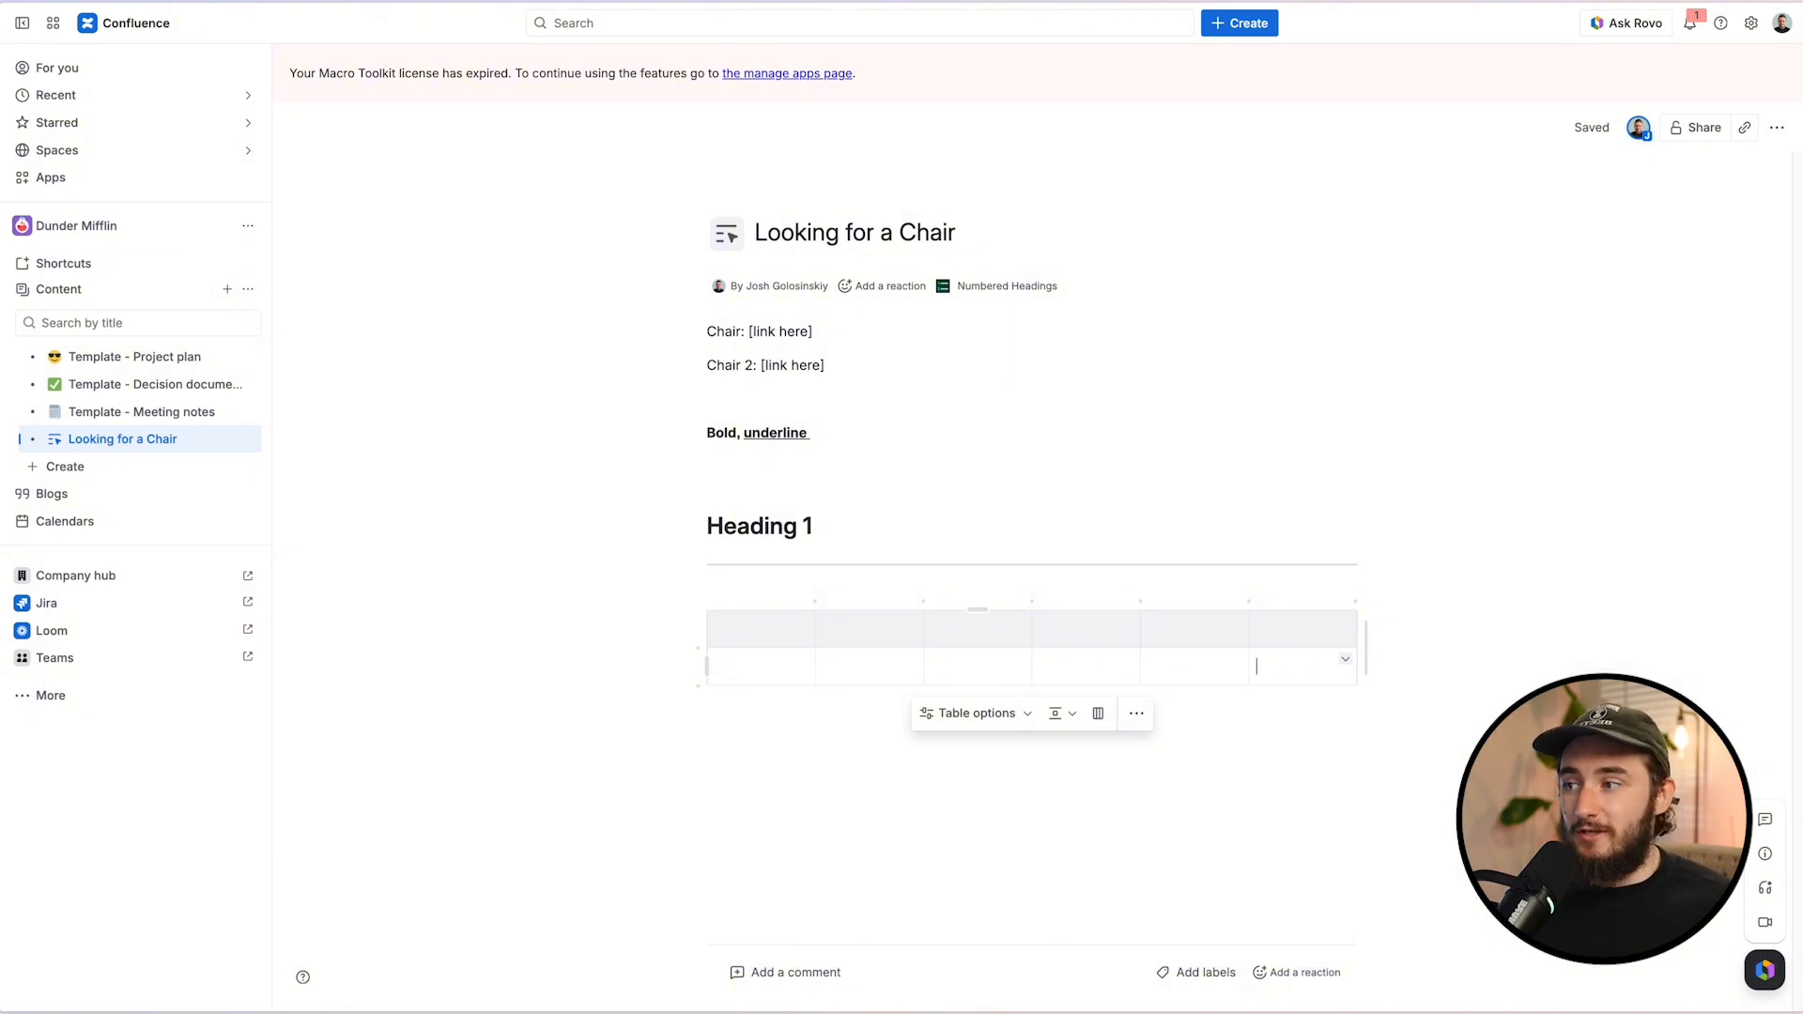
Step: Examine the Project plan and Decision documentation templates in the space's content
left_click(94, 358)
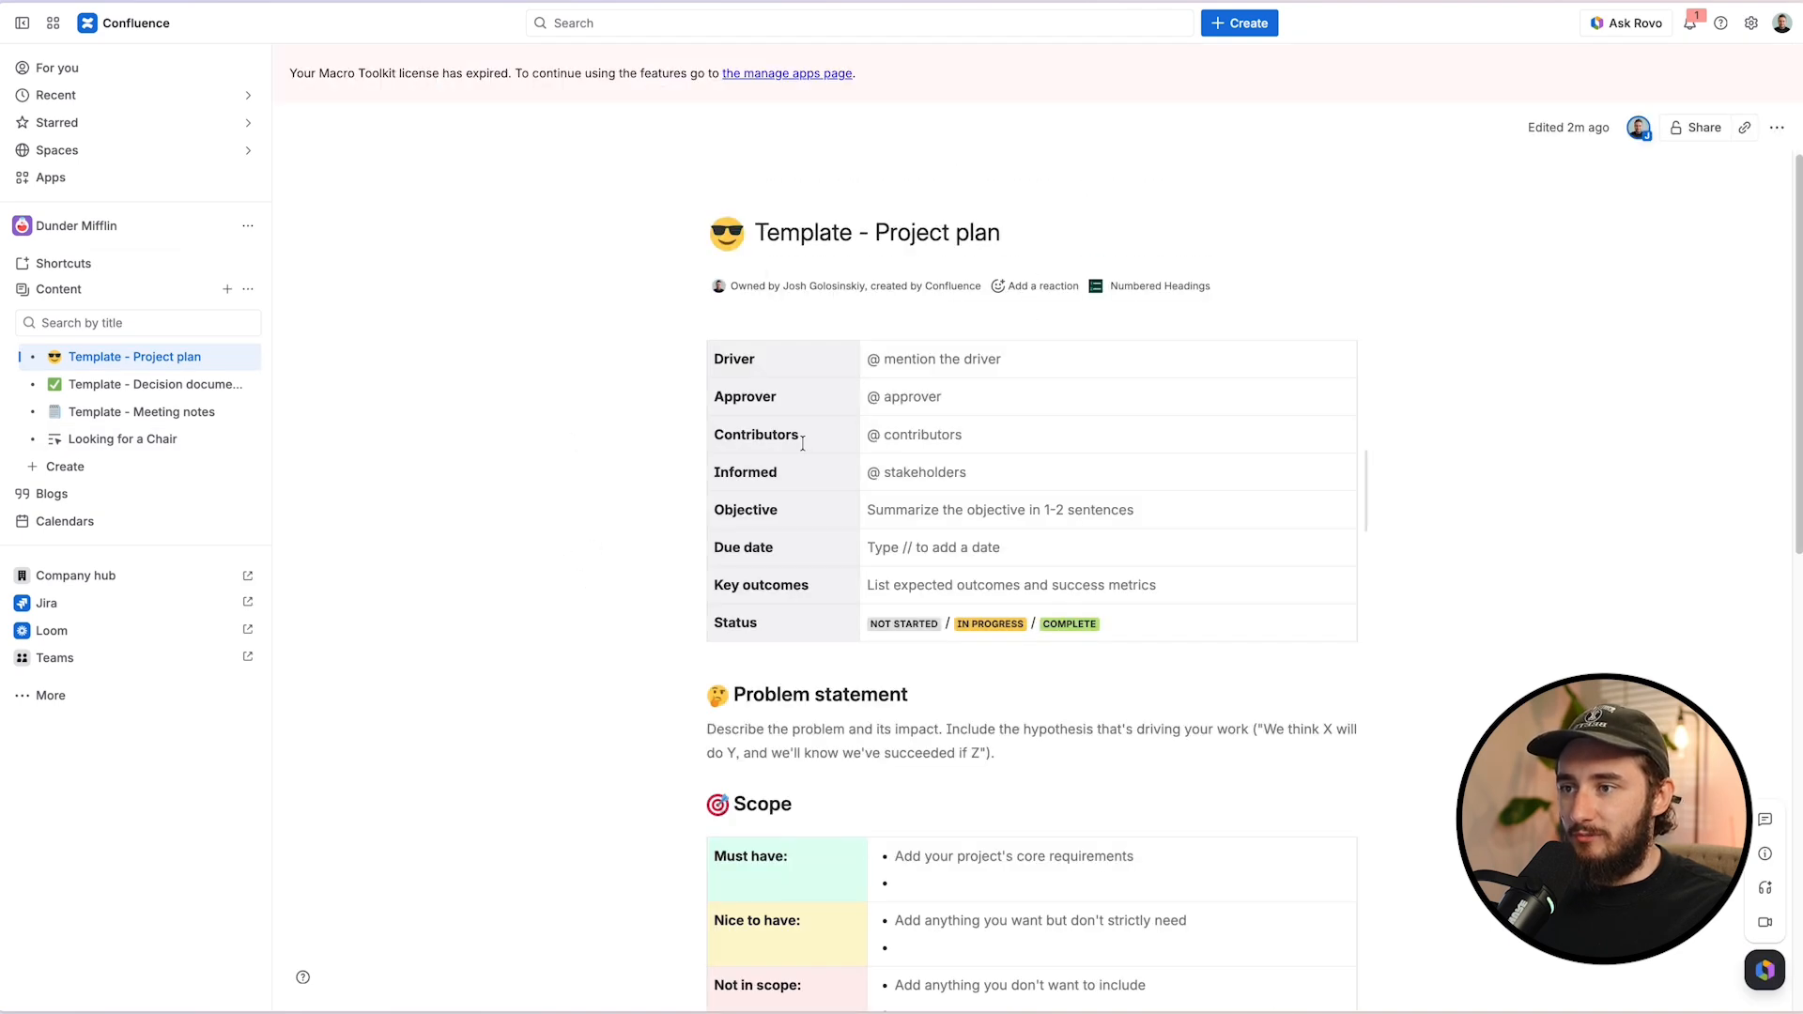
scroll(801, 448, "down", 3)
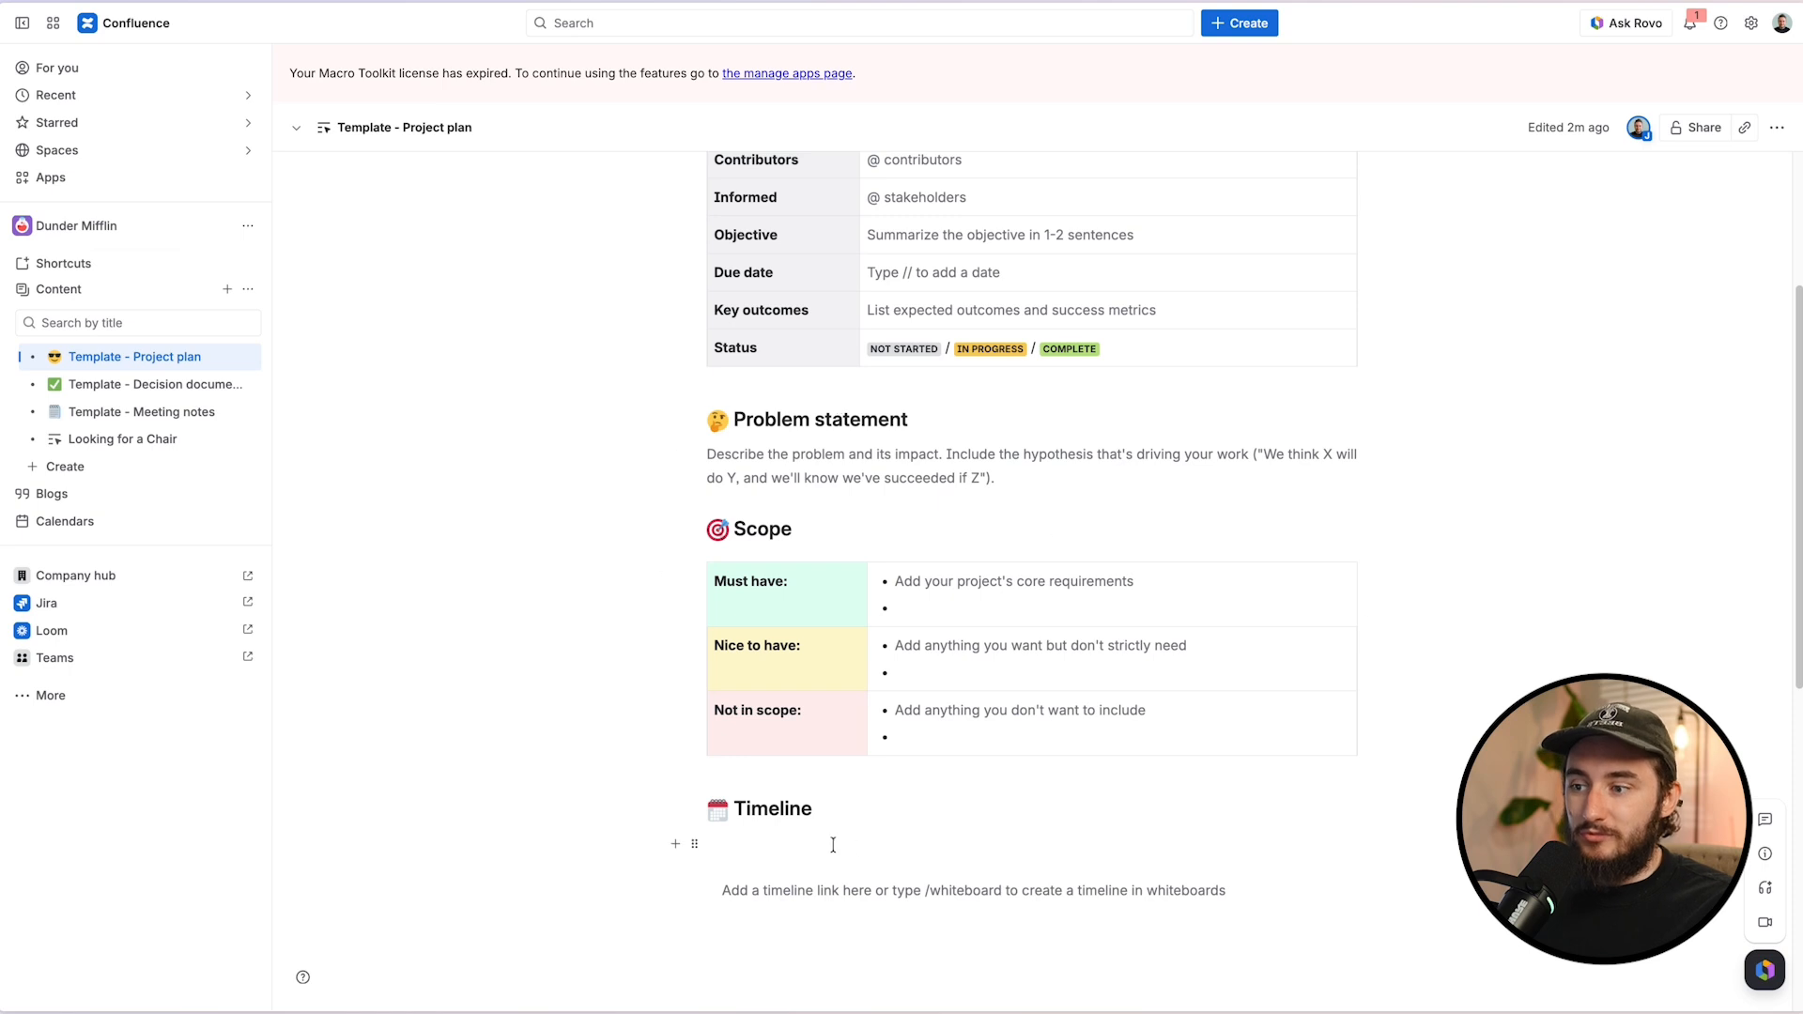
left_click(138, 387)
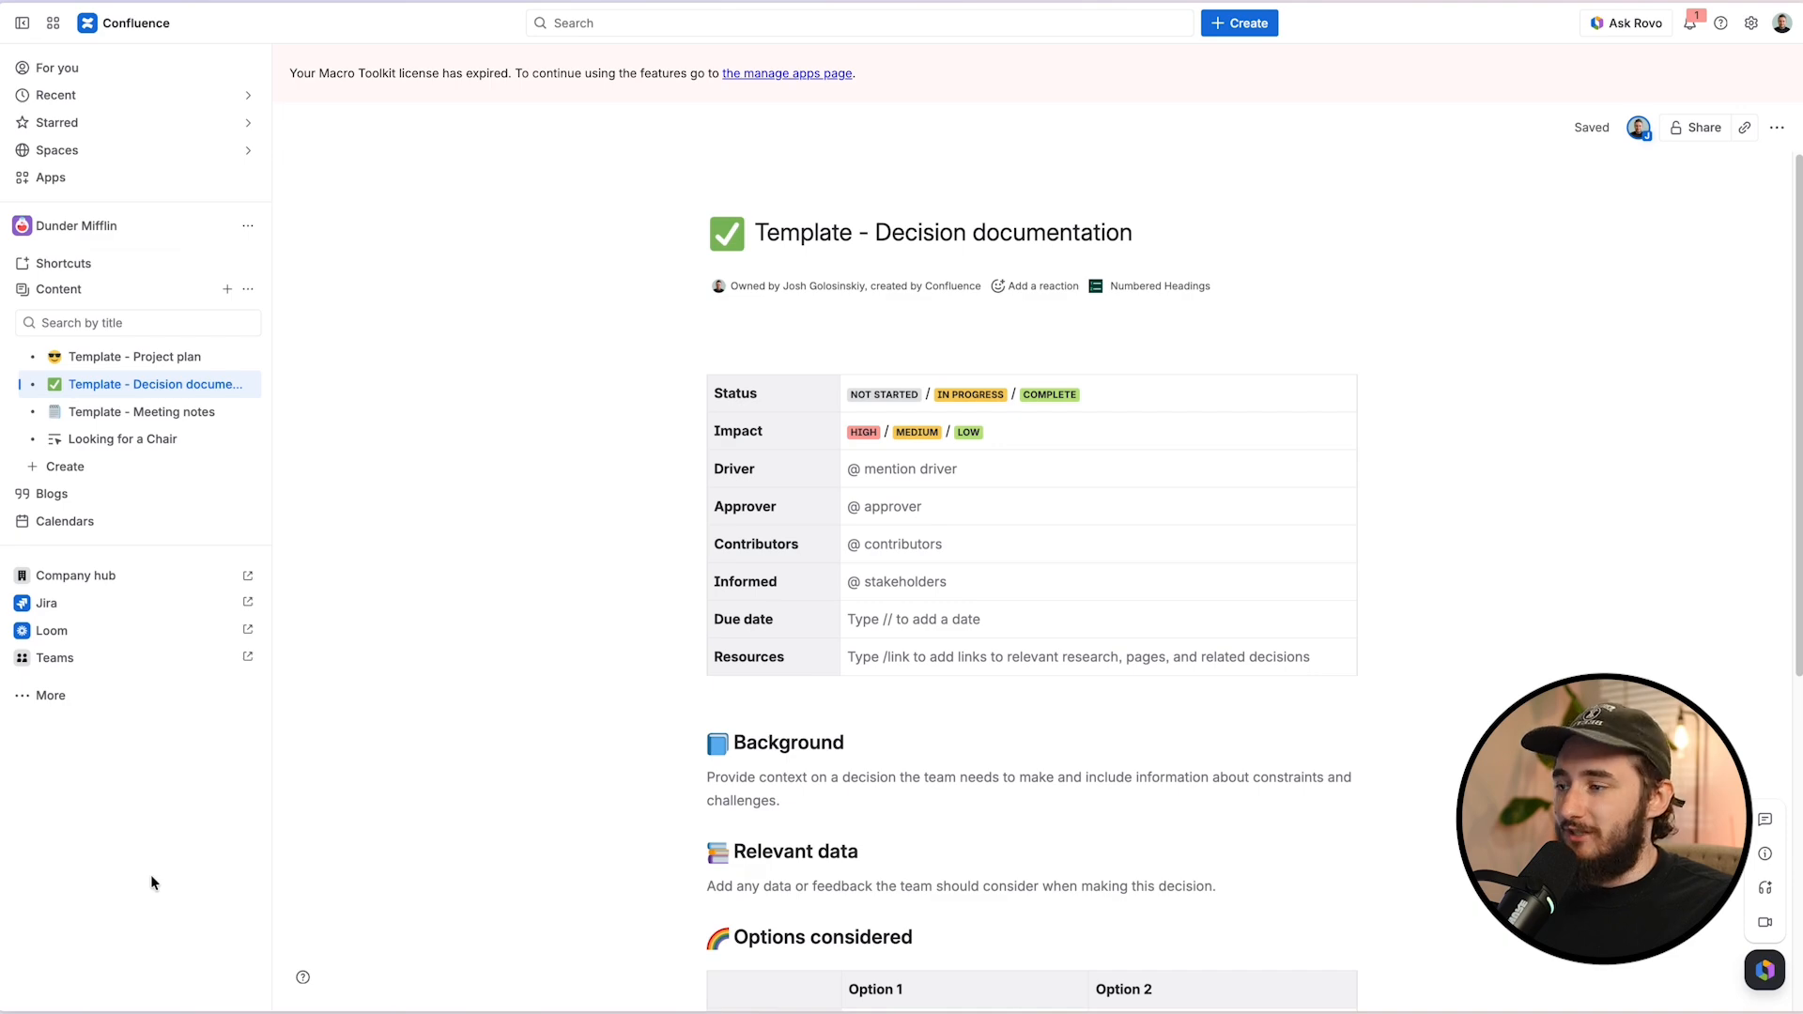
Step: Customize the sidebar to hide Teams, Company hub and Recent, and save the changes
left_click(96, 695)
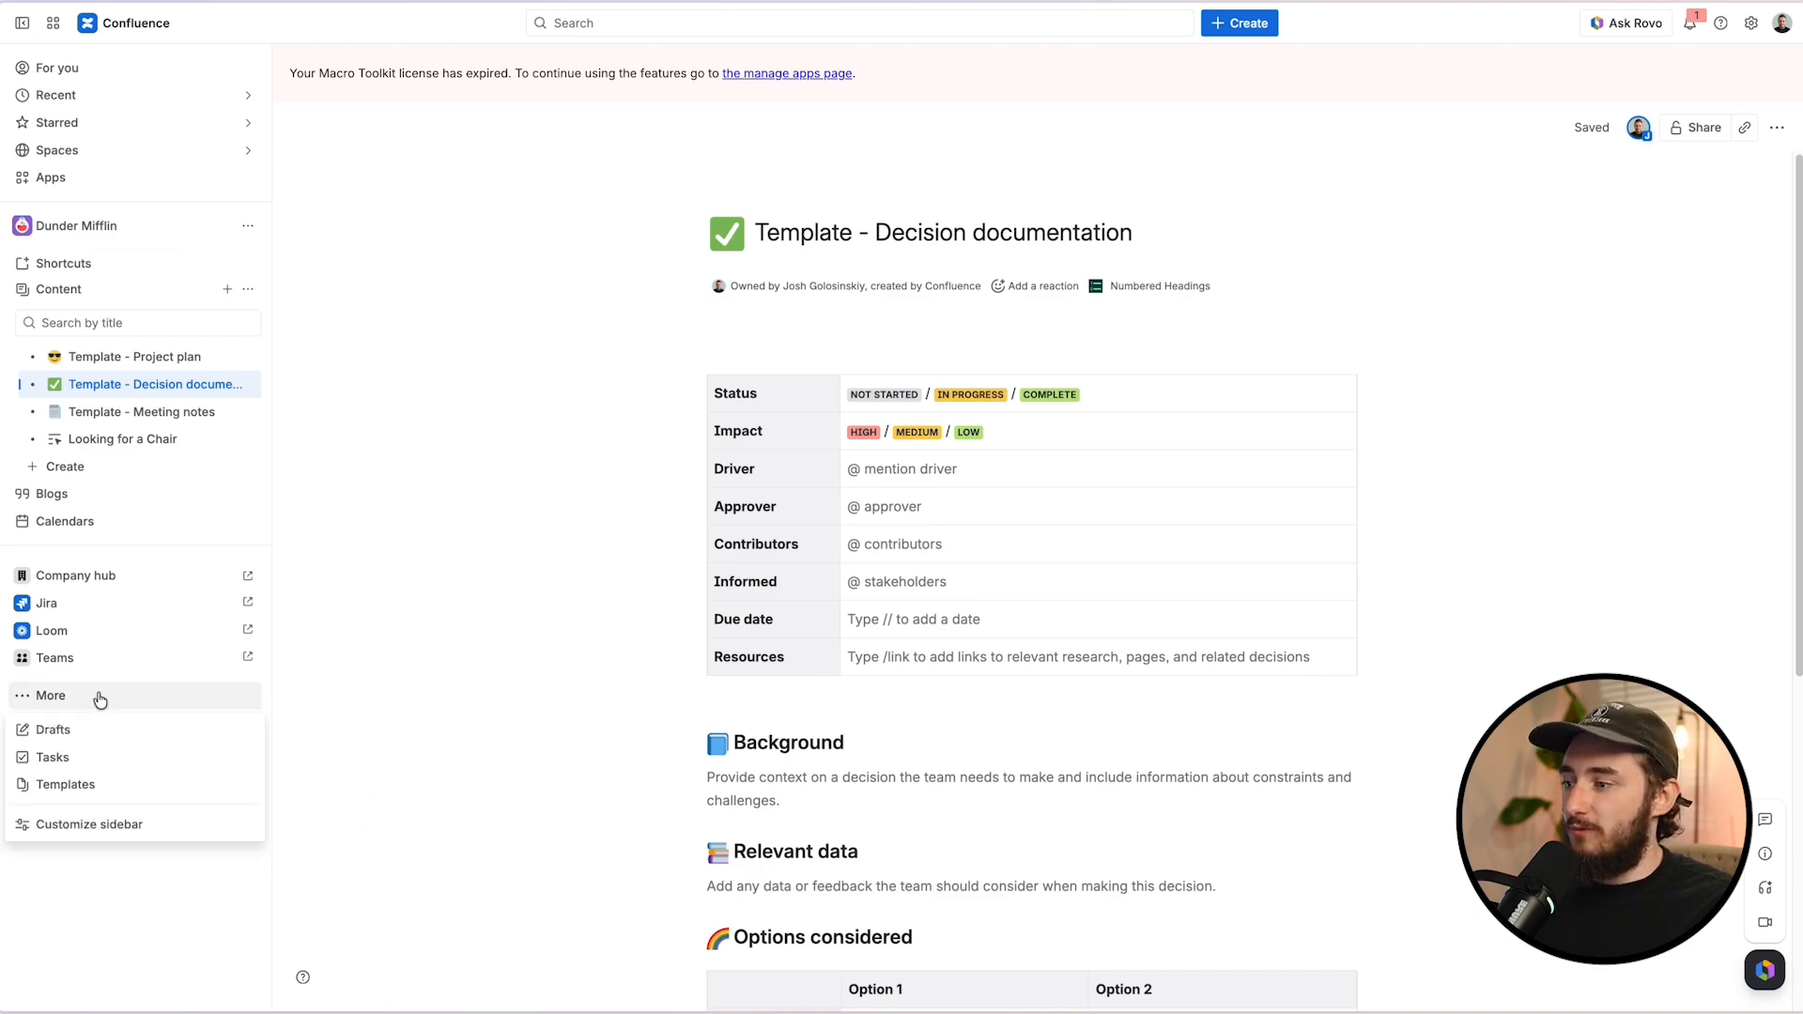
left_click(150, 831)
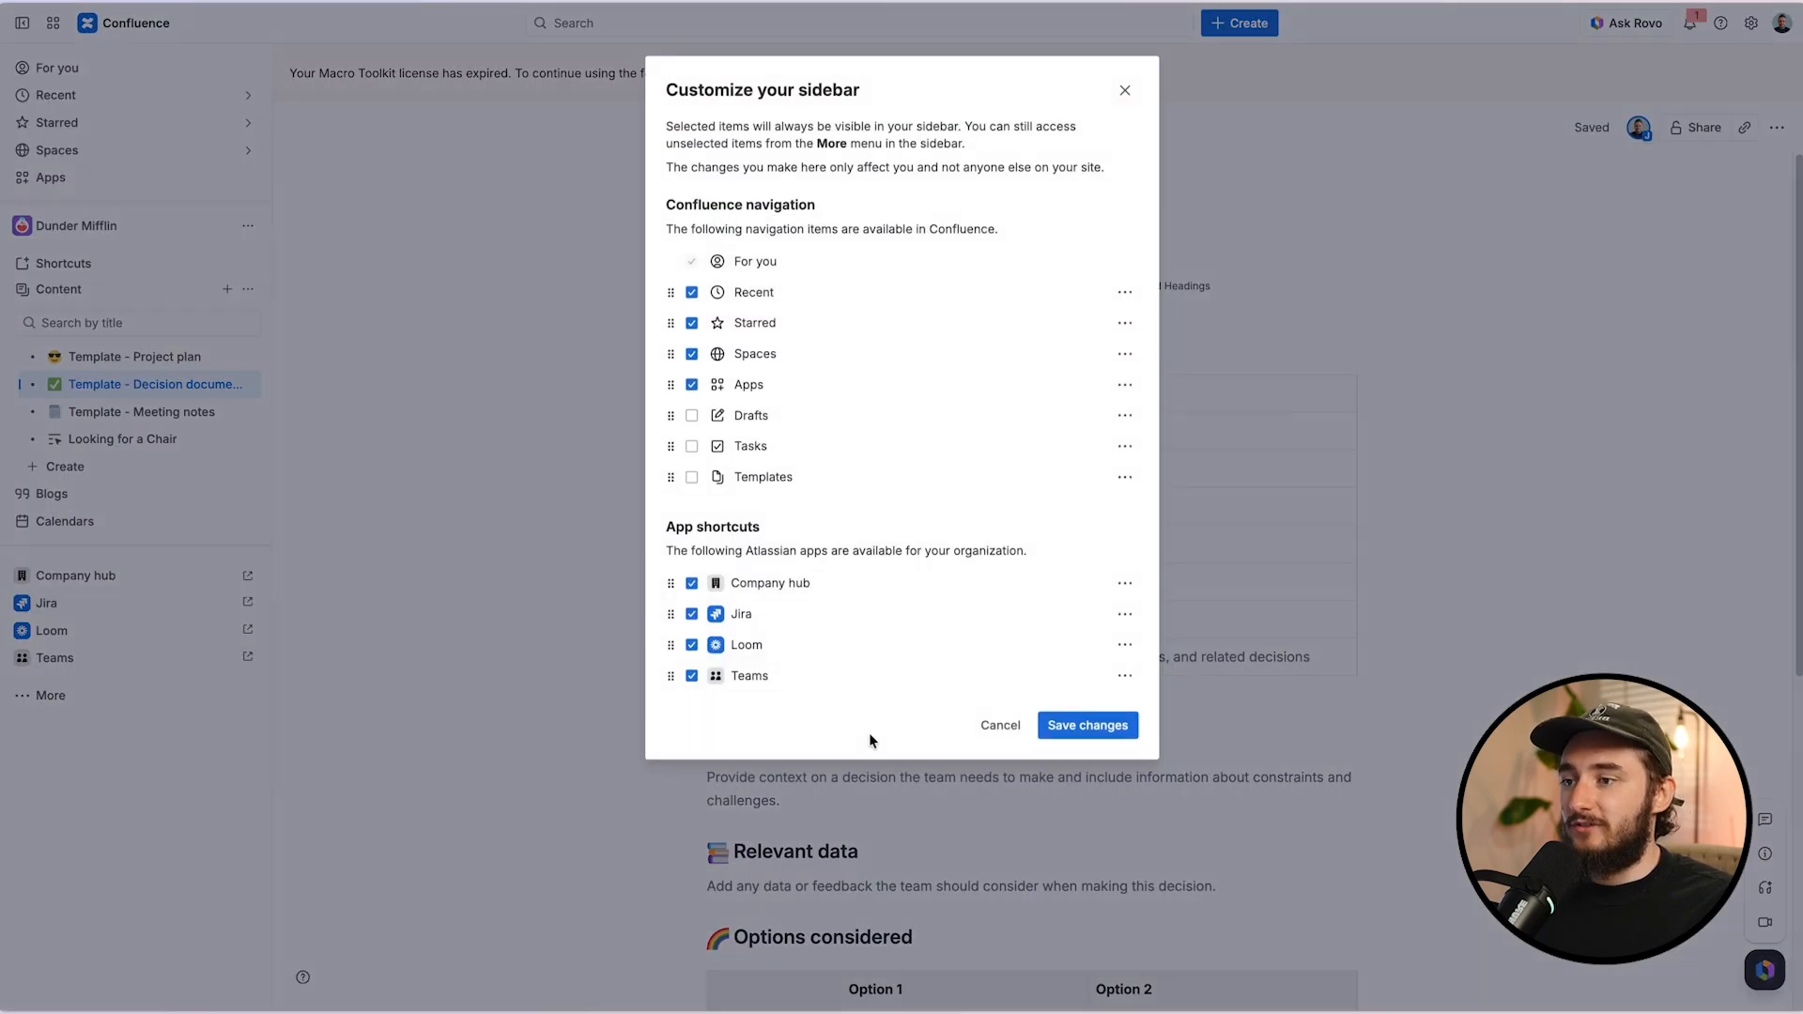
left_click(692, 674)
left_click(692, 581)
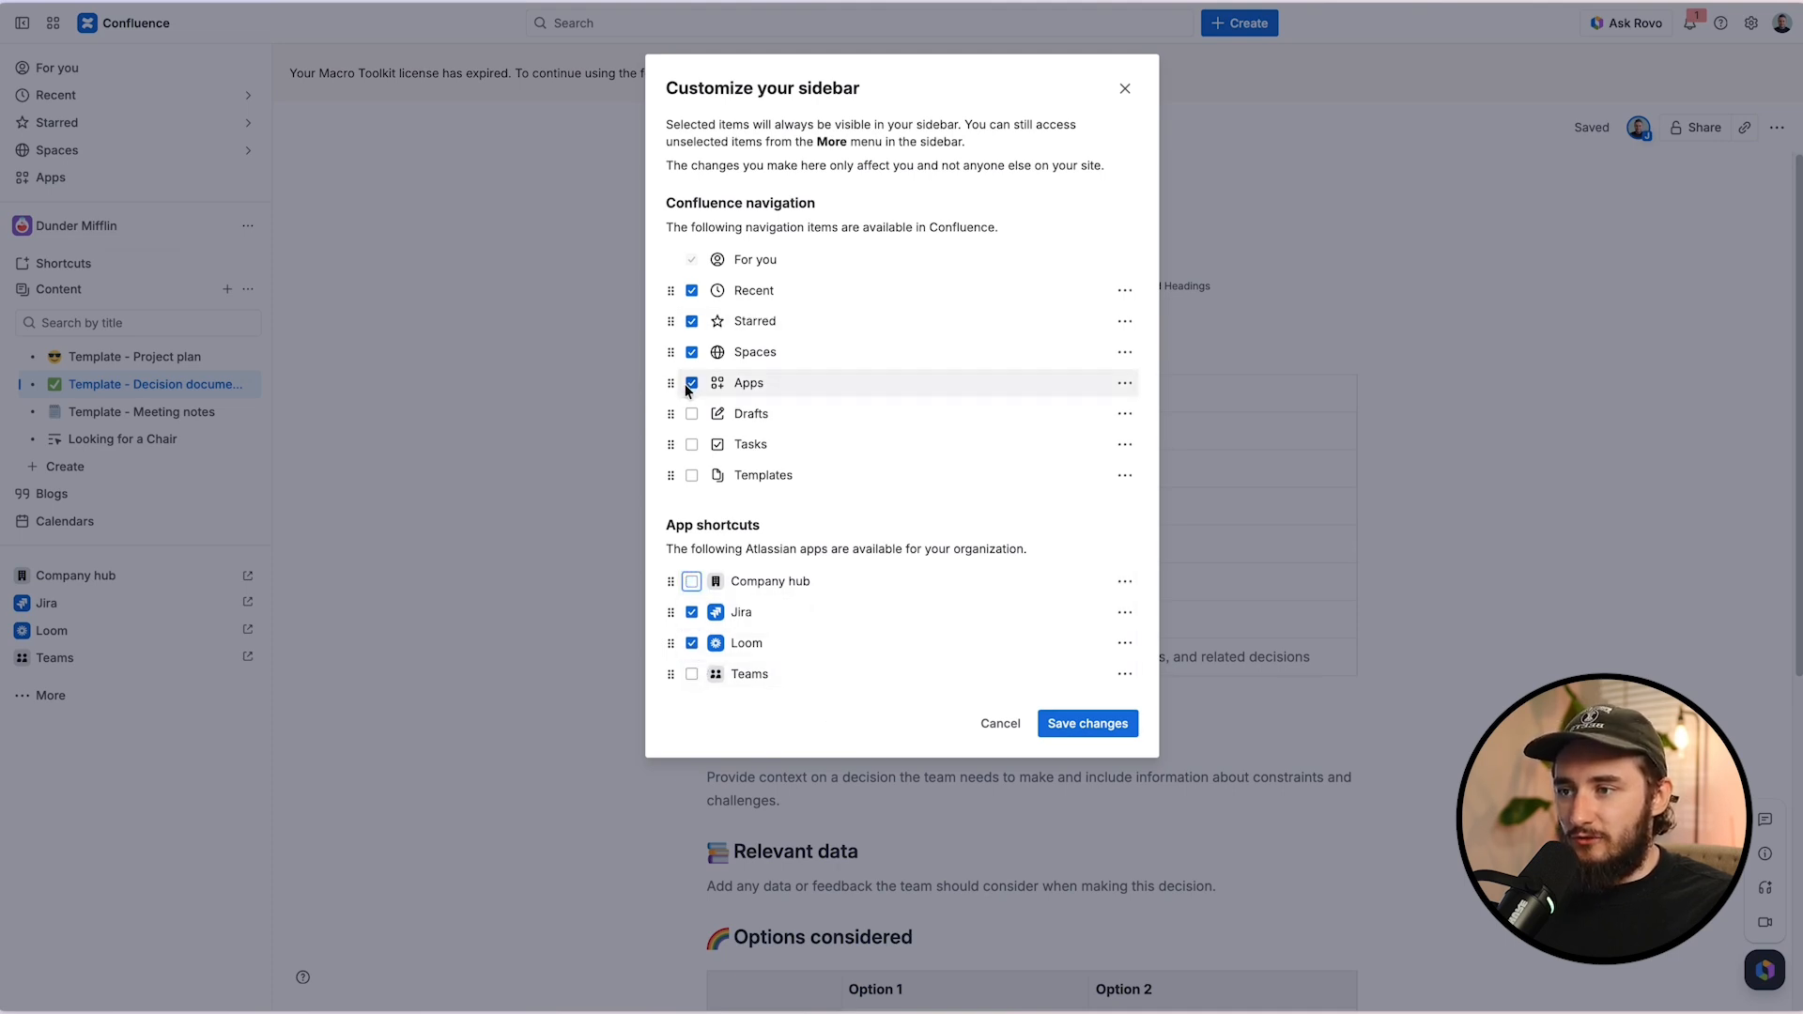
left_click(692, 290)
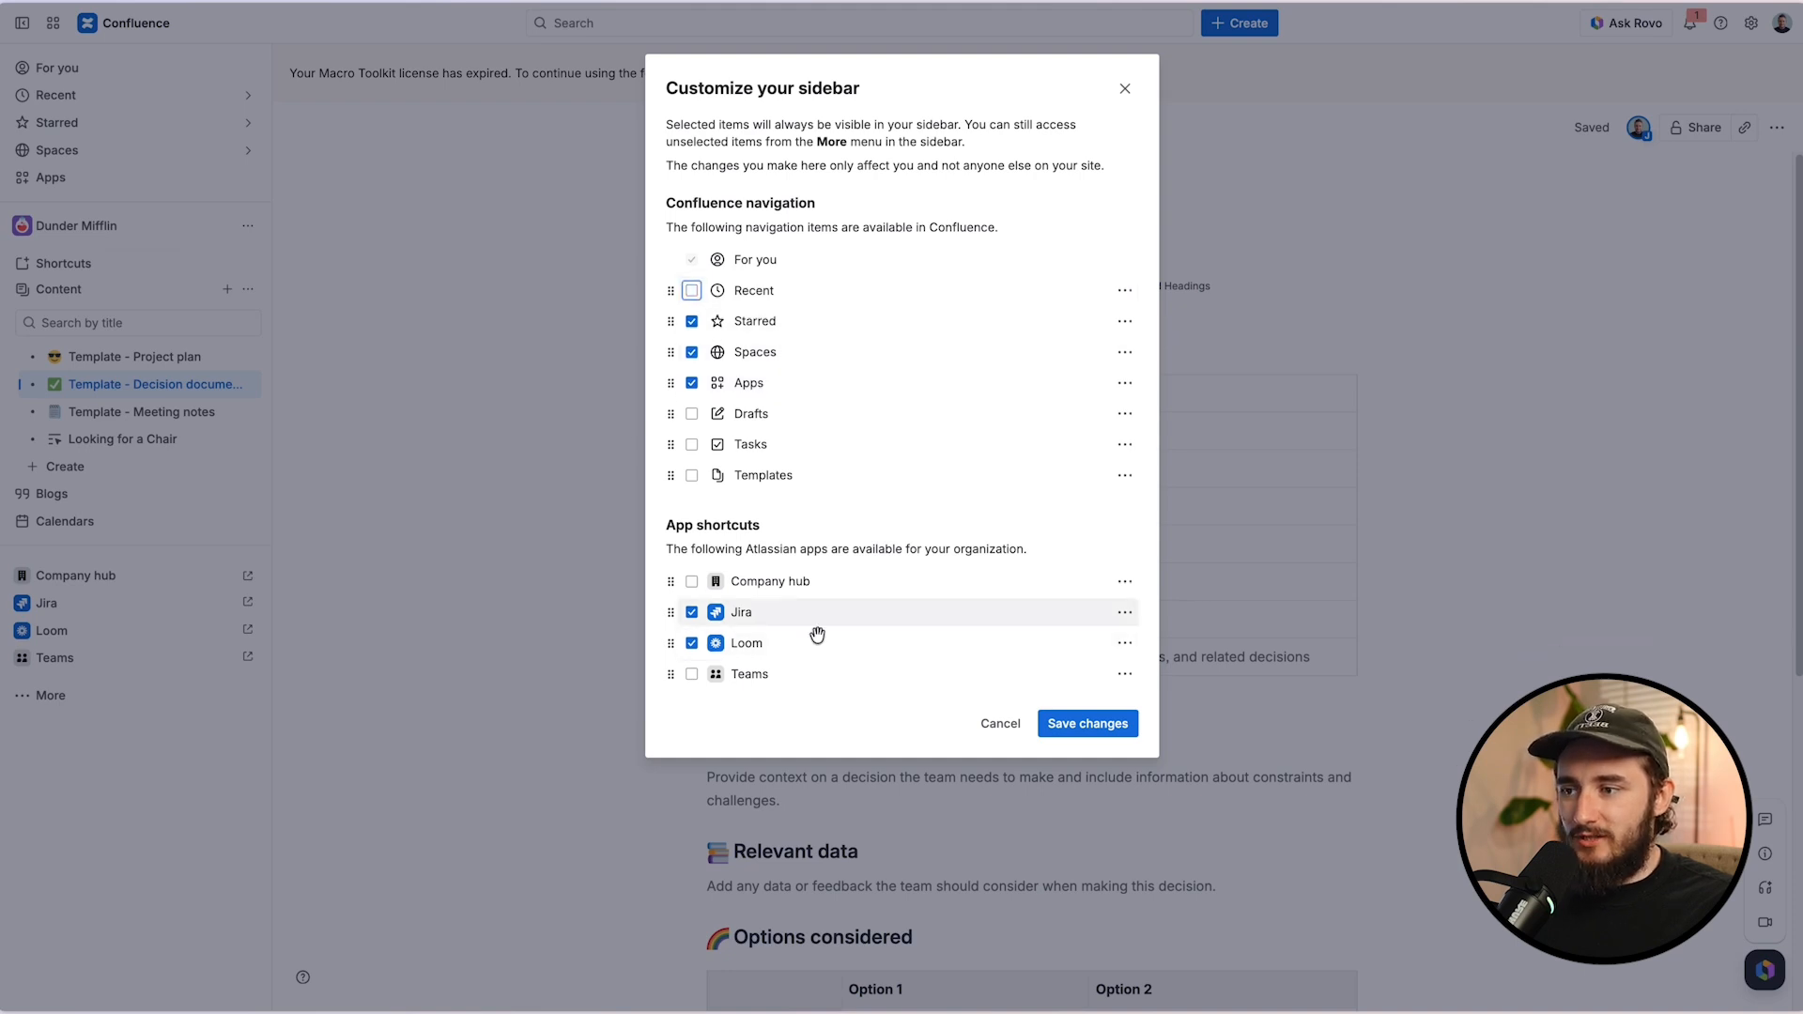
left_click(1066, 725)
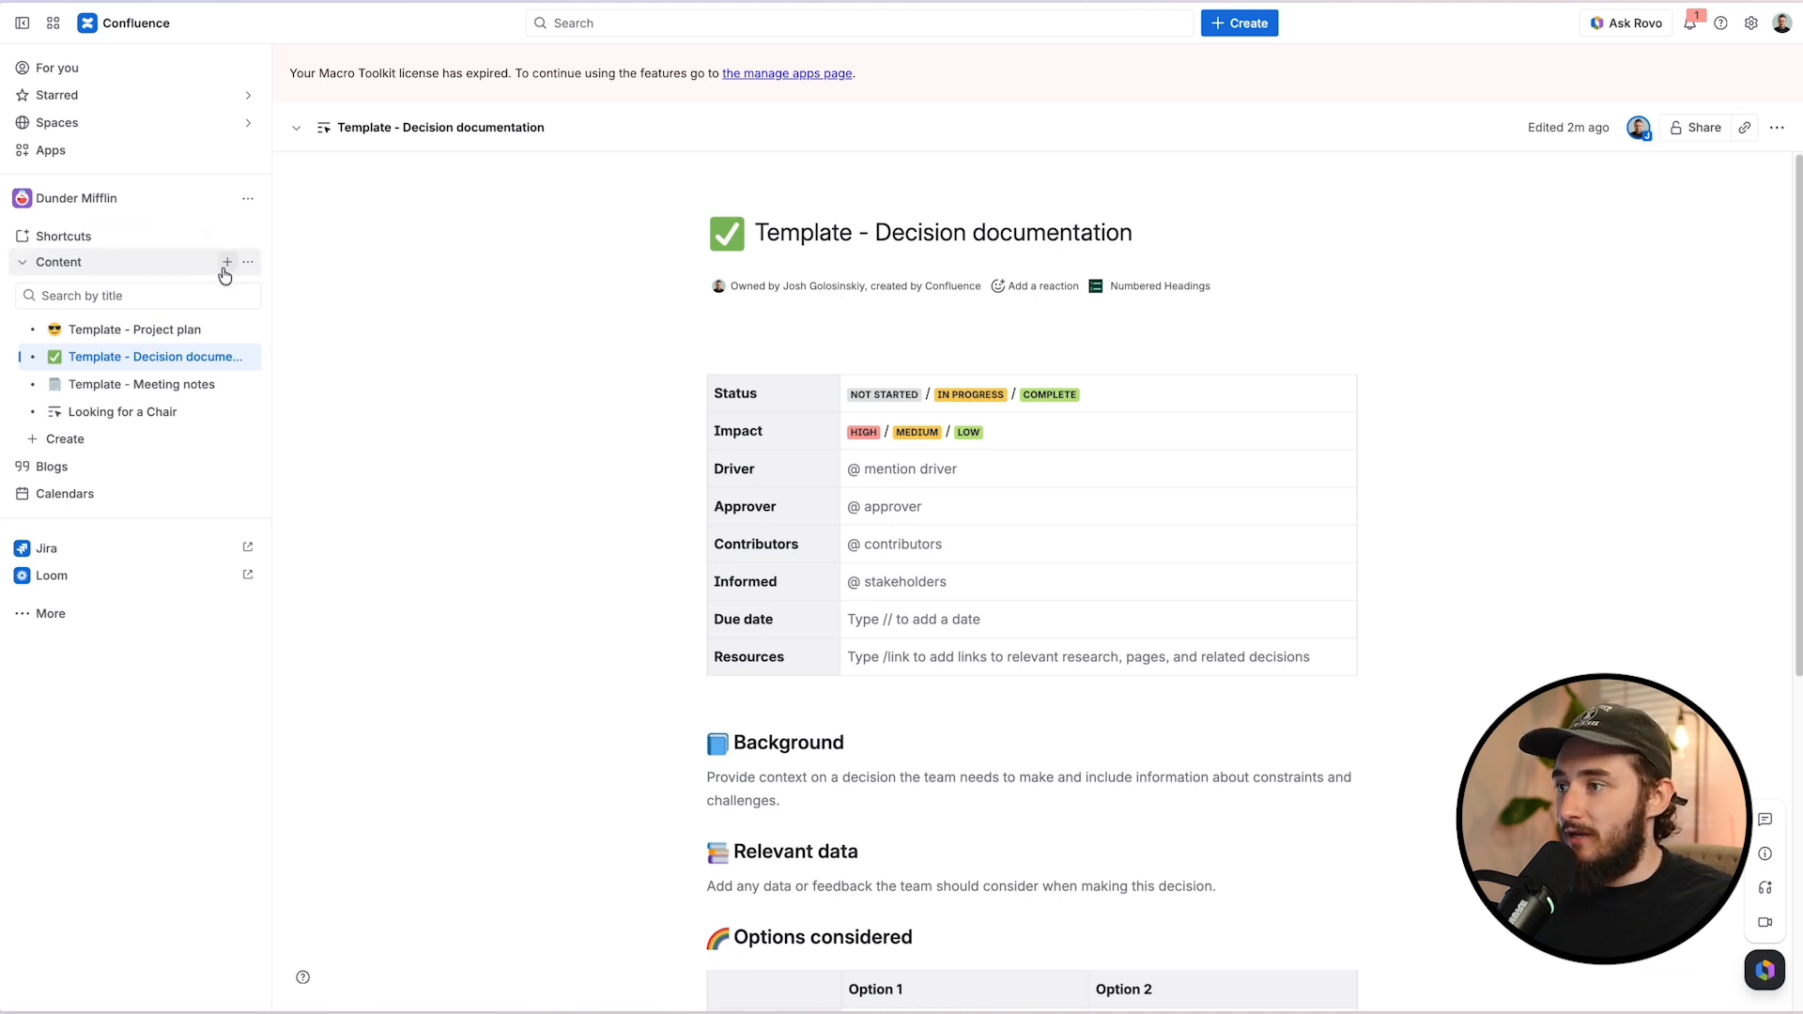
Step: Create a page in the Dunder Mifflin space and title it "Page Example"
left_click(224, 268)
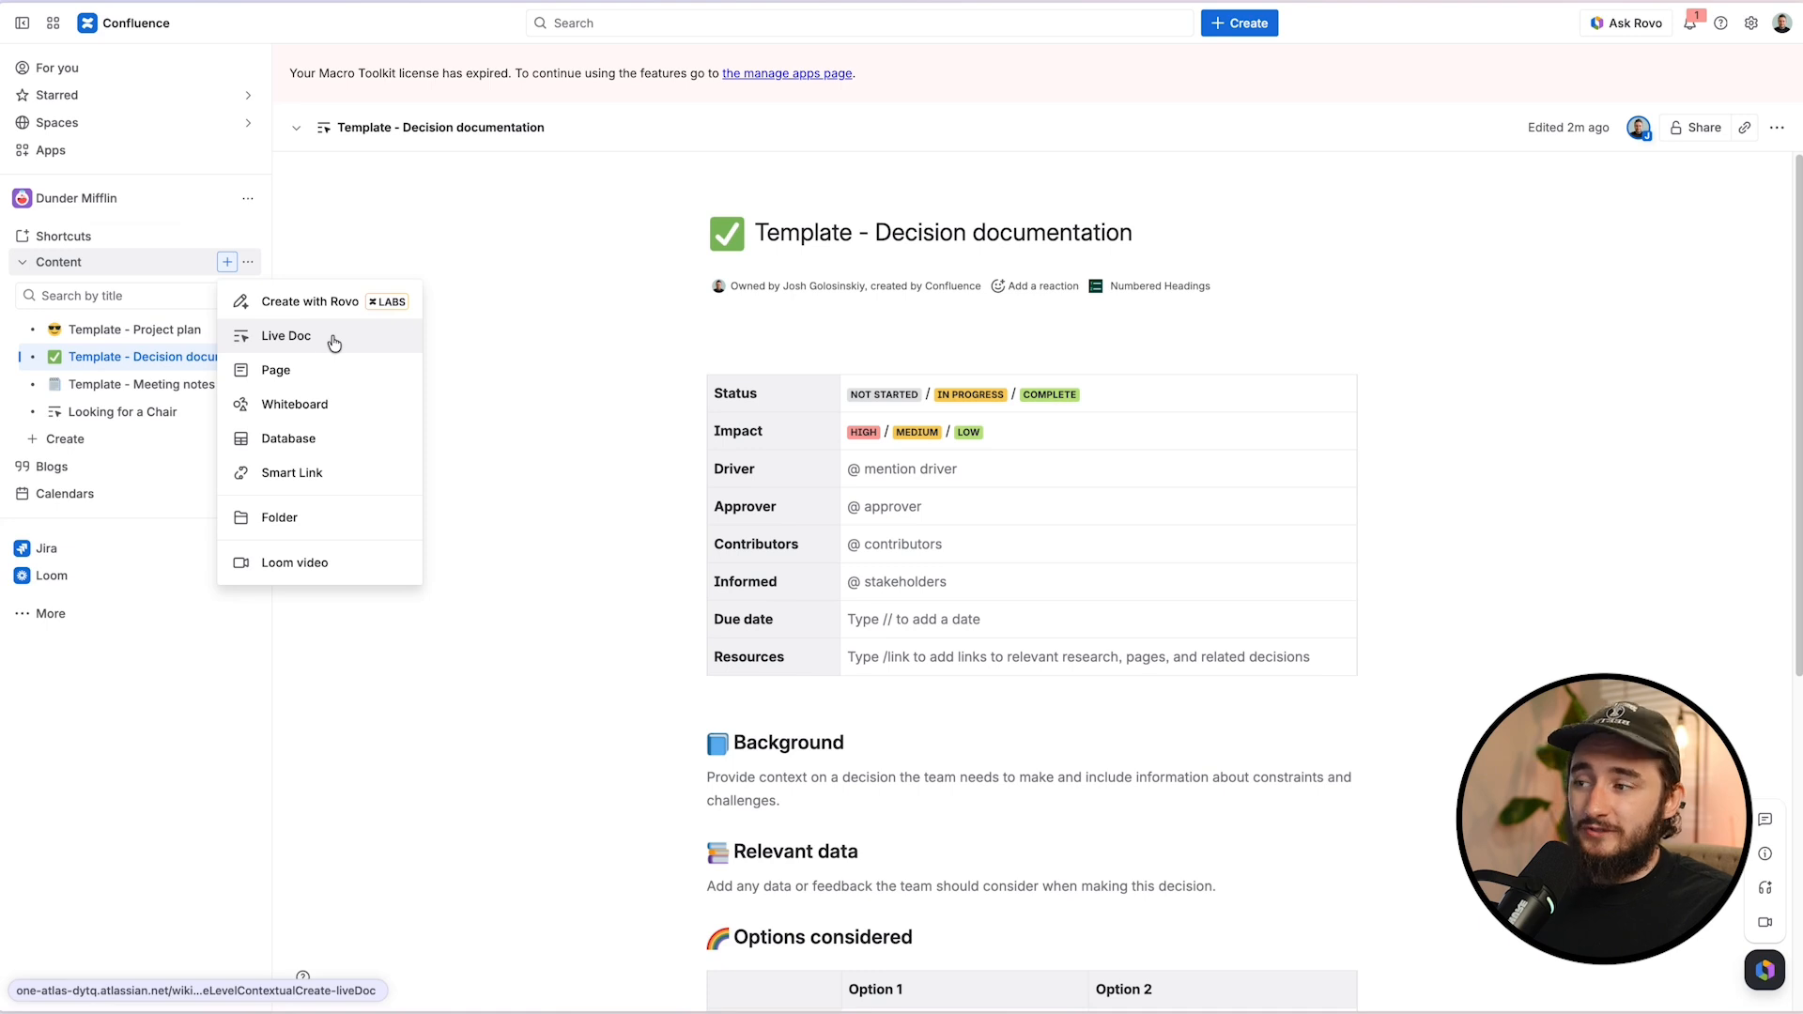
left_click(316, 362)
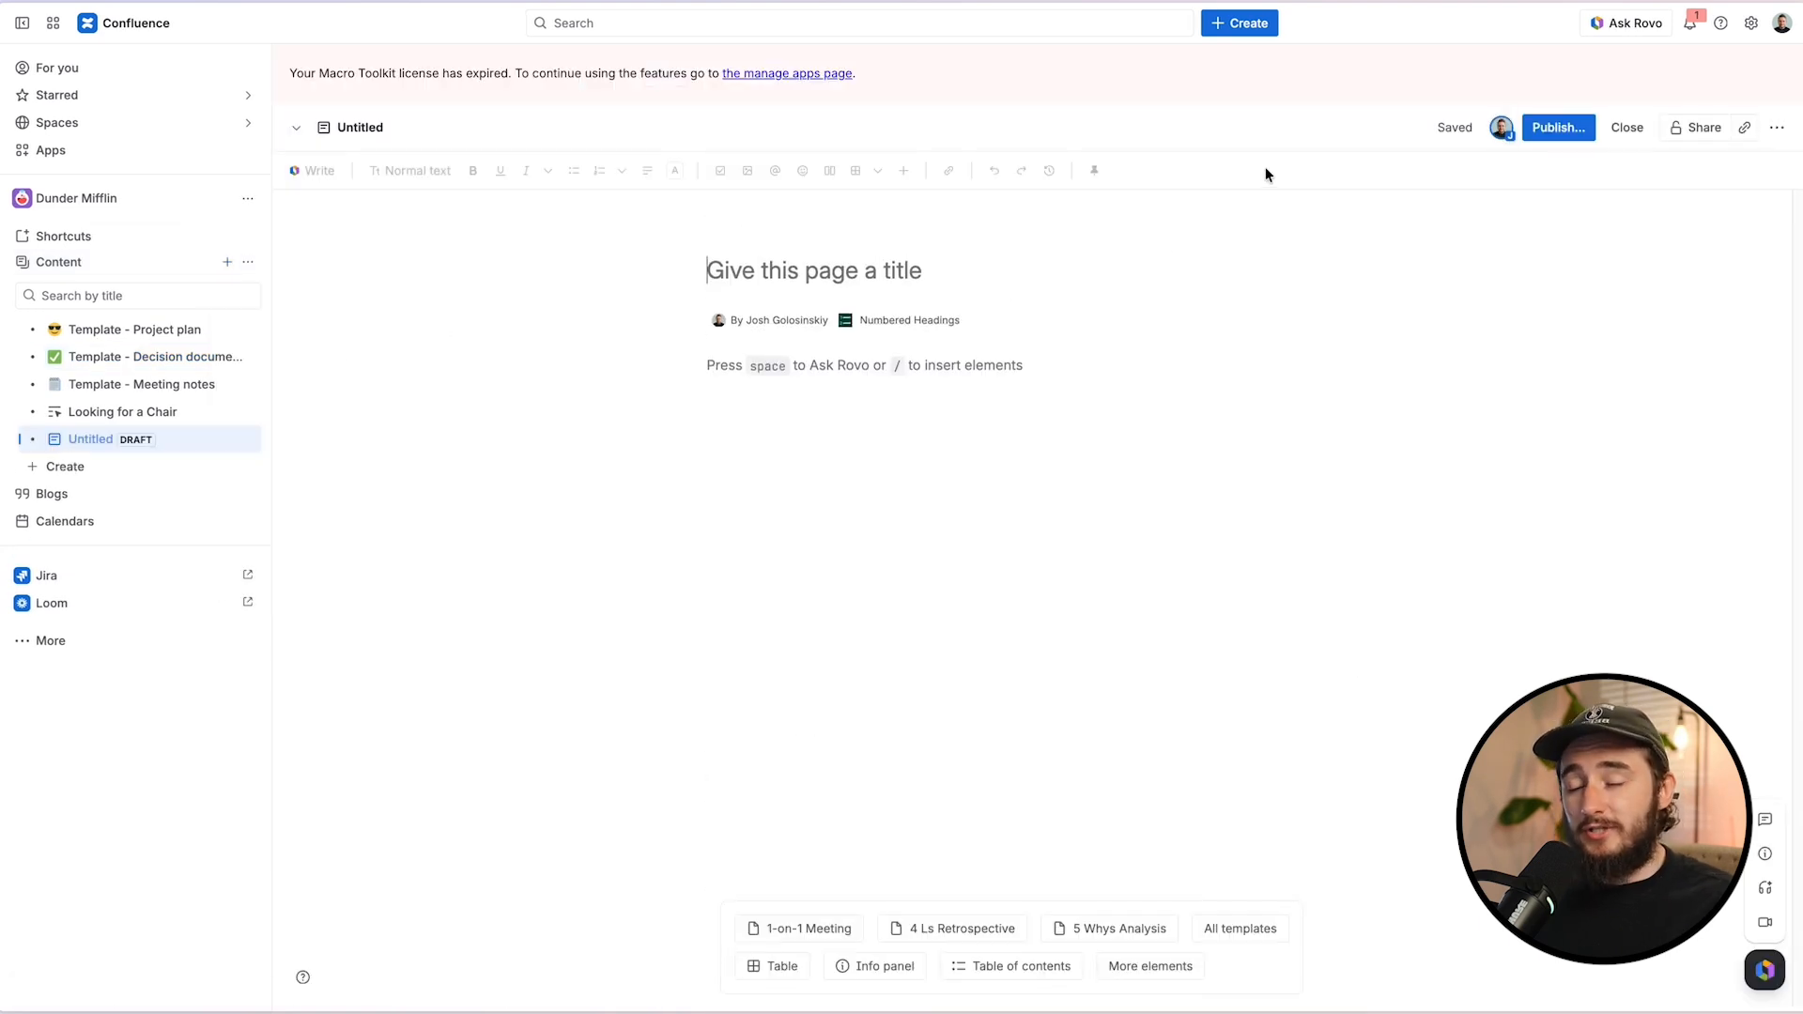
mouse_move(828, 279)
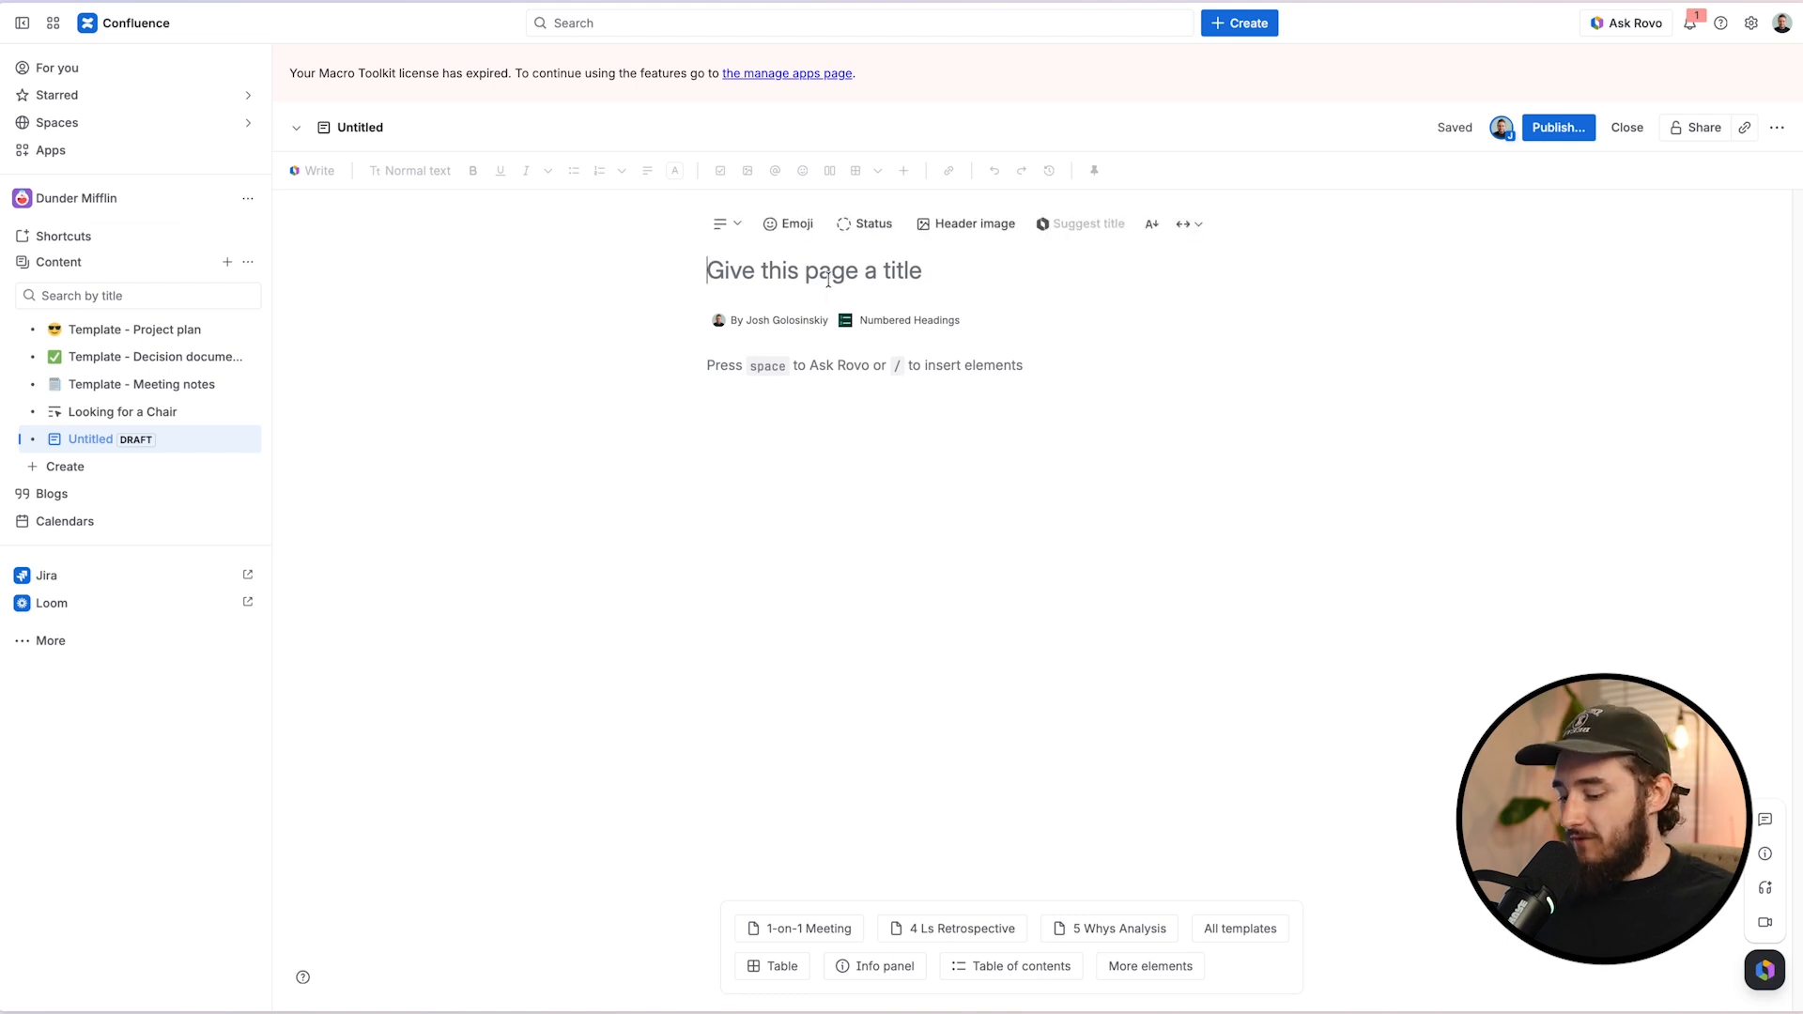
type("Page Examp[le")
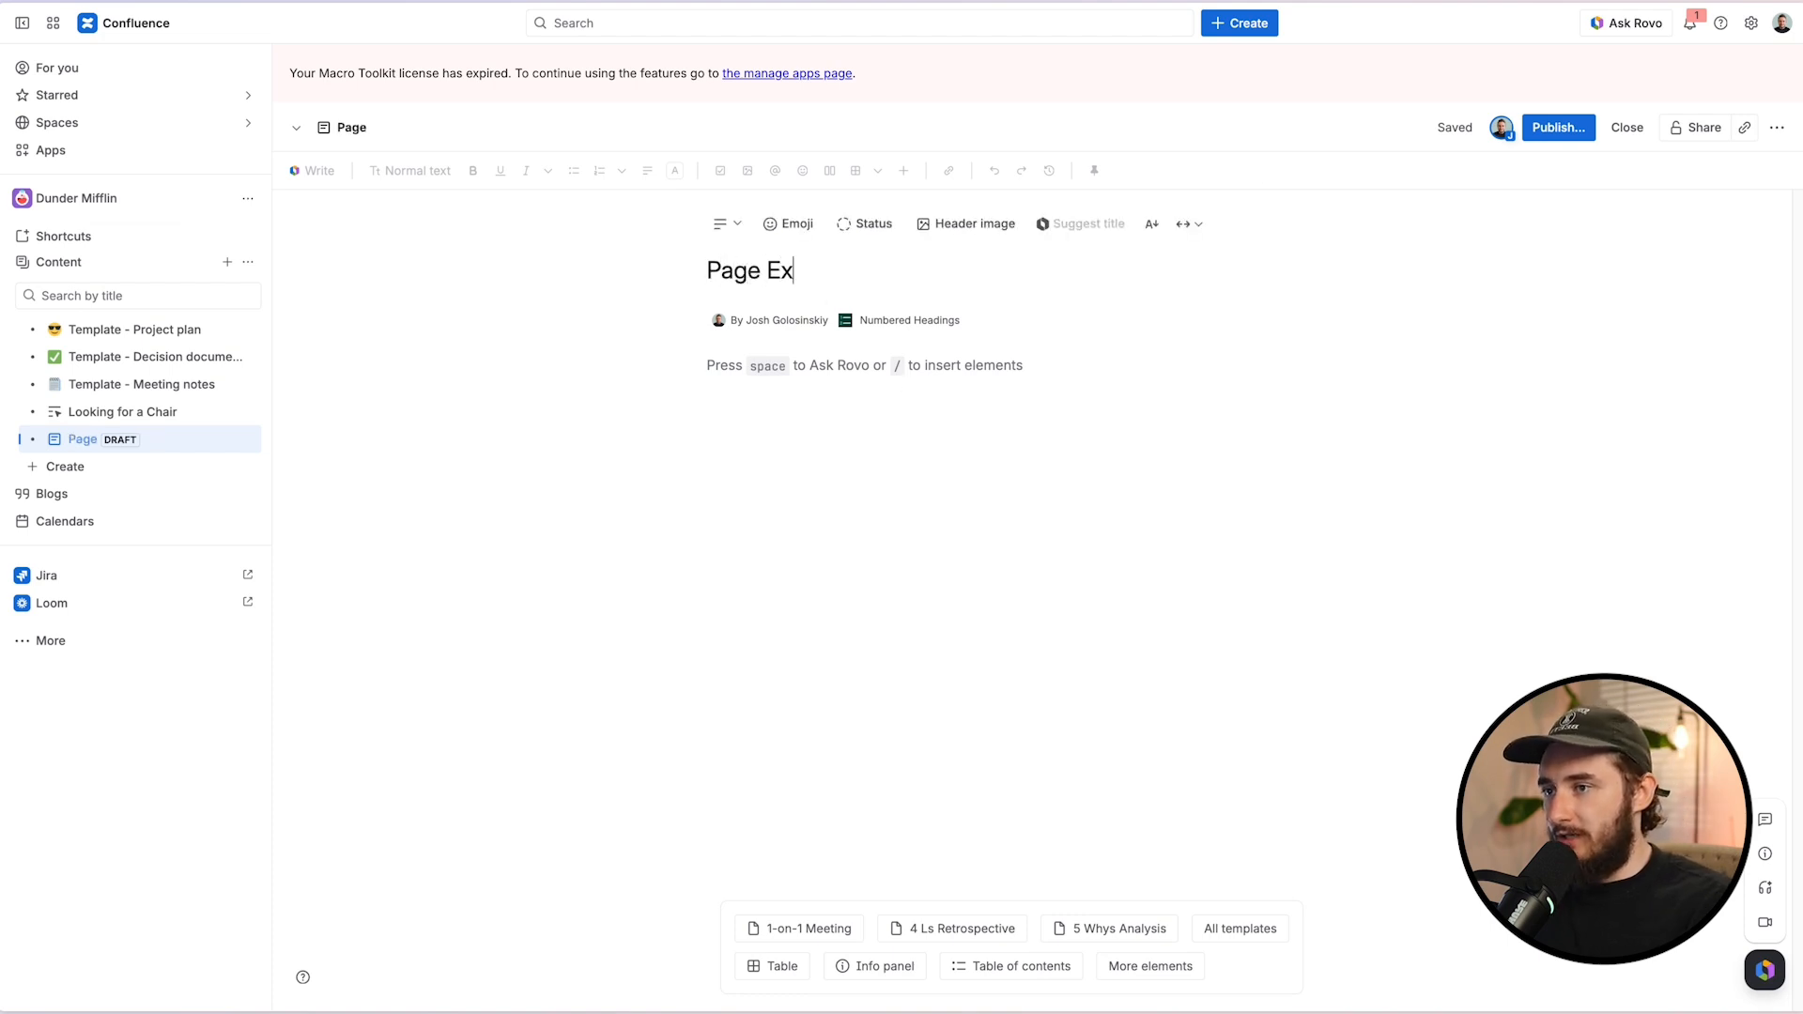
key("BackSpace")
key("BackSpace")
key("BackSpace")
type("le")
key("Return")
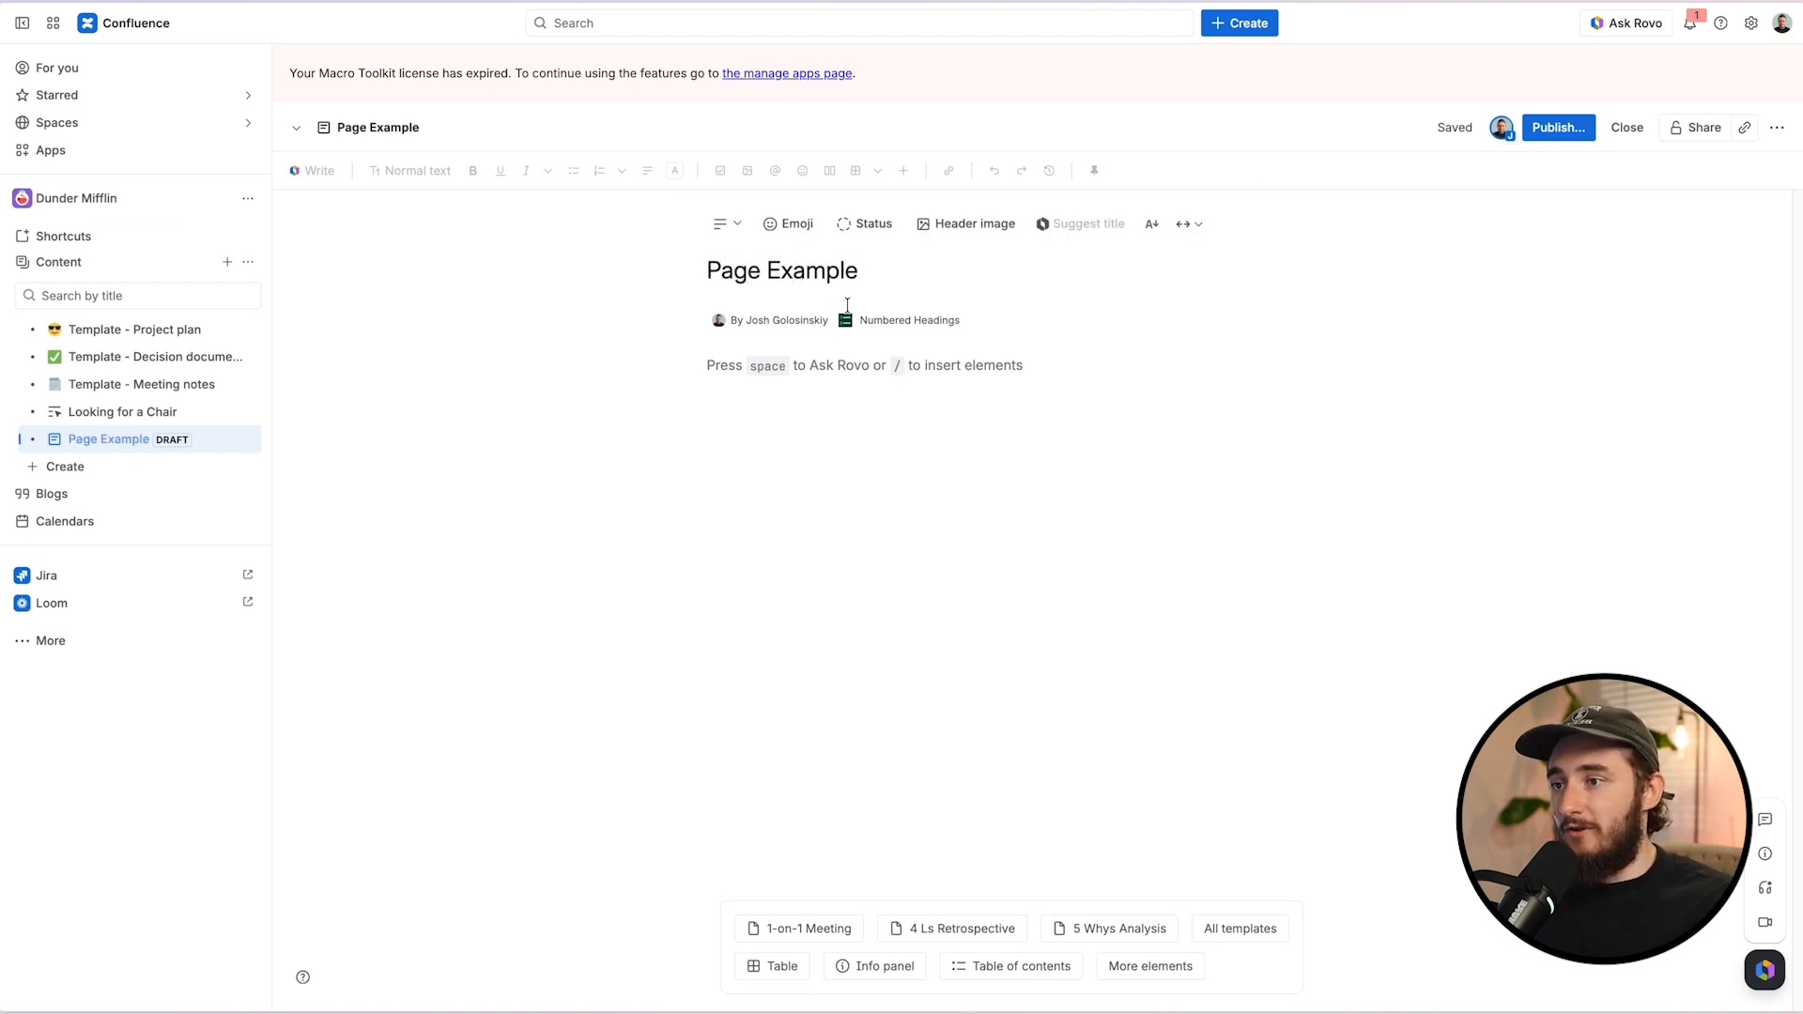
Step: Write "Test." as the page's body text and publish it in the Dunder Mifflin space with open access
type("Test.")
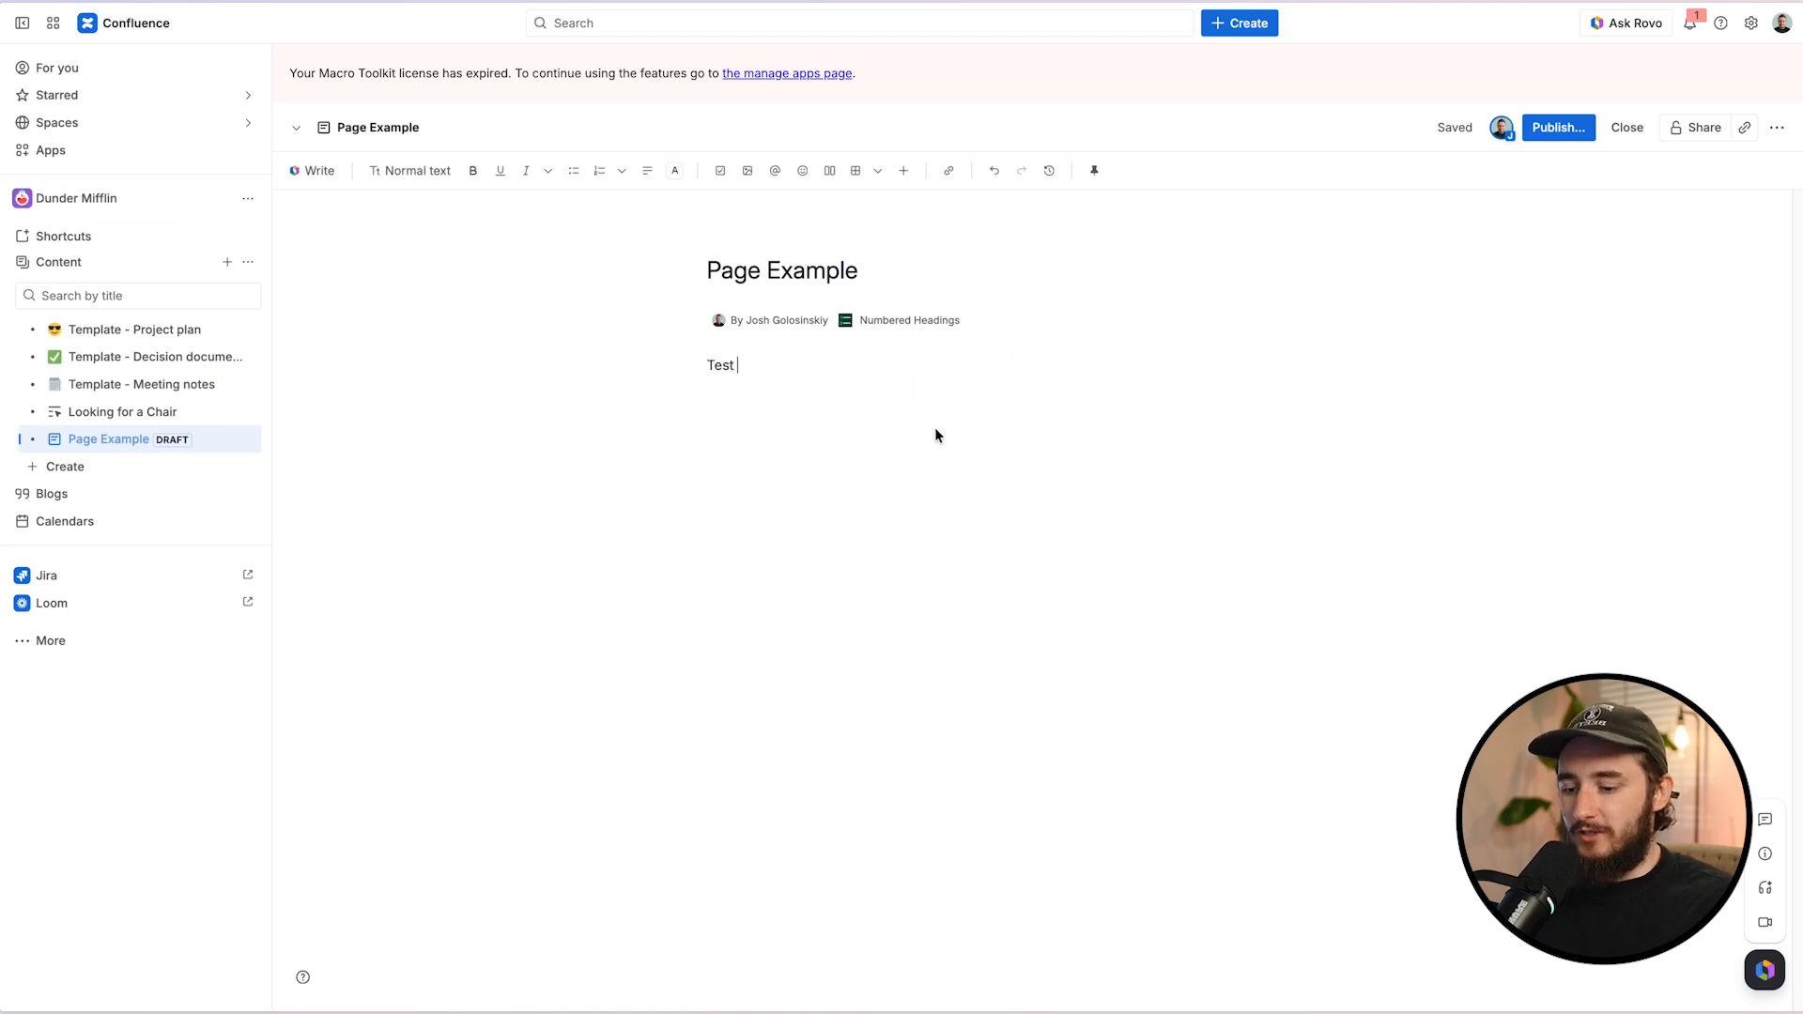
left_click(1558, 127)
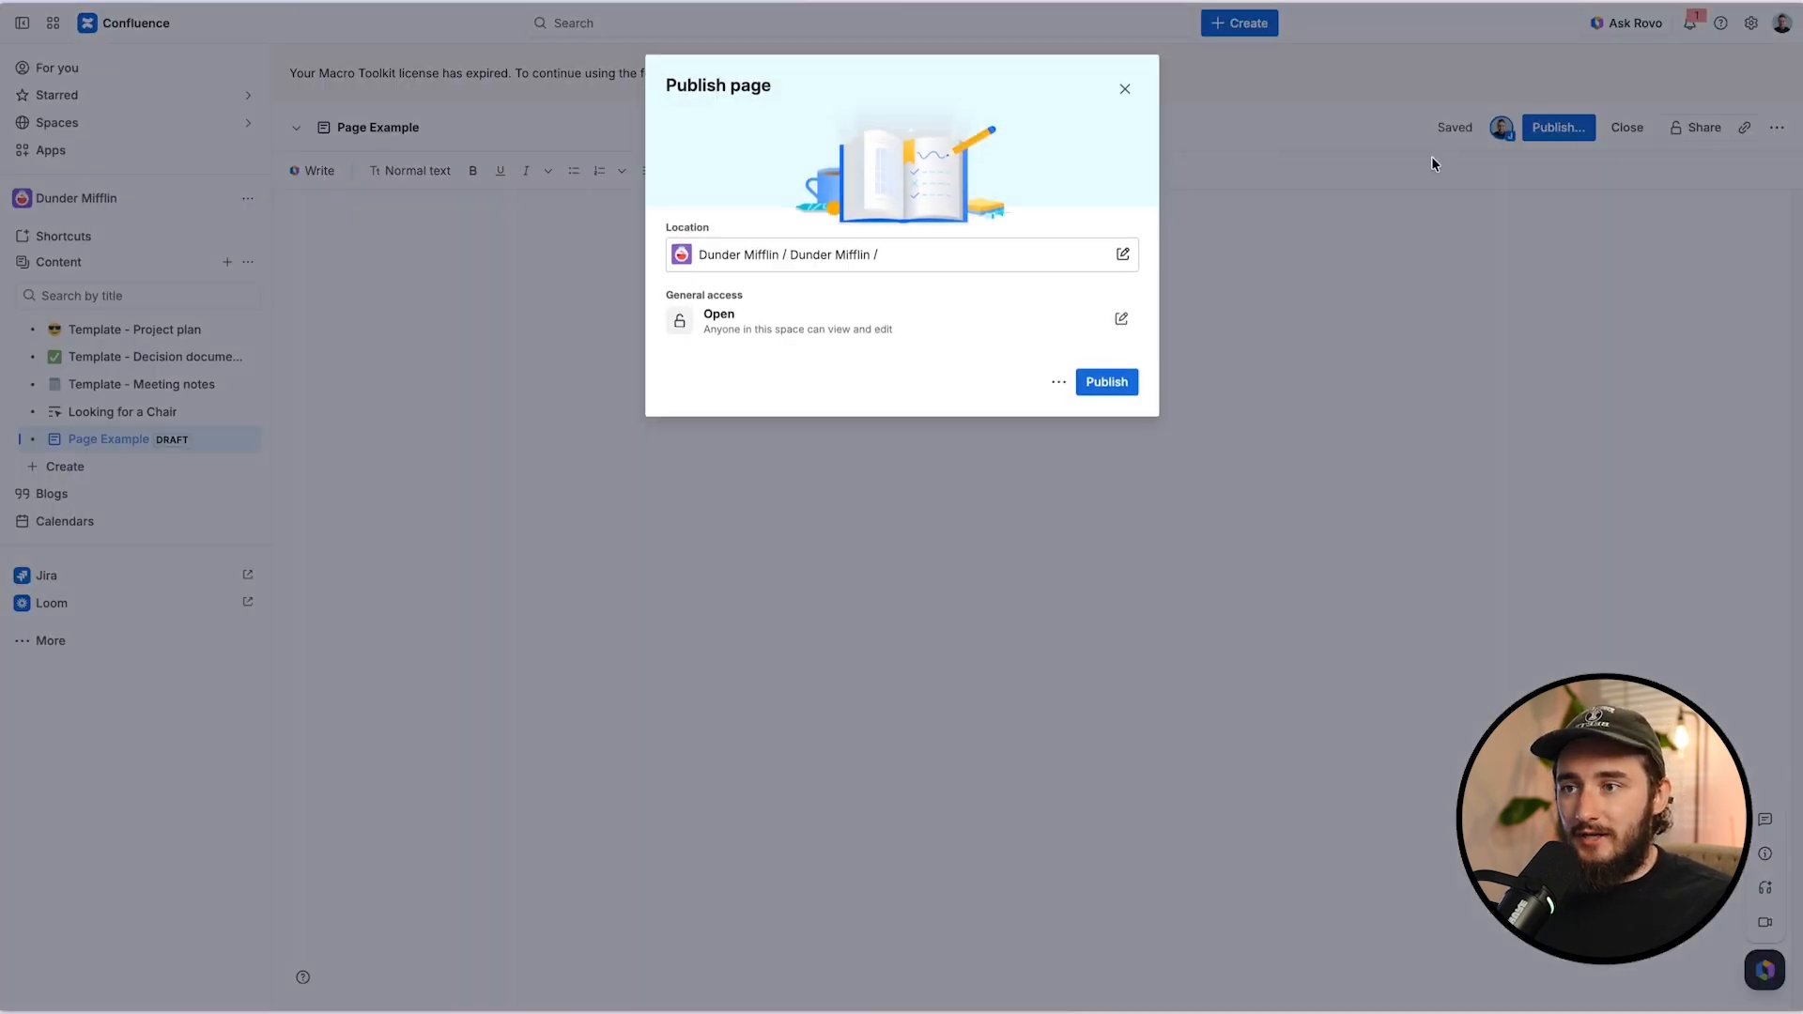
left_click(1107, 380)
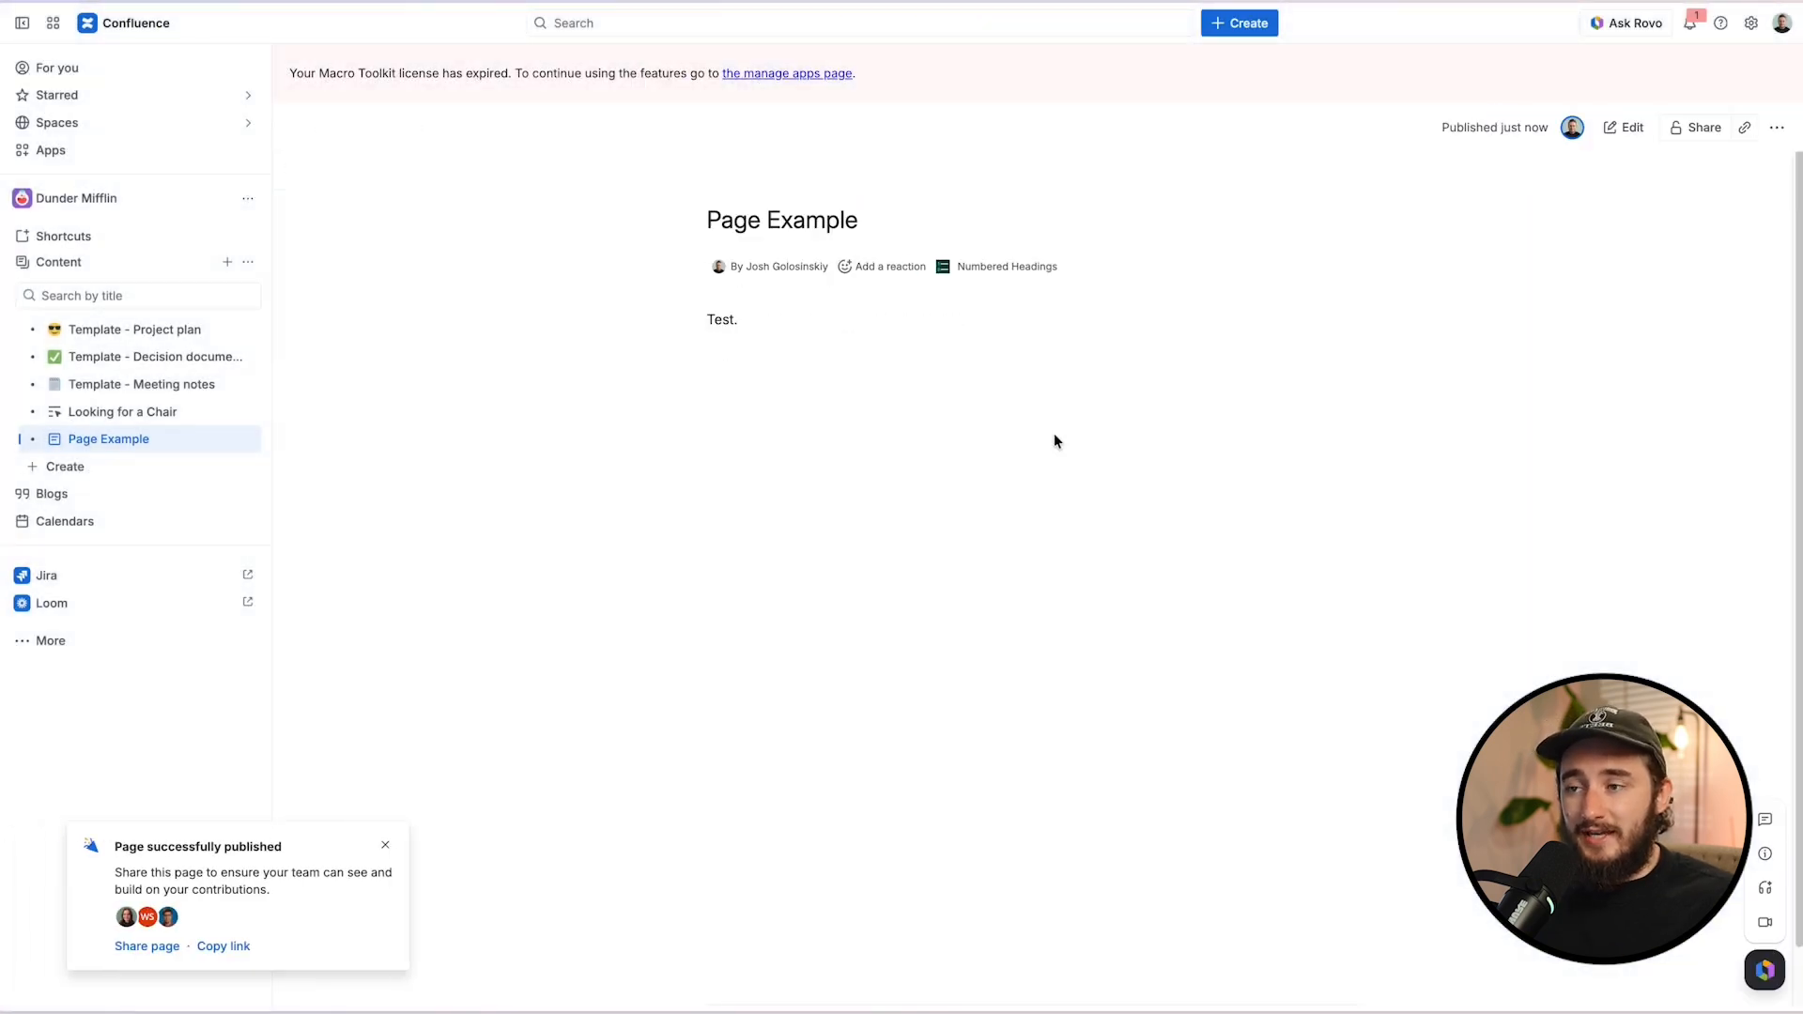
left_click(815, 425)
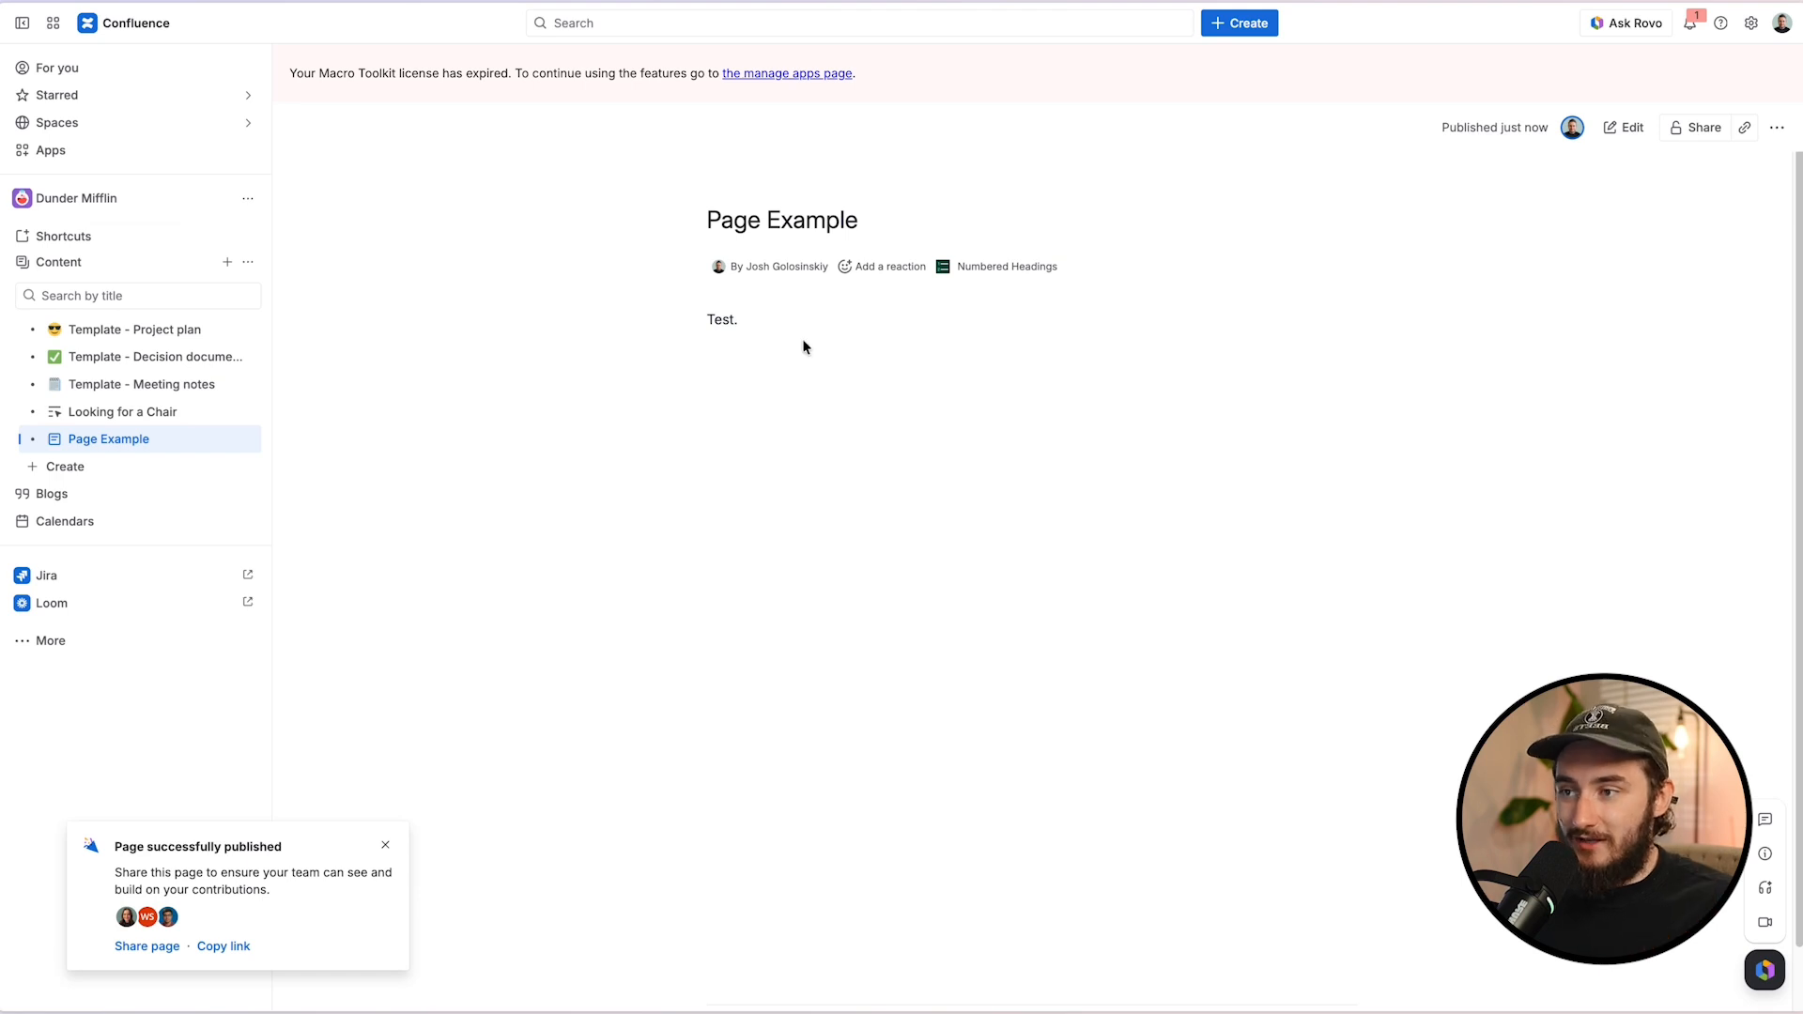
left_click_drag(695, 317, 810, 361)
left_click(817, 387)
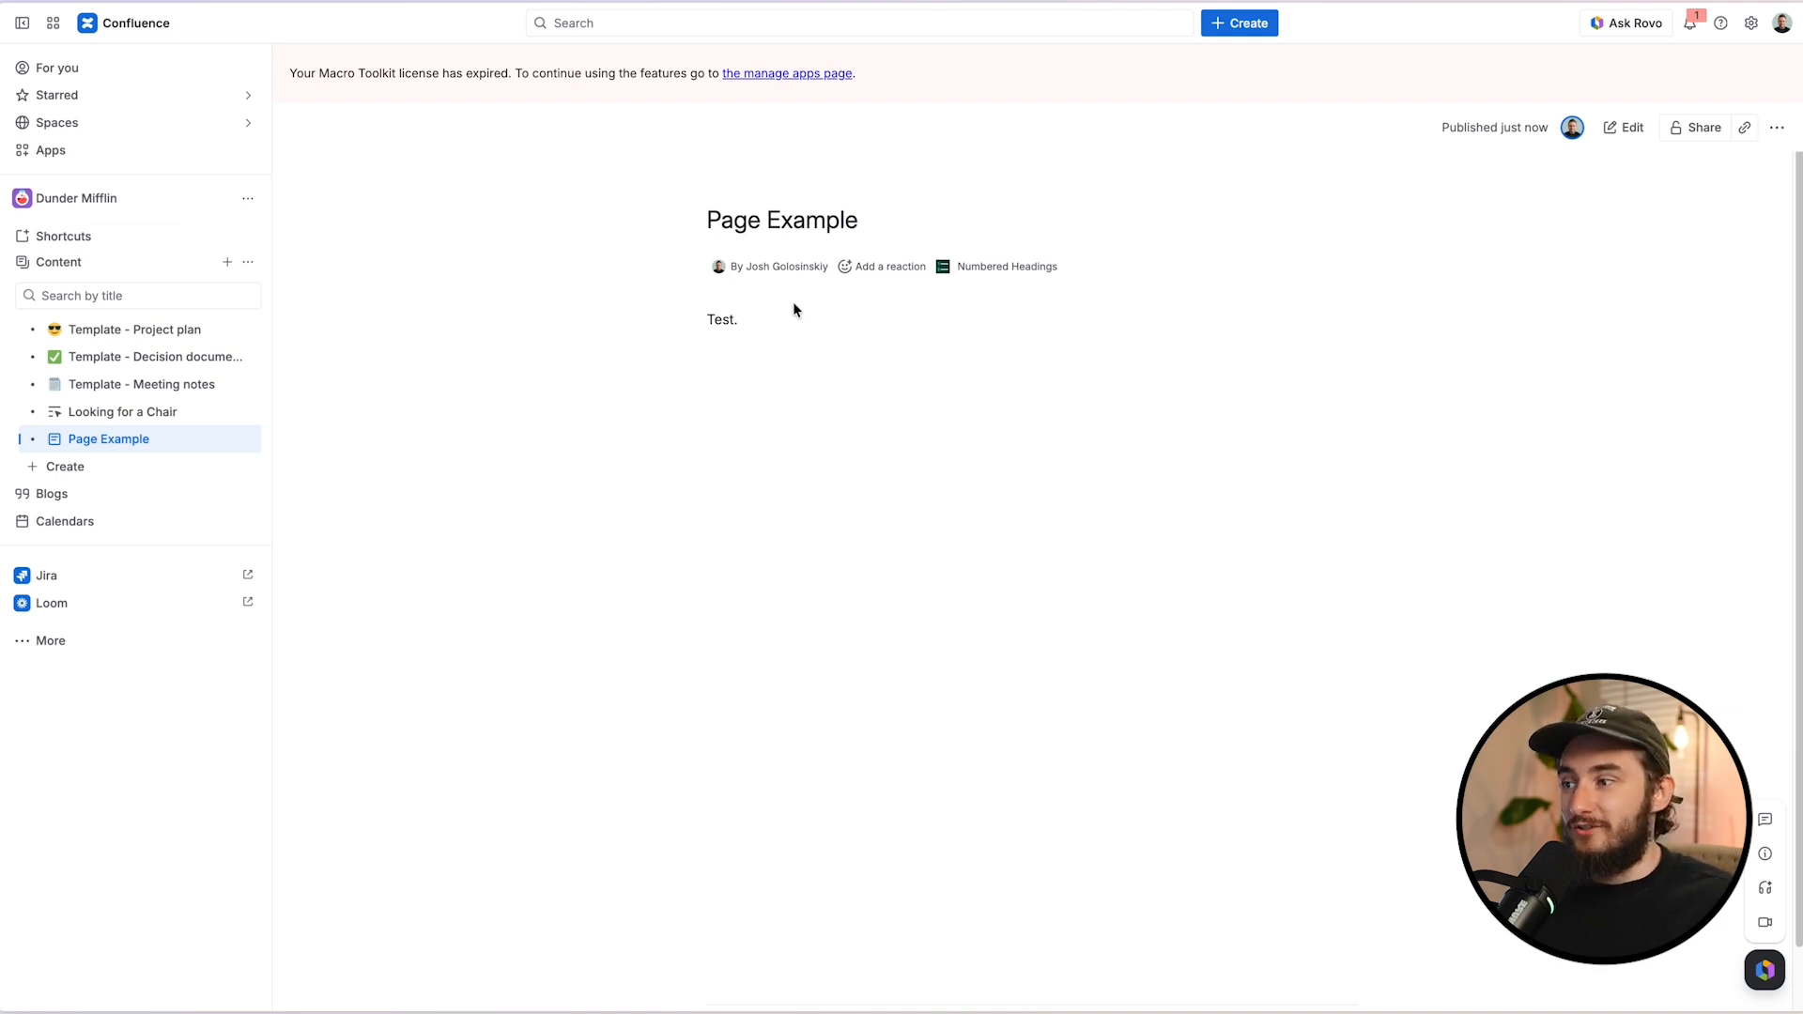
Step: Open the "Looking for a Chair" live doc from the space's content
left_click(133, 417)
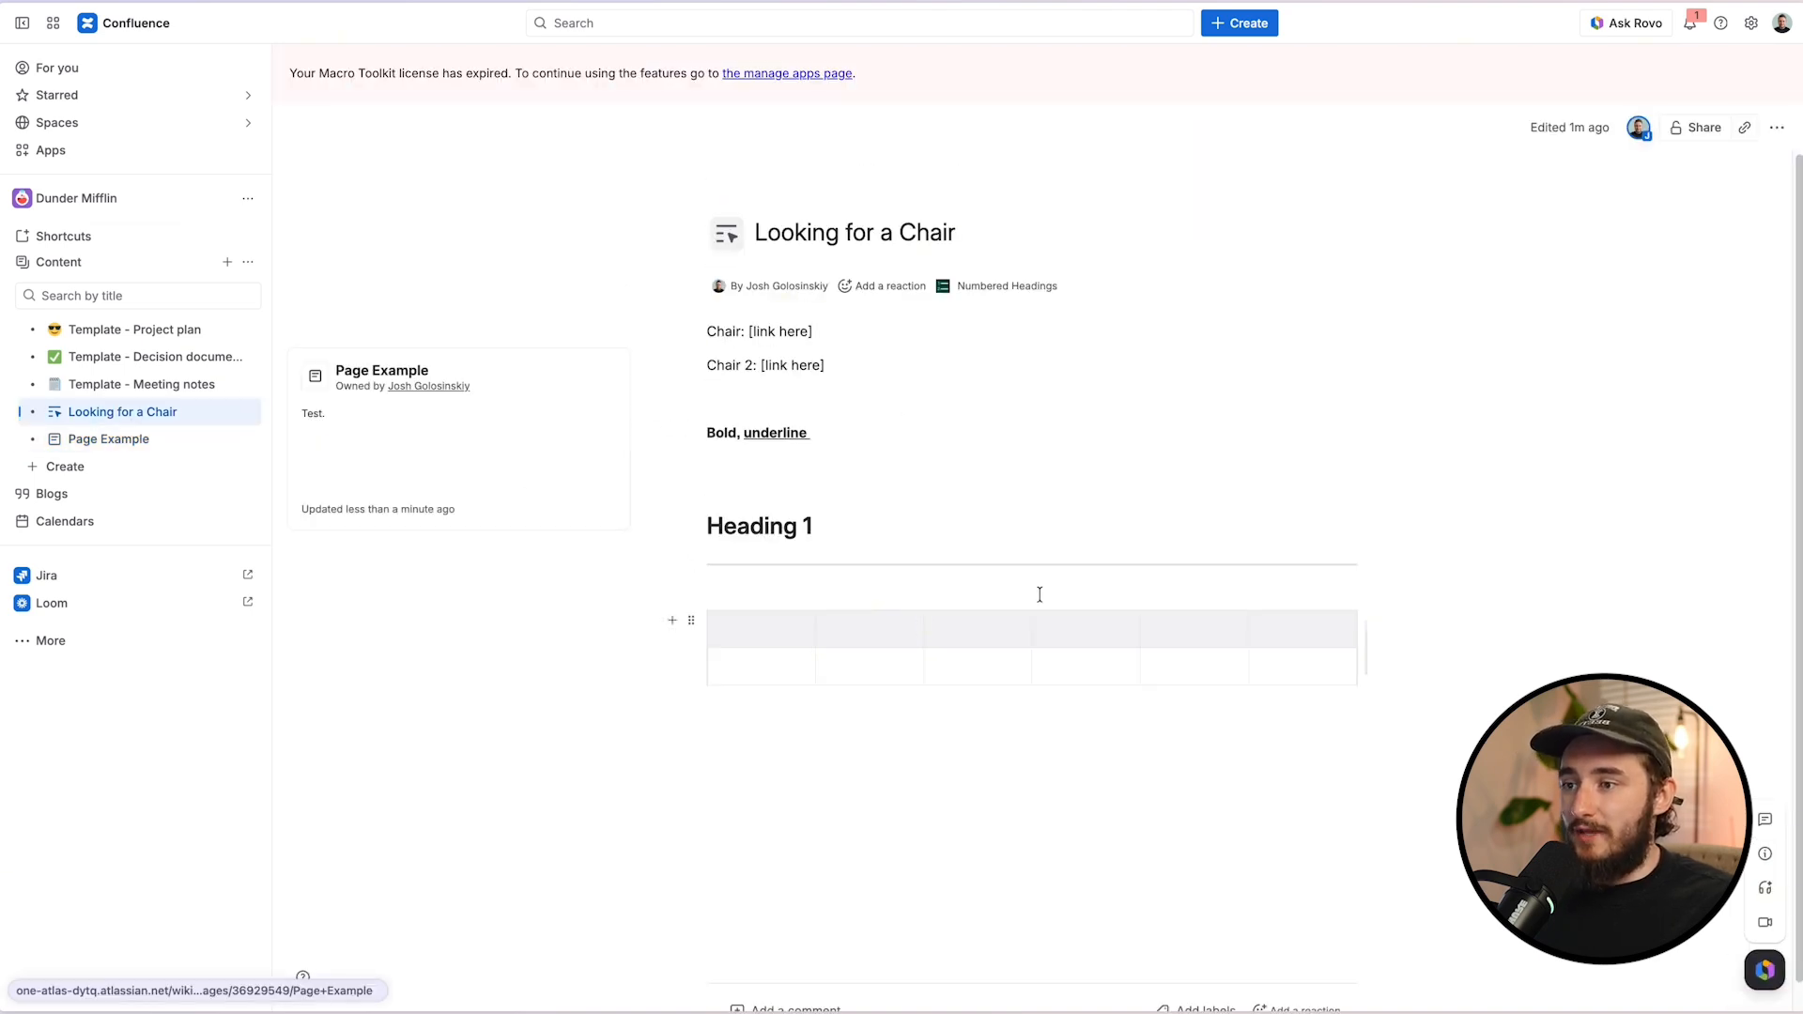
Step: Add the line "Test" beneath the bold, underlined text in the "Looking for a Chair" live doc
left_click(967, 460)
type("Test")
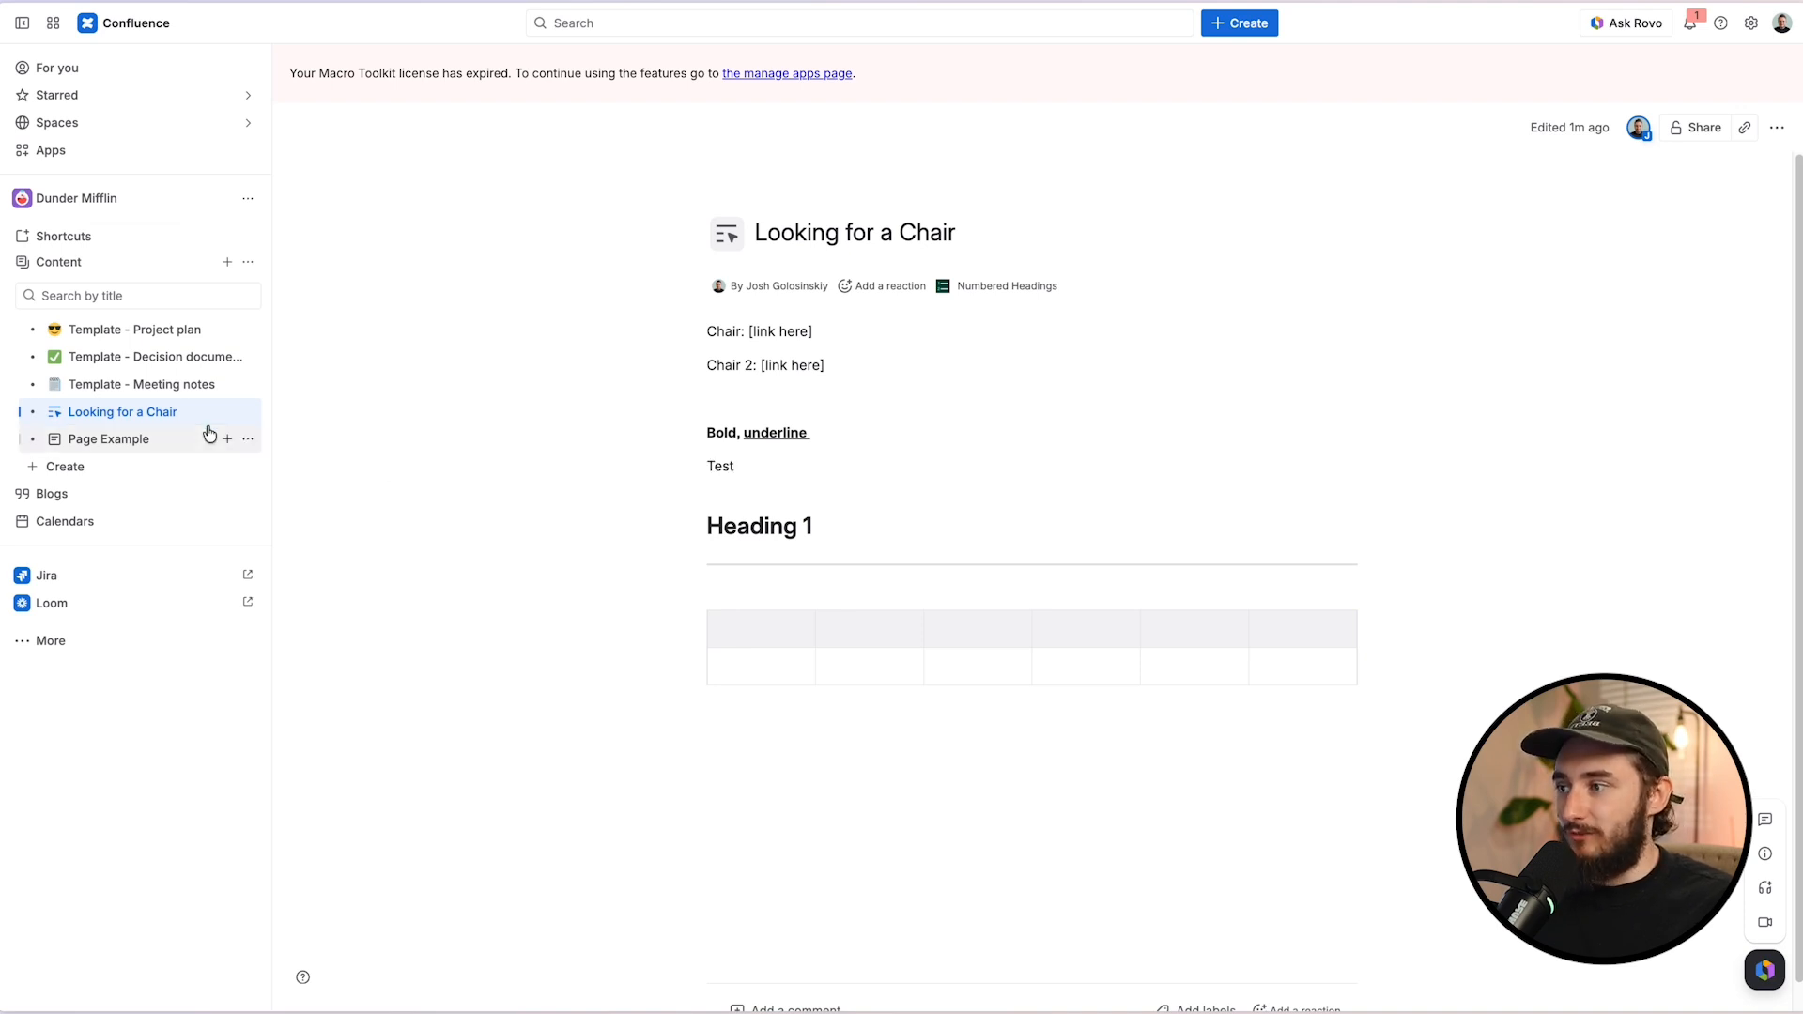
Step: Open "Page Example" in edit mode to view its editor, and close it without making changes
left_click(176, 450)
key("Return")
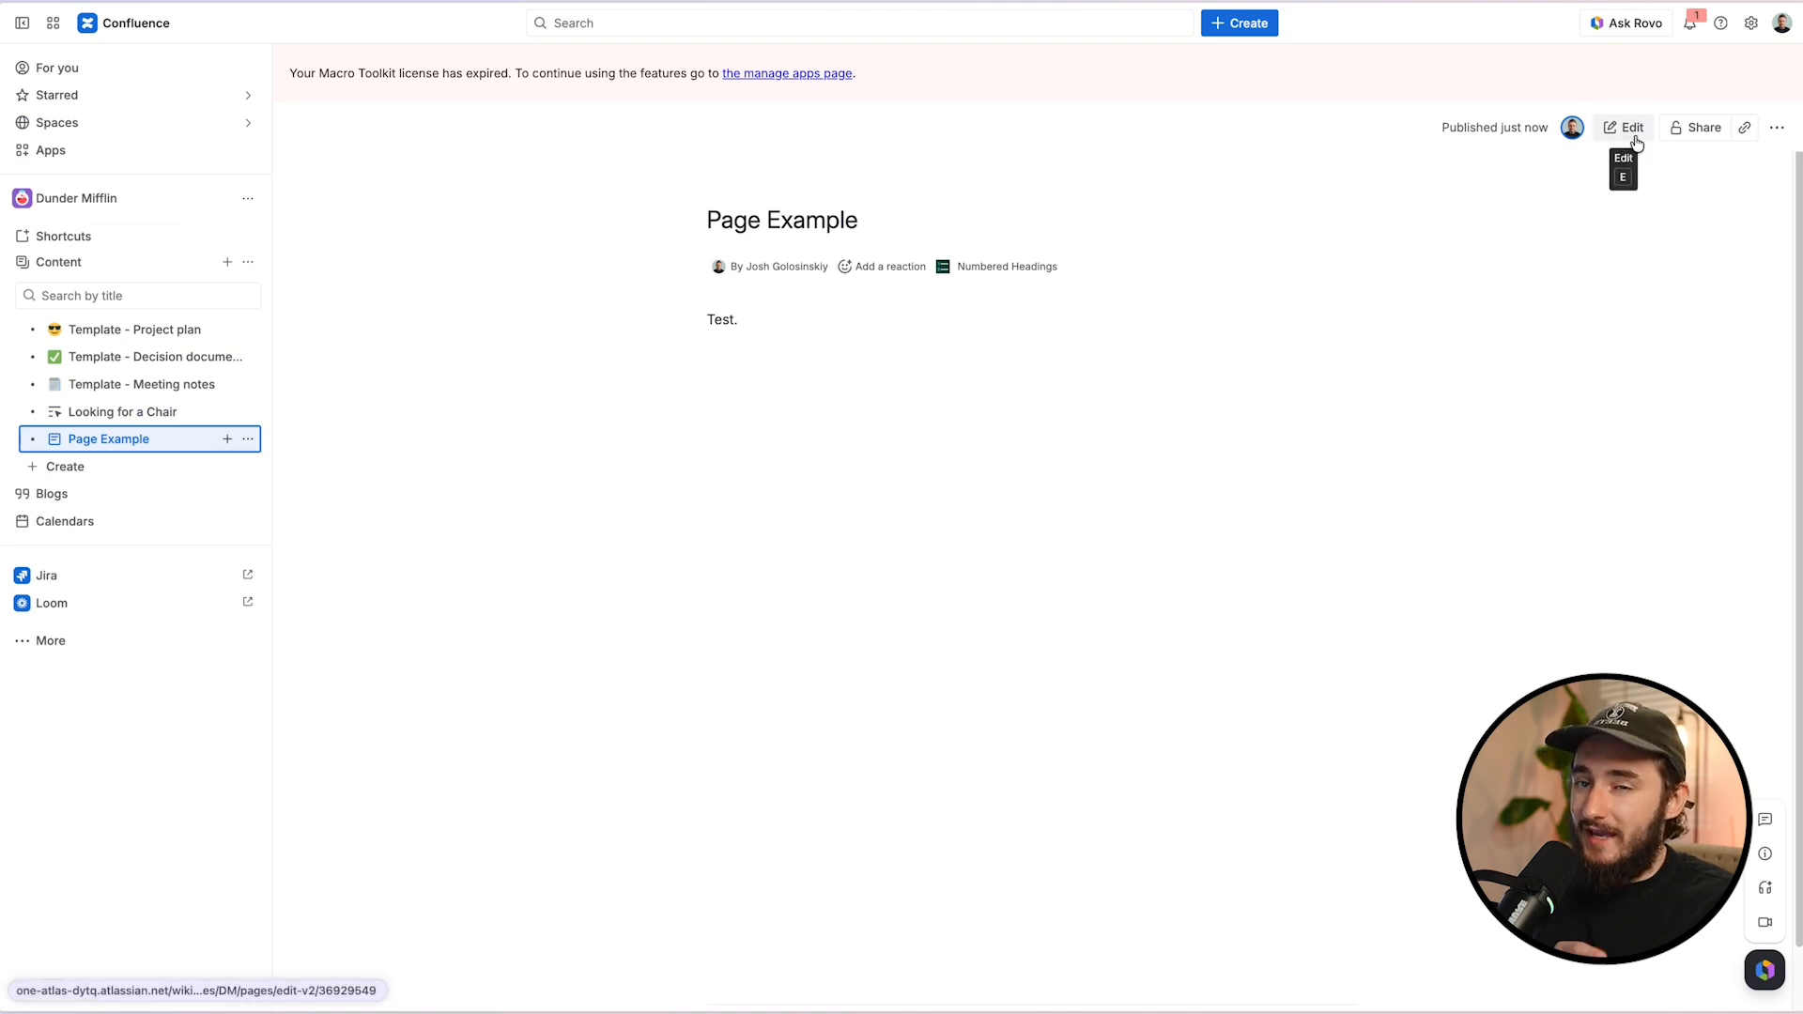
left_click(1629, 134)
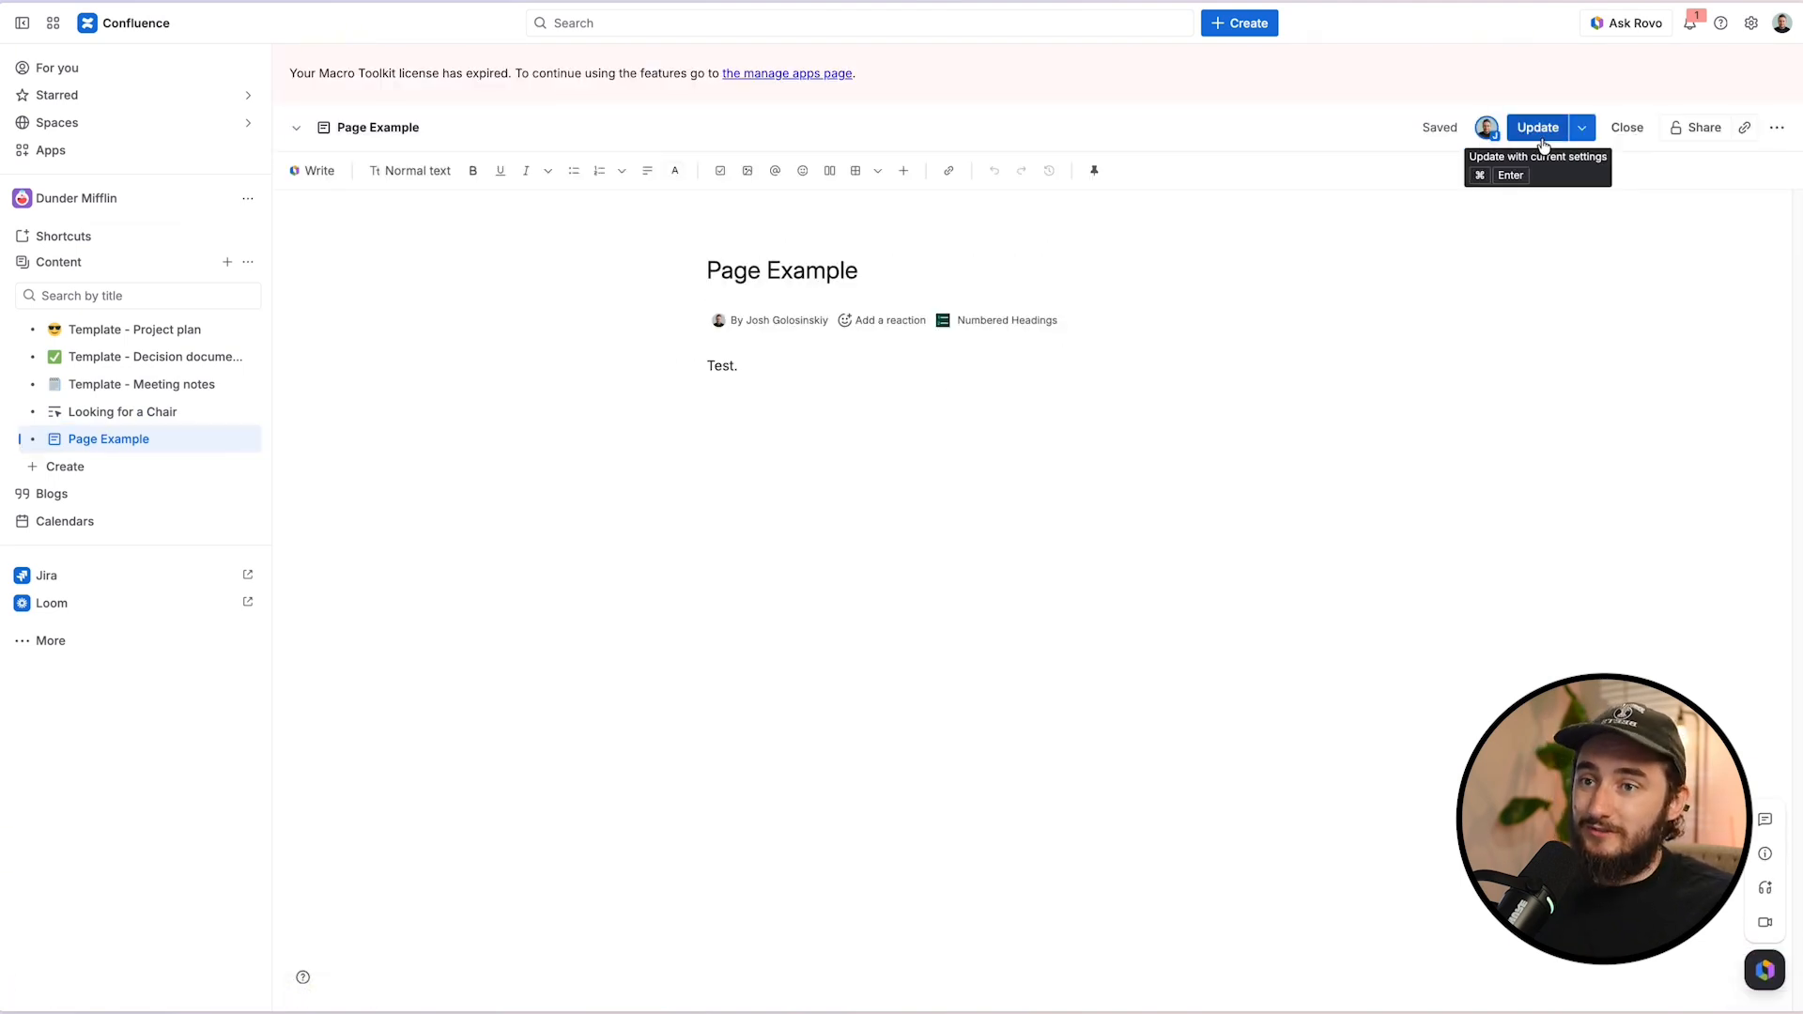
left_click(1628, 129)
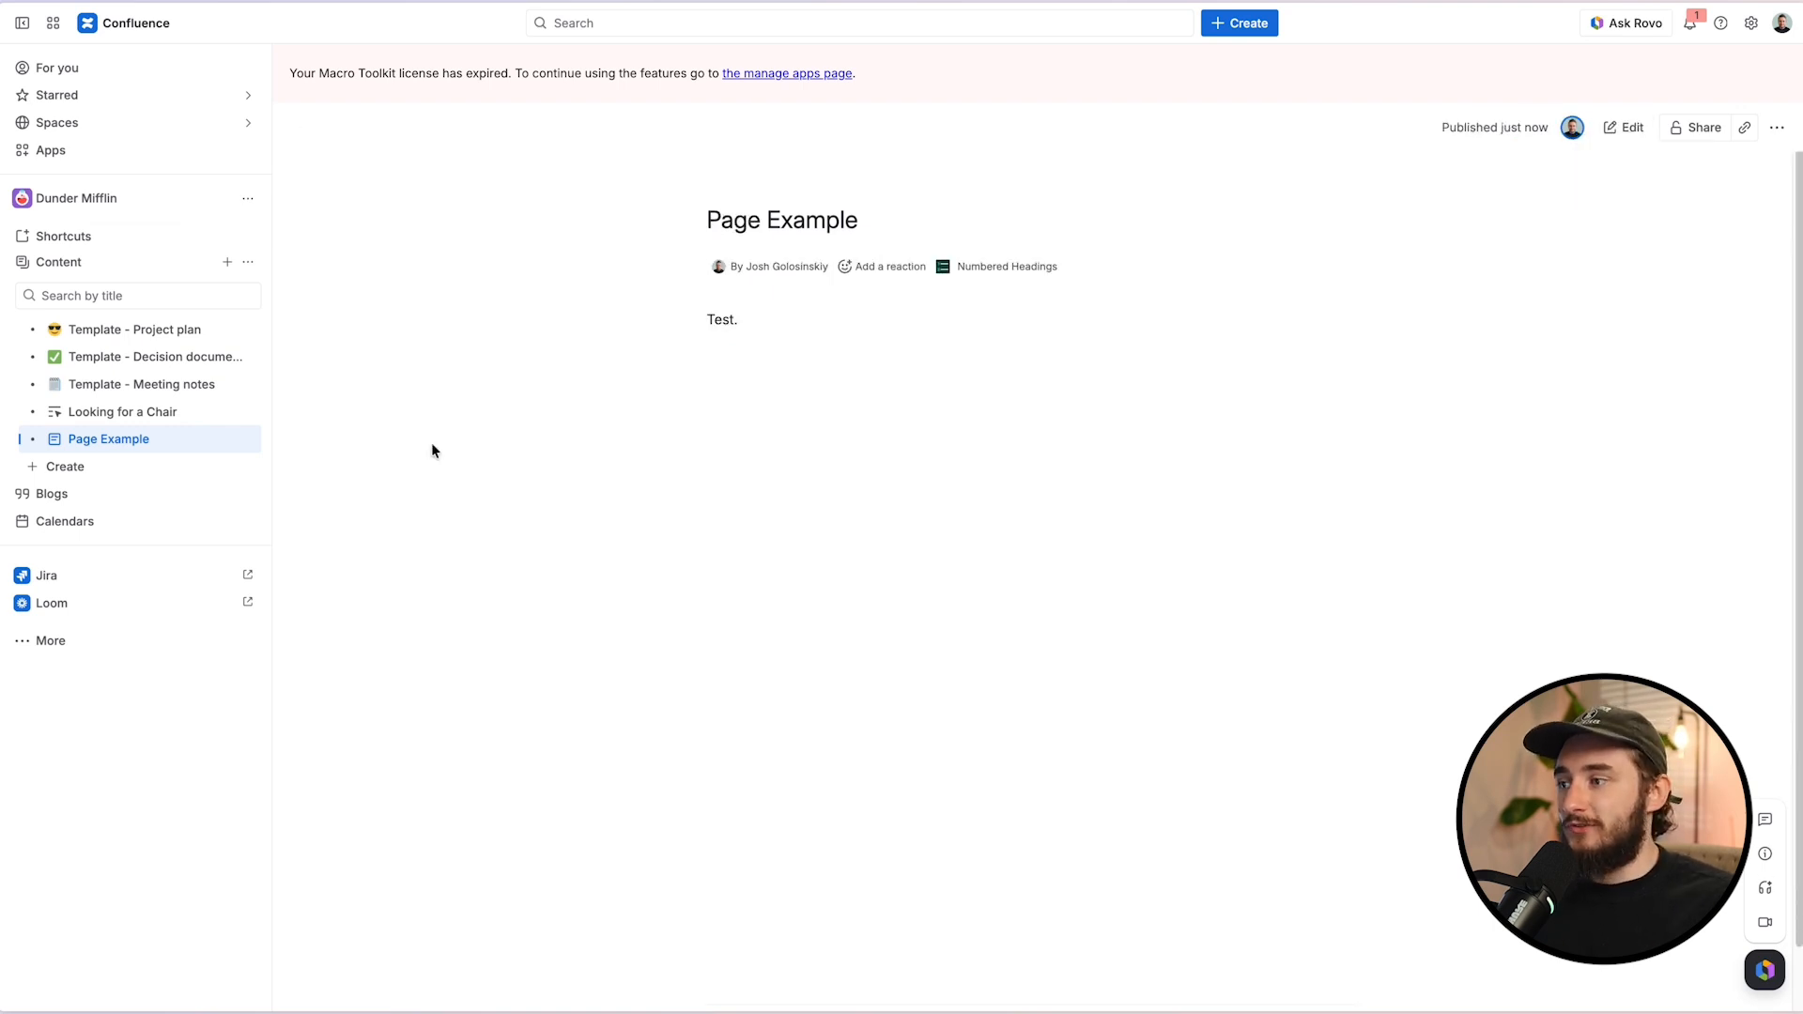
Step: Turn off Live docs and Smart Links in the Dunder Mifflin space's feature settings, skipping the feedback form
mouse_move(54, 420)
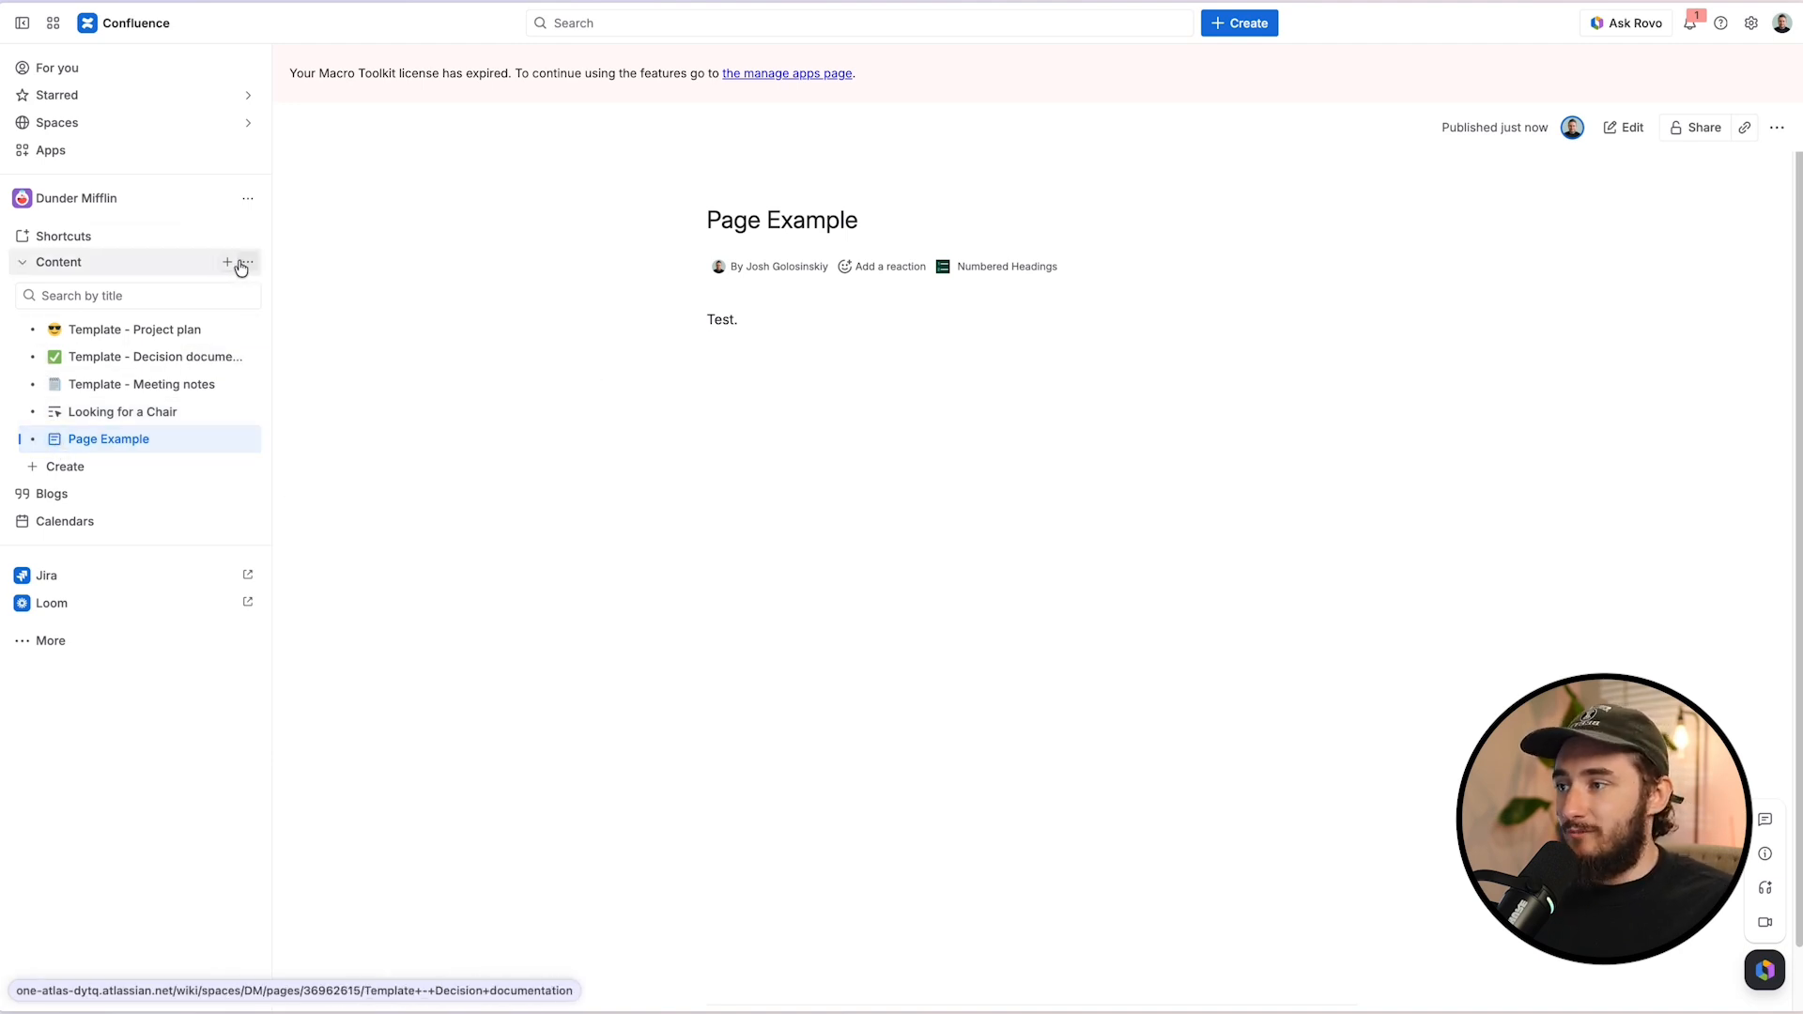
left_click(248, 200)
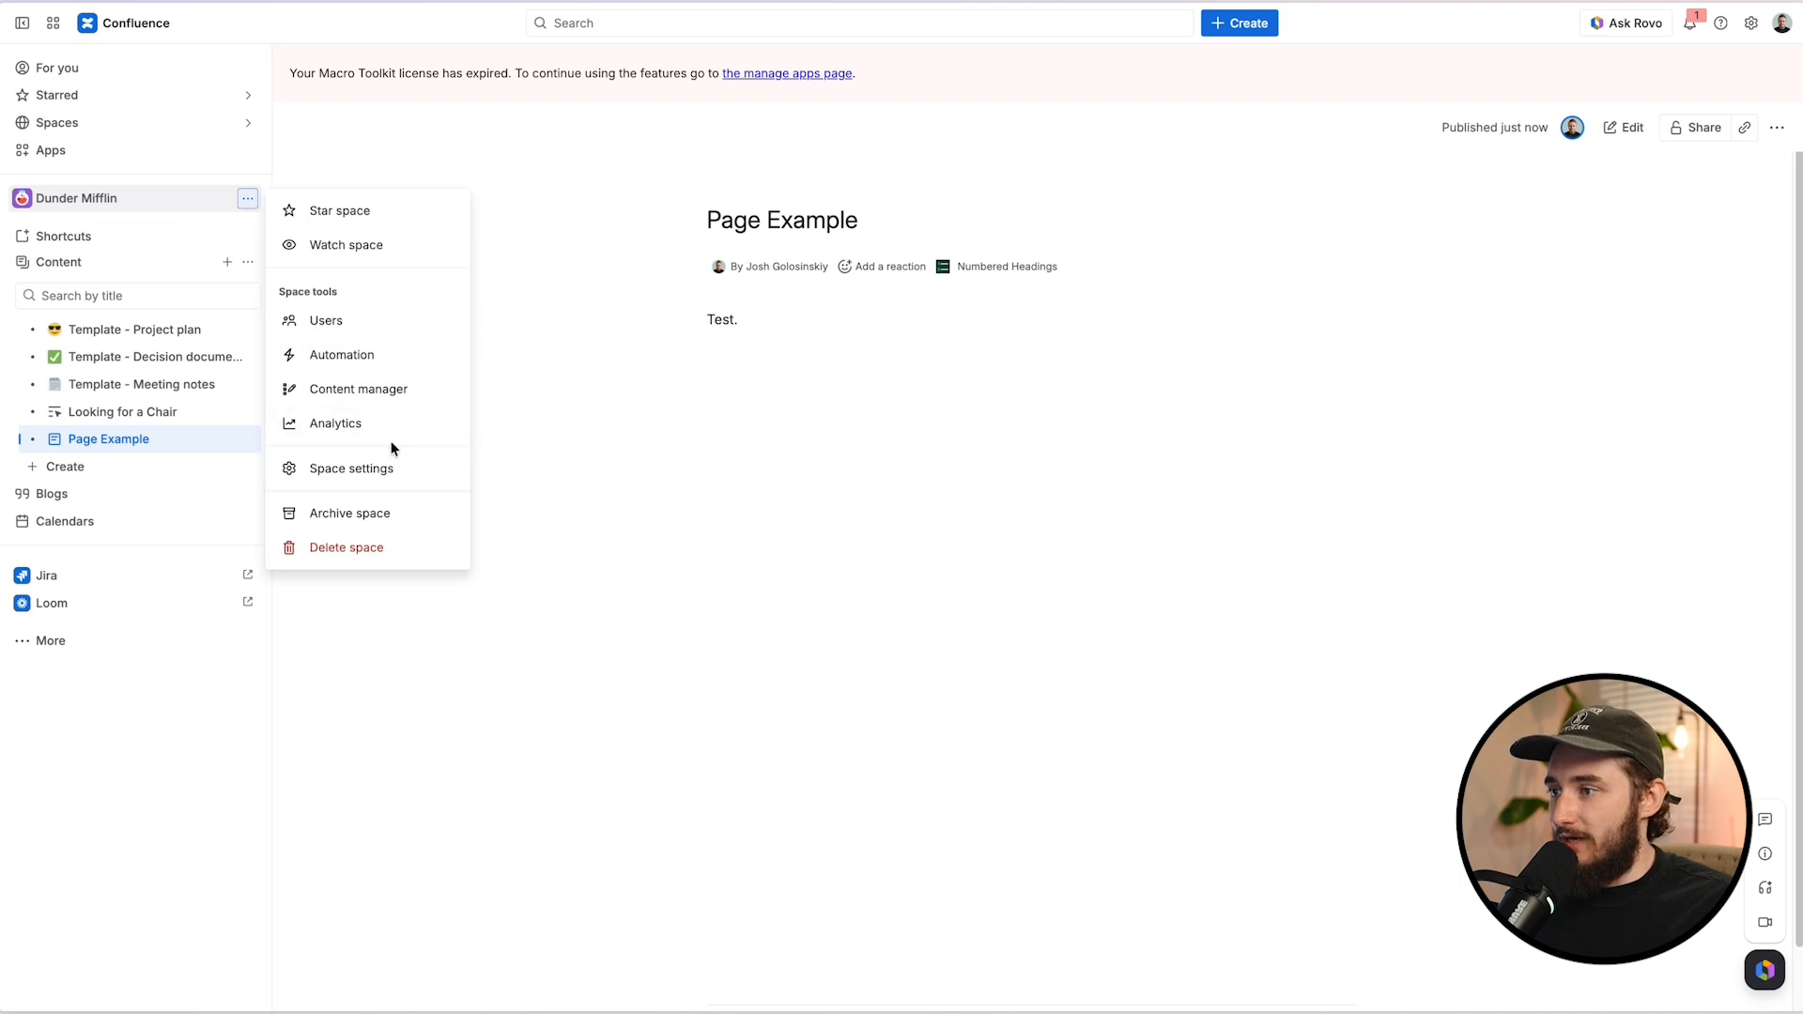
left_click(395, 469)
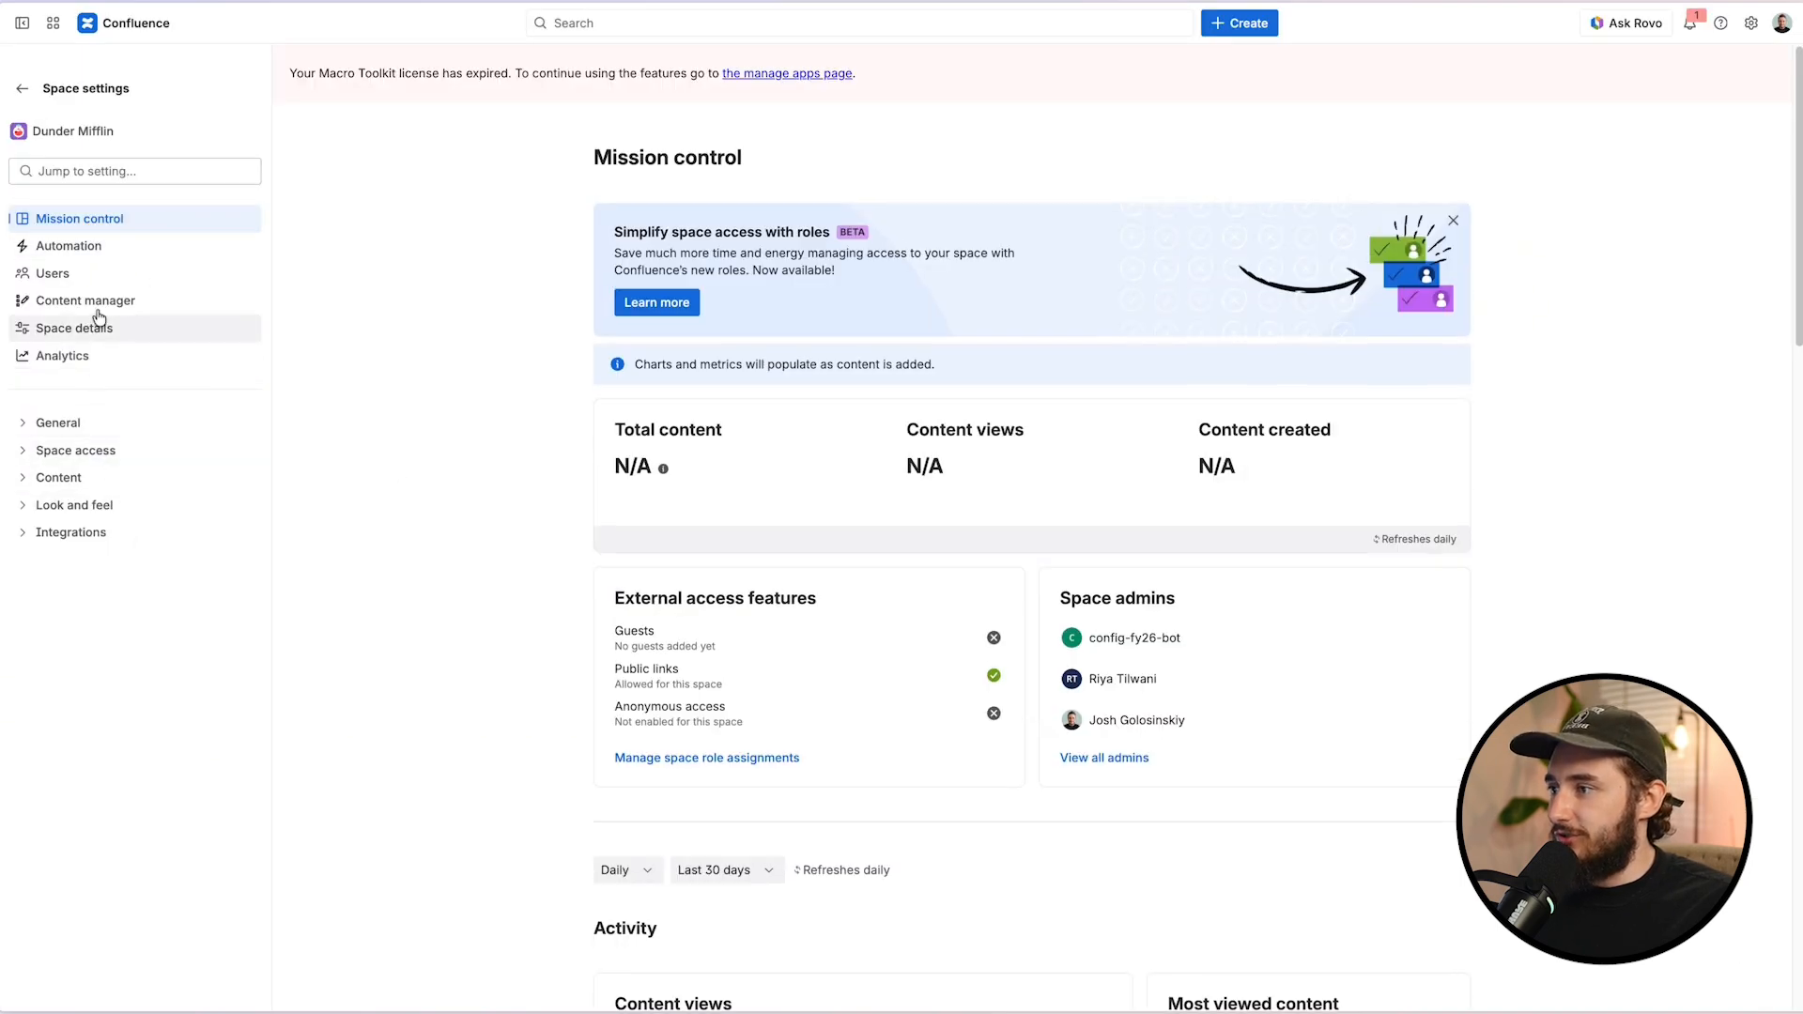
left_click(110, 427)
left_click(139, 453)
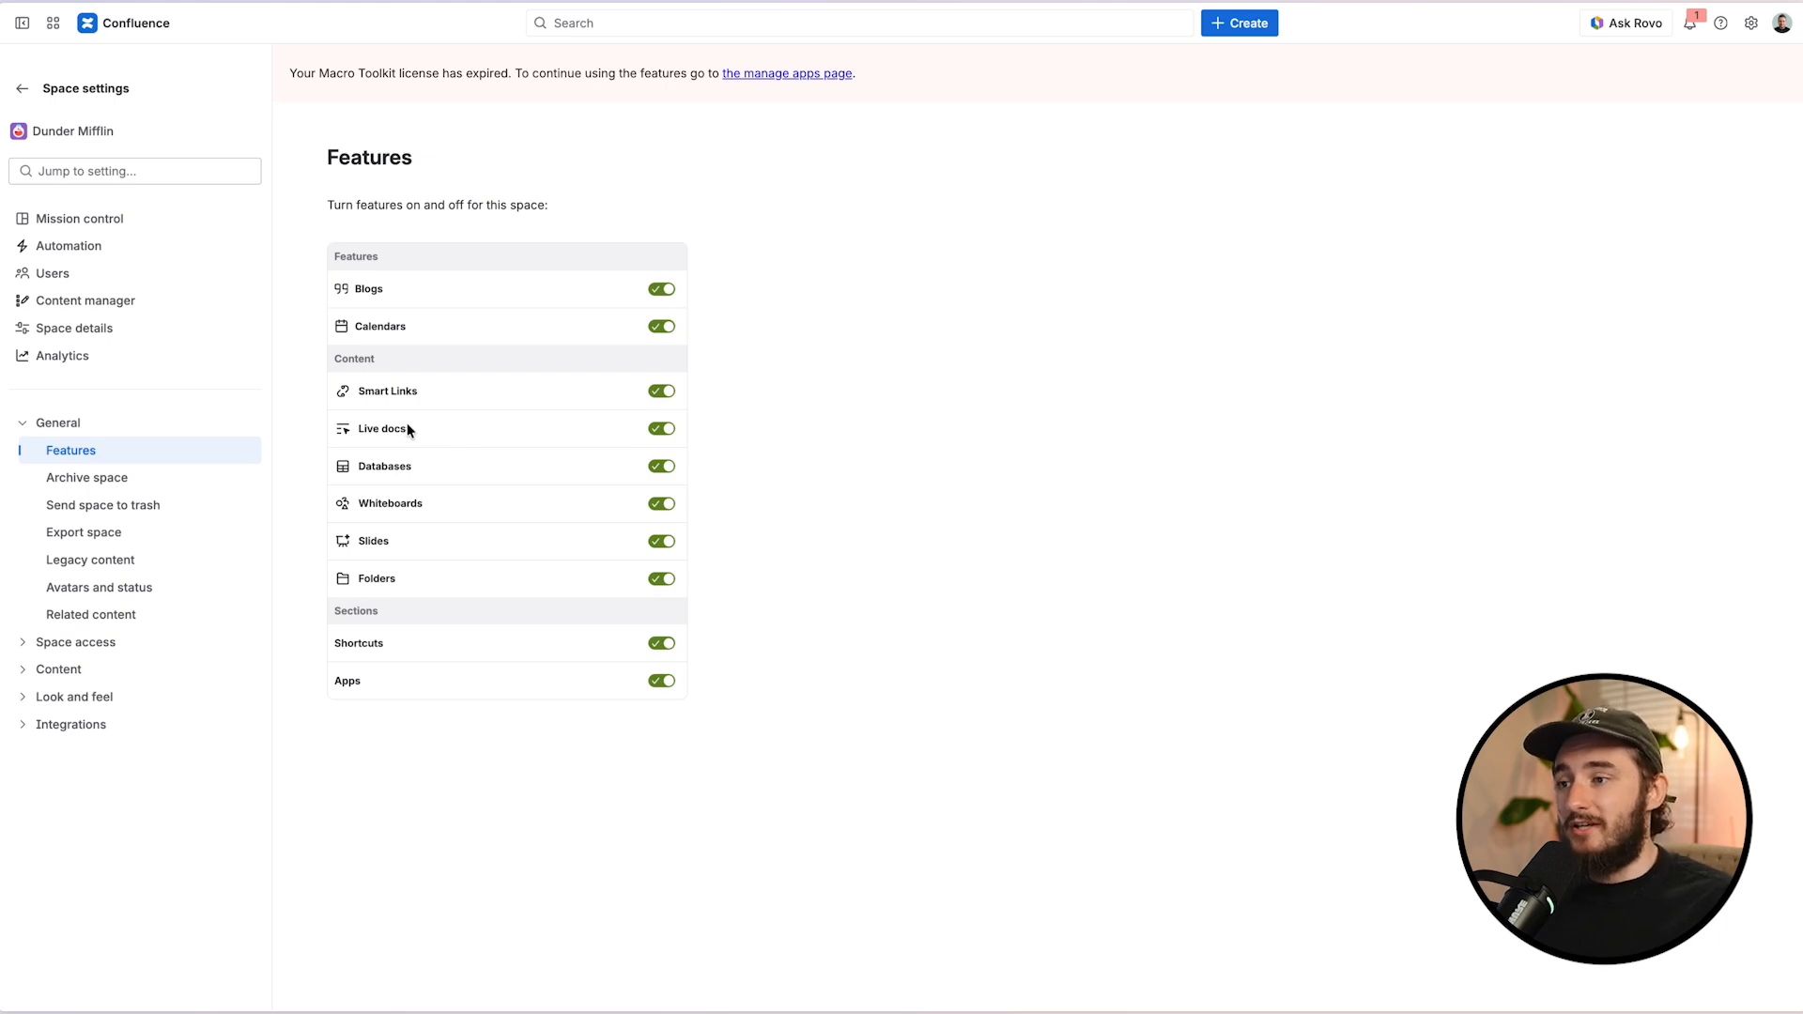
left_click(662, 429)
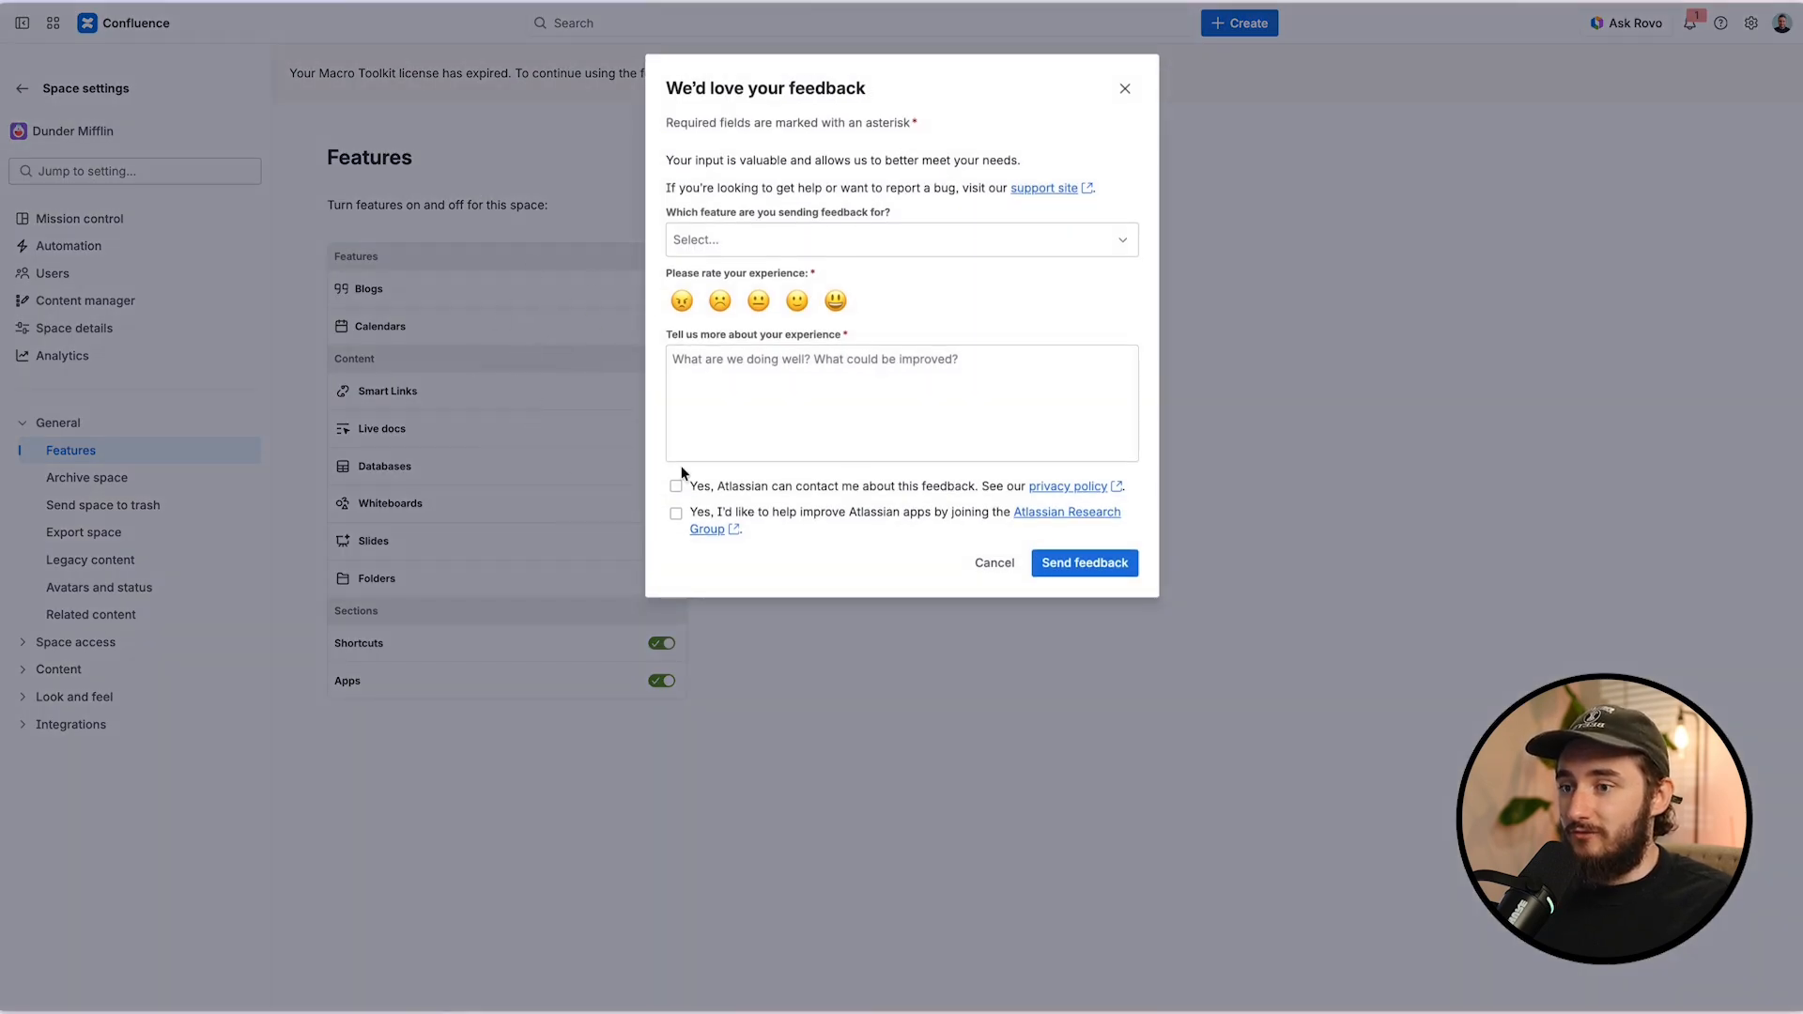
left_click(995, 562)
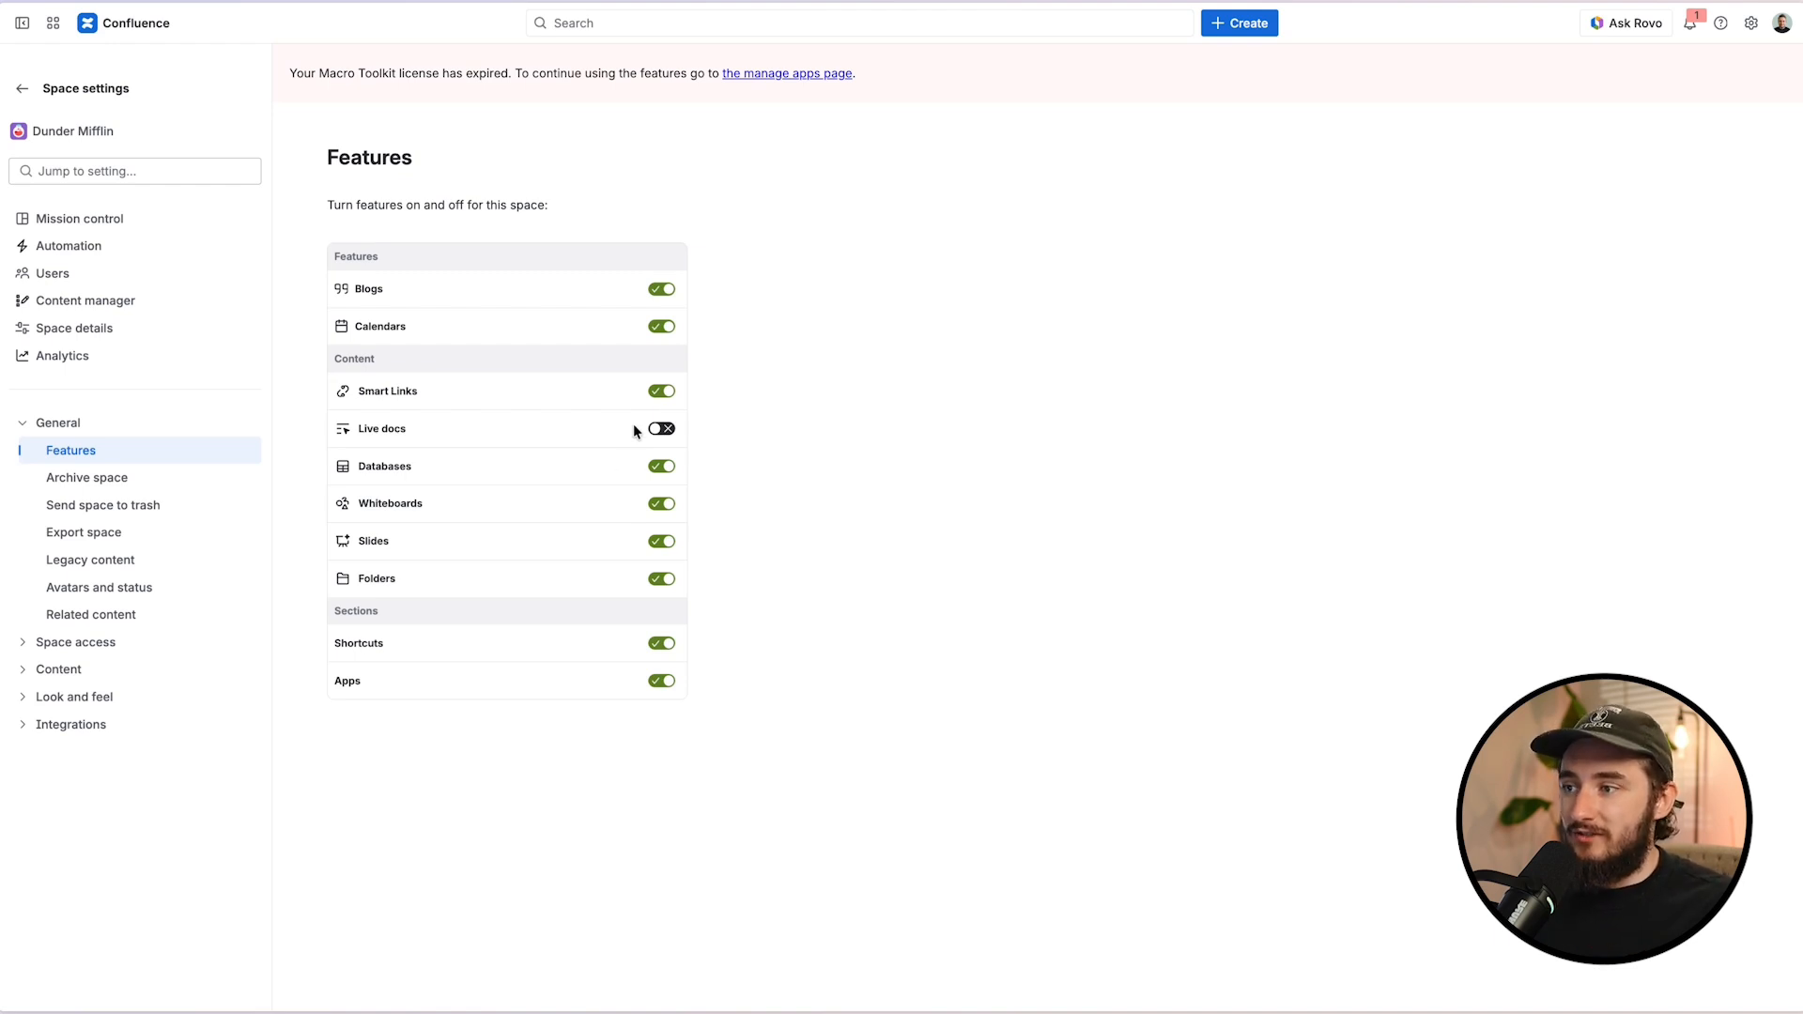
left_click(664, 394)
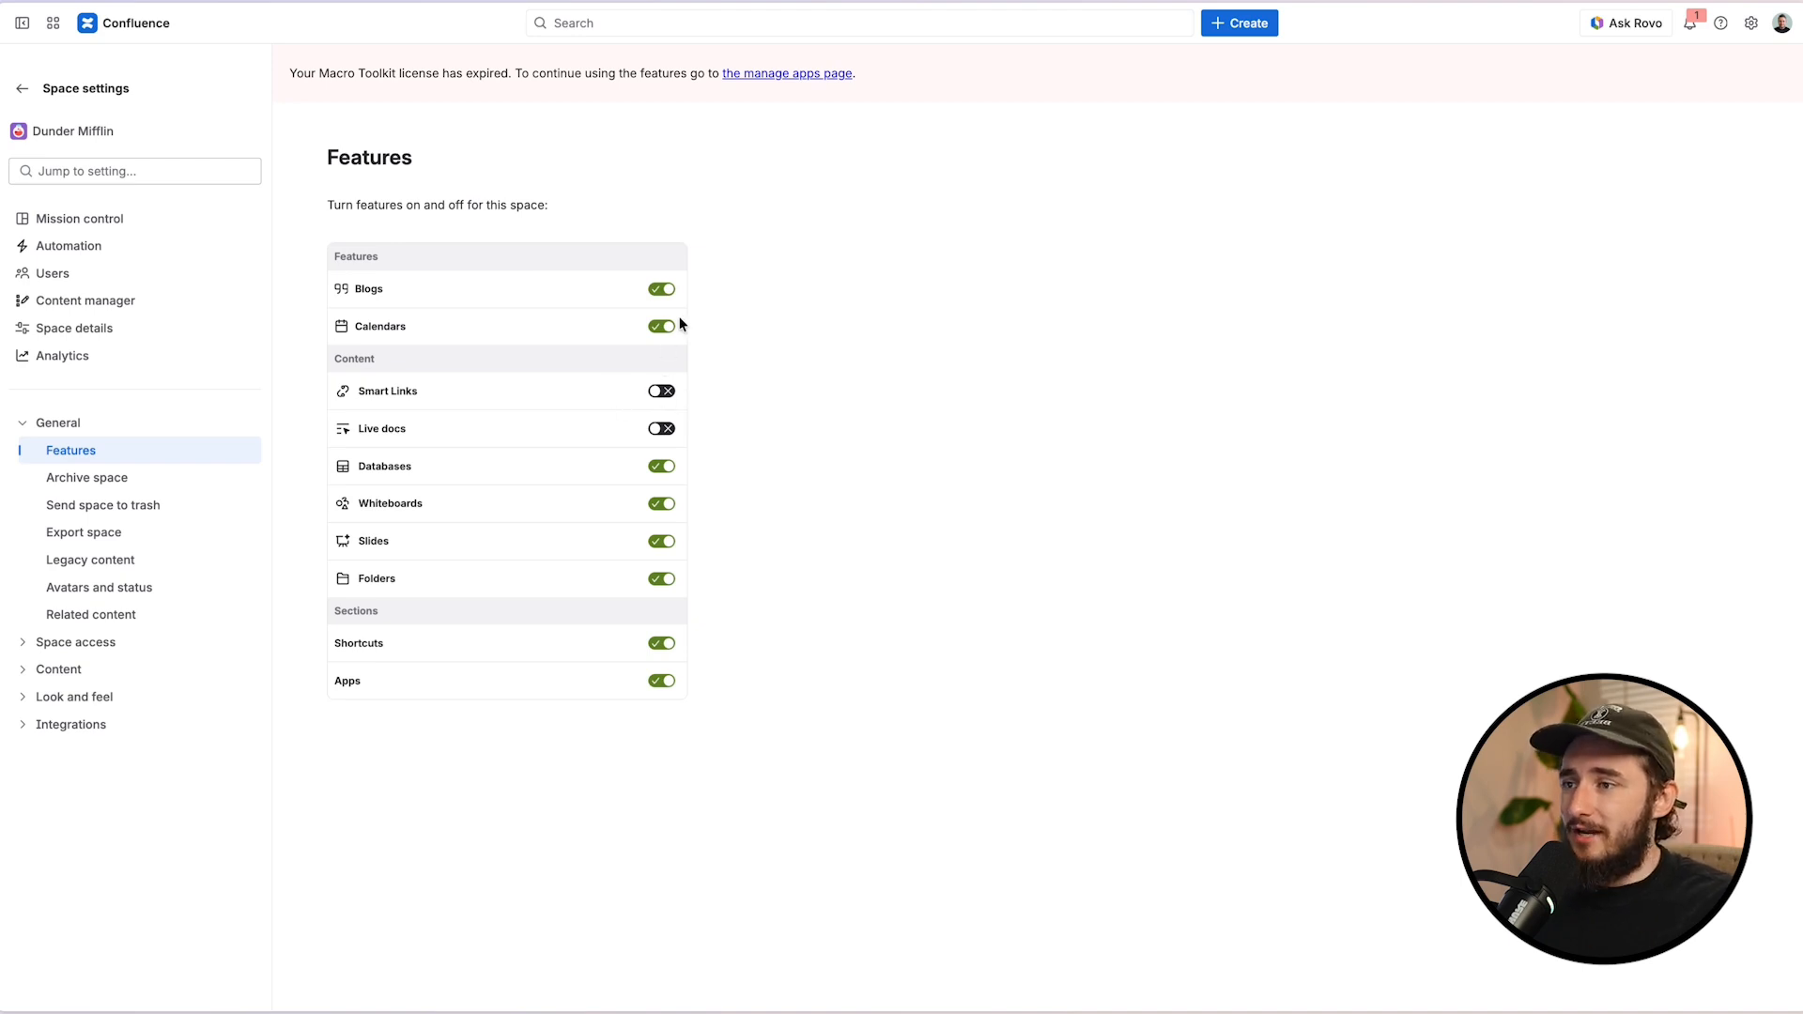
Step: Turn off the Blogs, Calendars, Shortcuts and Apps features for the space and return to its content
left_click(662, 289)
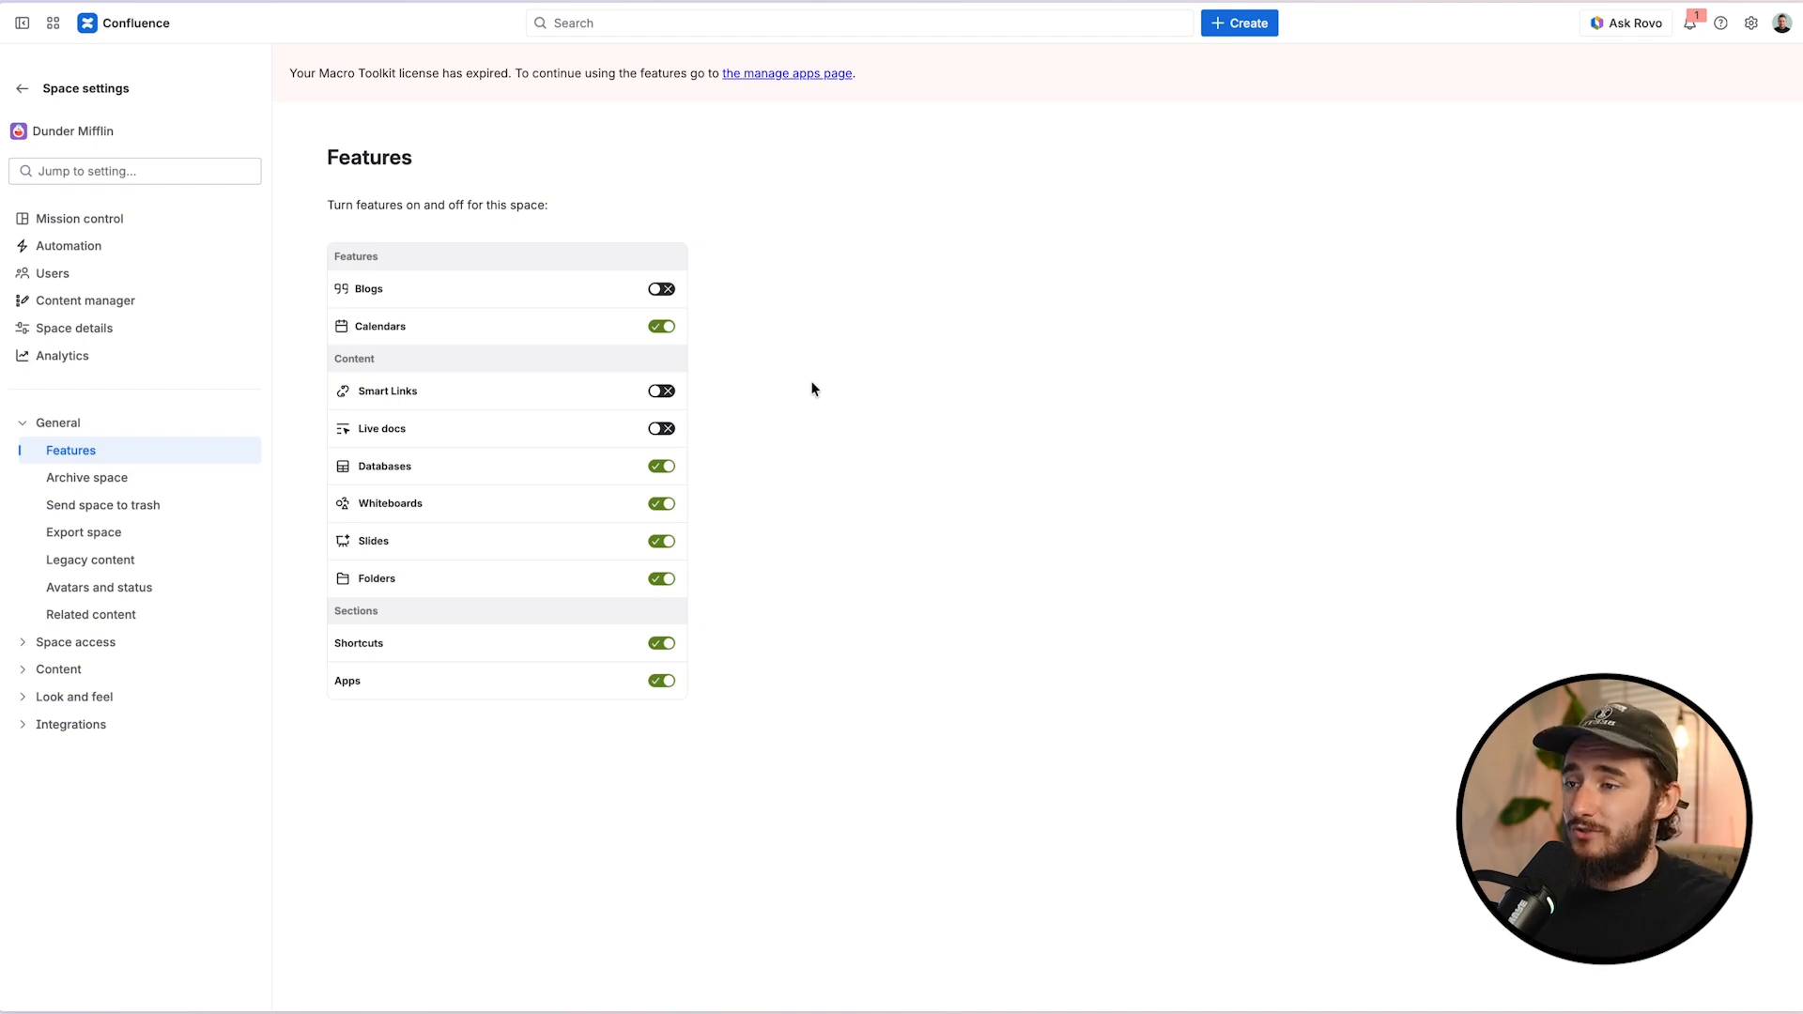
left_click(666, 327)
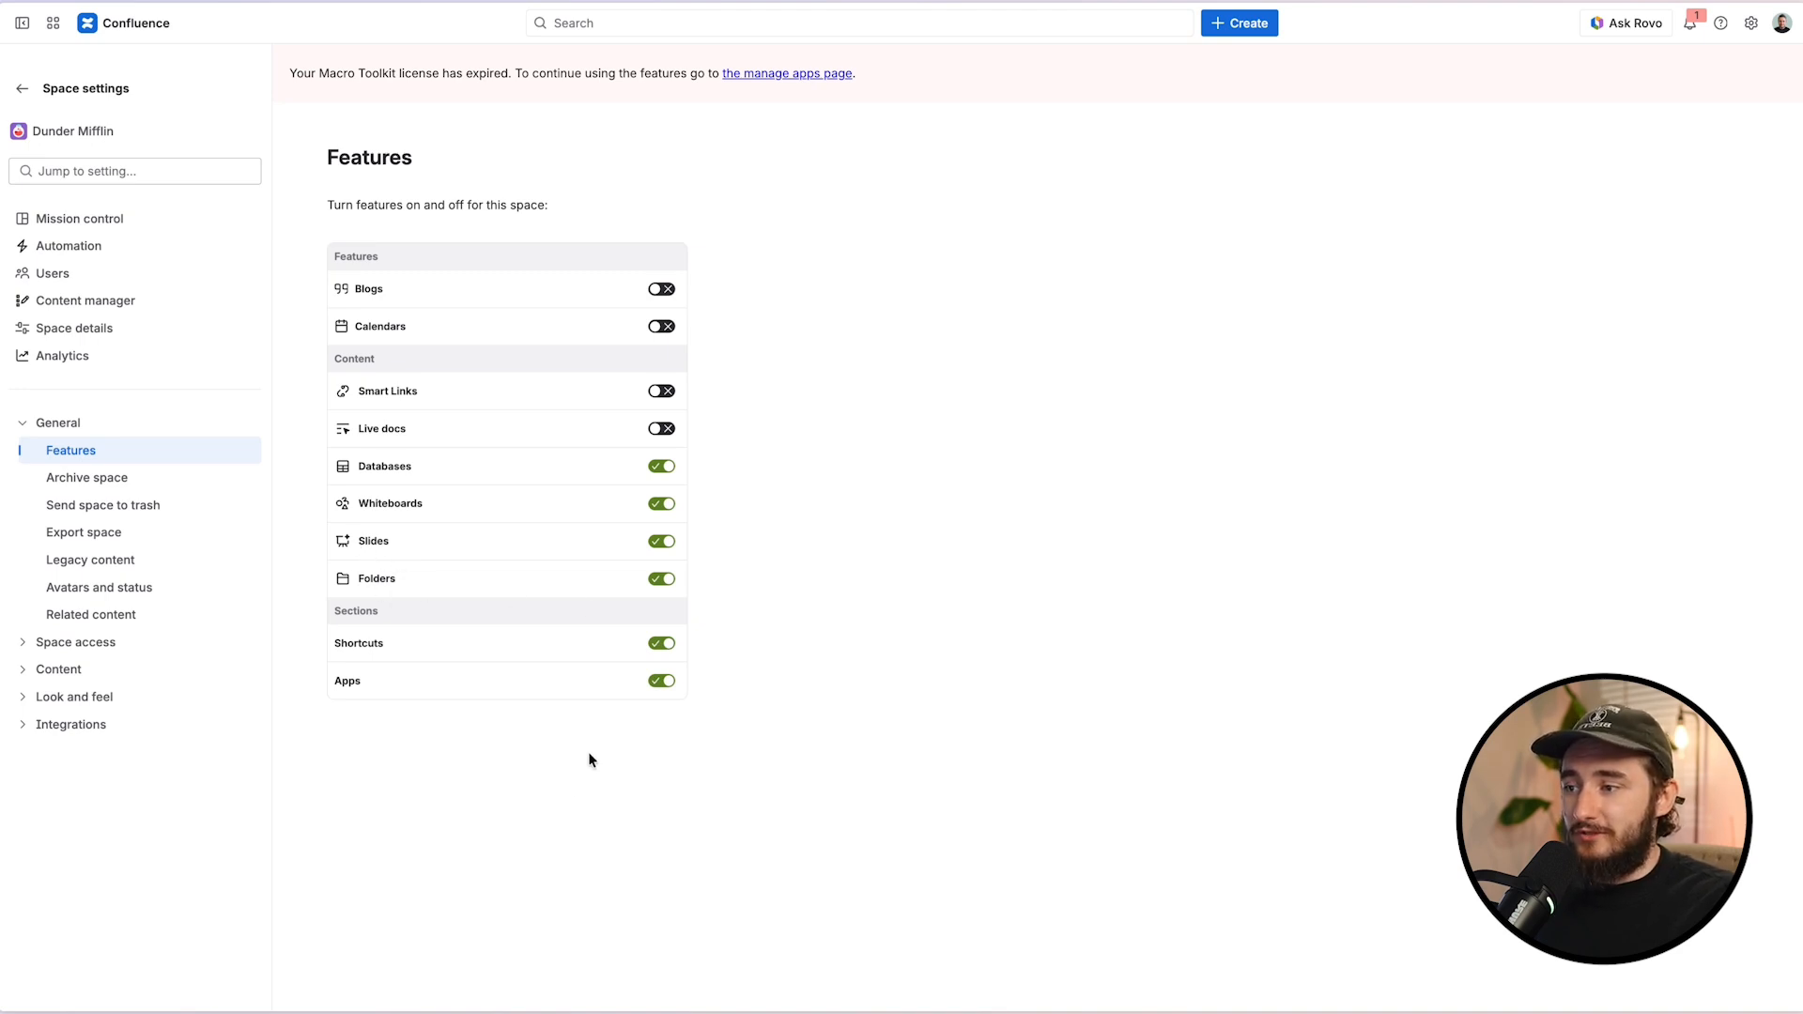
left_click(663, 646)
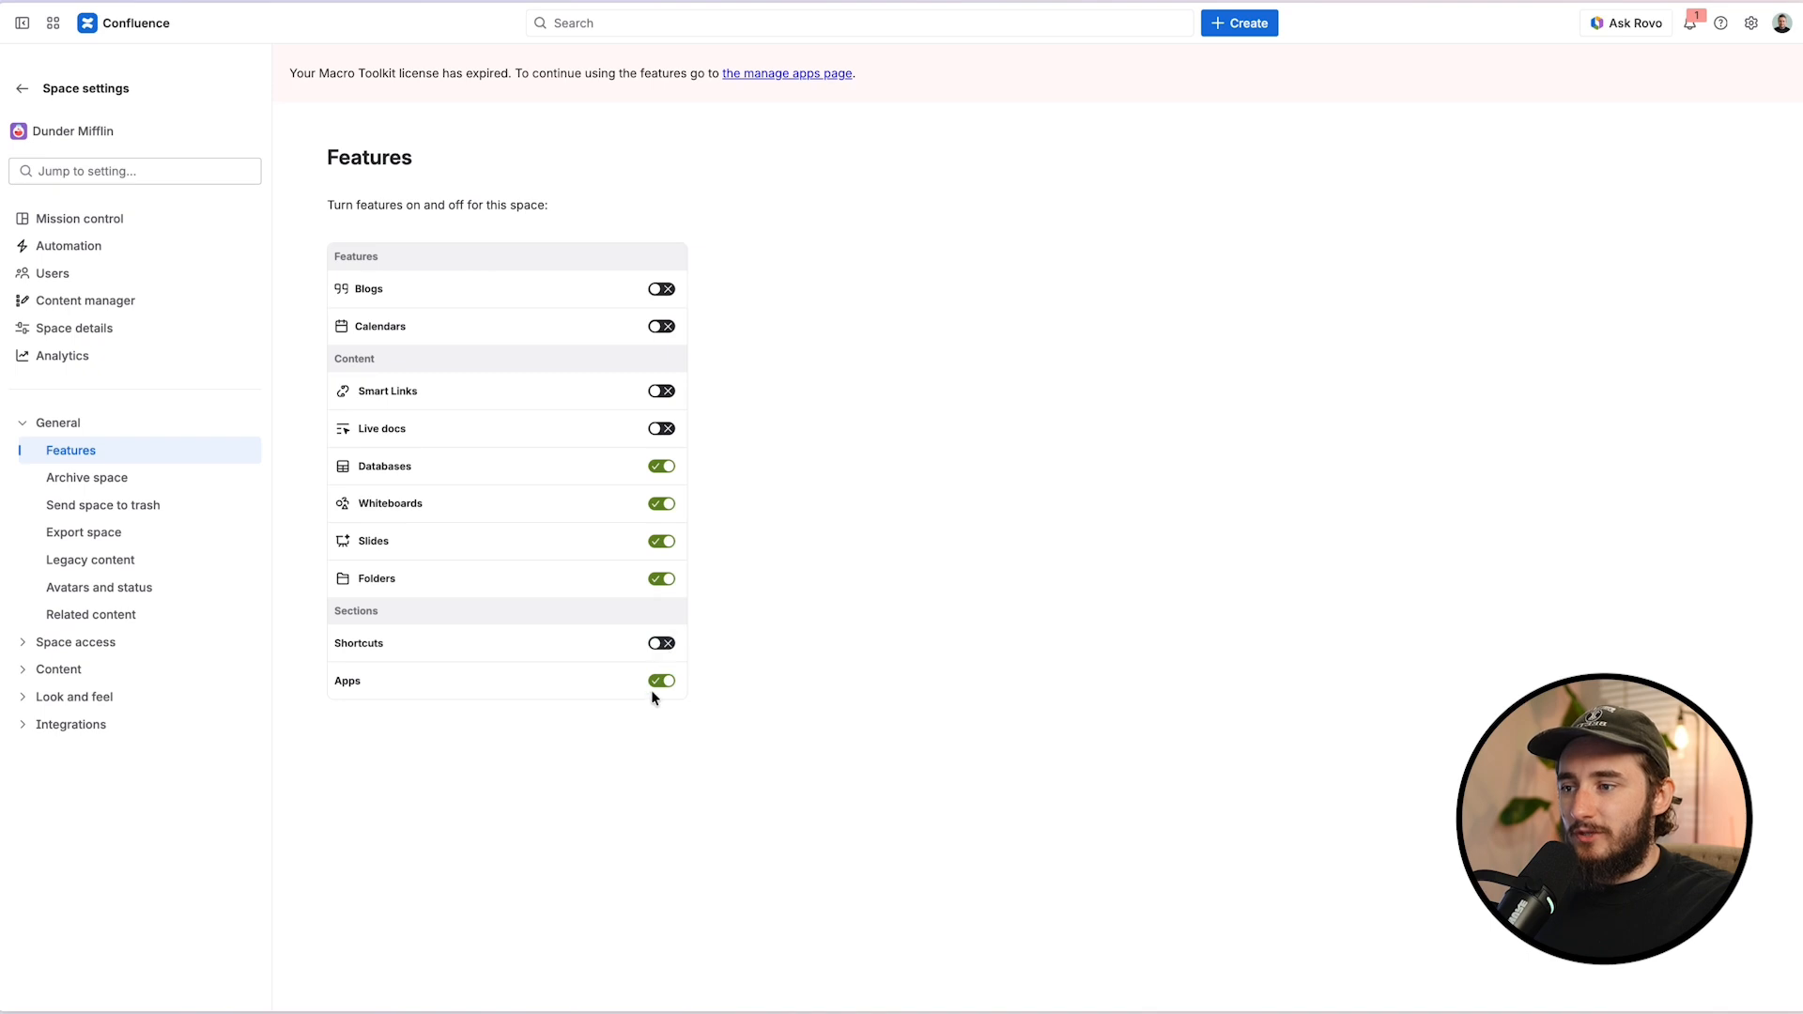
left_click(659, 683)
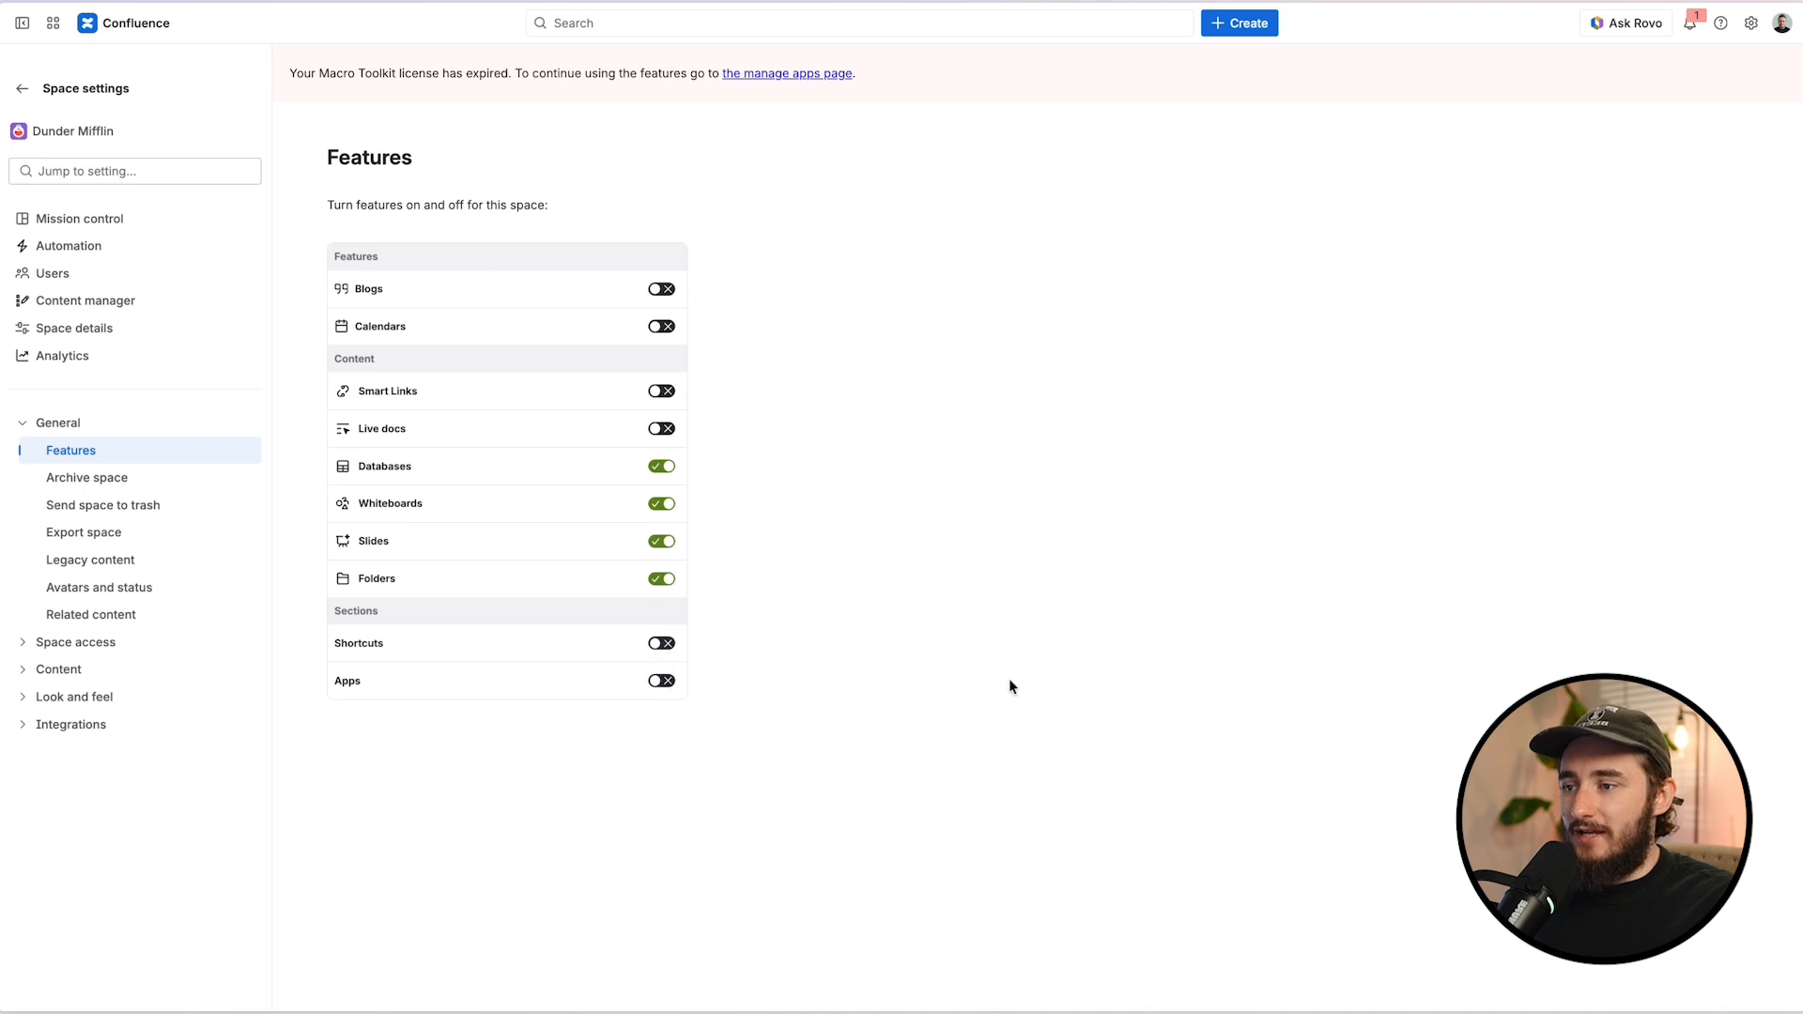
left_click(22, 88)
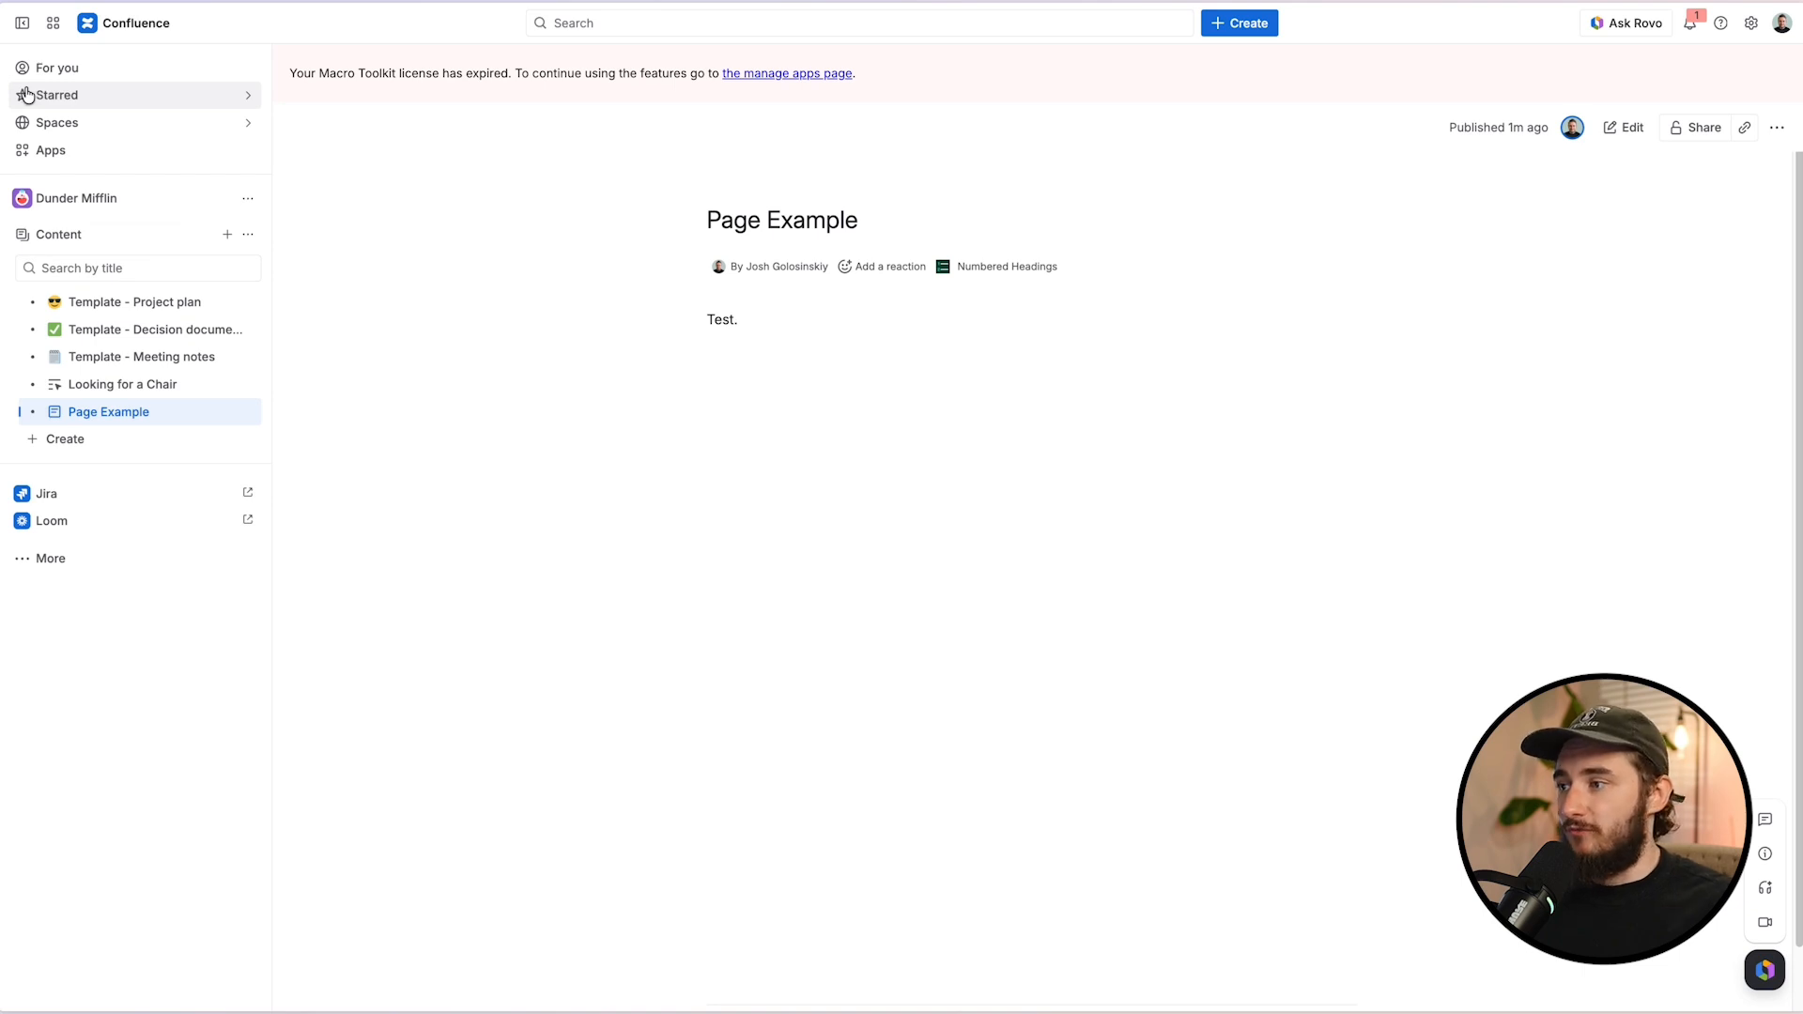
Step: Create a folder named "Folder" in the Dunder Mifflin space's content
left_click(119, 439)
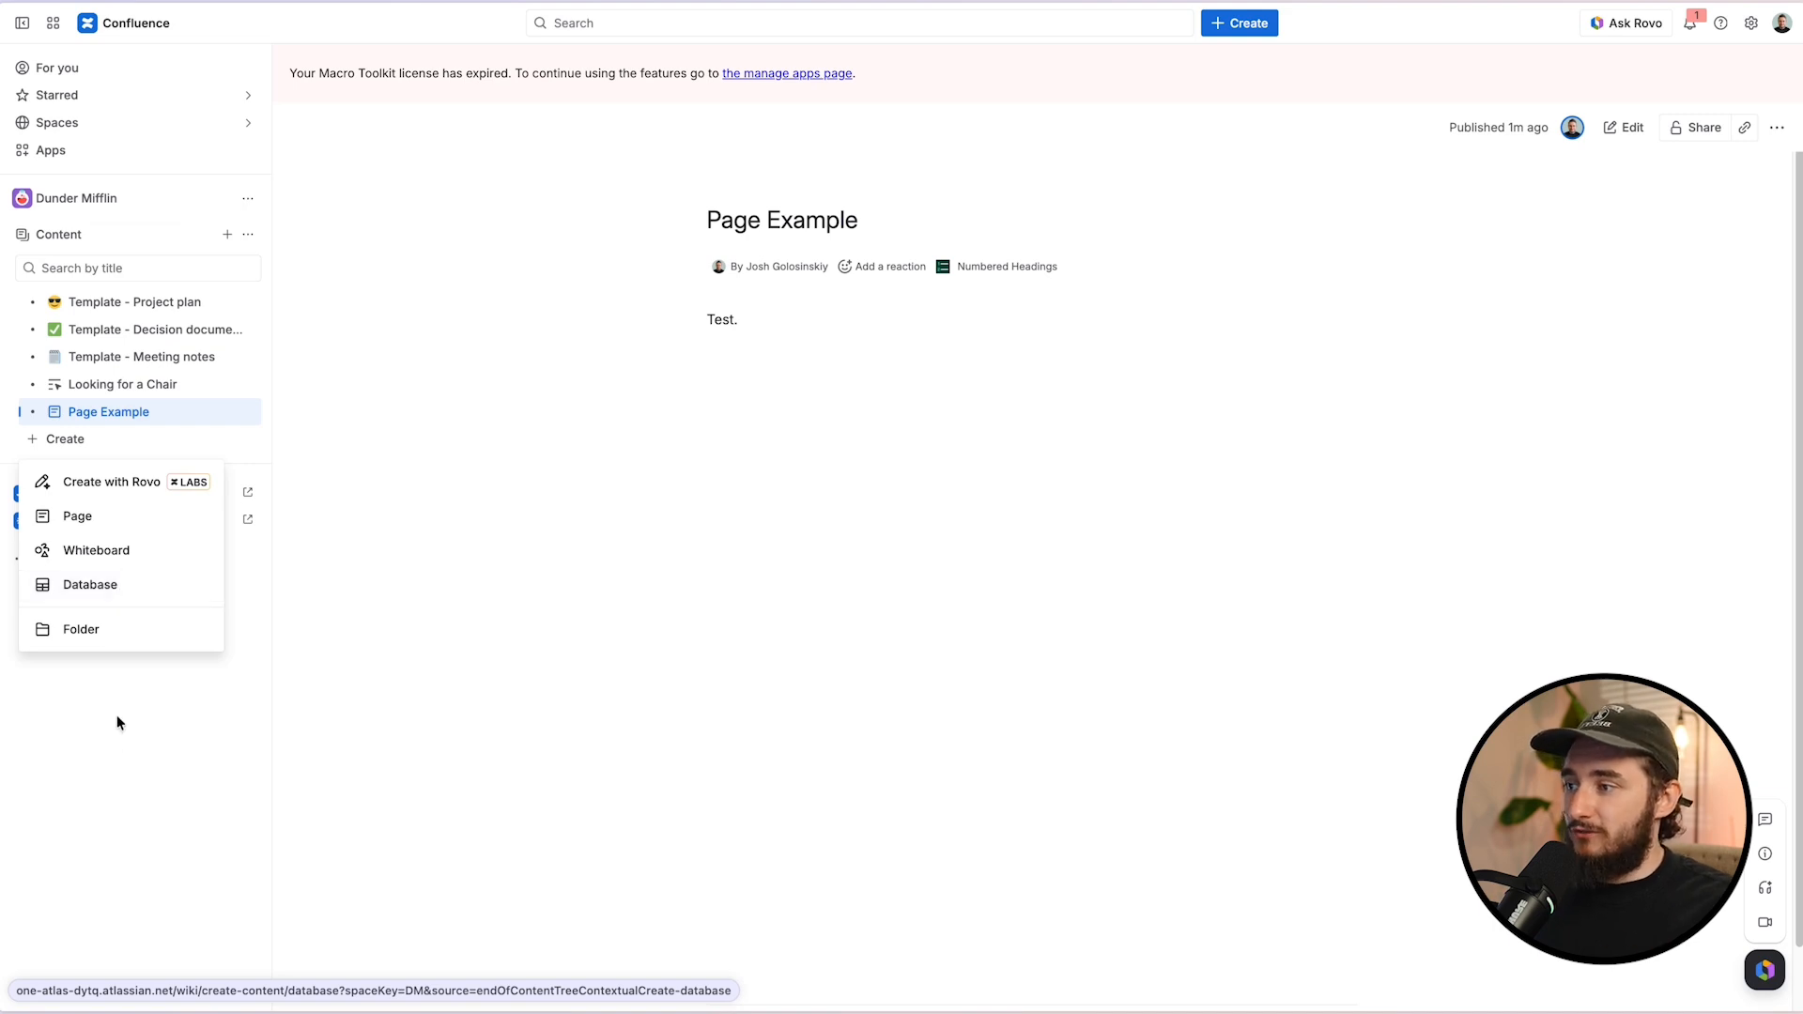
left_click(127, 638)
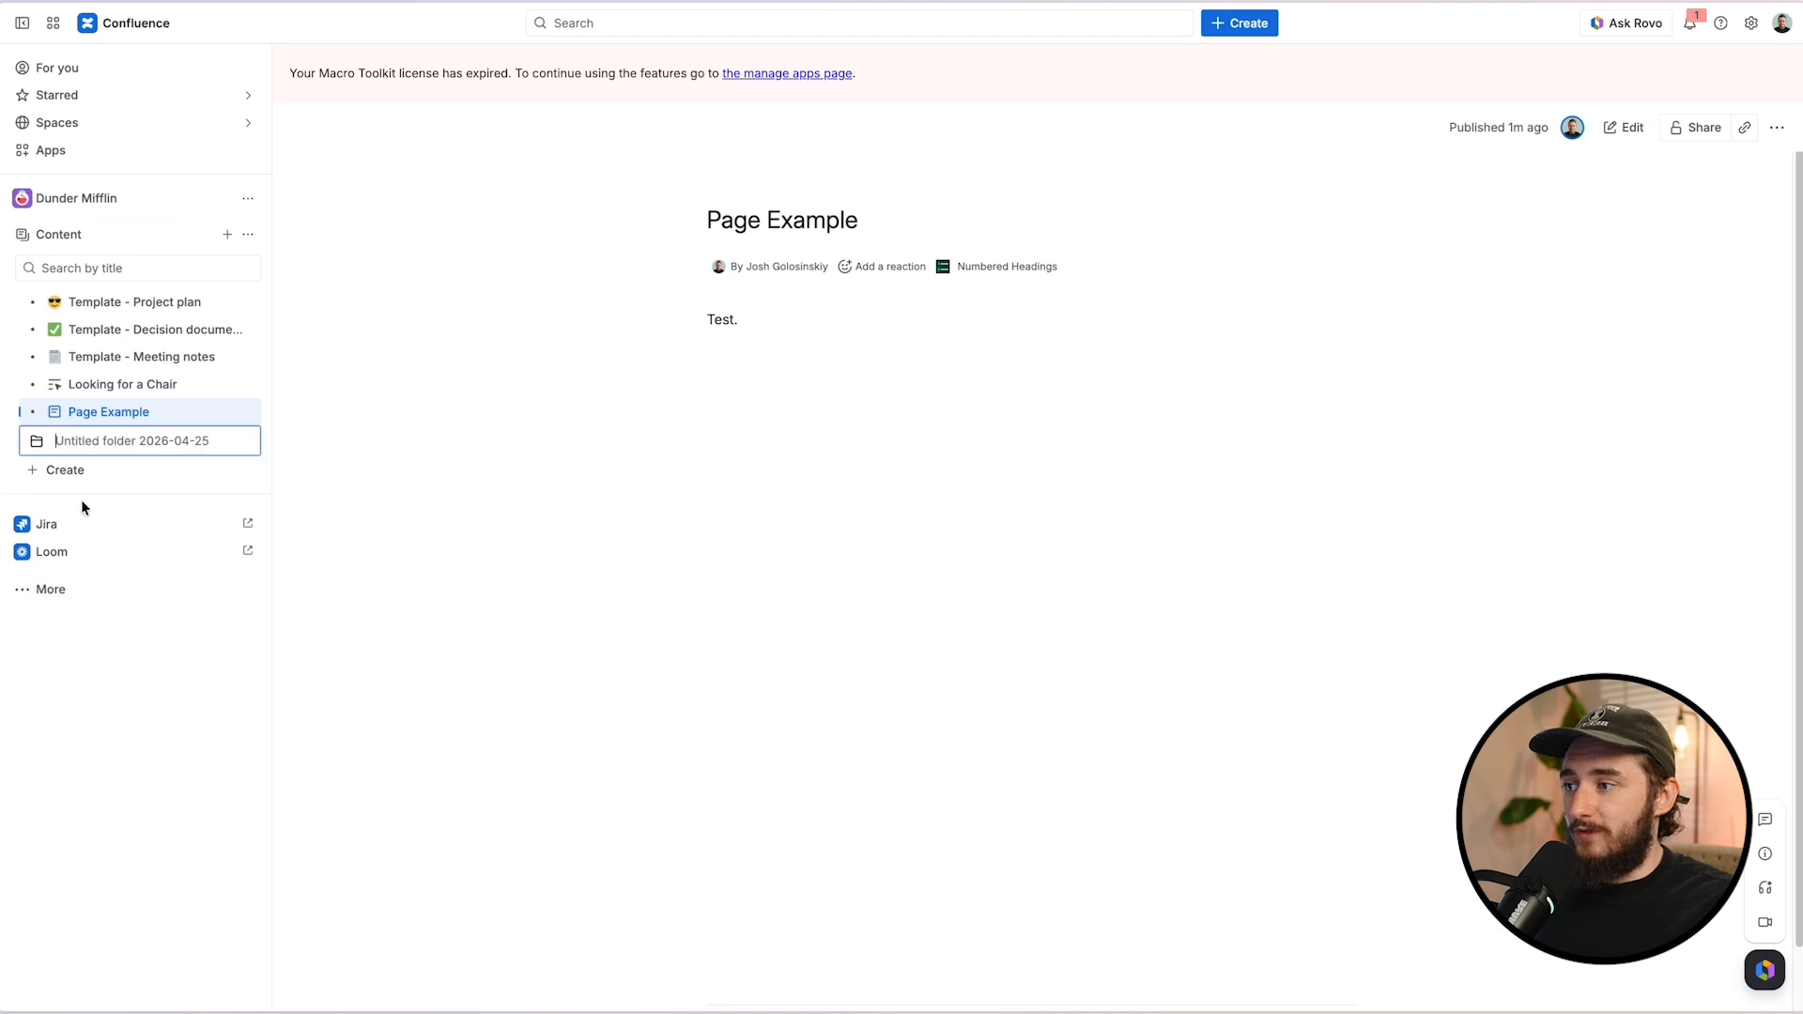
type("Folder")
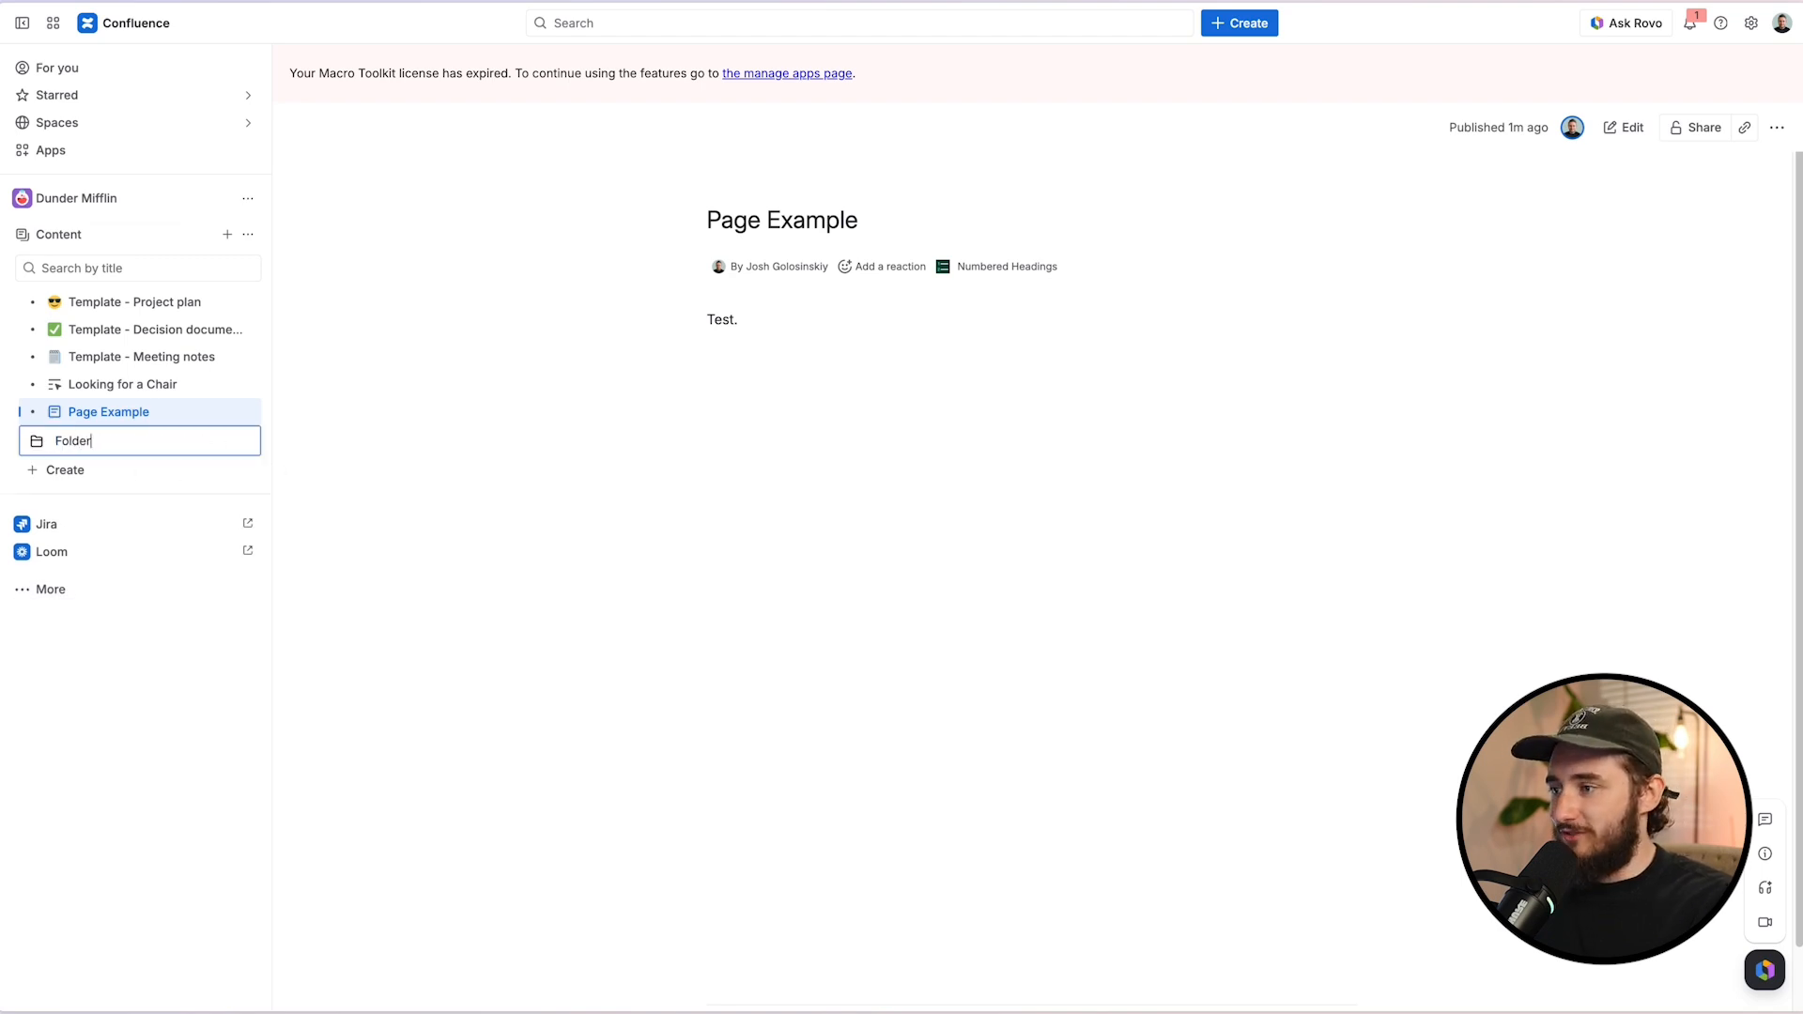
key("Return")
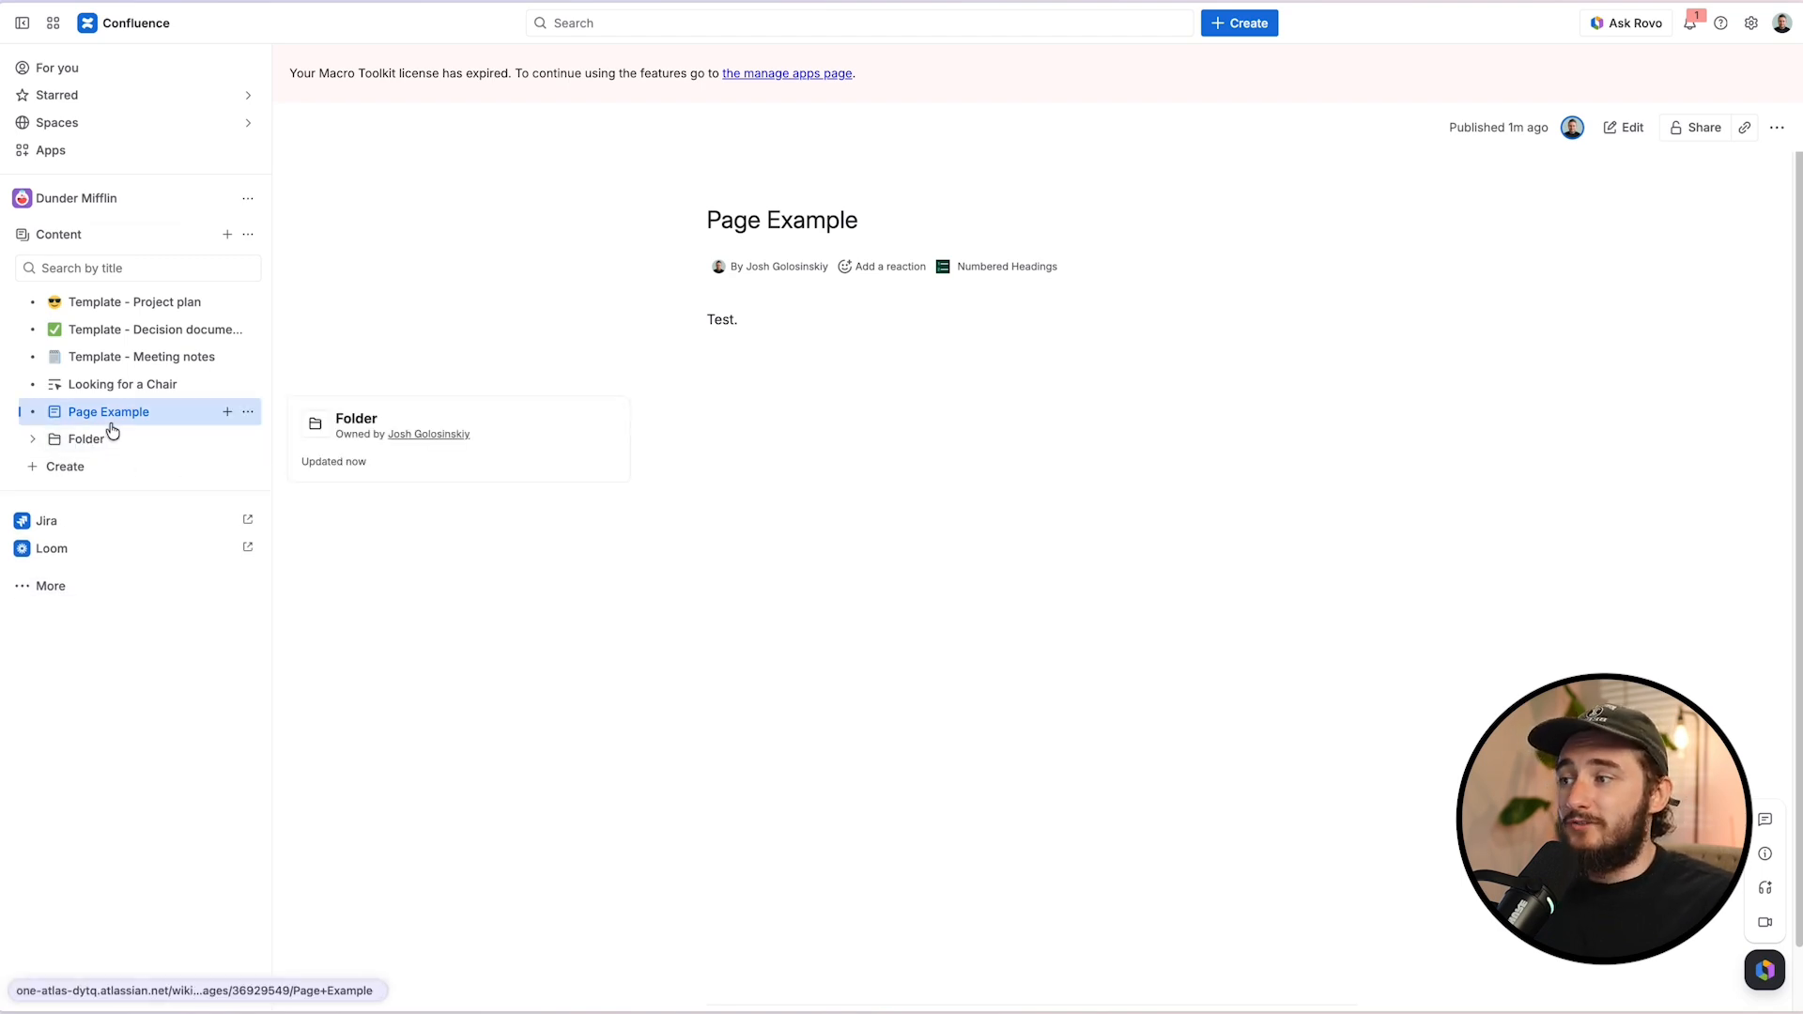
Step: Move "Page Example" and "Looking for a Chair" into Folder, check its contents and collapse it
mouse_move(111, 419)
left_mouse_down()
mouse_move(115, 434)
mouse_move(116, 418)
left_mouse_up()
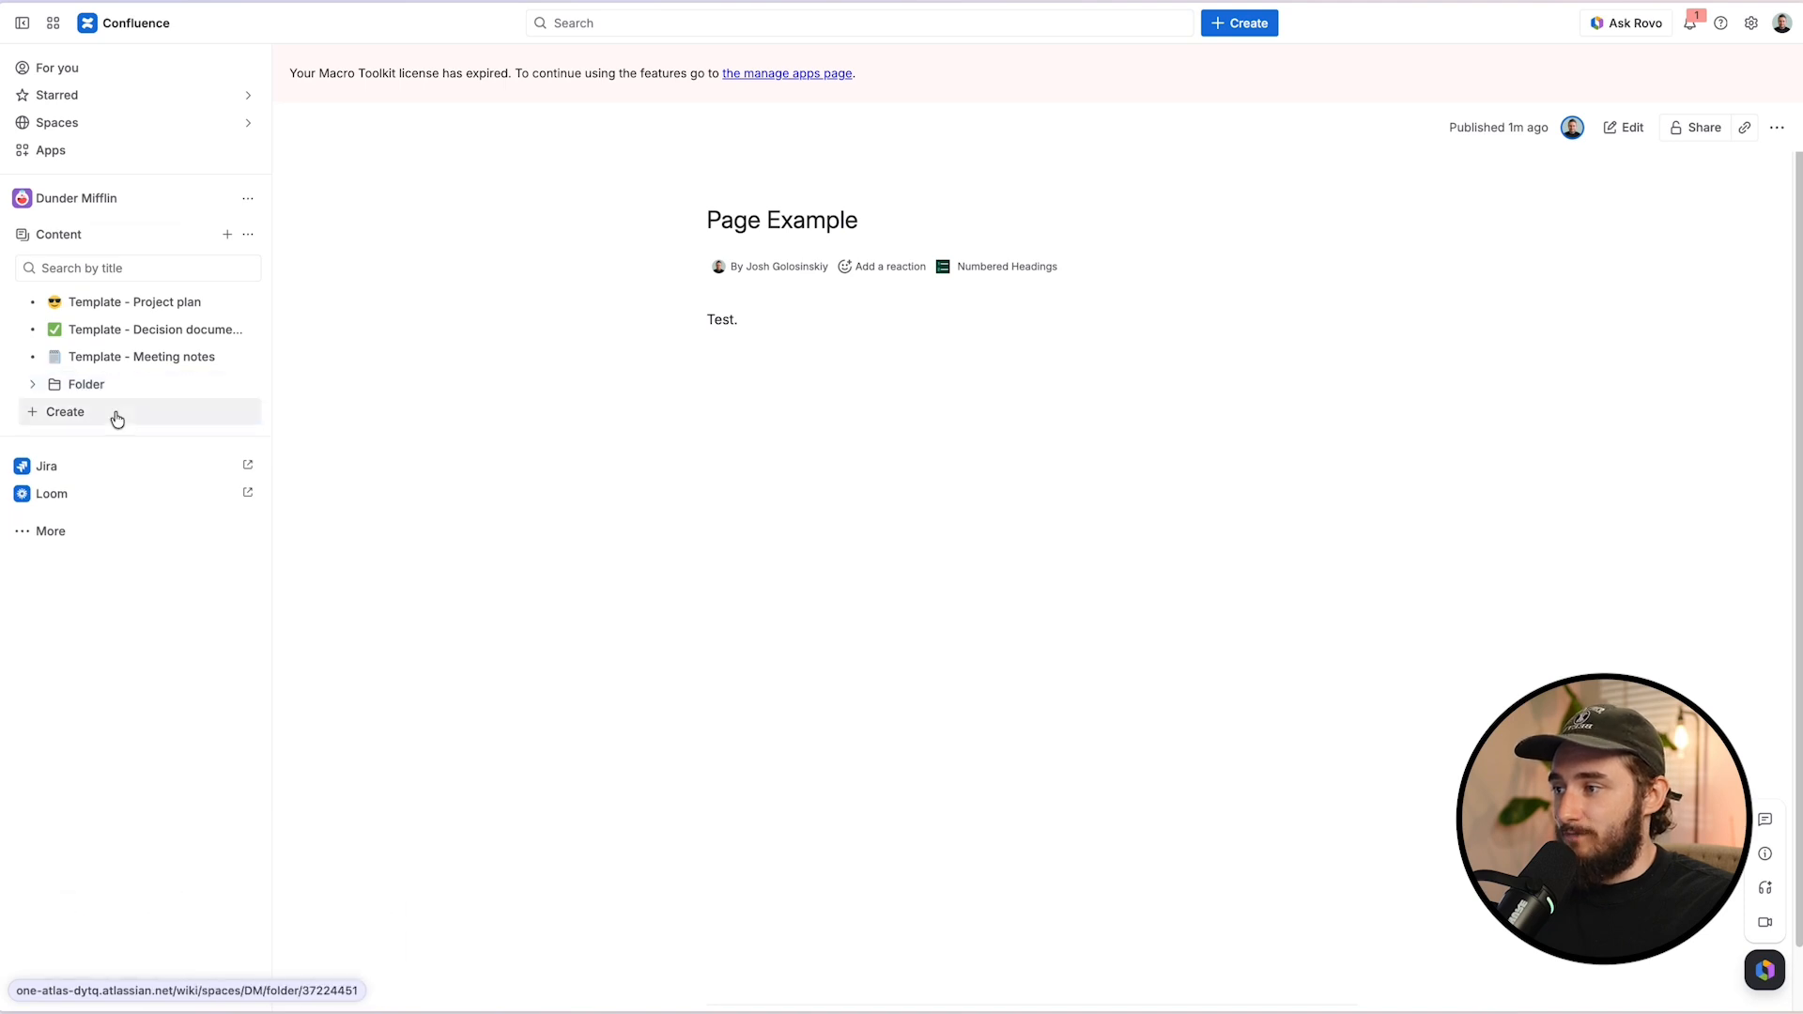
left_click(102, 392)
left_click(102, 393)
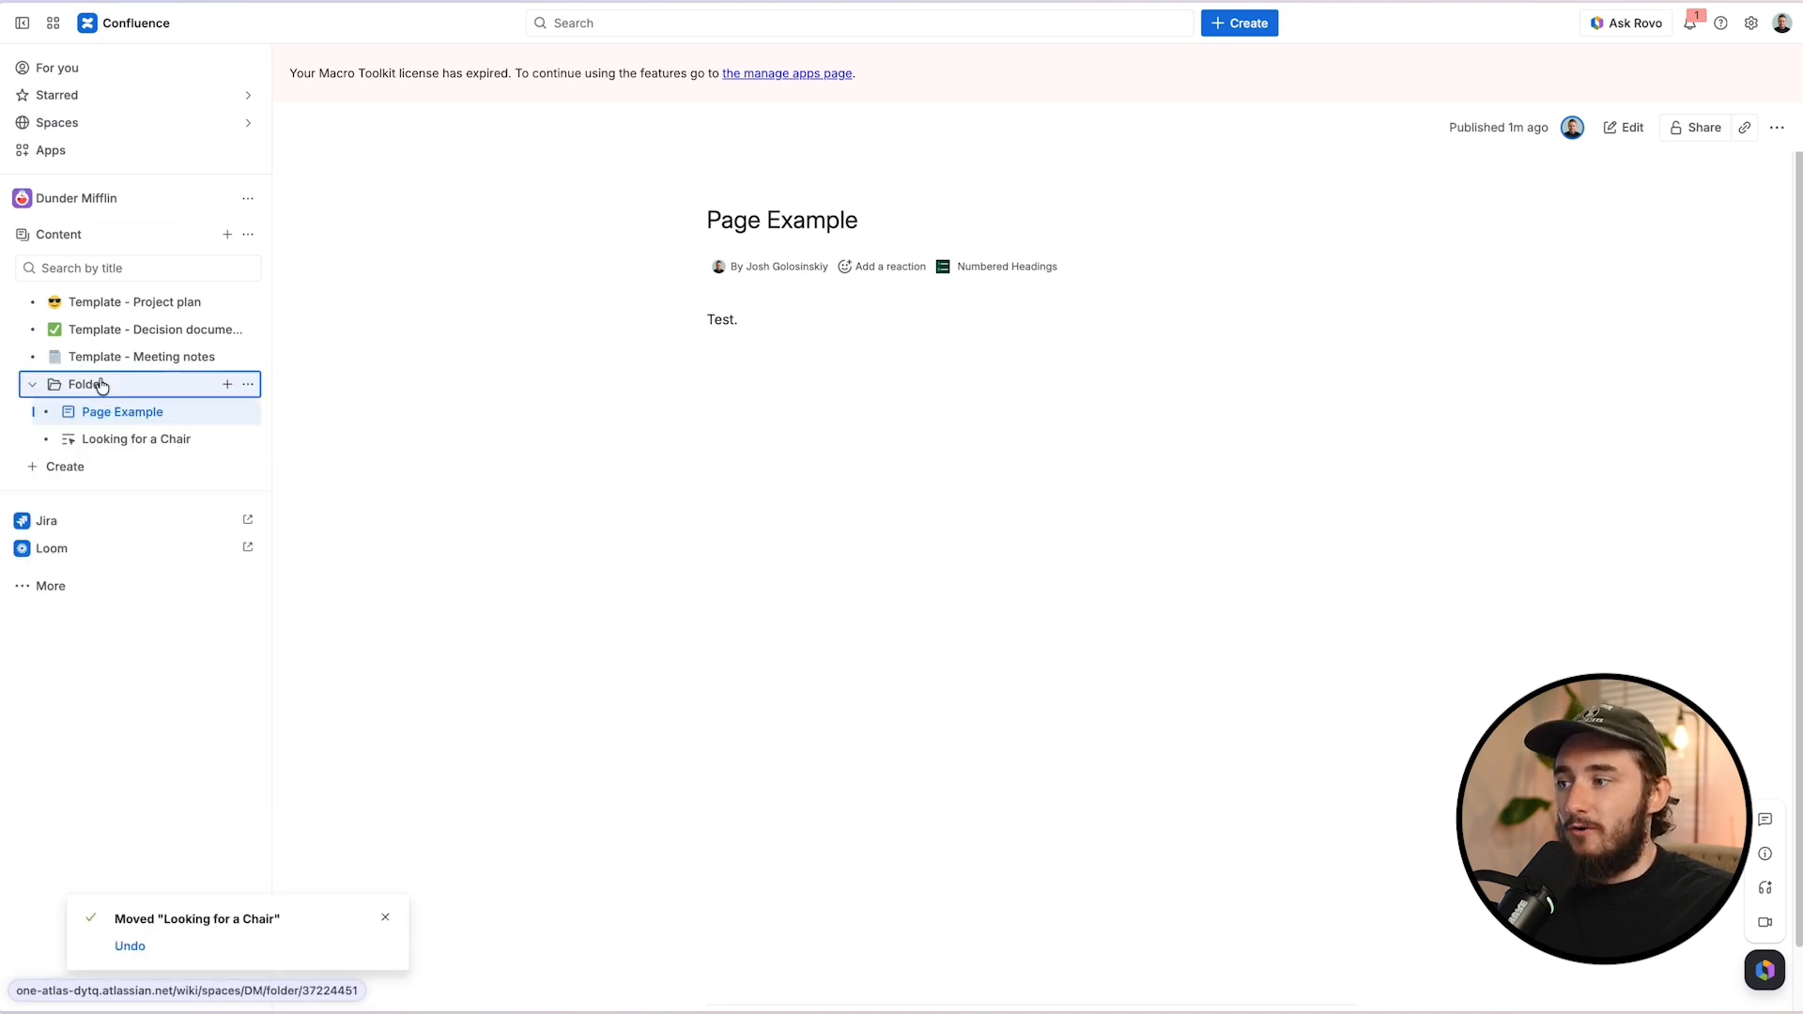
left_click(101, 392)
Step: Nest the Meeting notes and Decision documentation templates under "Template - Project plan" and open that parent template
left_click(141, 357)
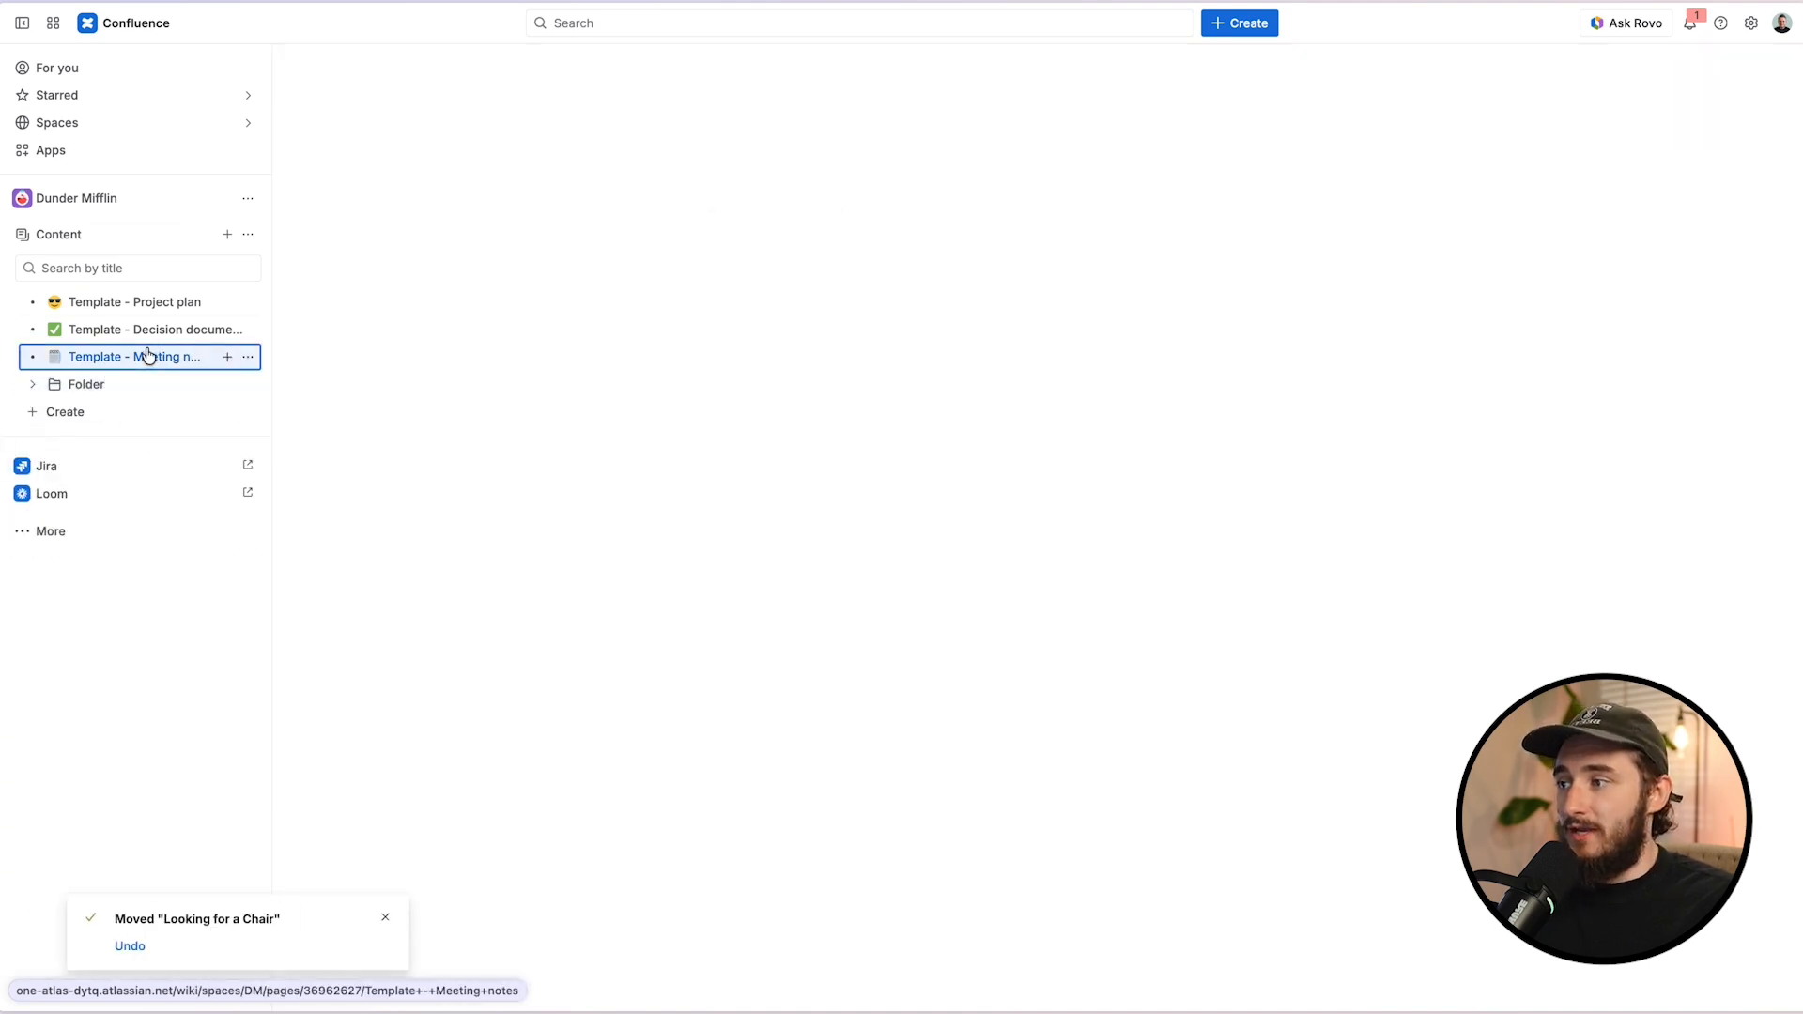
left_click_drag(147, 355, 113, 302)
left_click(129, 308)
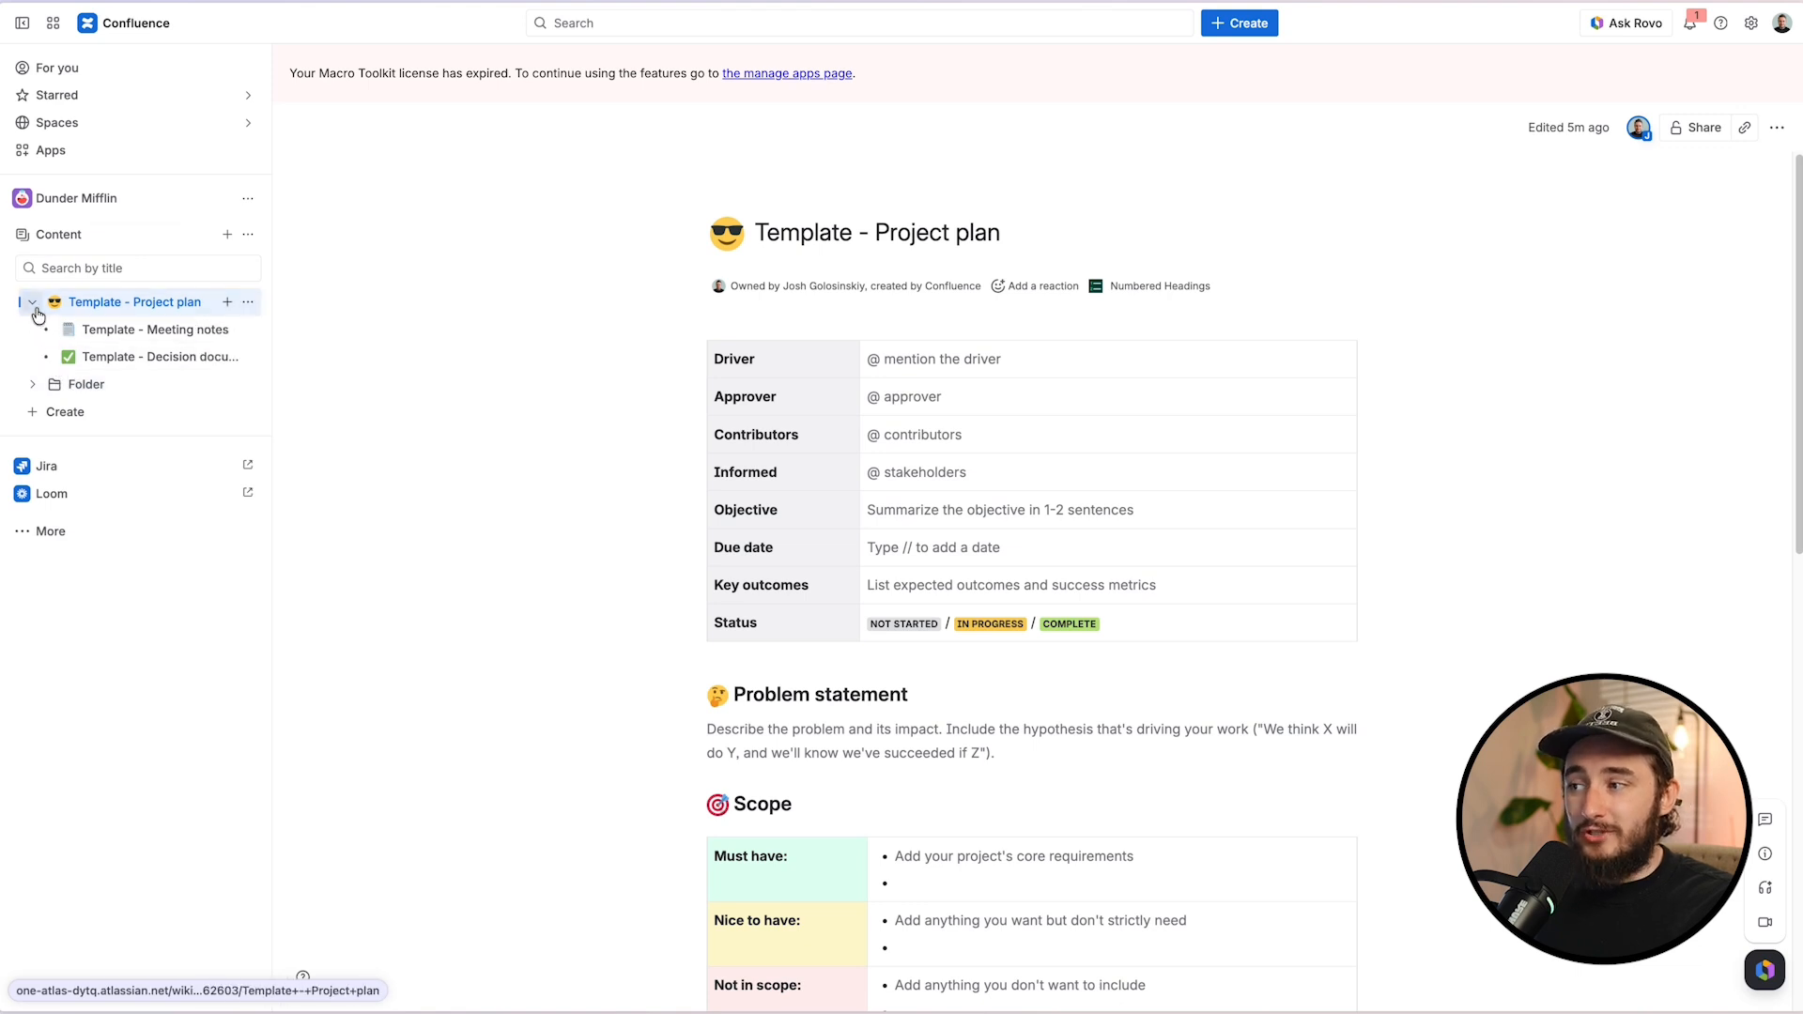
Step: Collapse the Project plan template's child pages, and expand Folder to view its contents before collapsing it again
left_click(32, 302)
left_click(32, 329)
left_click(92, 334)
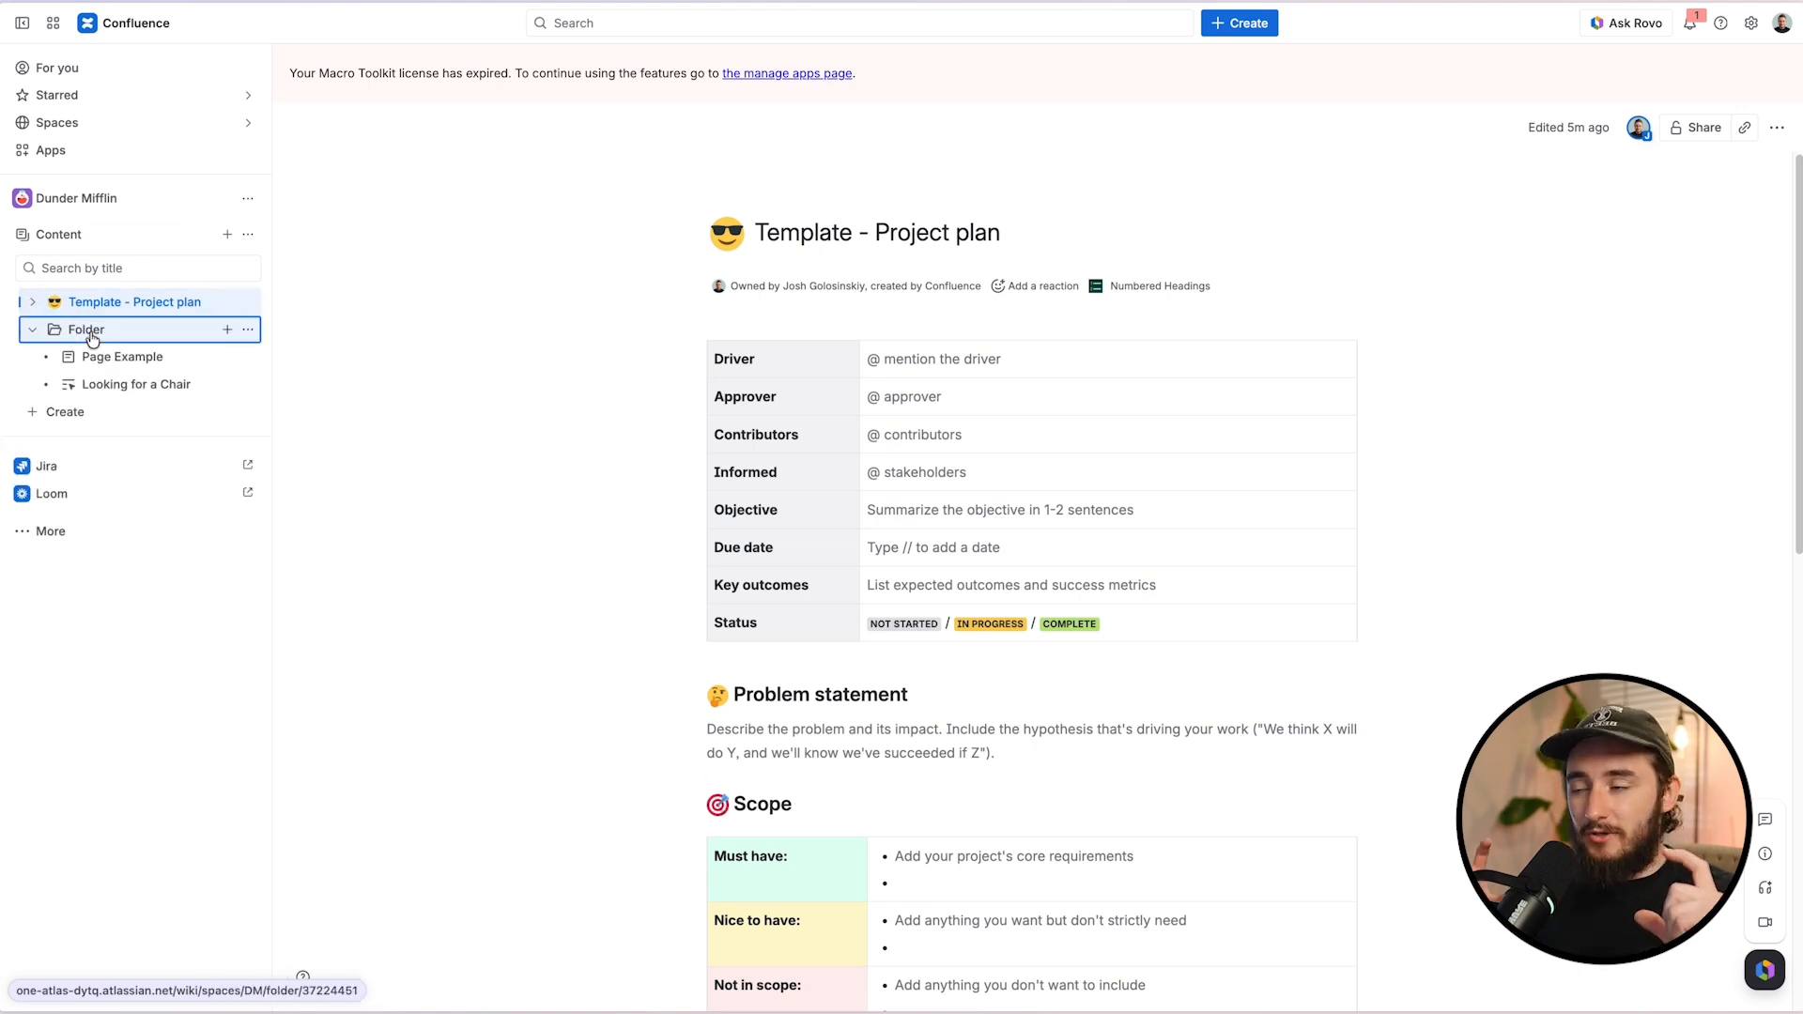
left_click(92, 339)
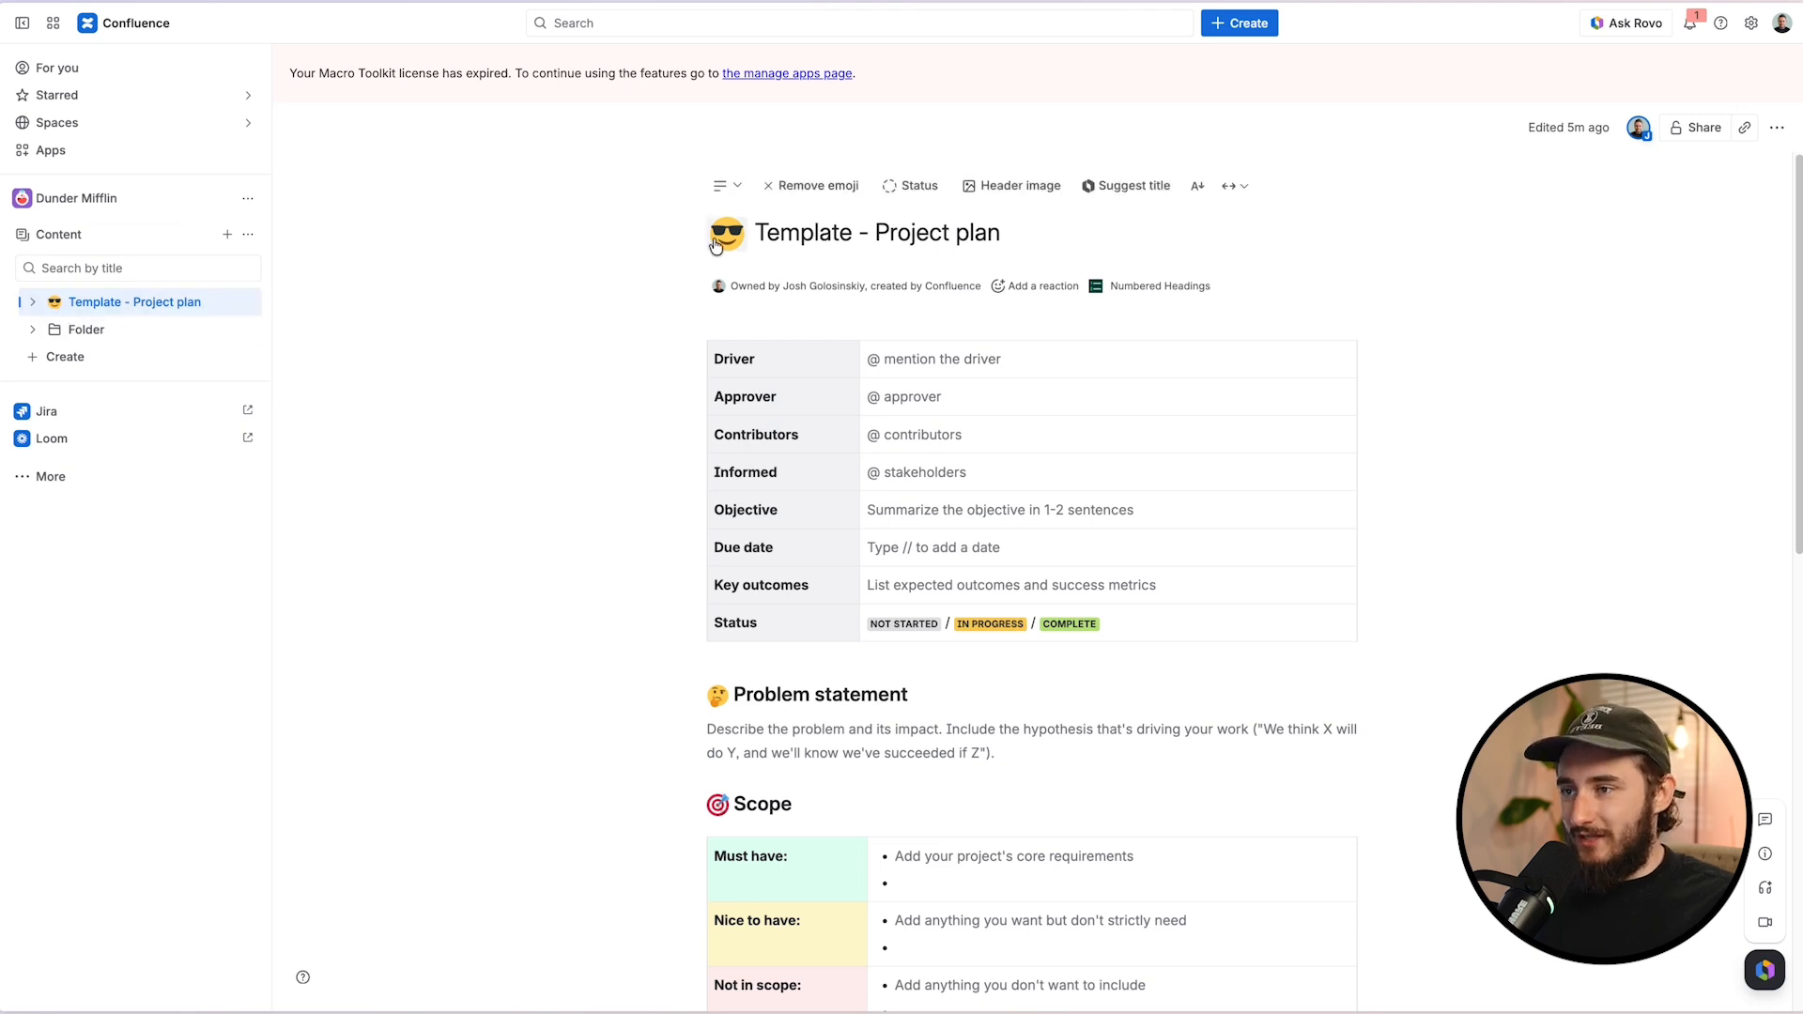
Step: Review the content types that can be created in the space, and briefly view the Rovo assistant chat
mouse_move(52, 327)
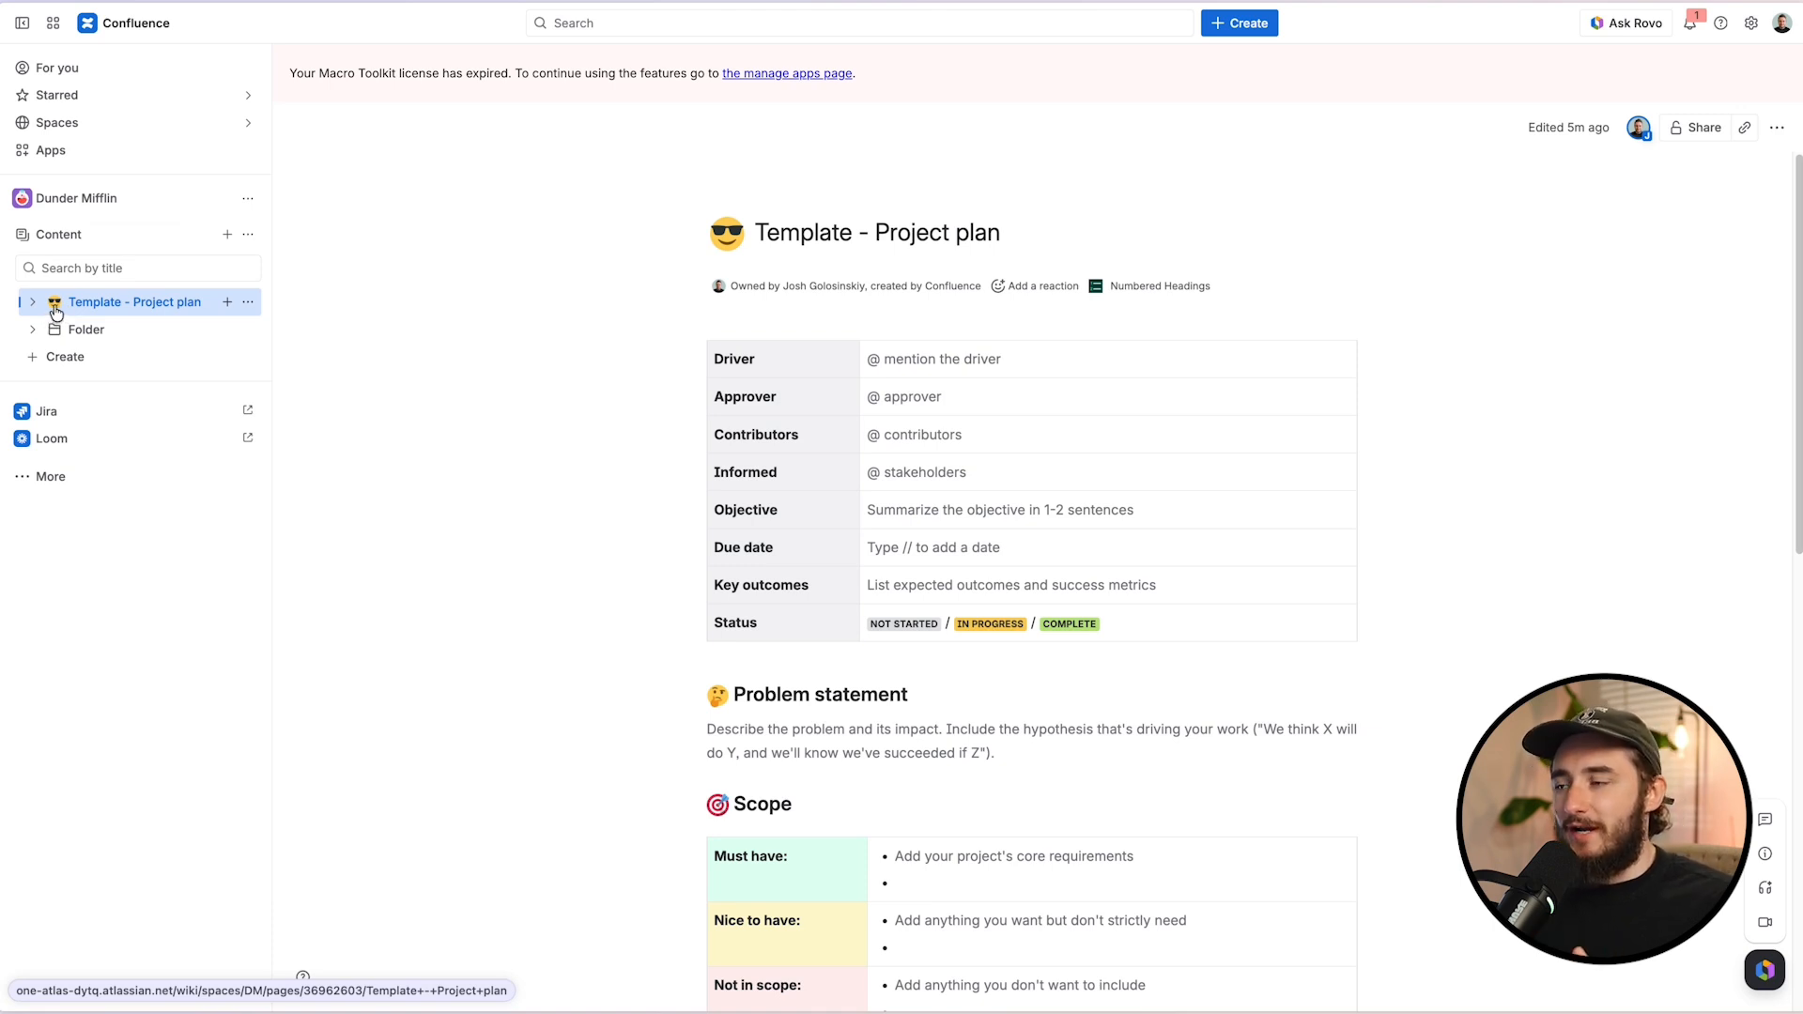
left_click(70, 357)
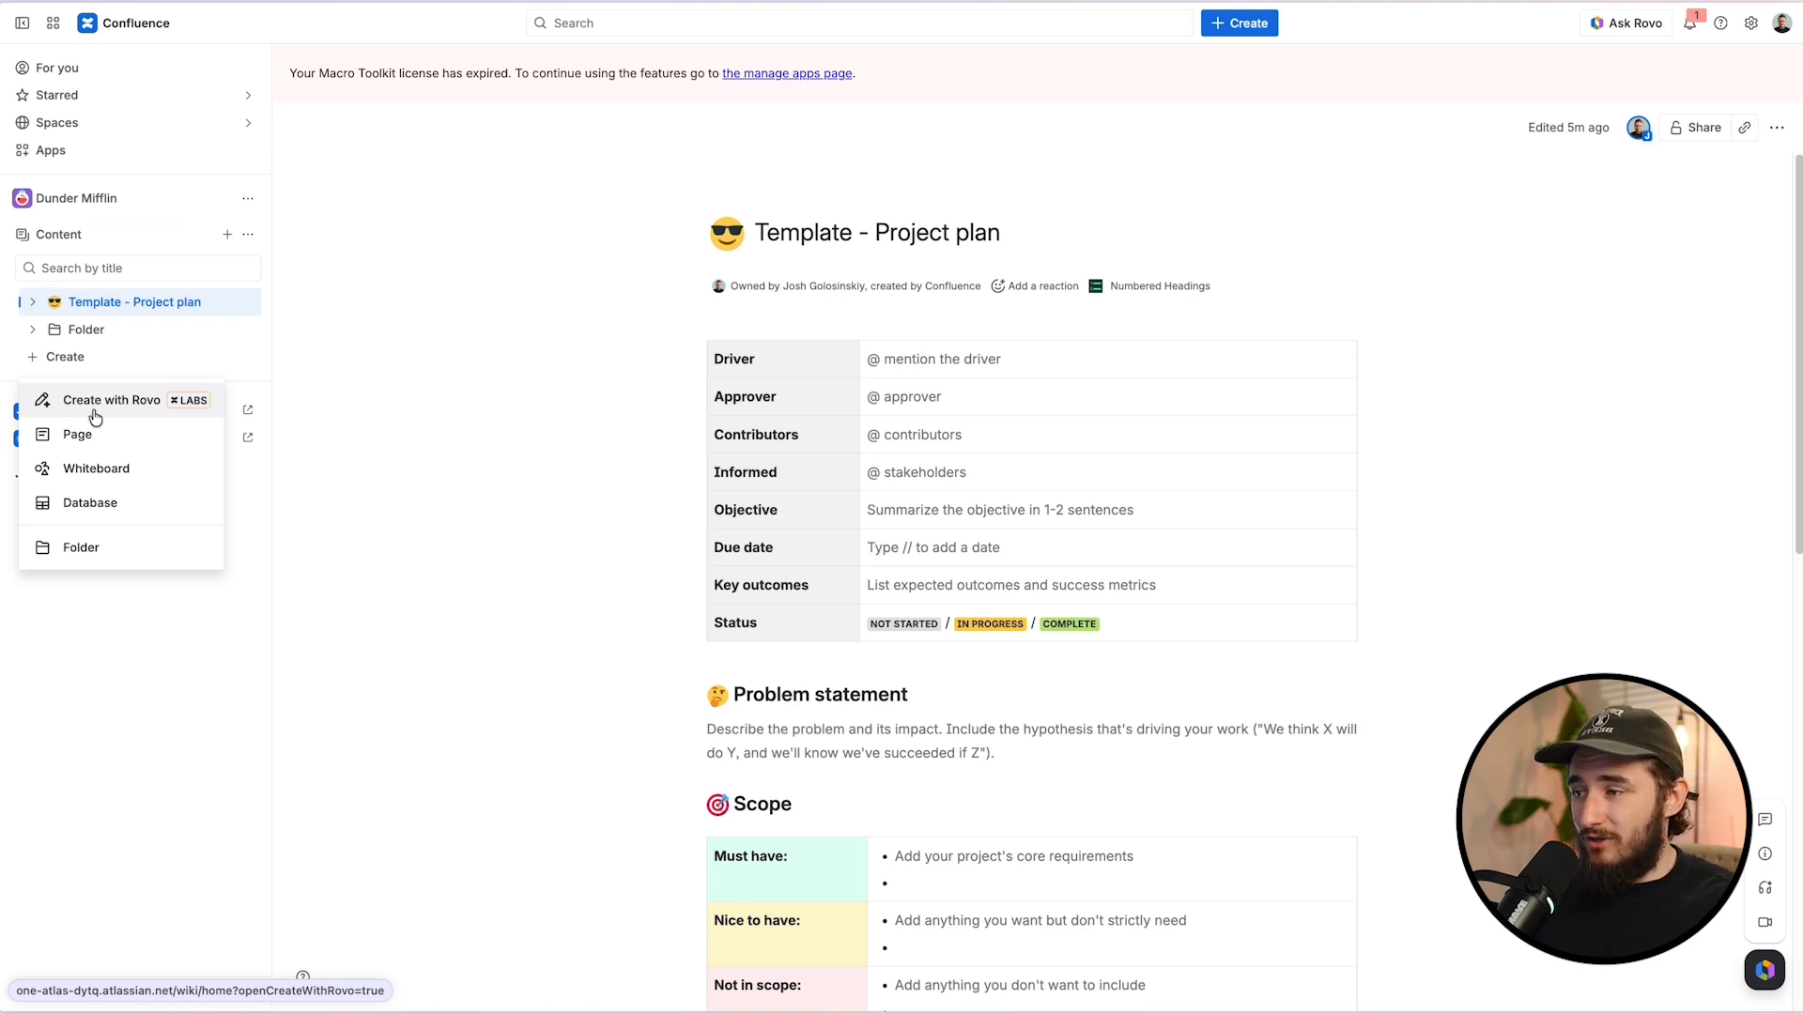
left_click(379, 338)
left_click(1629, 22)
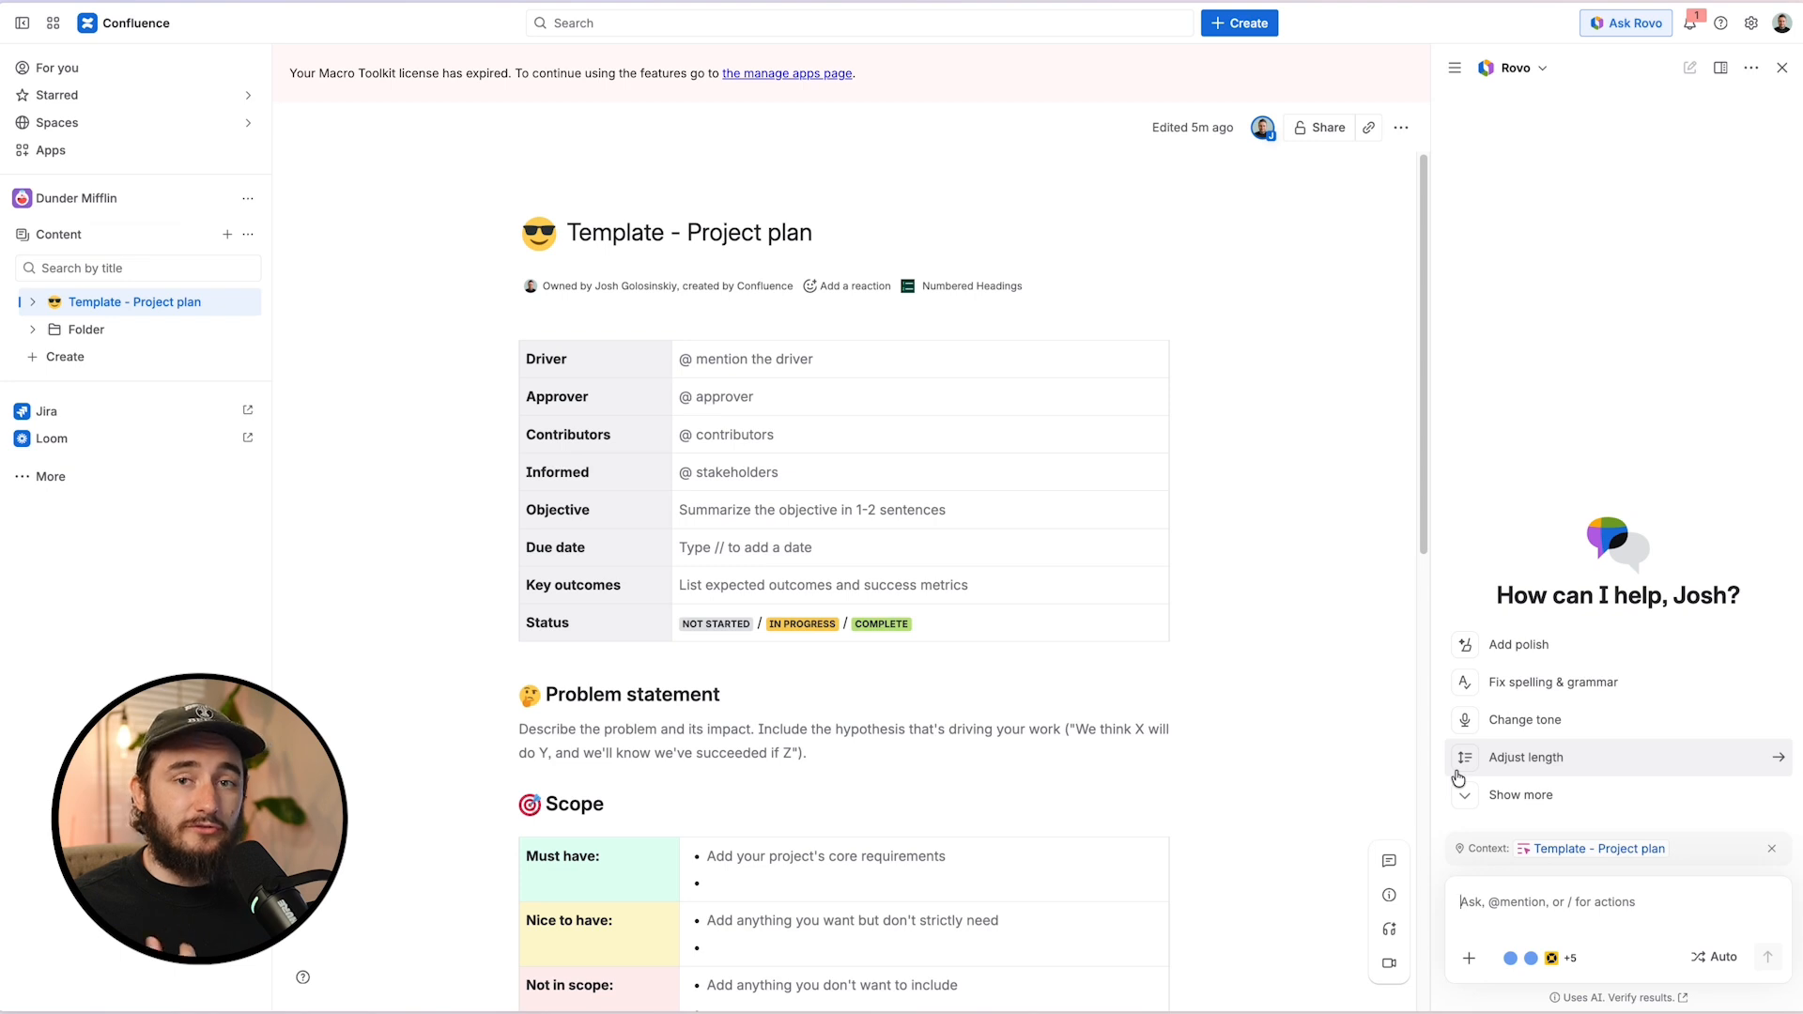
left_click(1781, 68)
Step: Create a whiteboard in the Dunder Mifflin space from the Gap analysis template
left_click(98, 360)
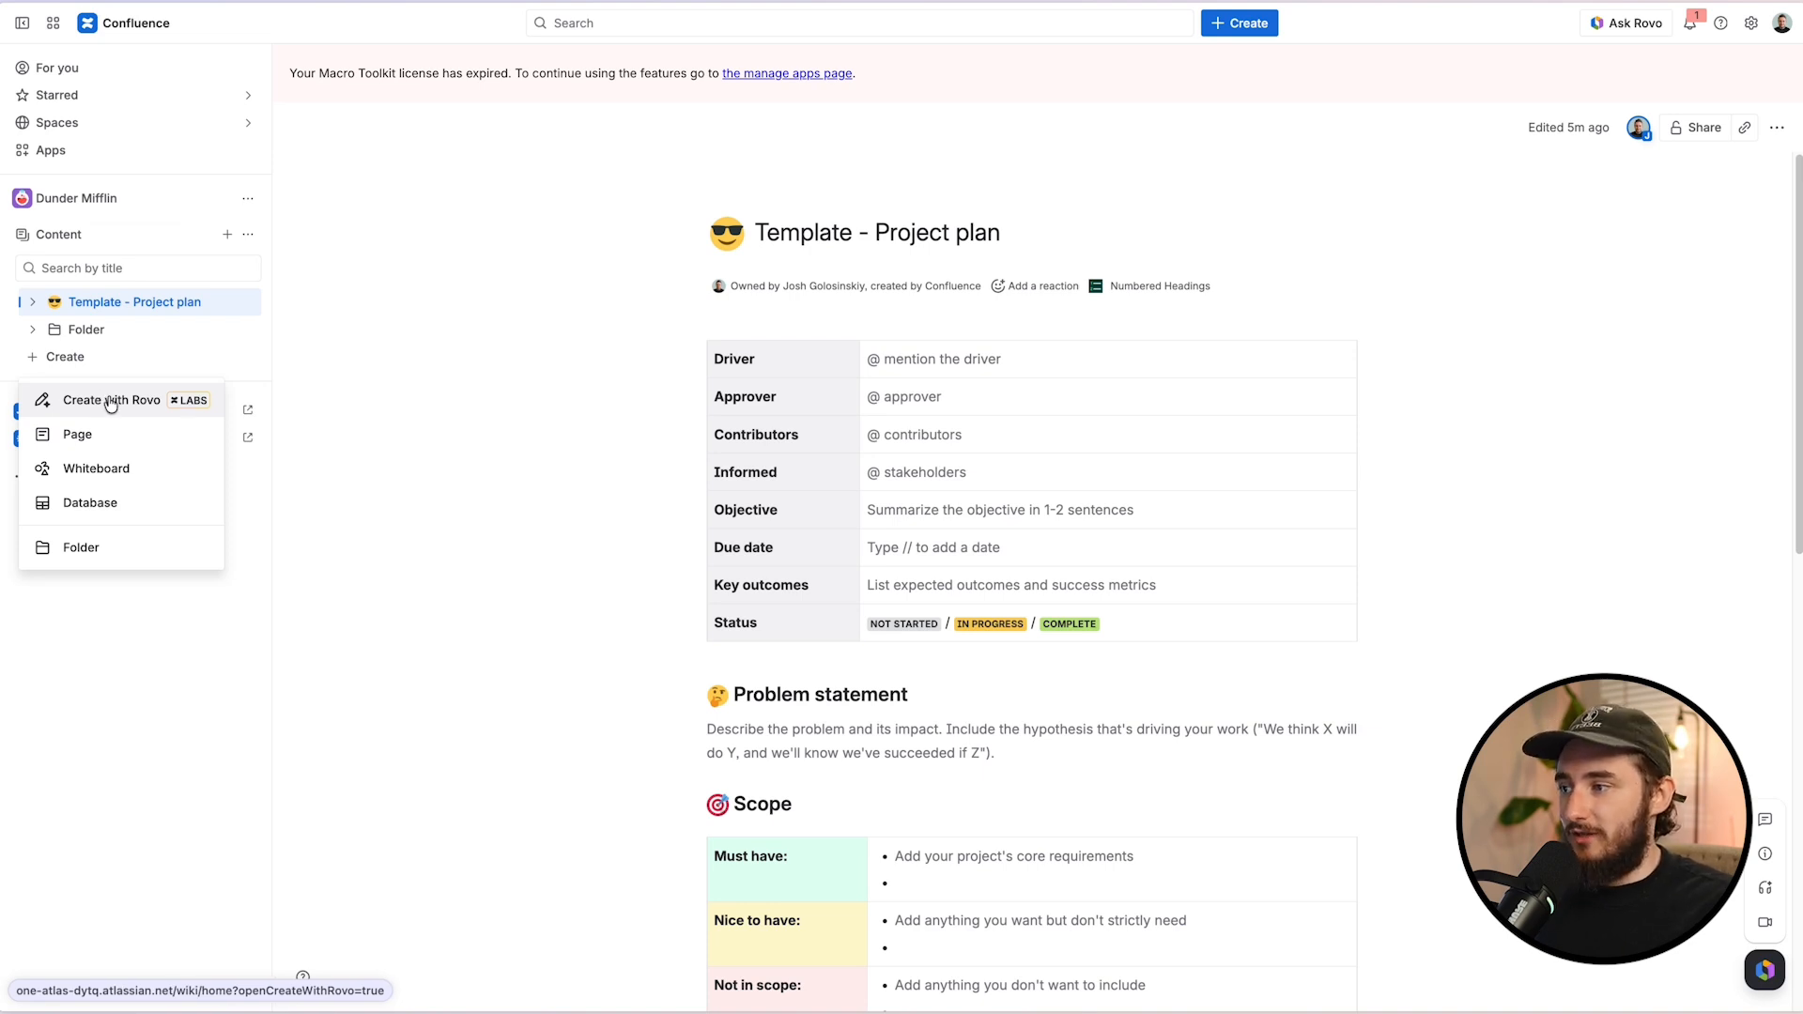
left_click(128, 476)
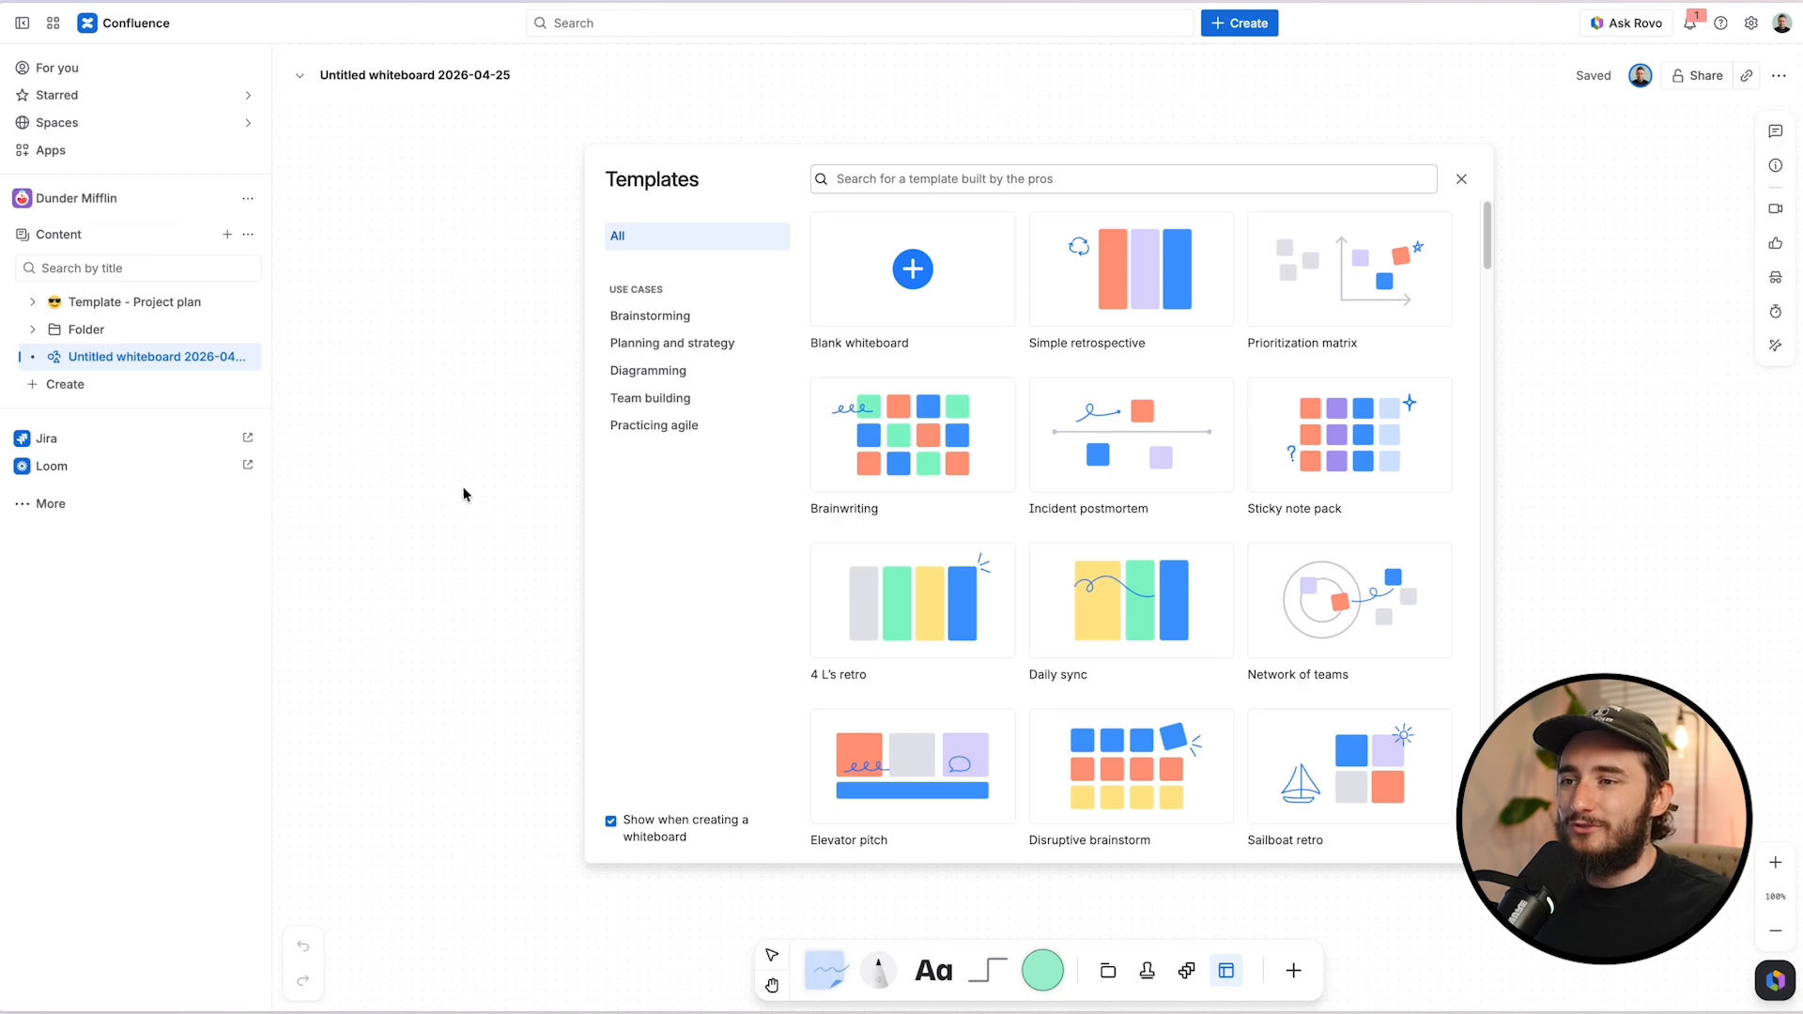
scroll(1074, 652, "down", 5)
scroll(1094, 654, "down", 1)
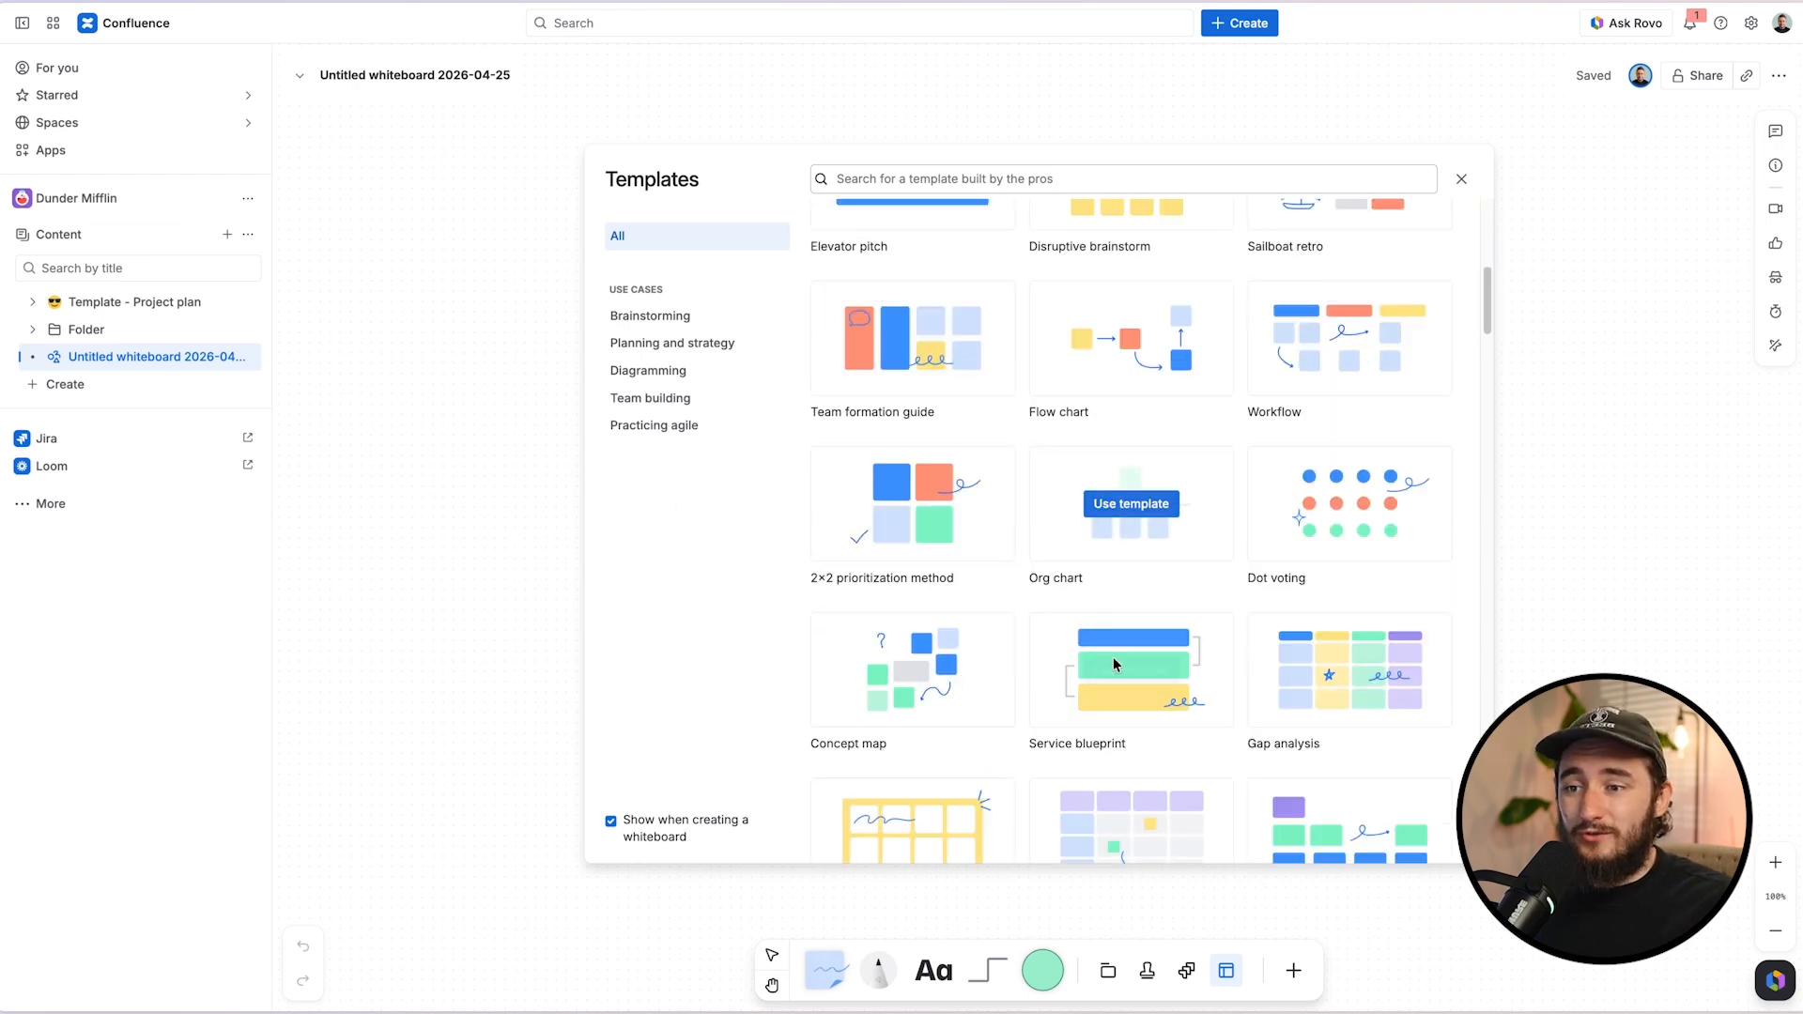
left_click(1352, 670)
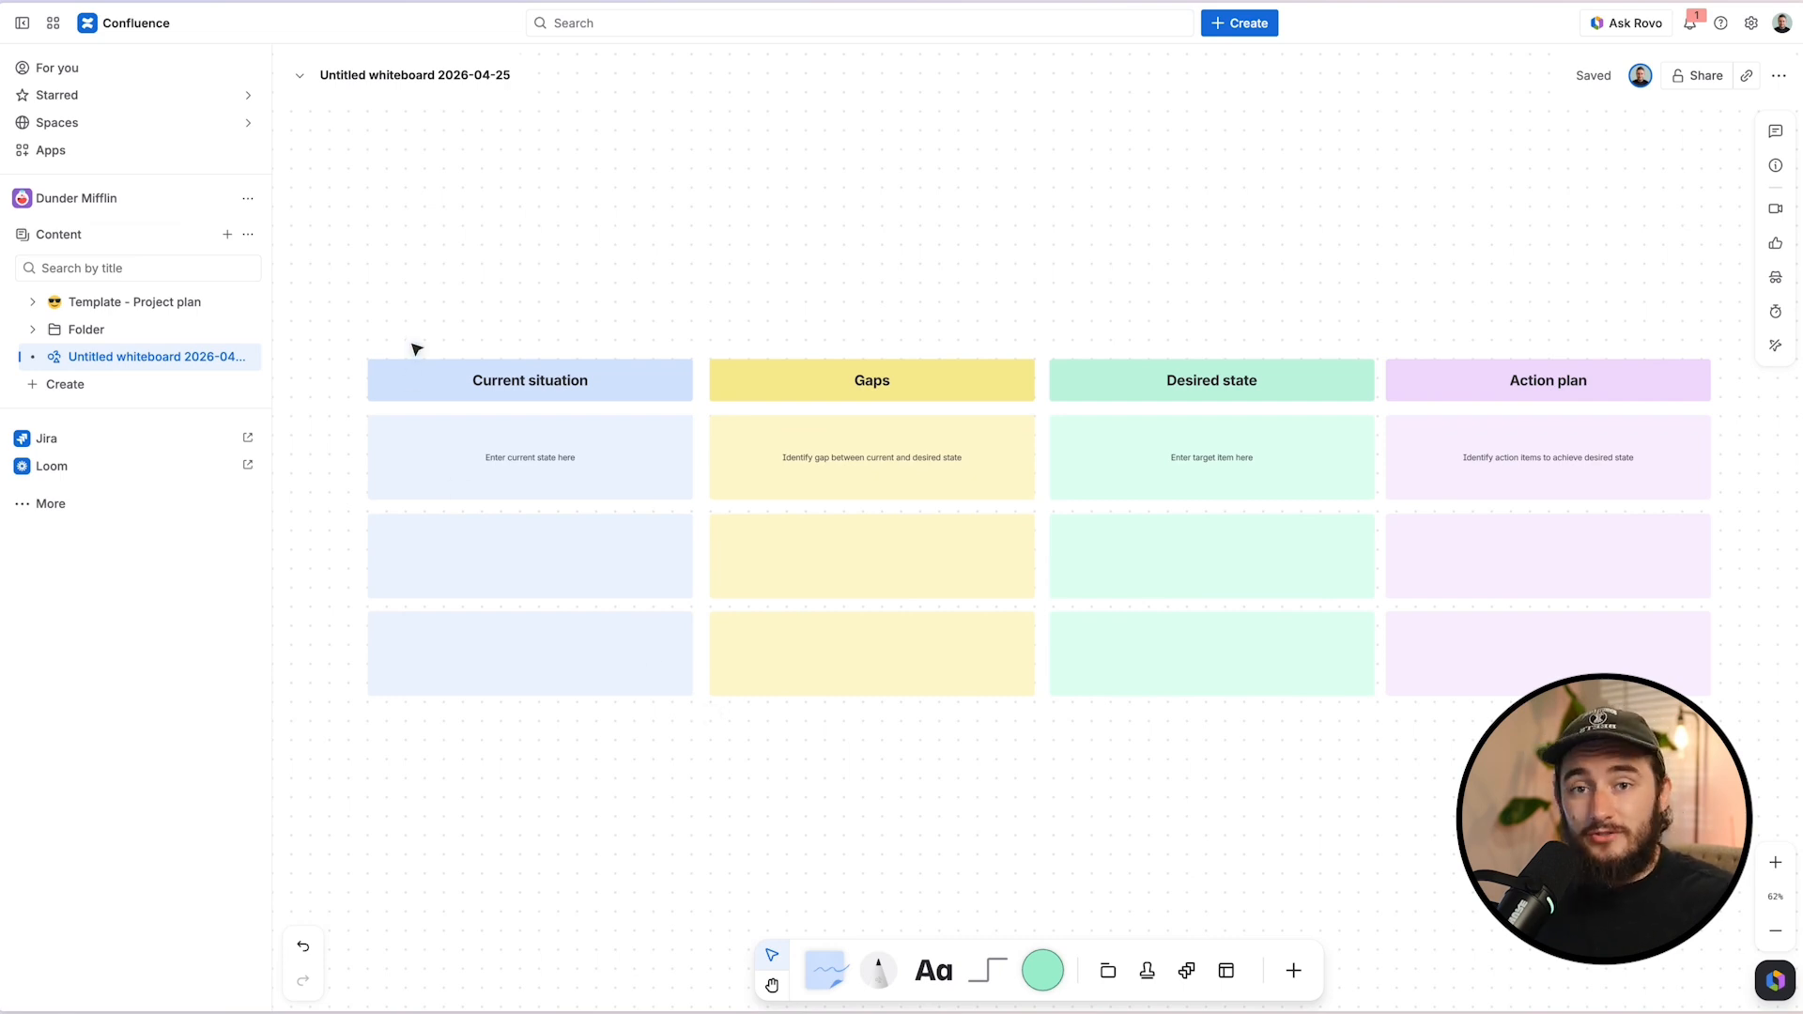
Step: Review the Jira work item form for the first Current situation box, and close it without creating a work item
left_click(420, 463)
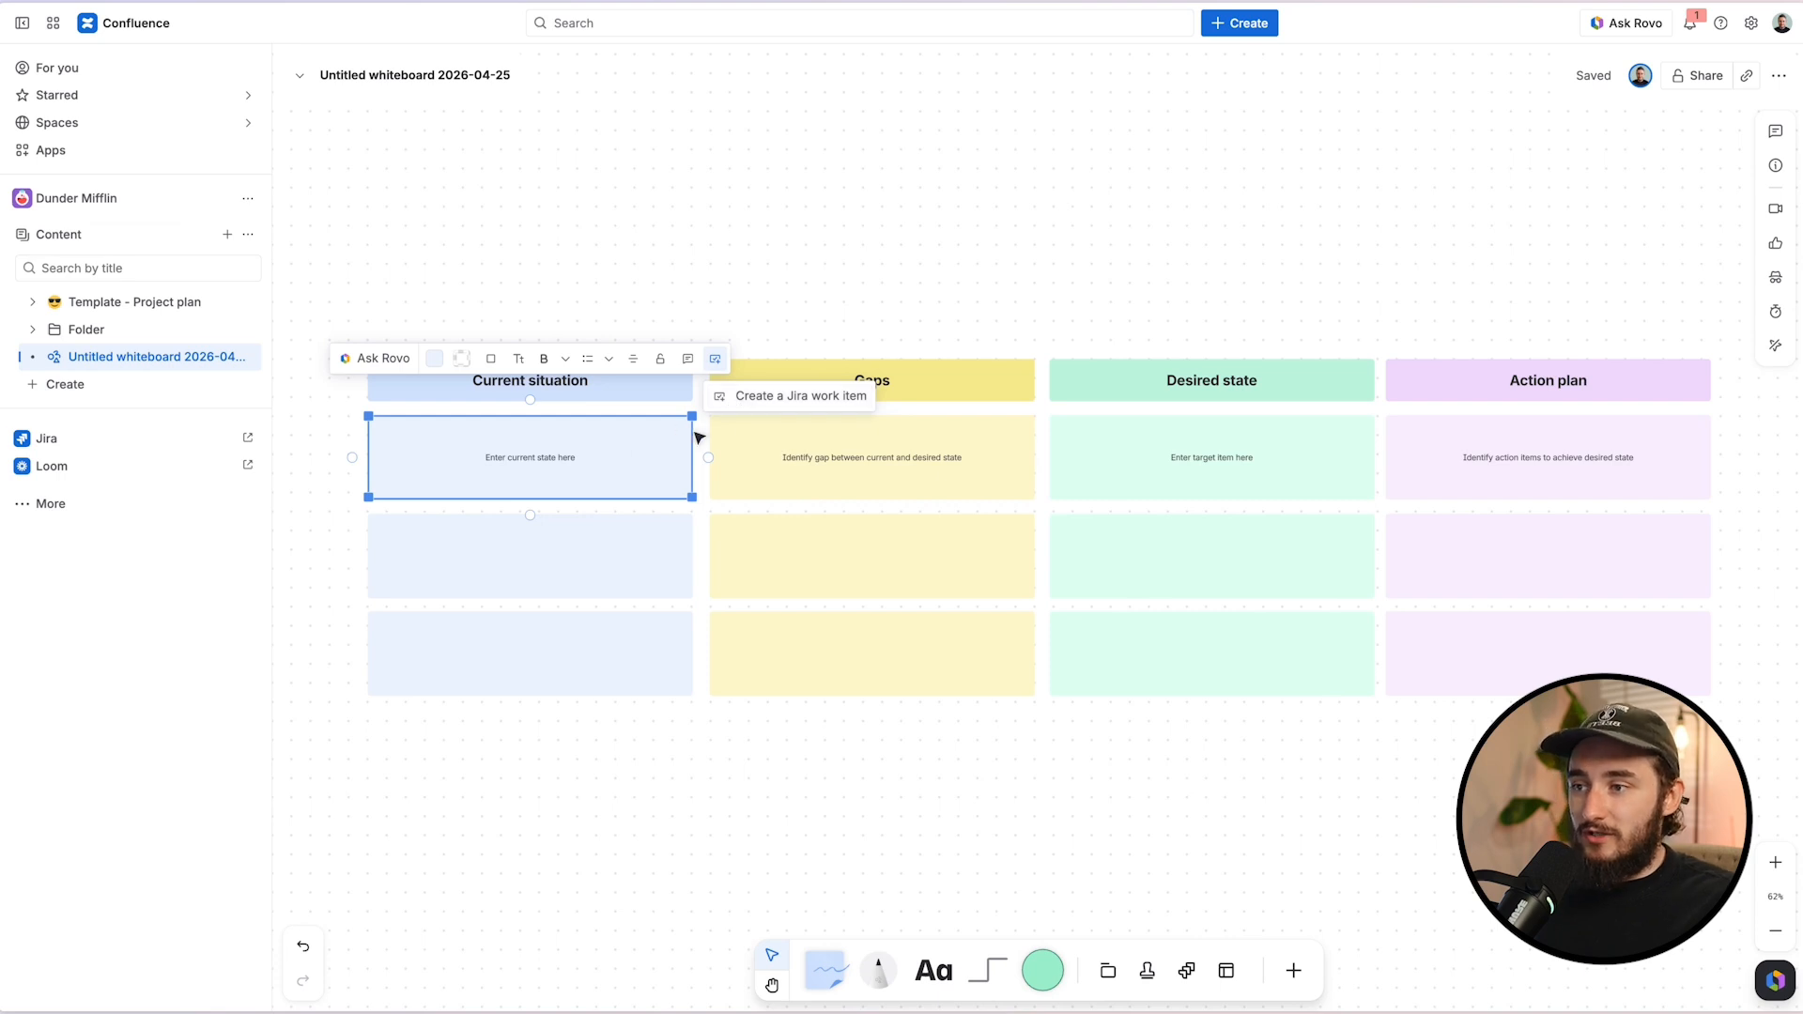
left_click(741, 401)
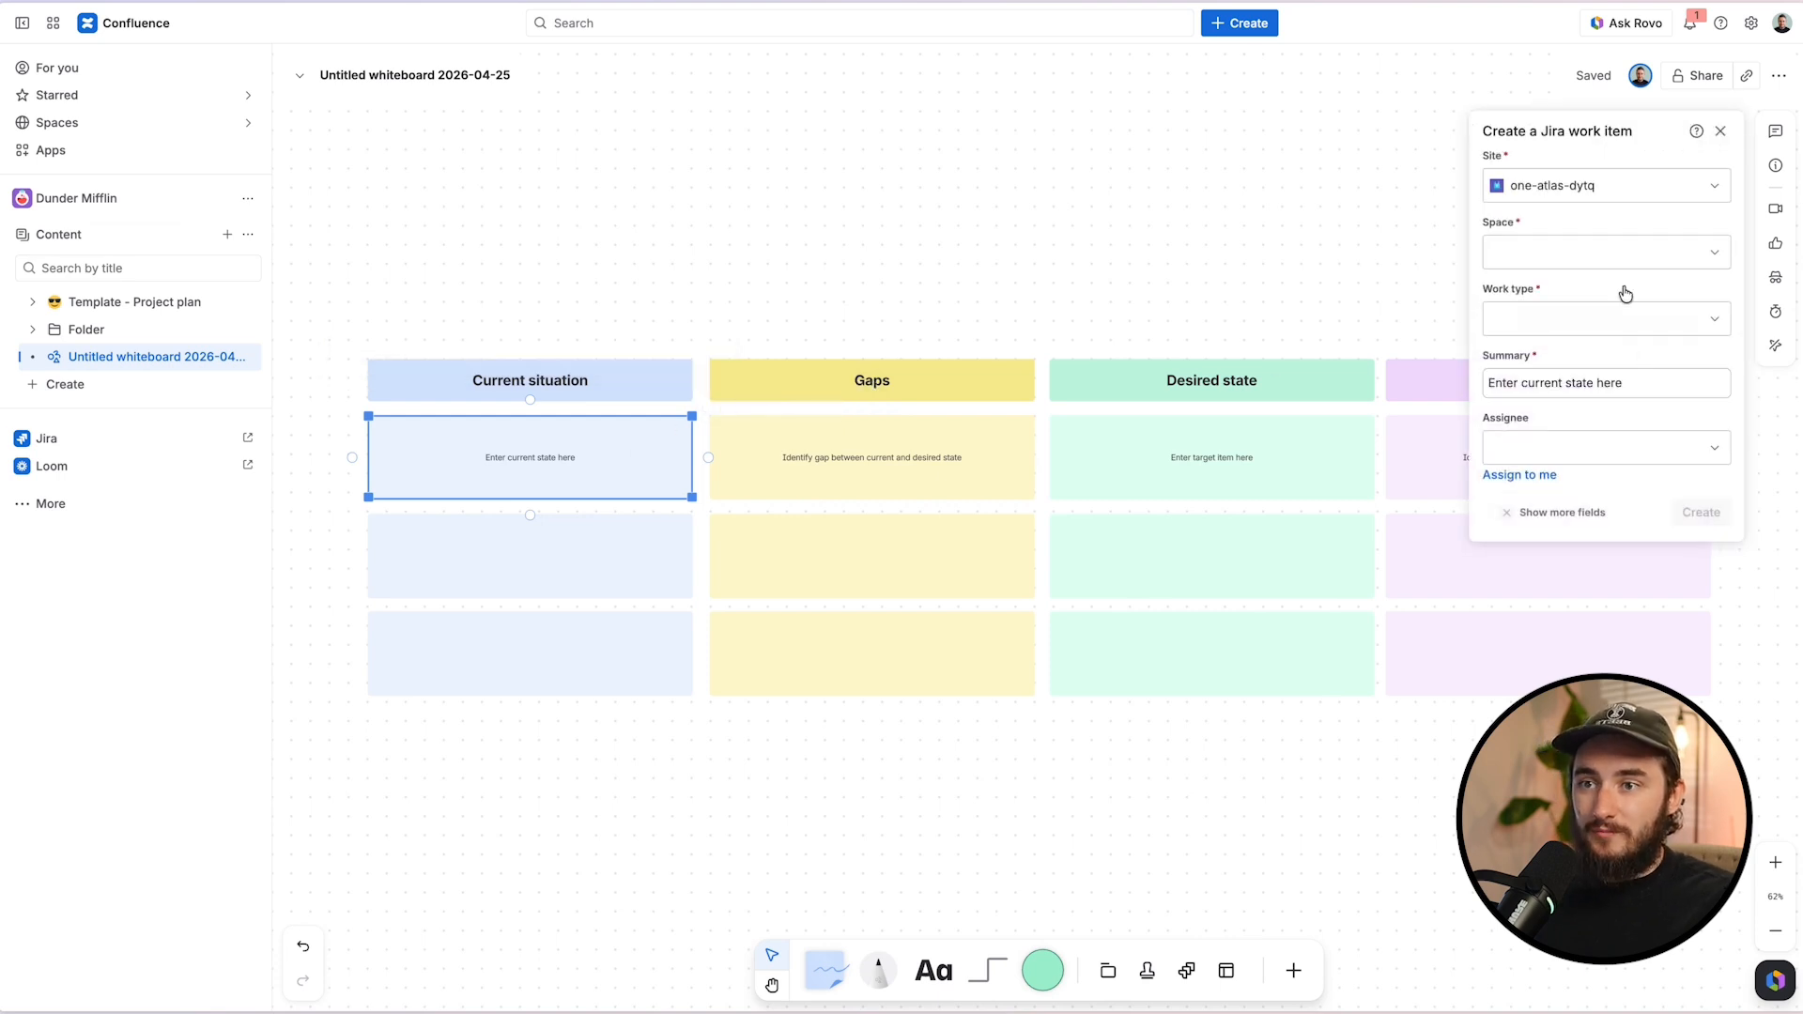
left_click(1622, 252)
left_click(1622, 223)
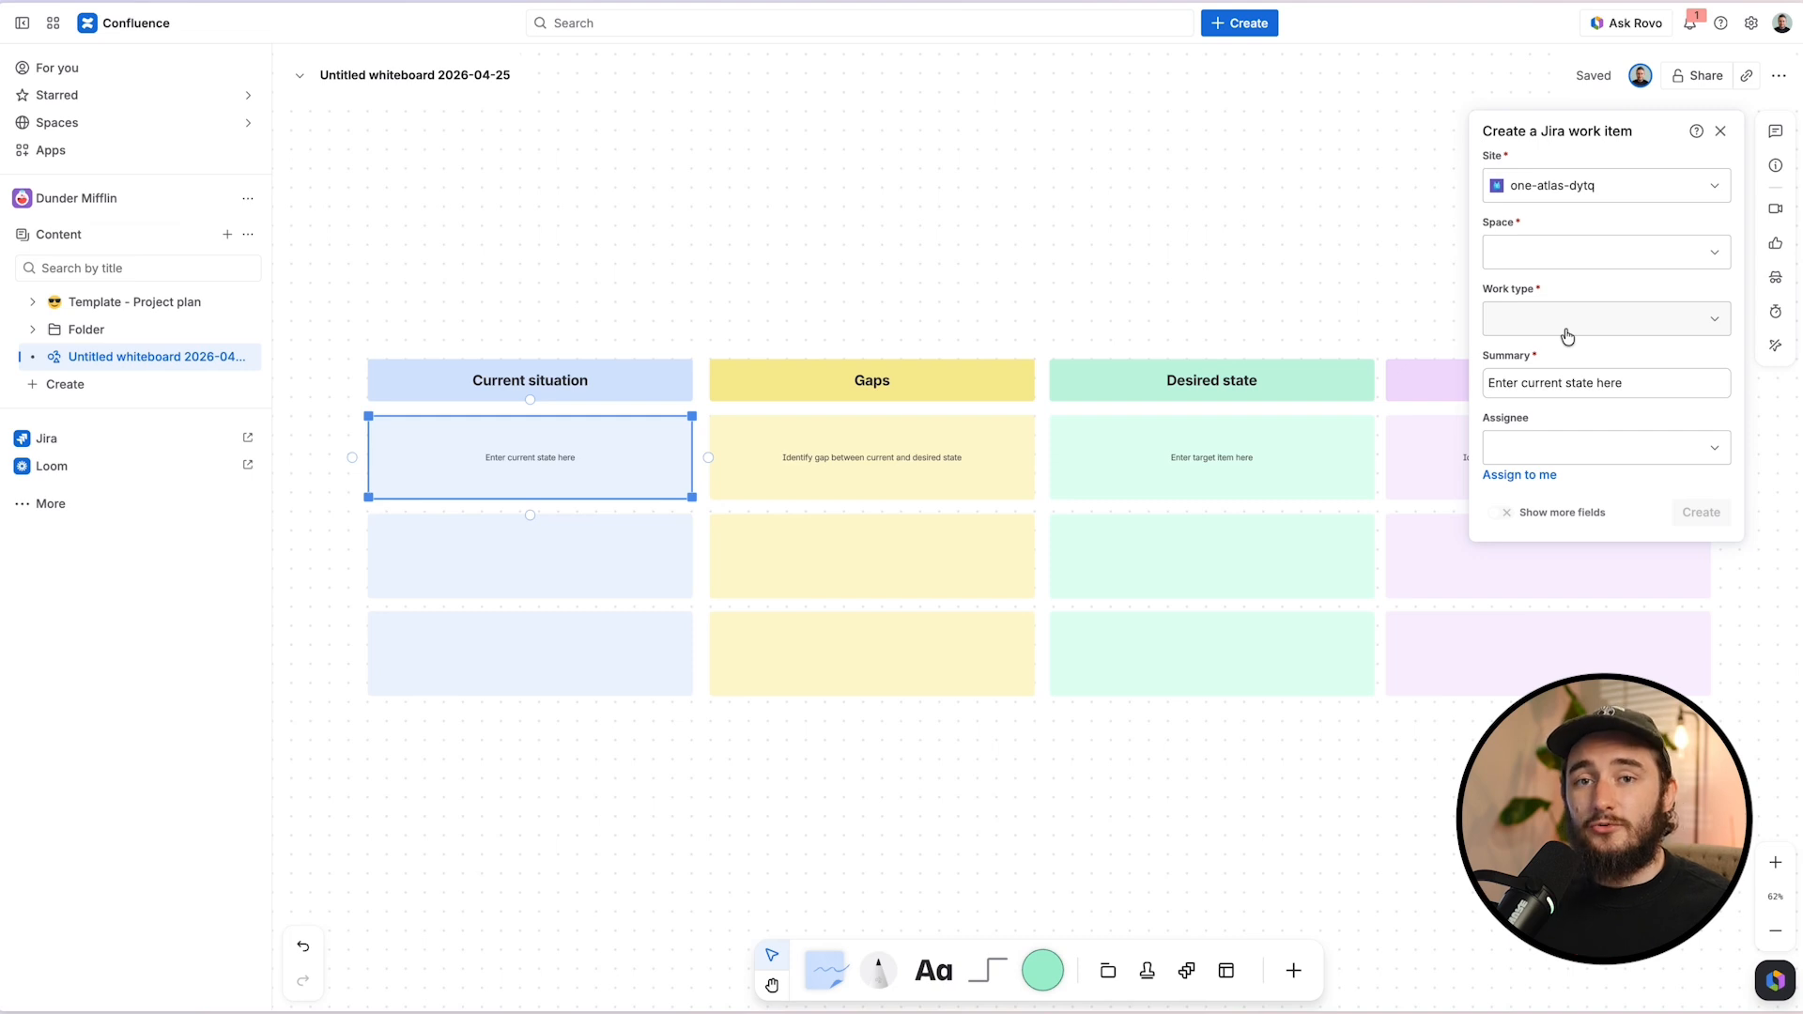
left_click(1277, 268)
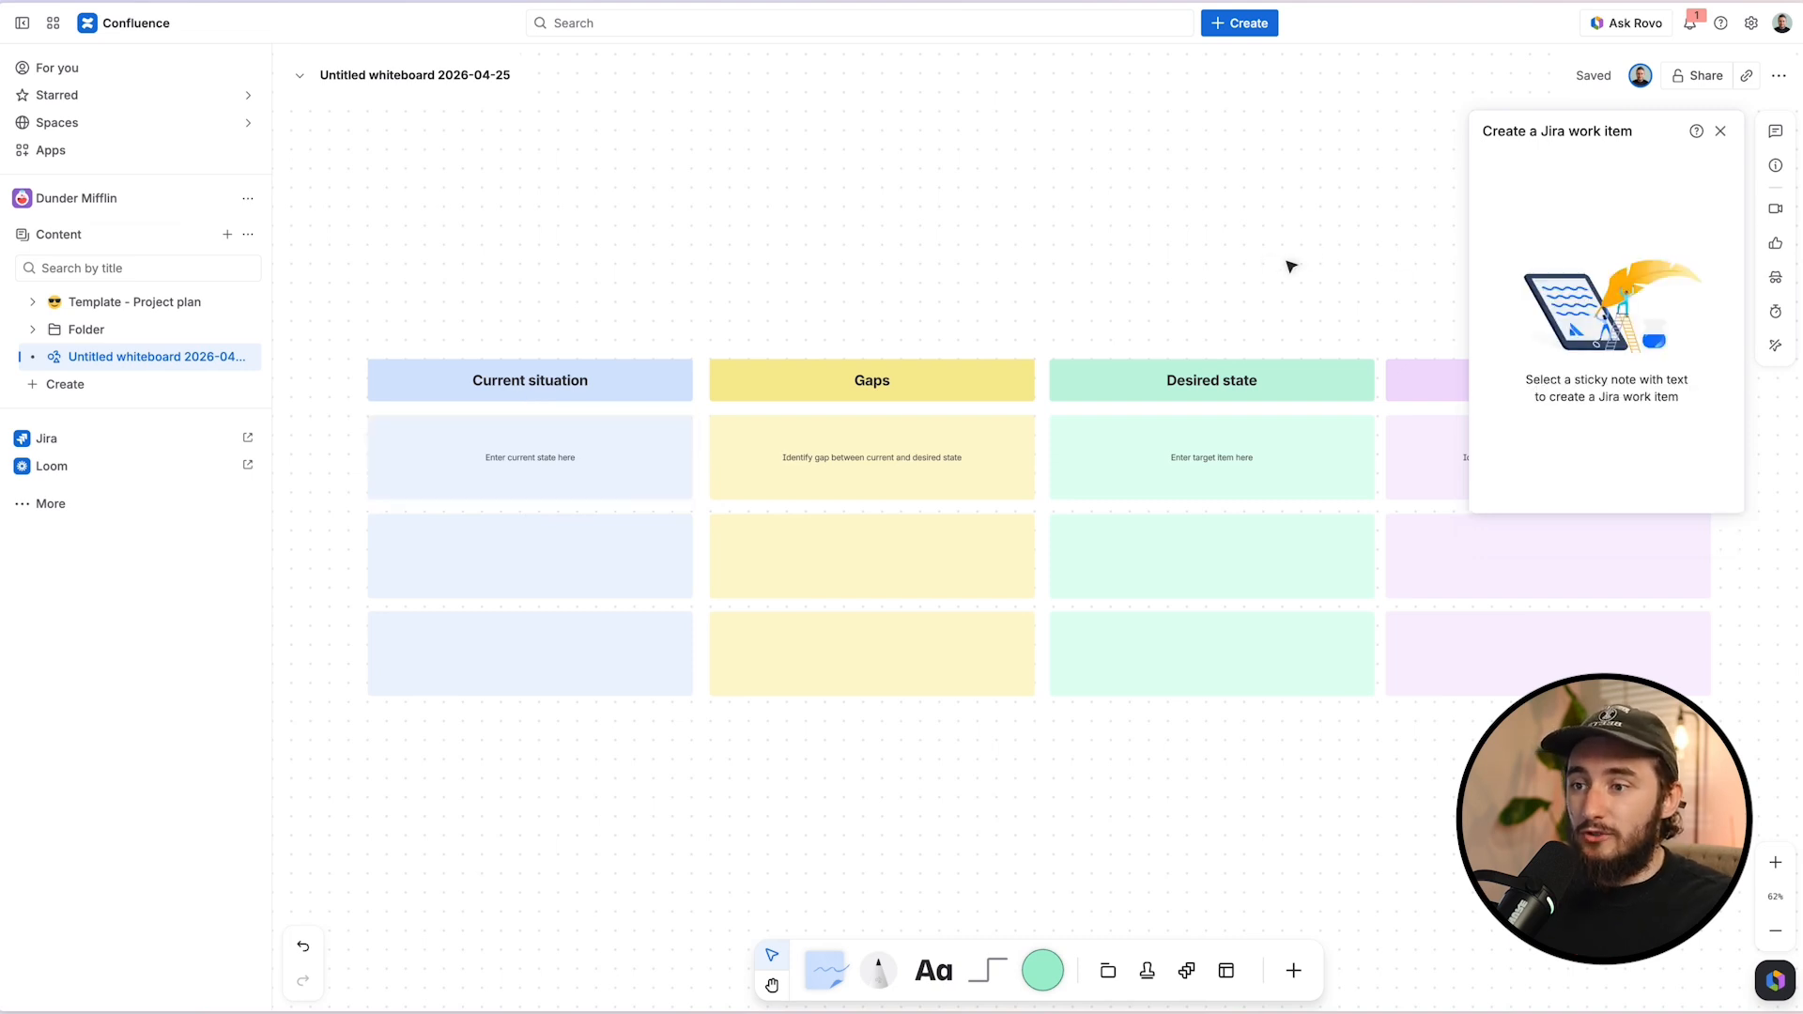
left_click(1719, 131)
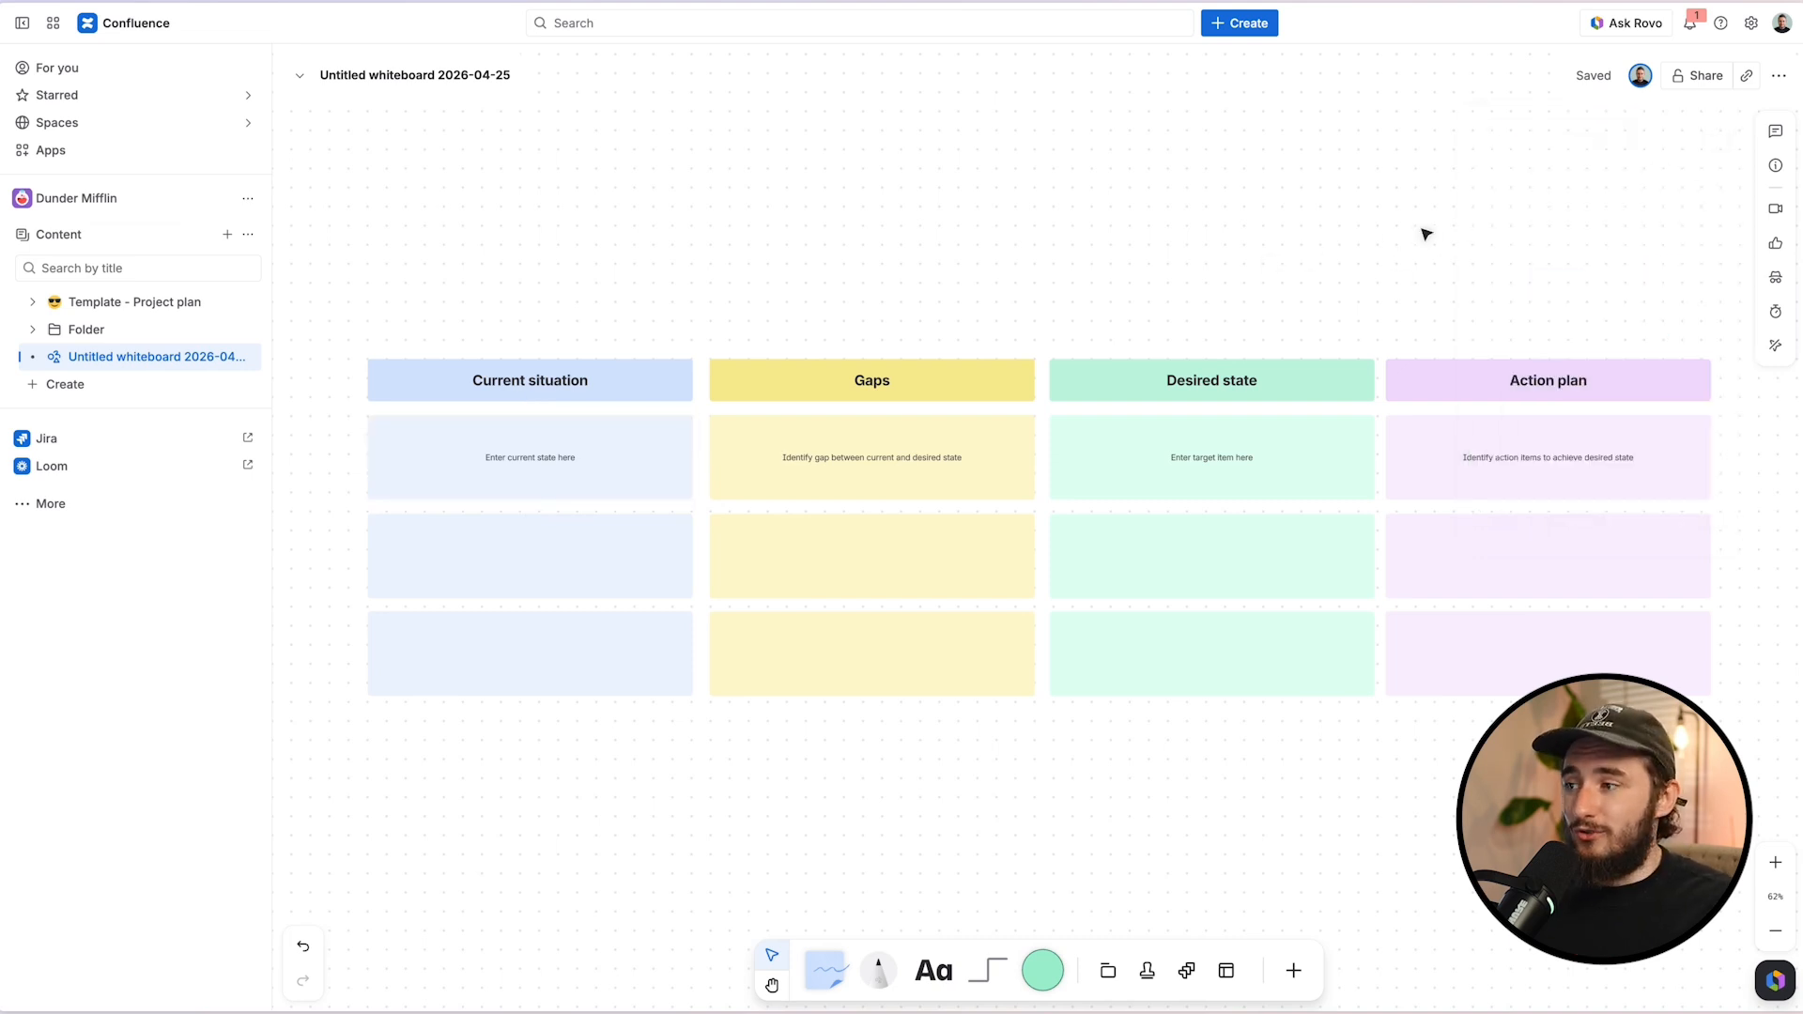
Step: Create a database in the Dunder Mifflin space from the Research repository template
left_click(128, 395)
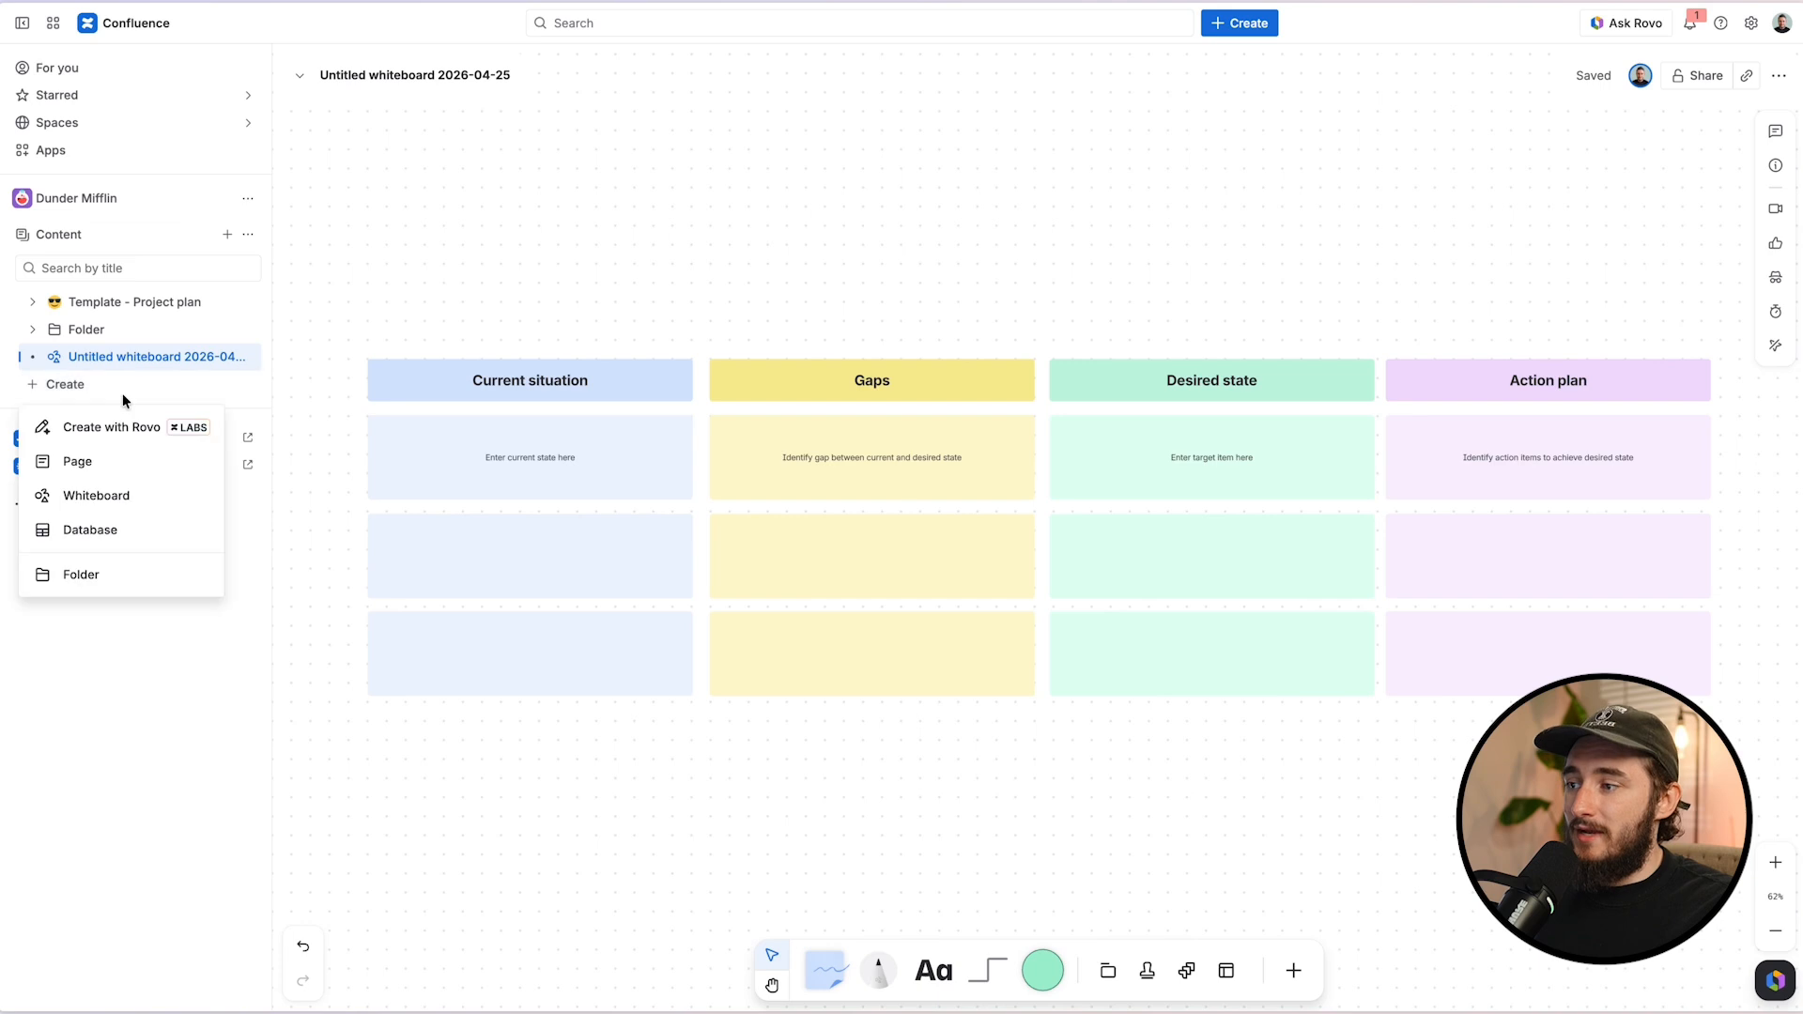
left_click(125, 533)
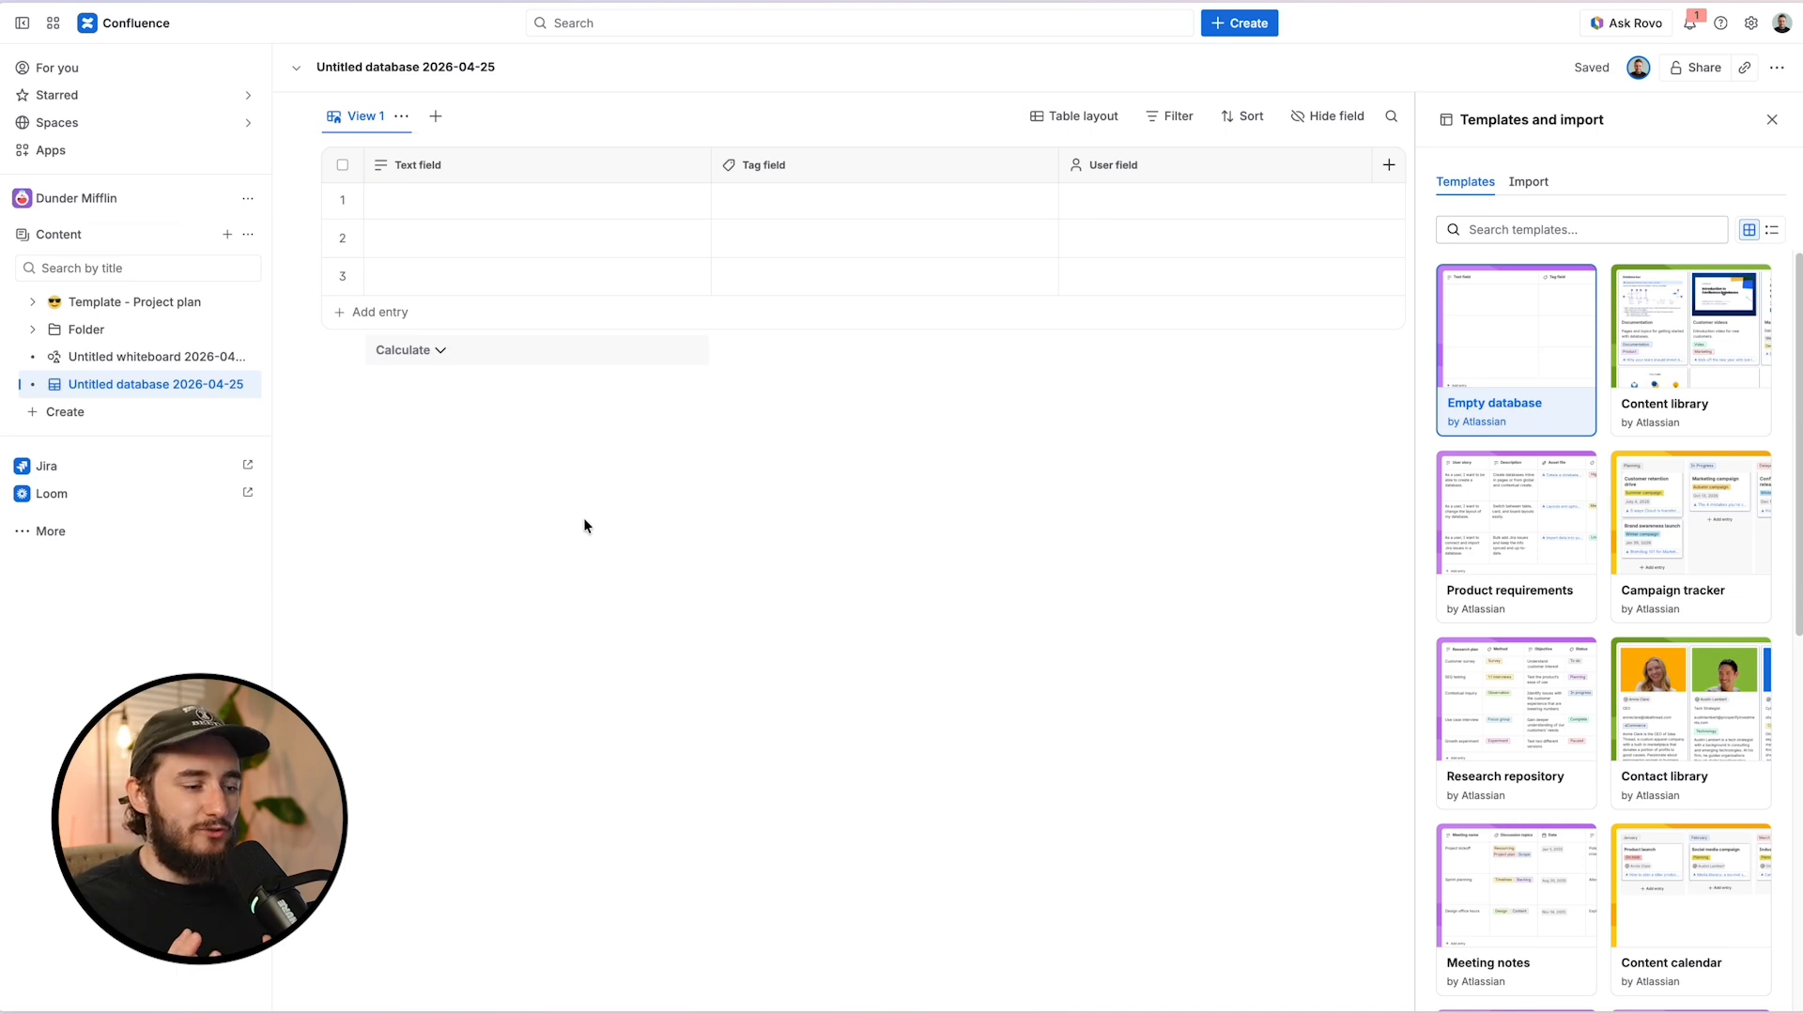
scroll(1526, 620, "down", 1)
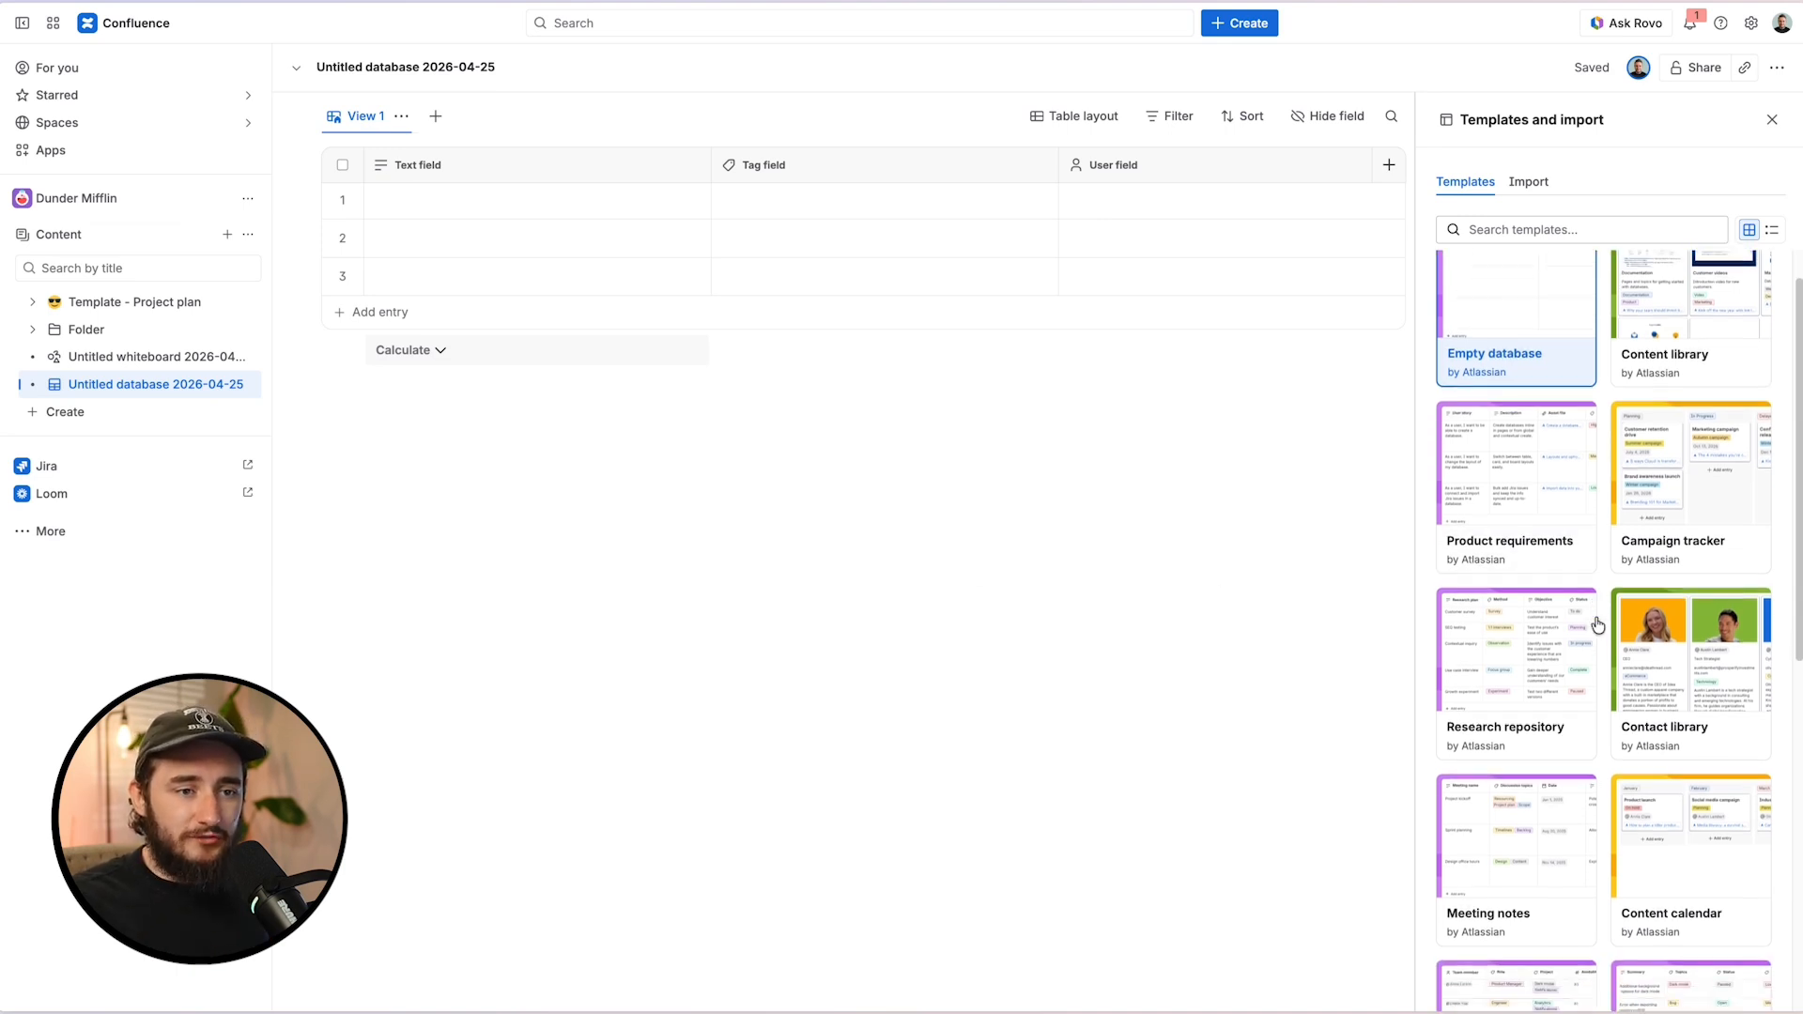
left_click(1501, 676)
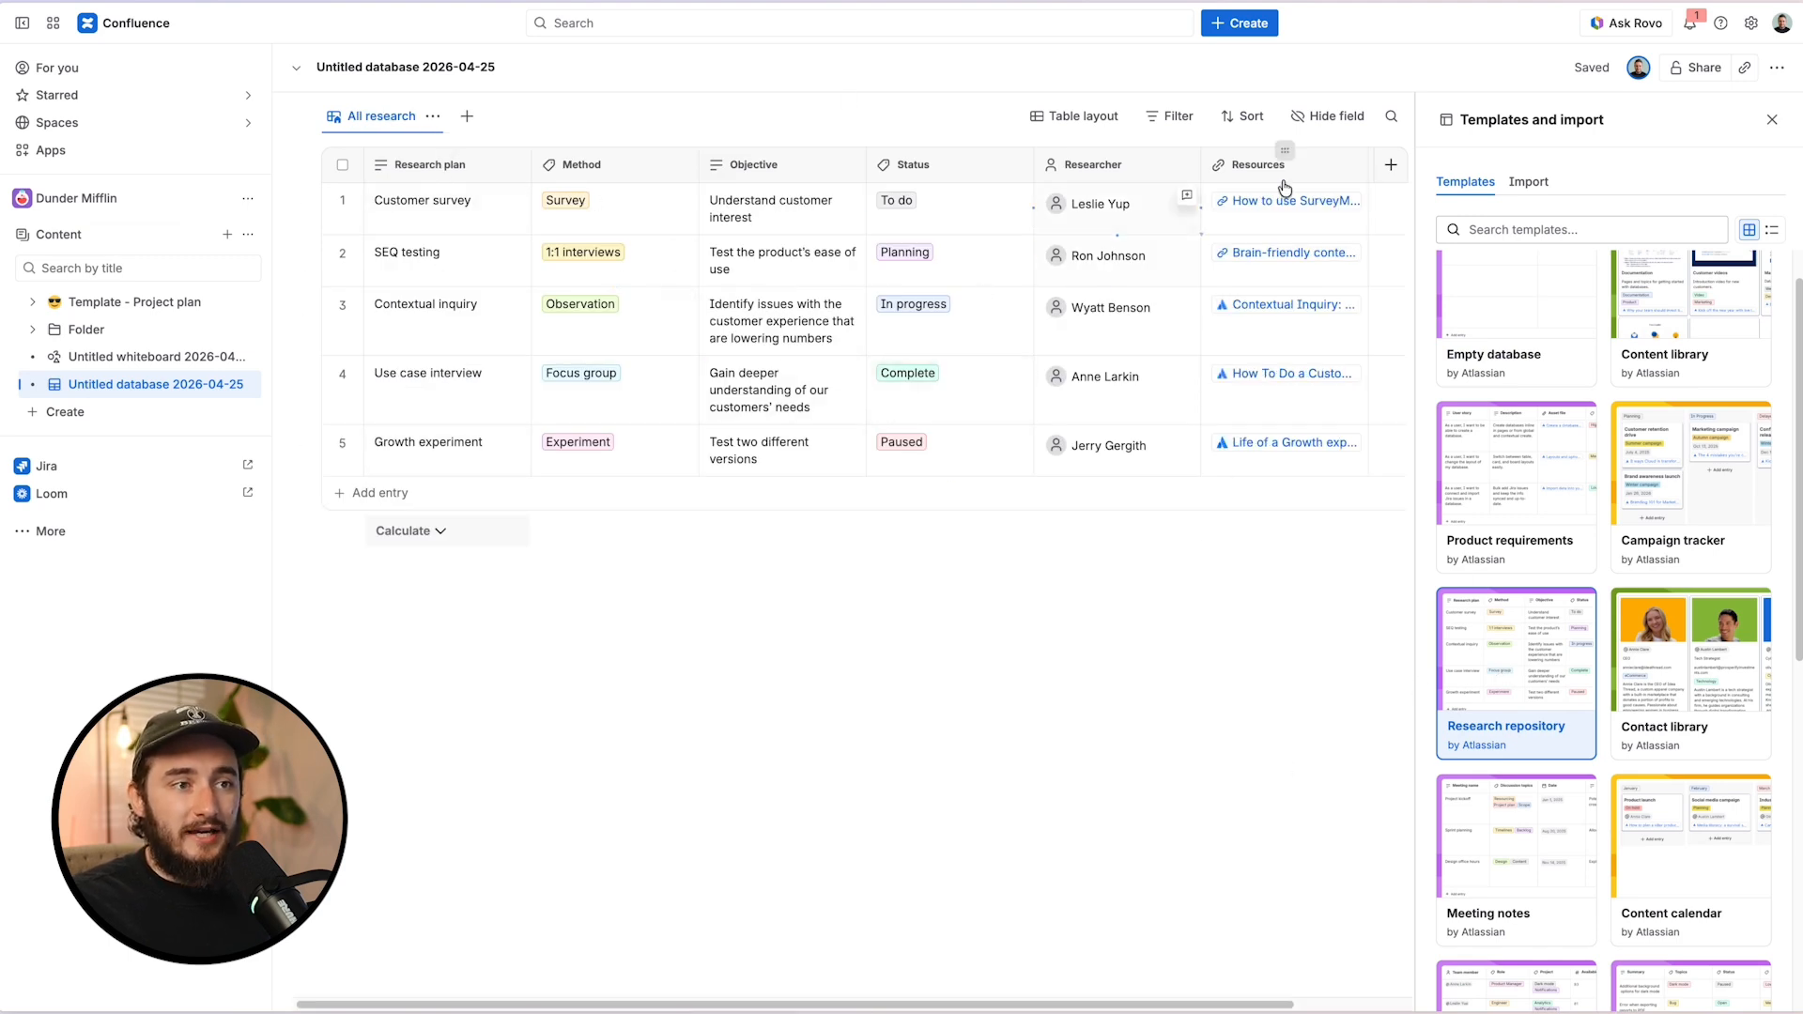
Step: Examine the Method tag options of the Customer survey entry and the field types that can be added to the database
left_click(599, 206)
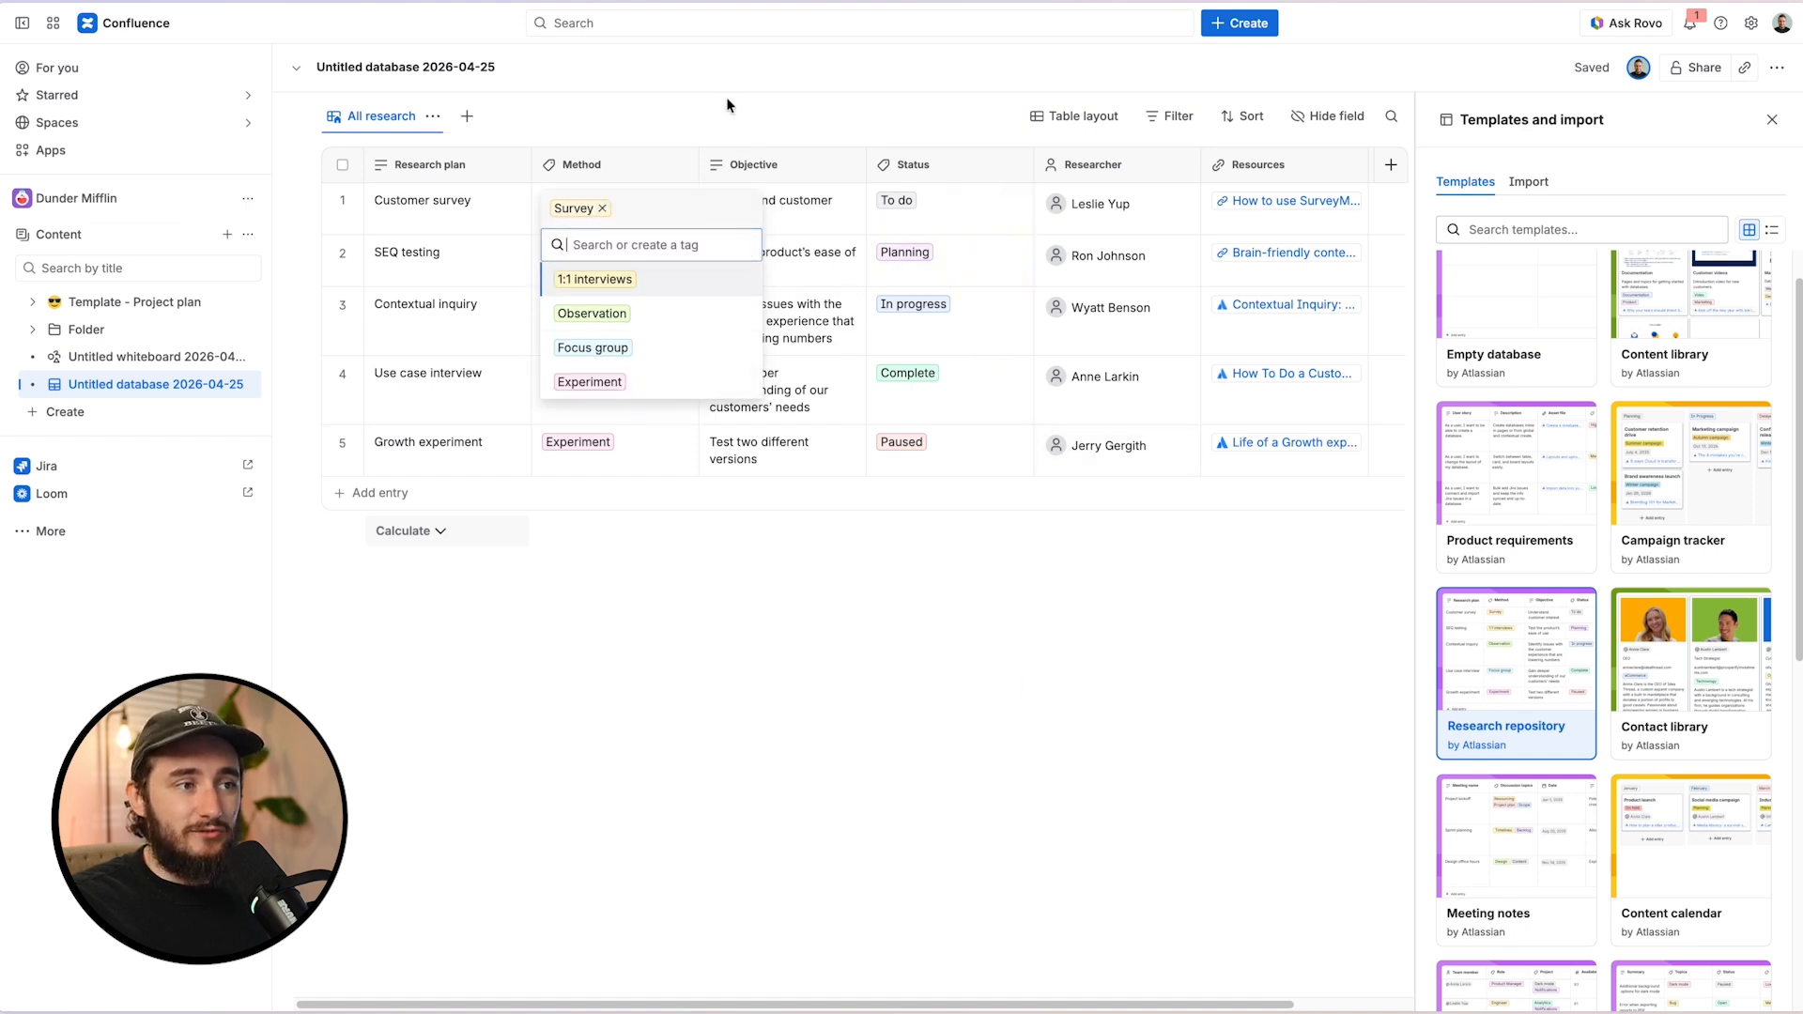
left_click(763, 255)
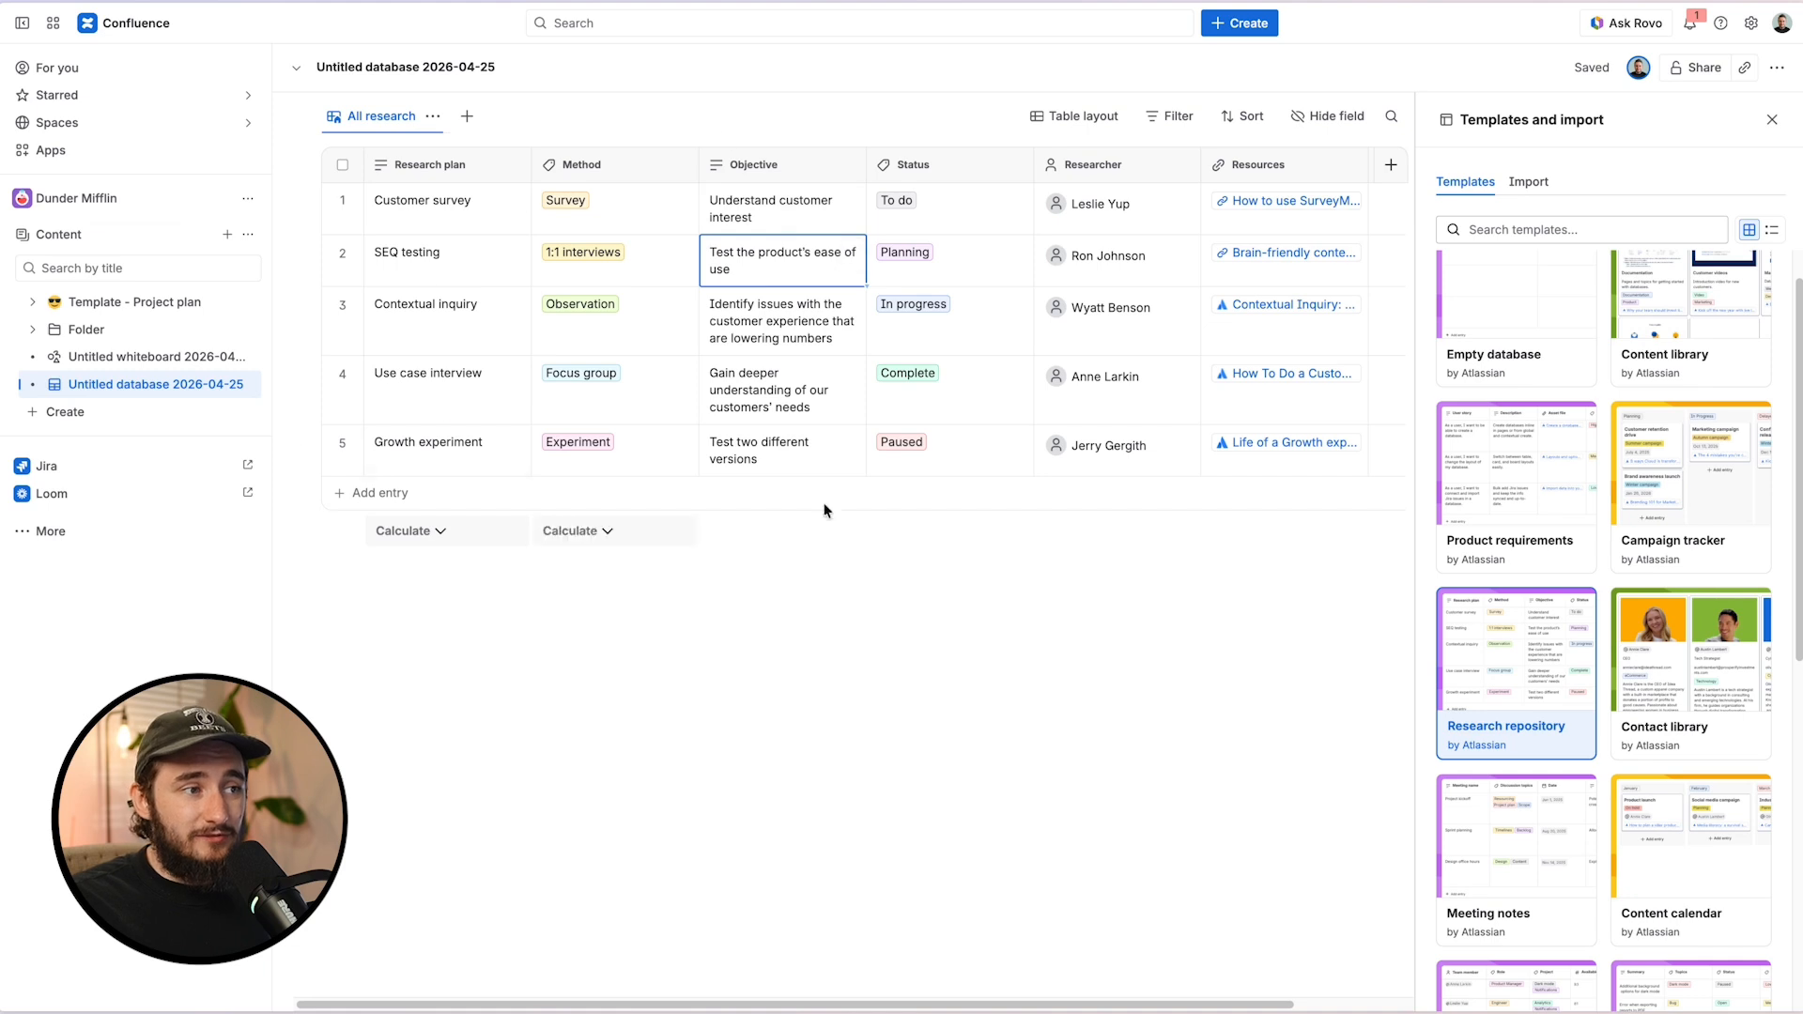
left_click(1391, 164)
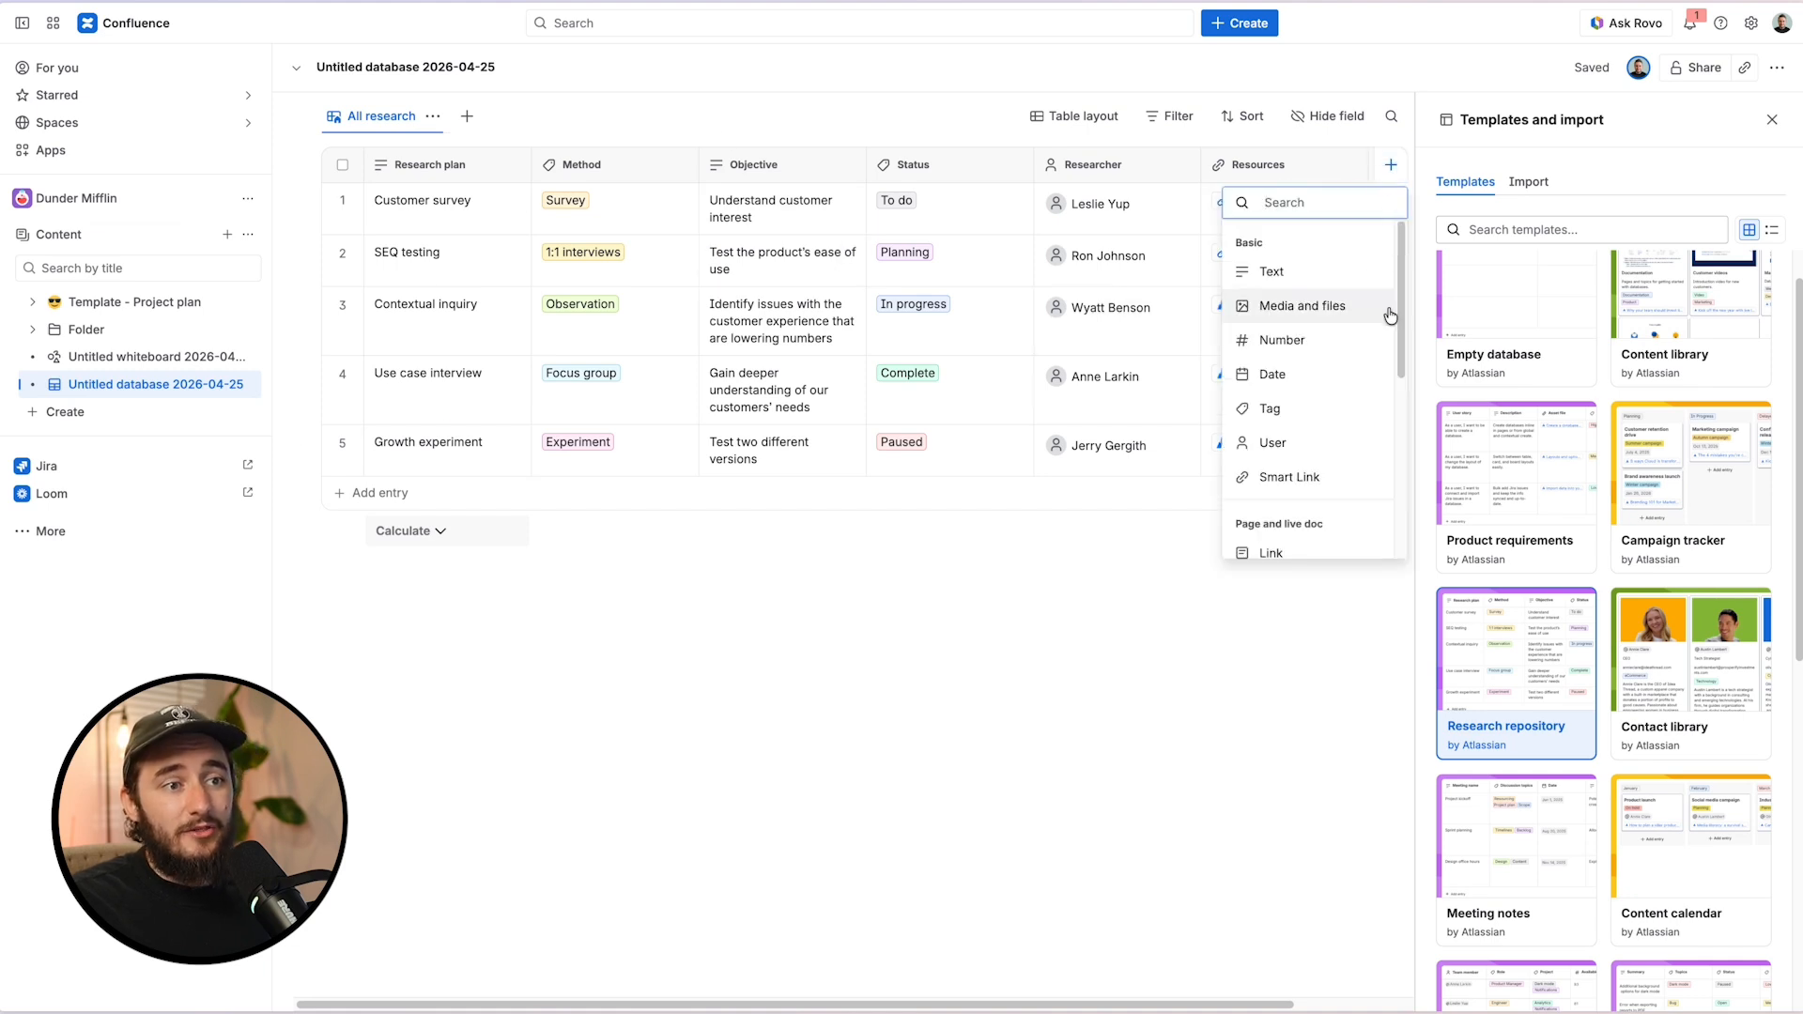
scroll(1390, 319, "down", 3)
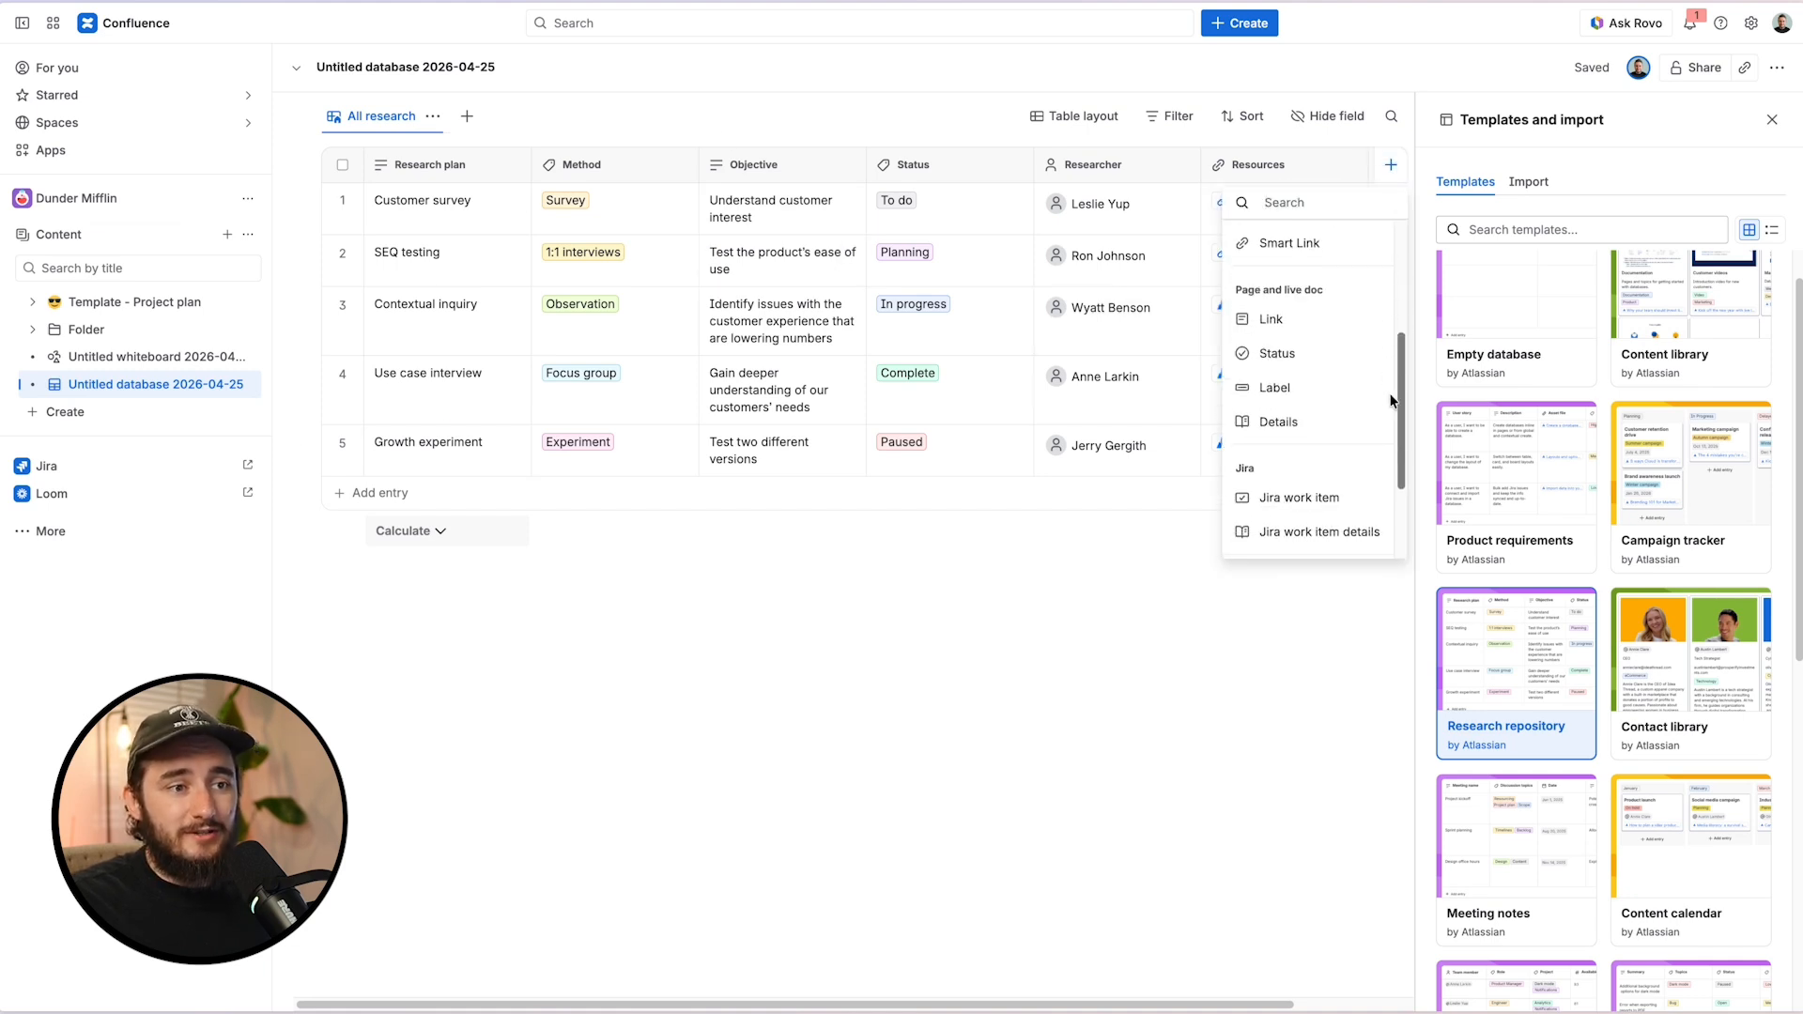
scroll(1399, 302, "up", 3)
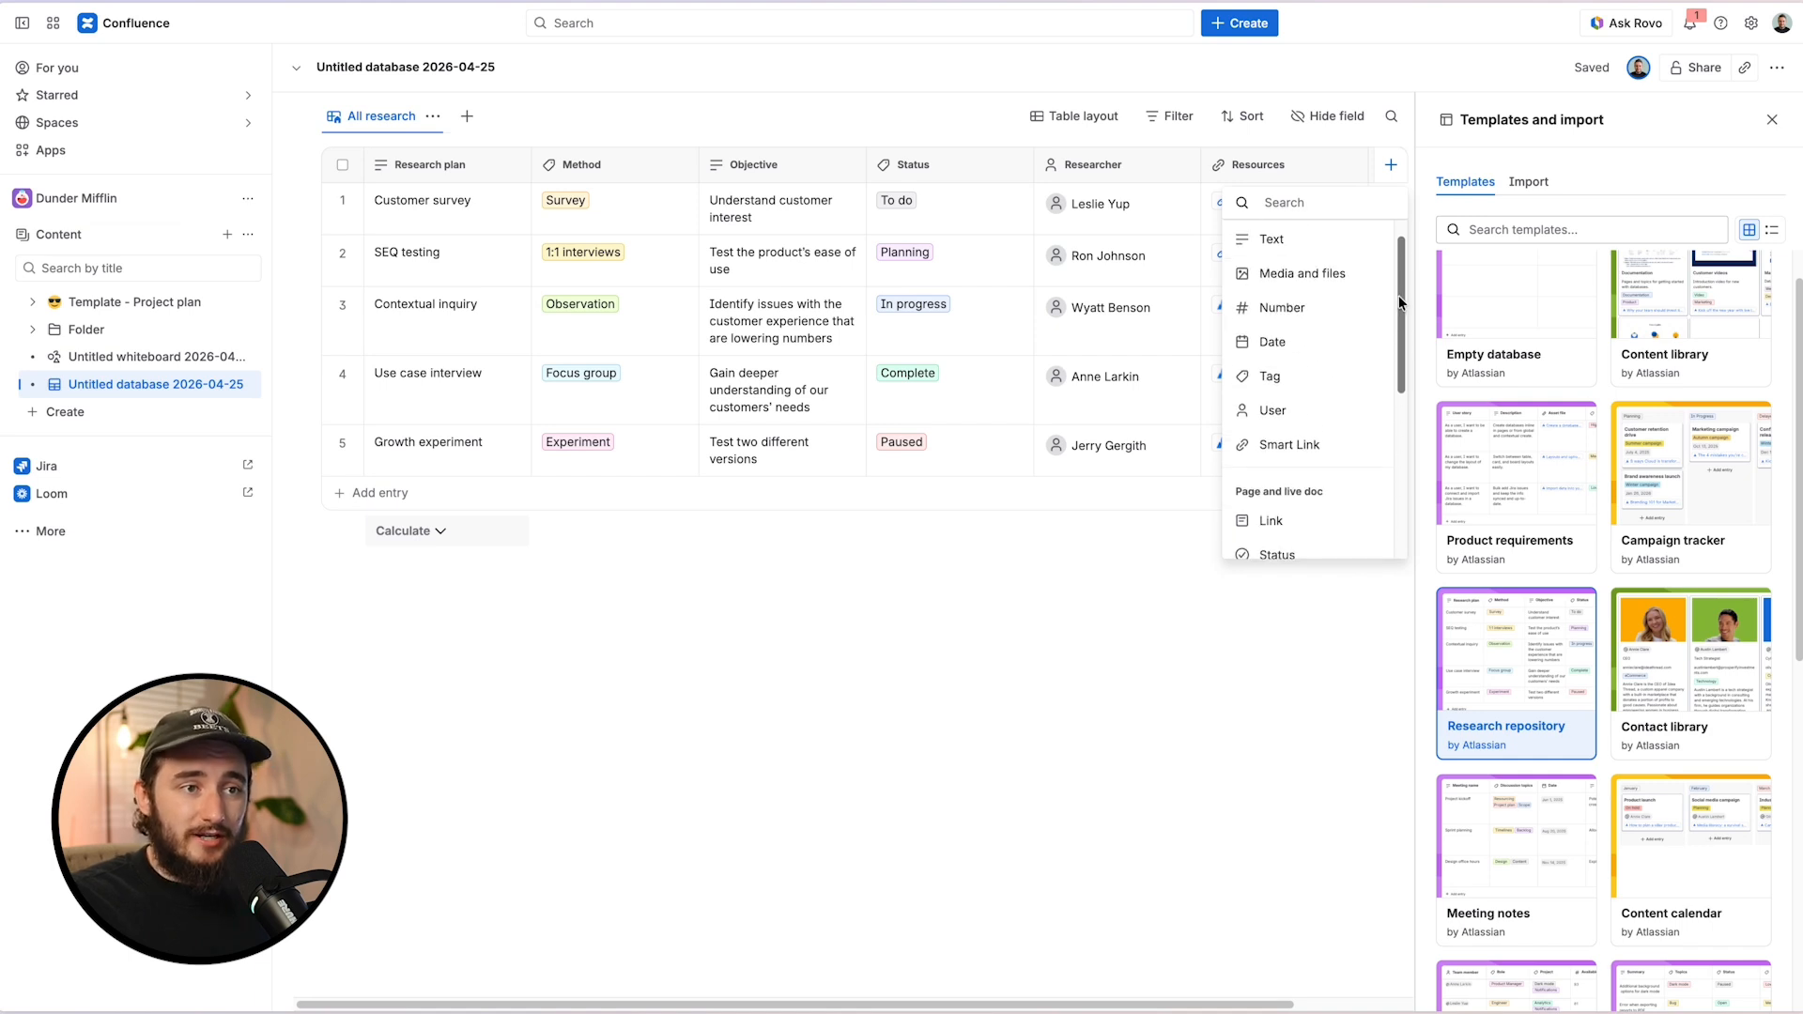
scroll(1399, 302, "up", 1)
left_click(523, 338)
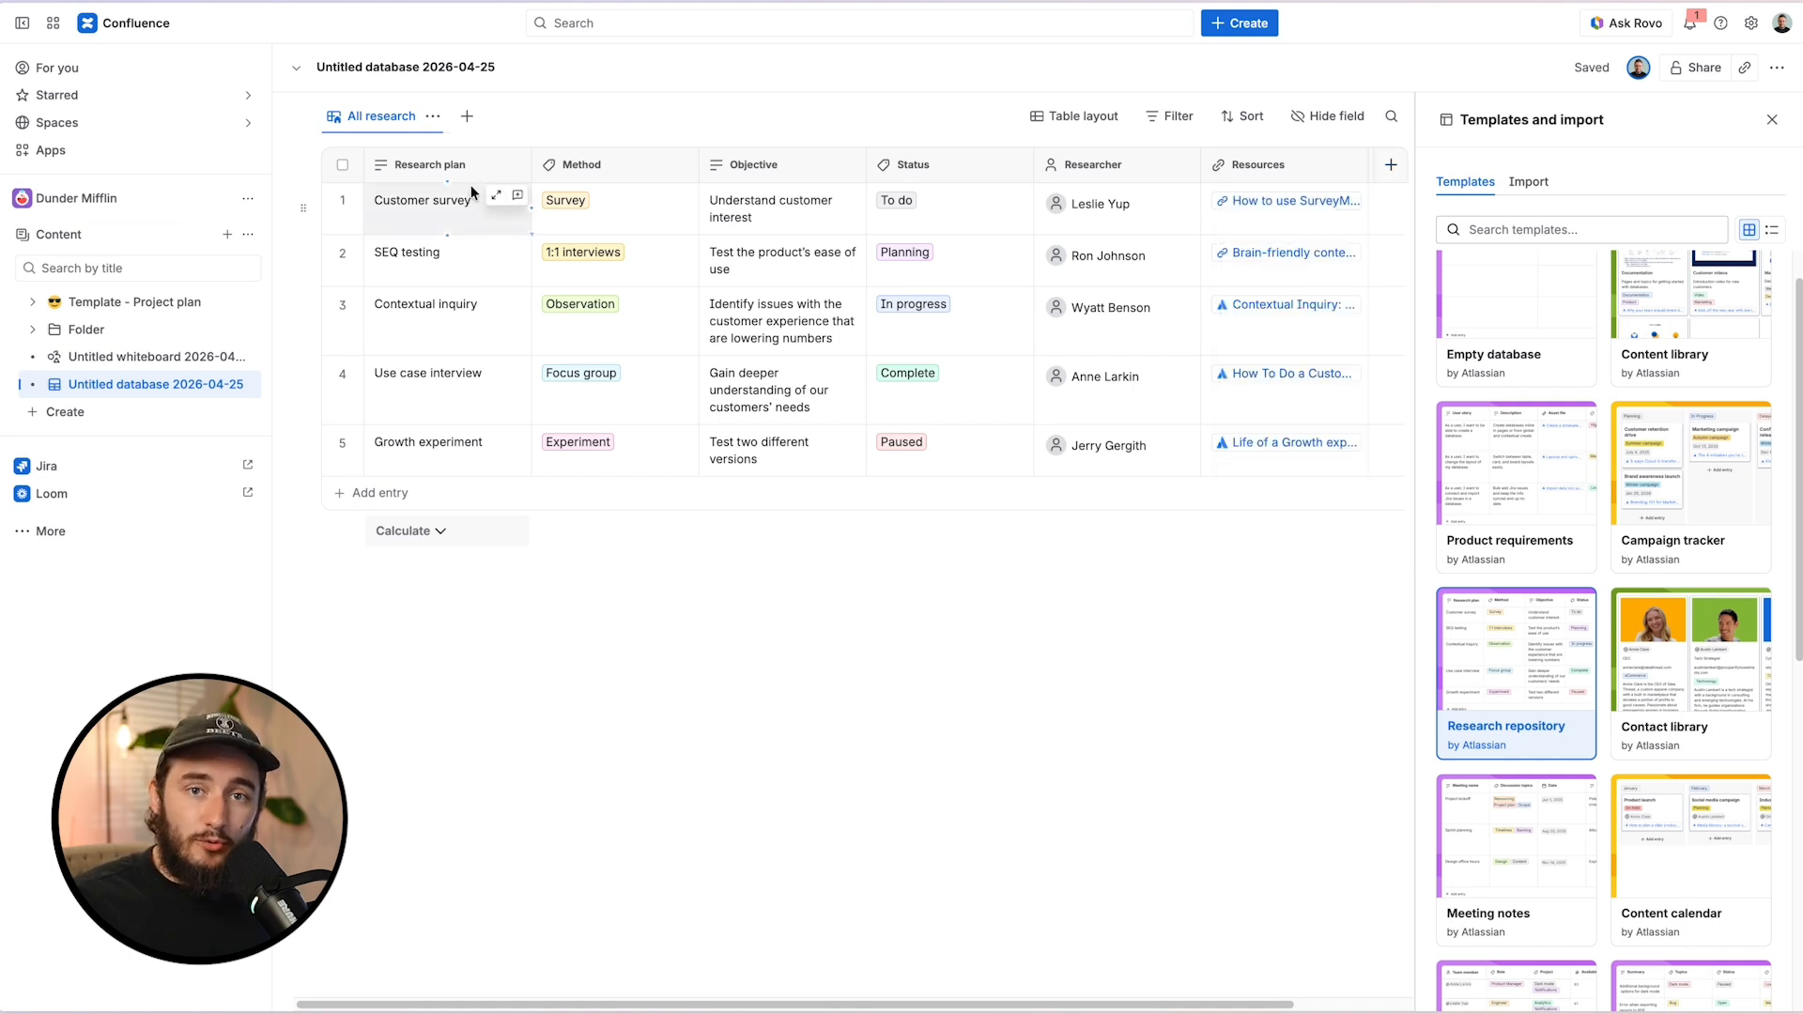
Step: Add a Gallery view to the database, compare it with the All research table, and return to All research
left_click(467, 116)
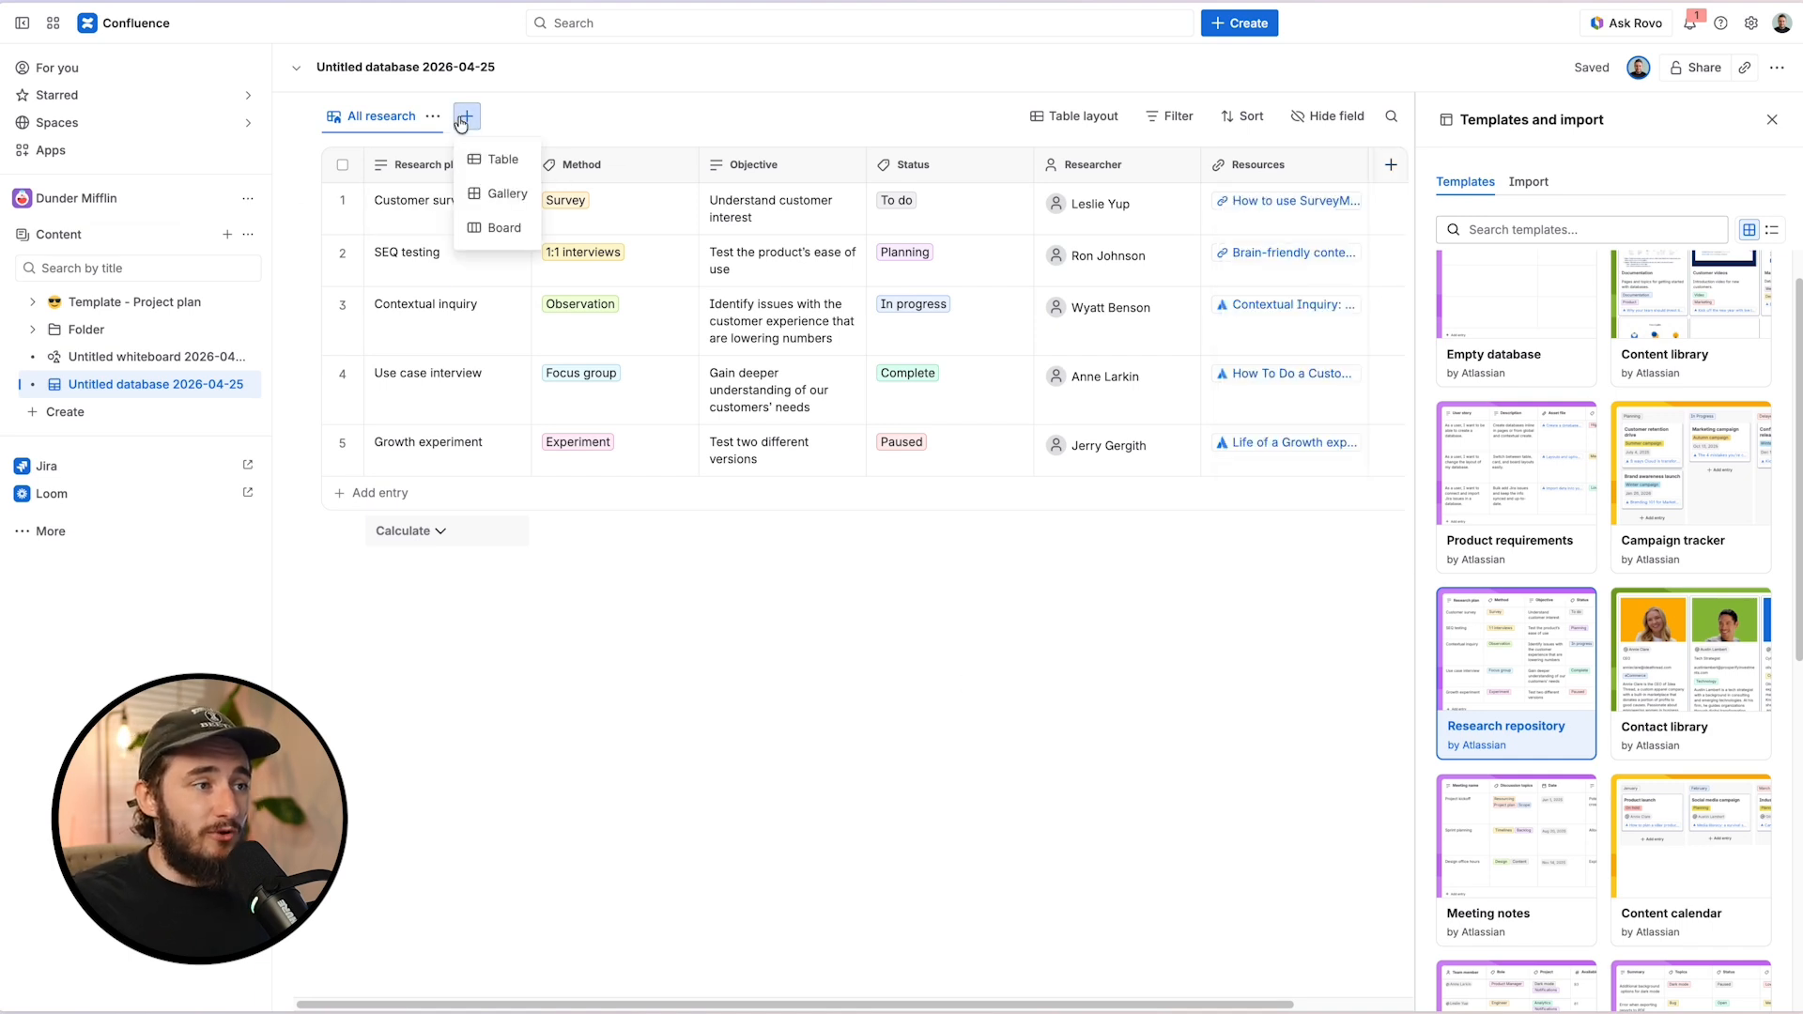
left_click(505, 193)
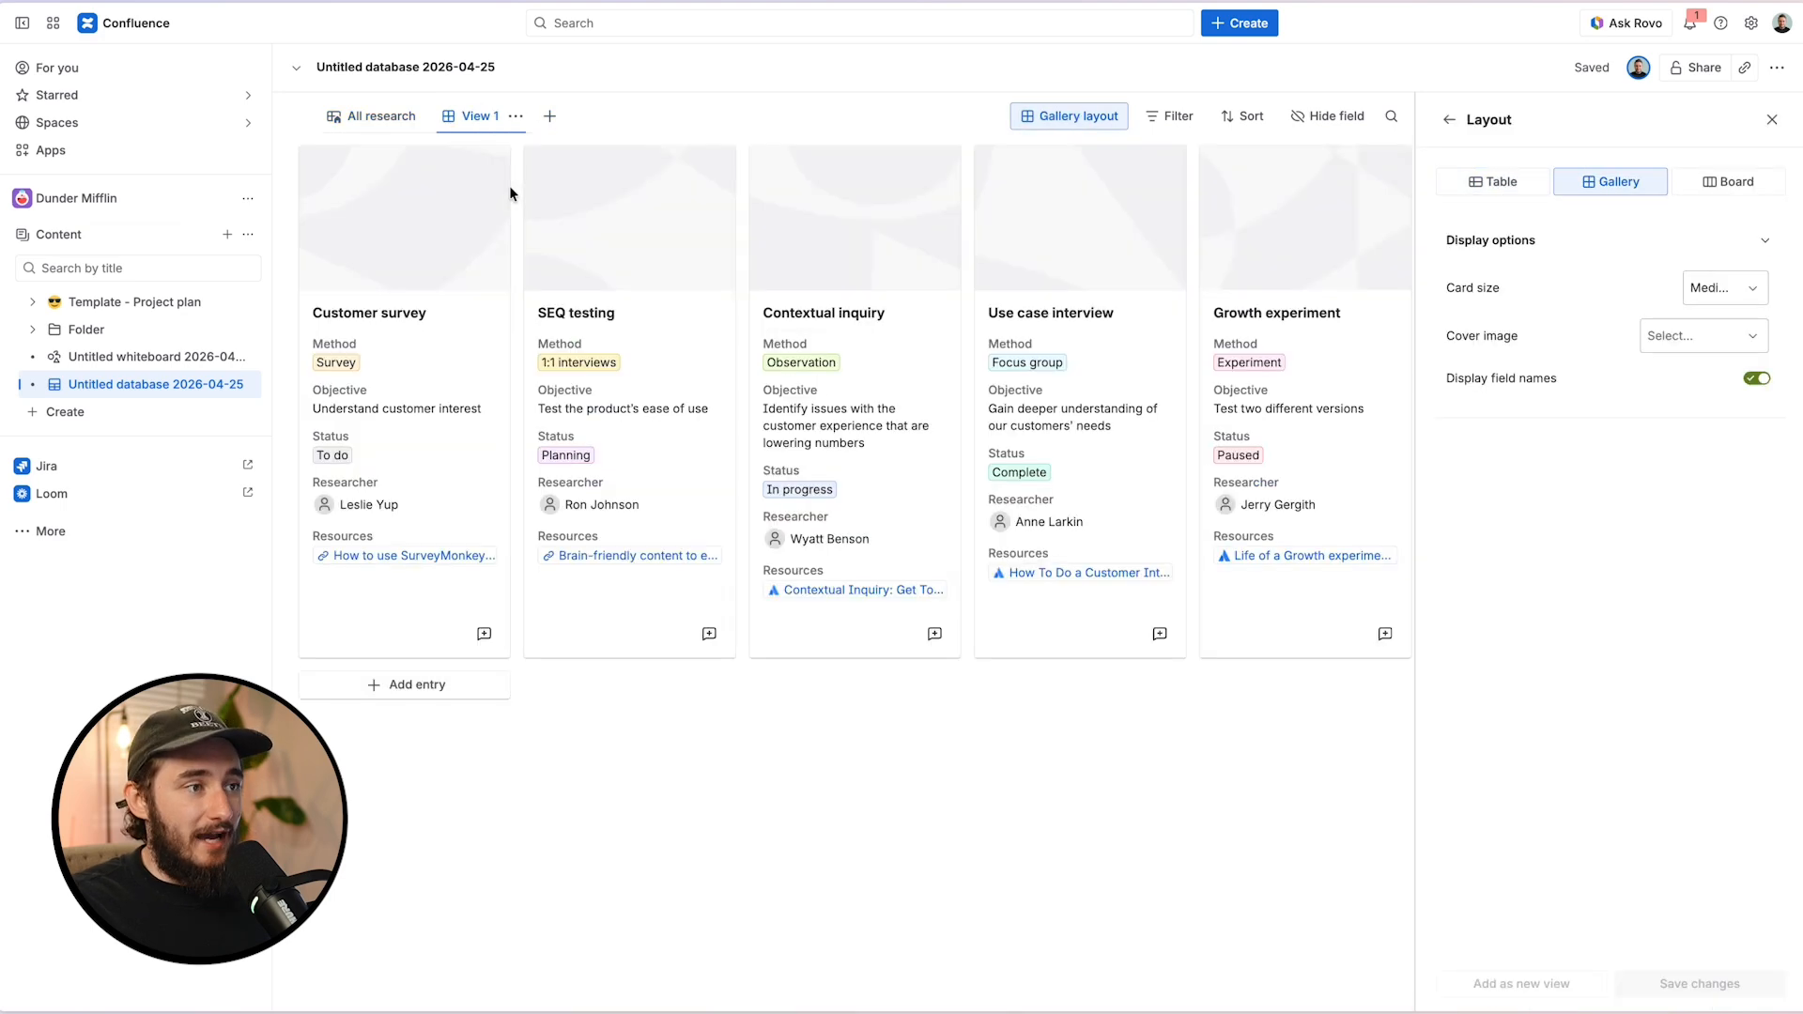
left_click(380, 115)
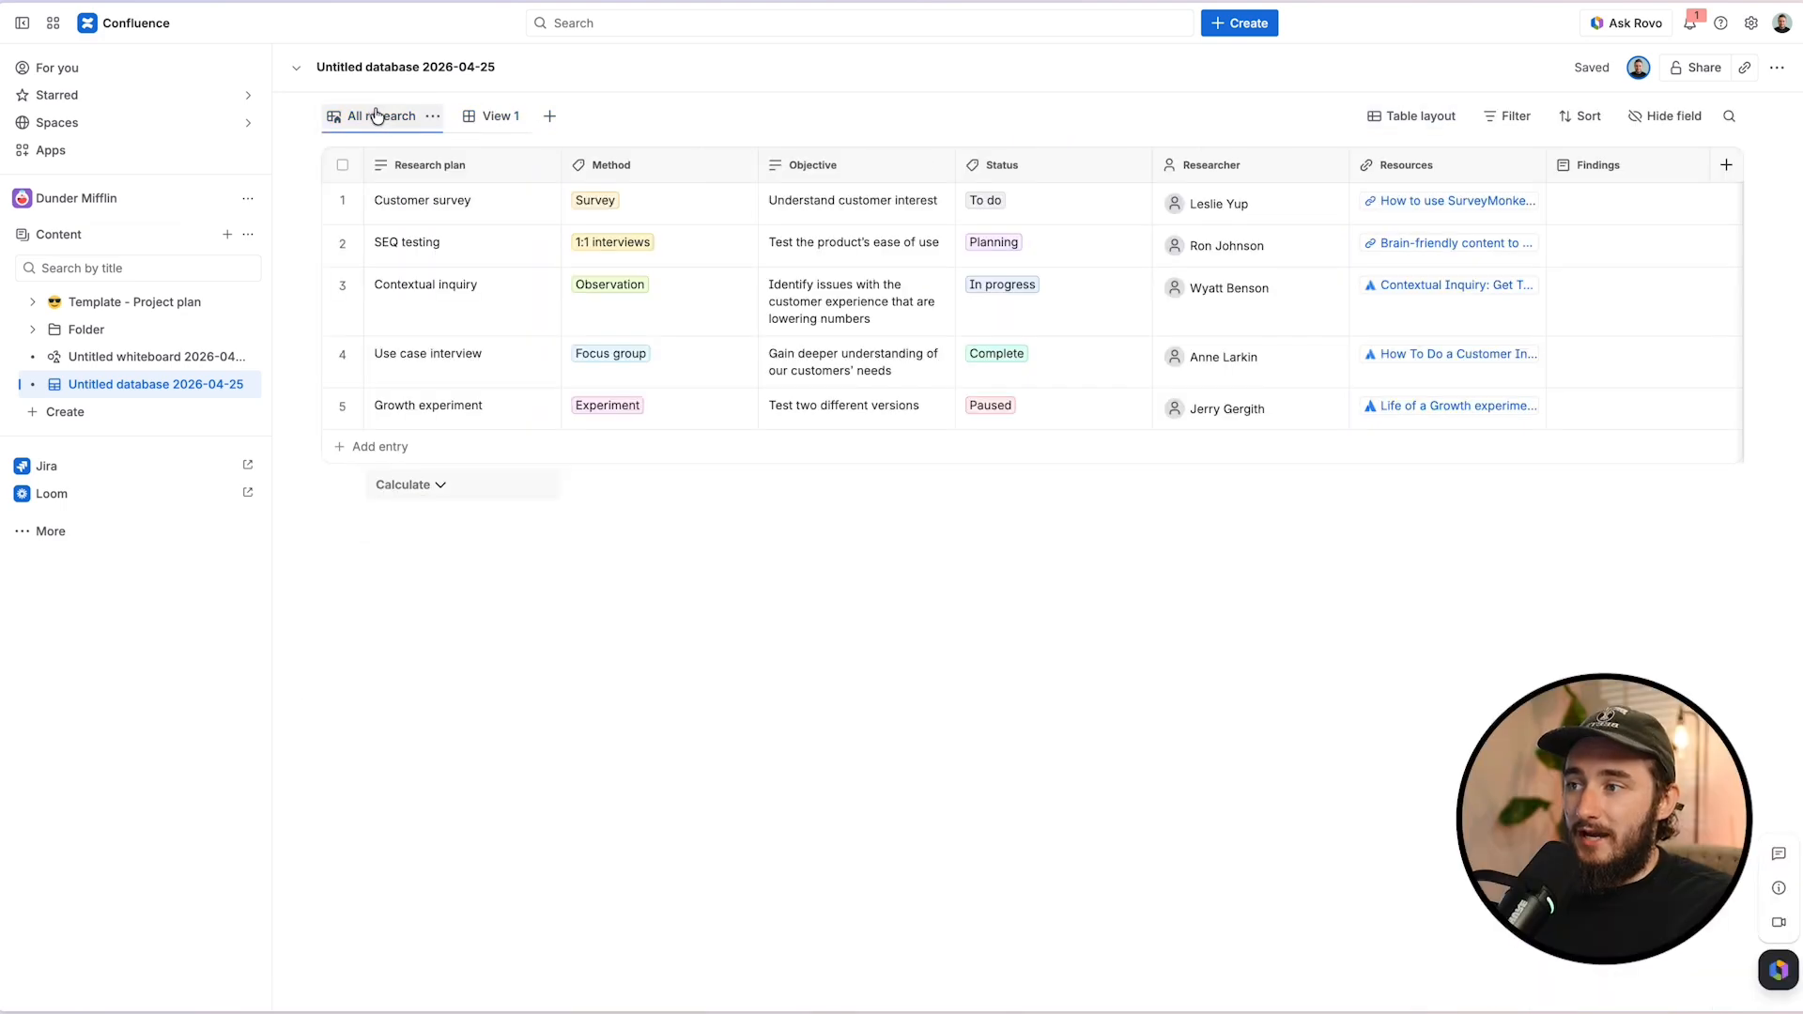
left_click(477, 117)
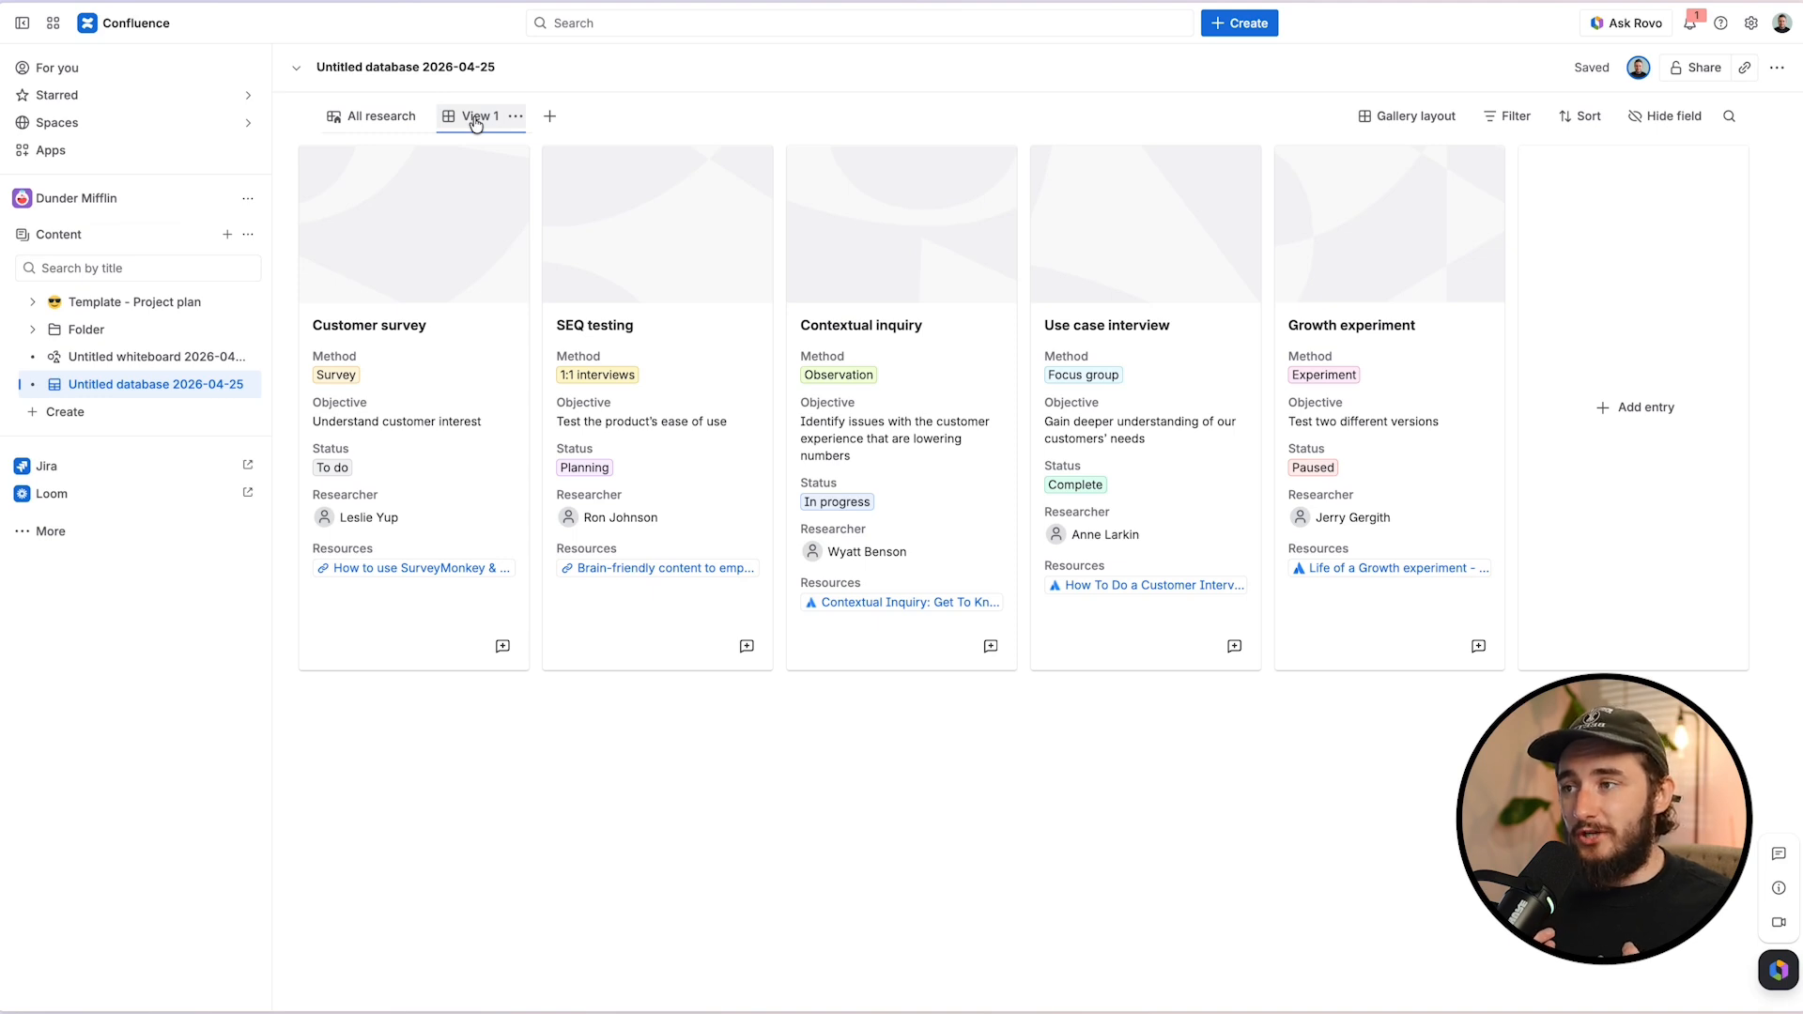
left_click(381, 115)
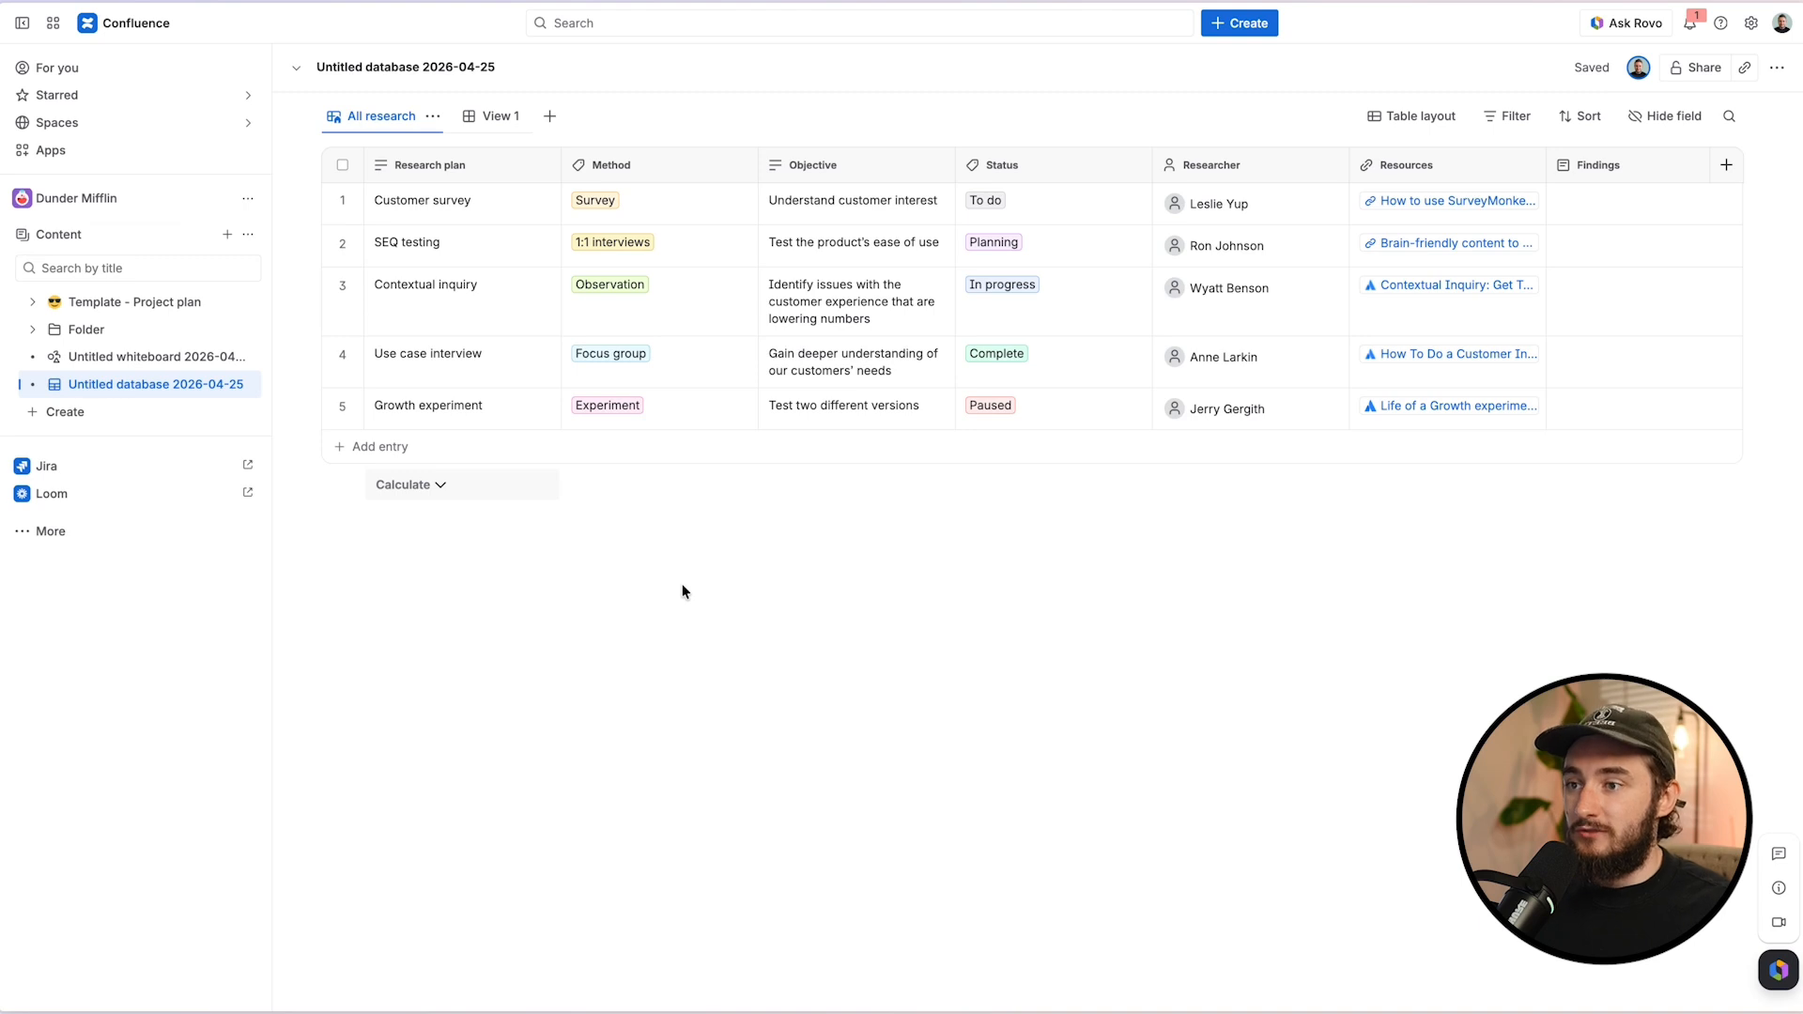
Step: Copy the link to the All research view and open Page Example inside Folder
left_click(437, 115)
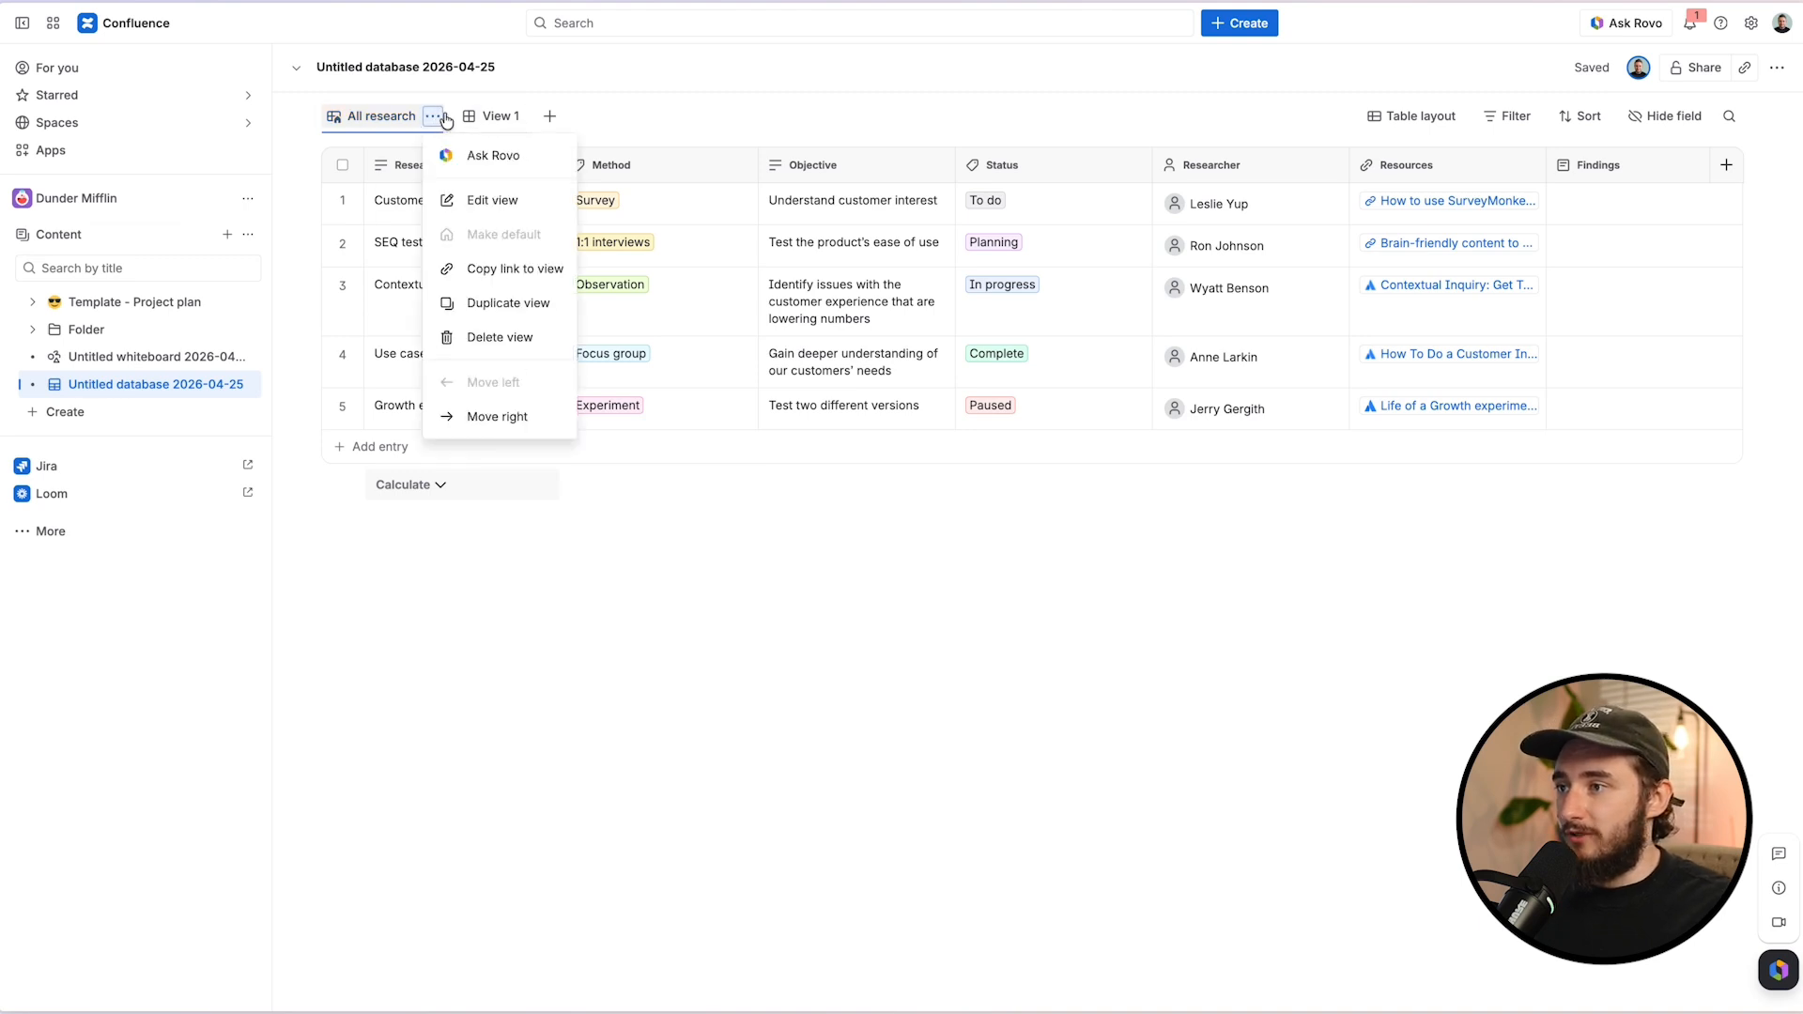
left_click(537, 273)
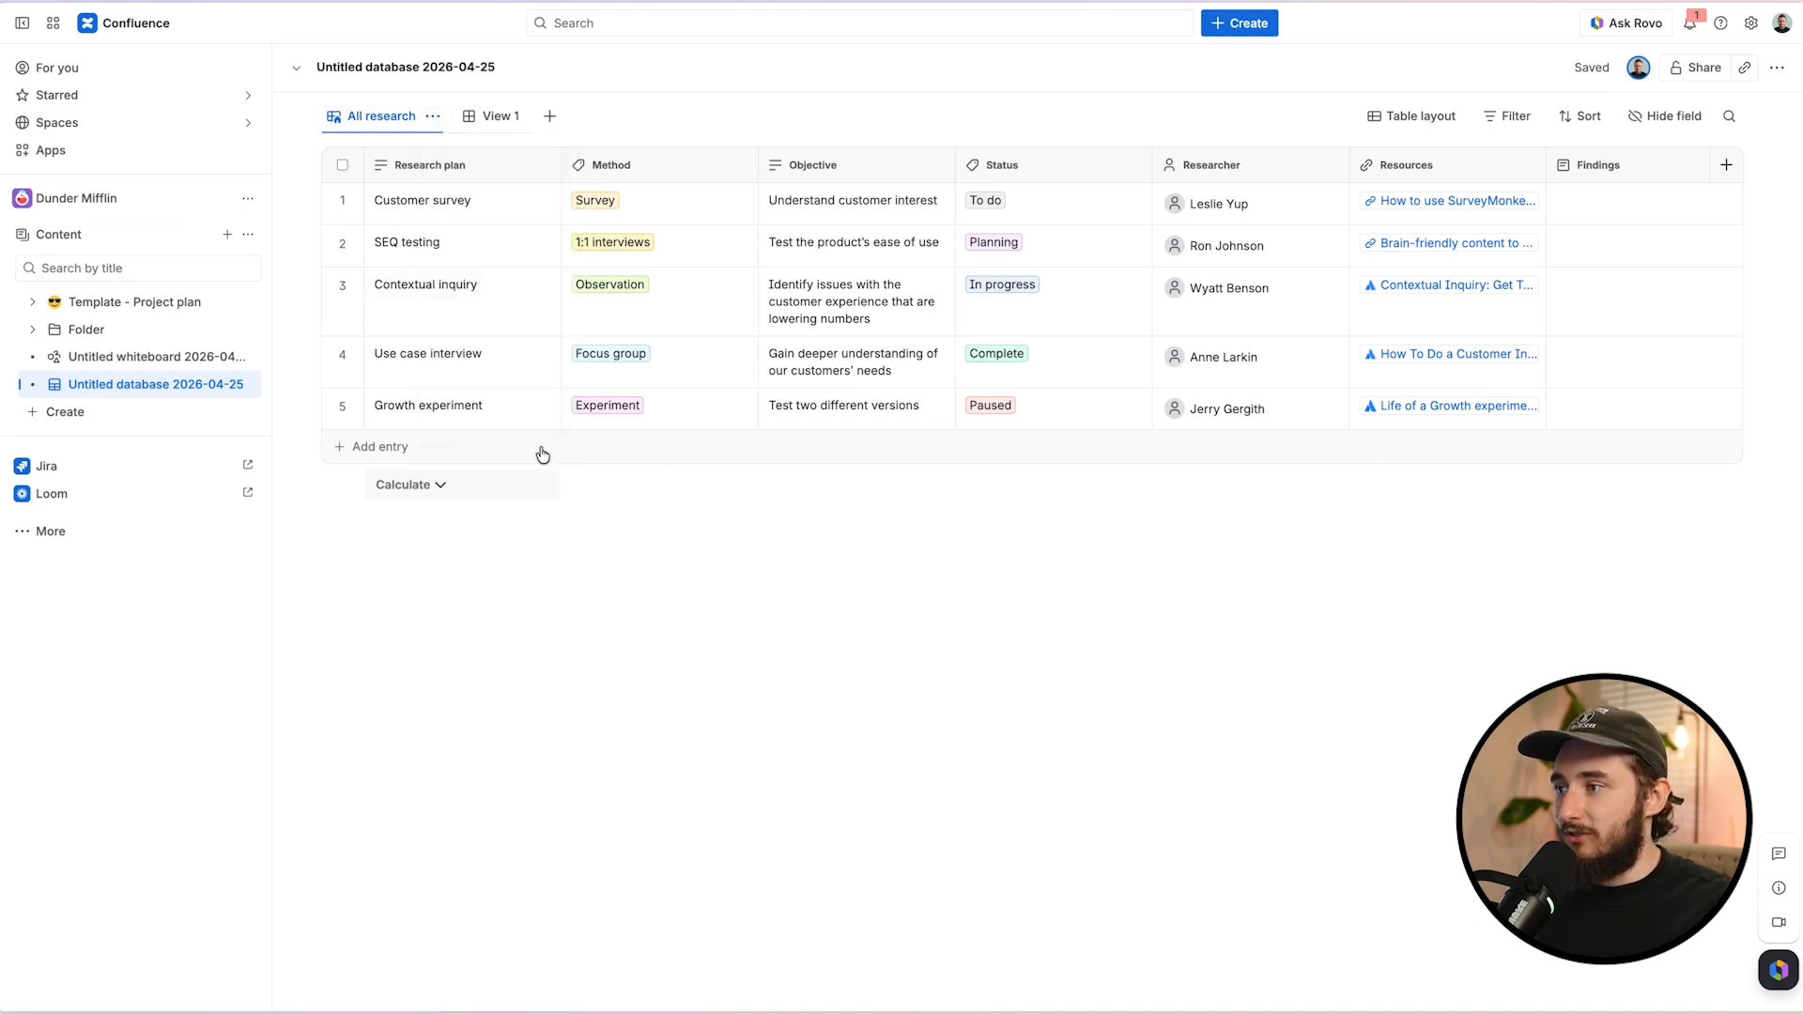
left_click(165, 355)
left_click(33, 328)
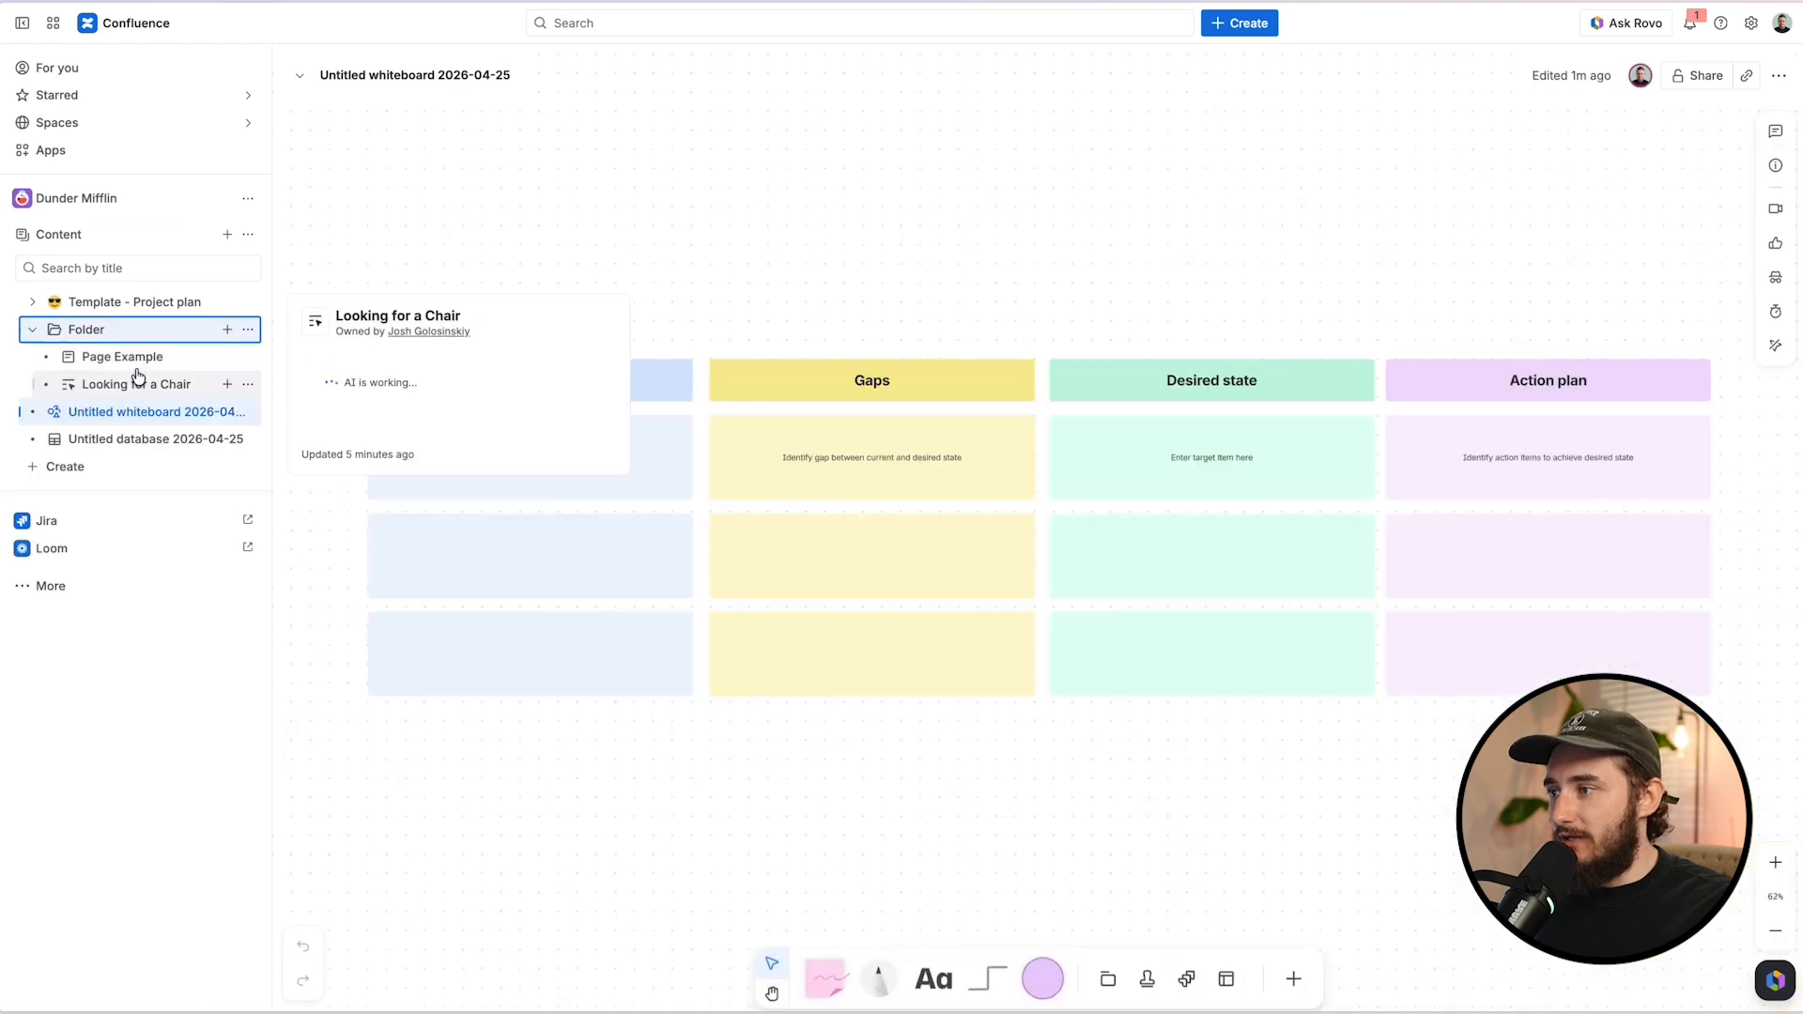
left_click(138, 363)
left_click(155, 384)
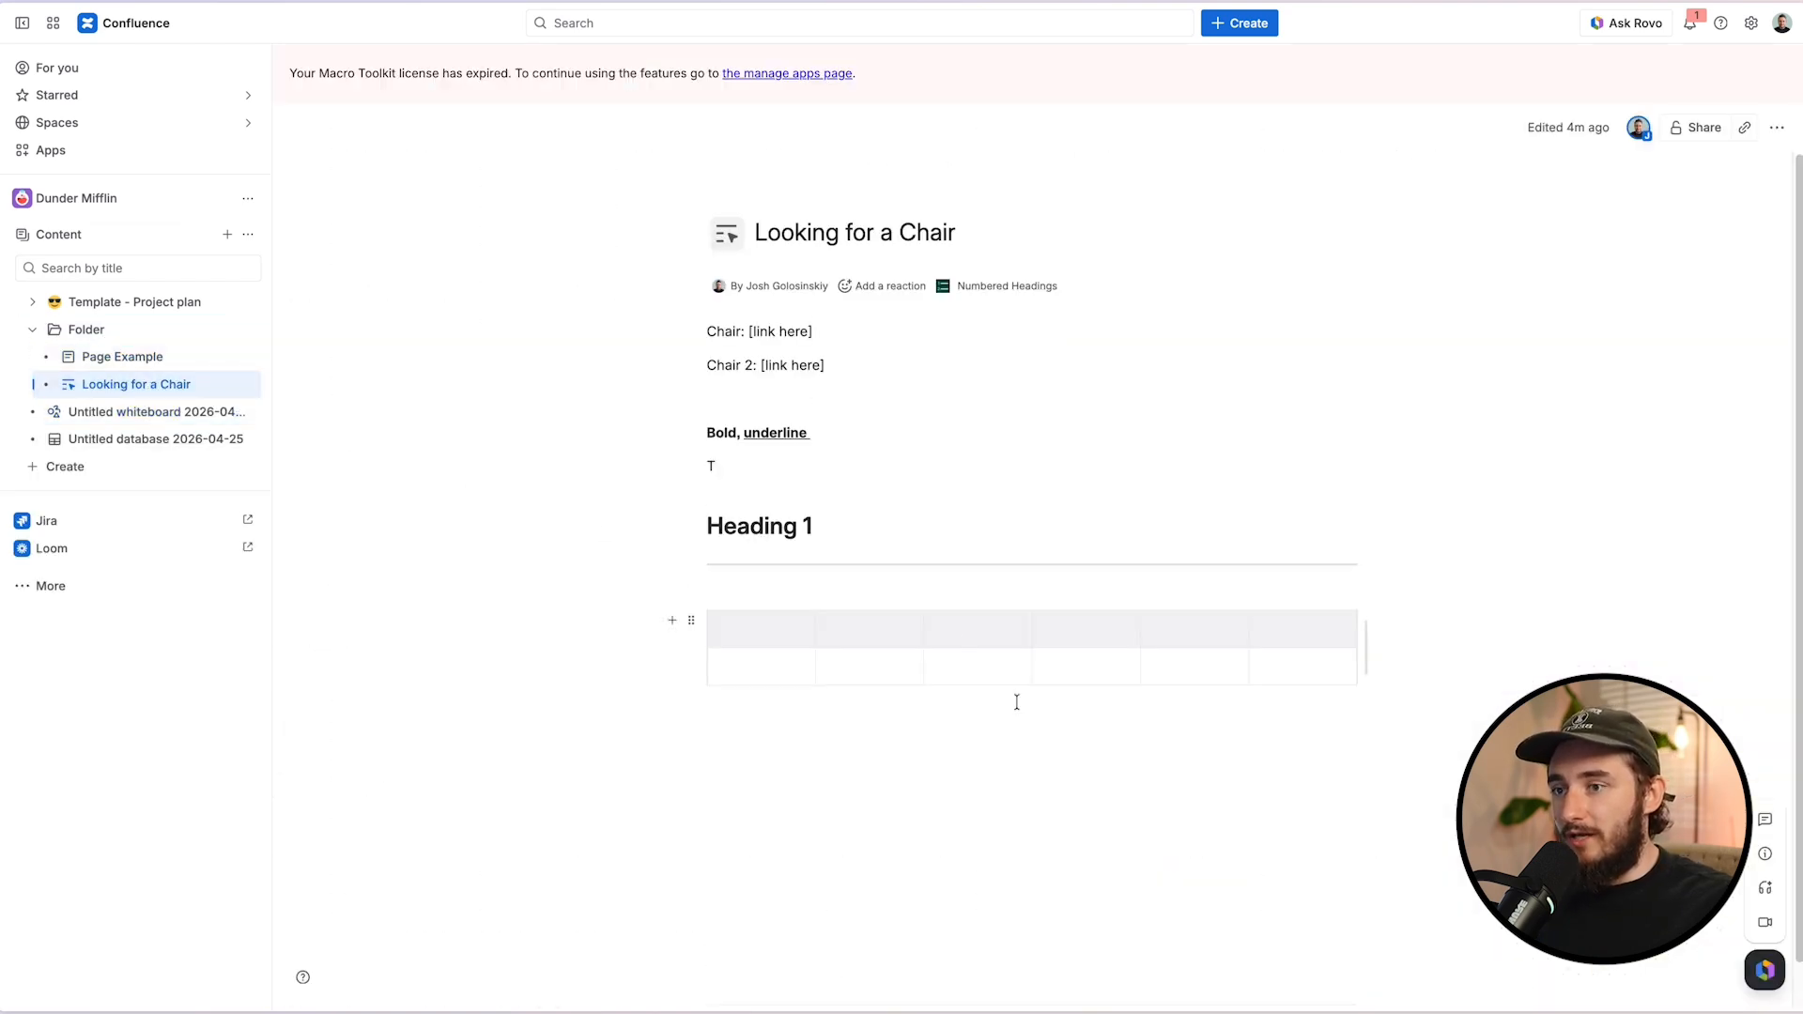
left_click(133, 358)
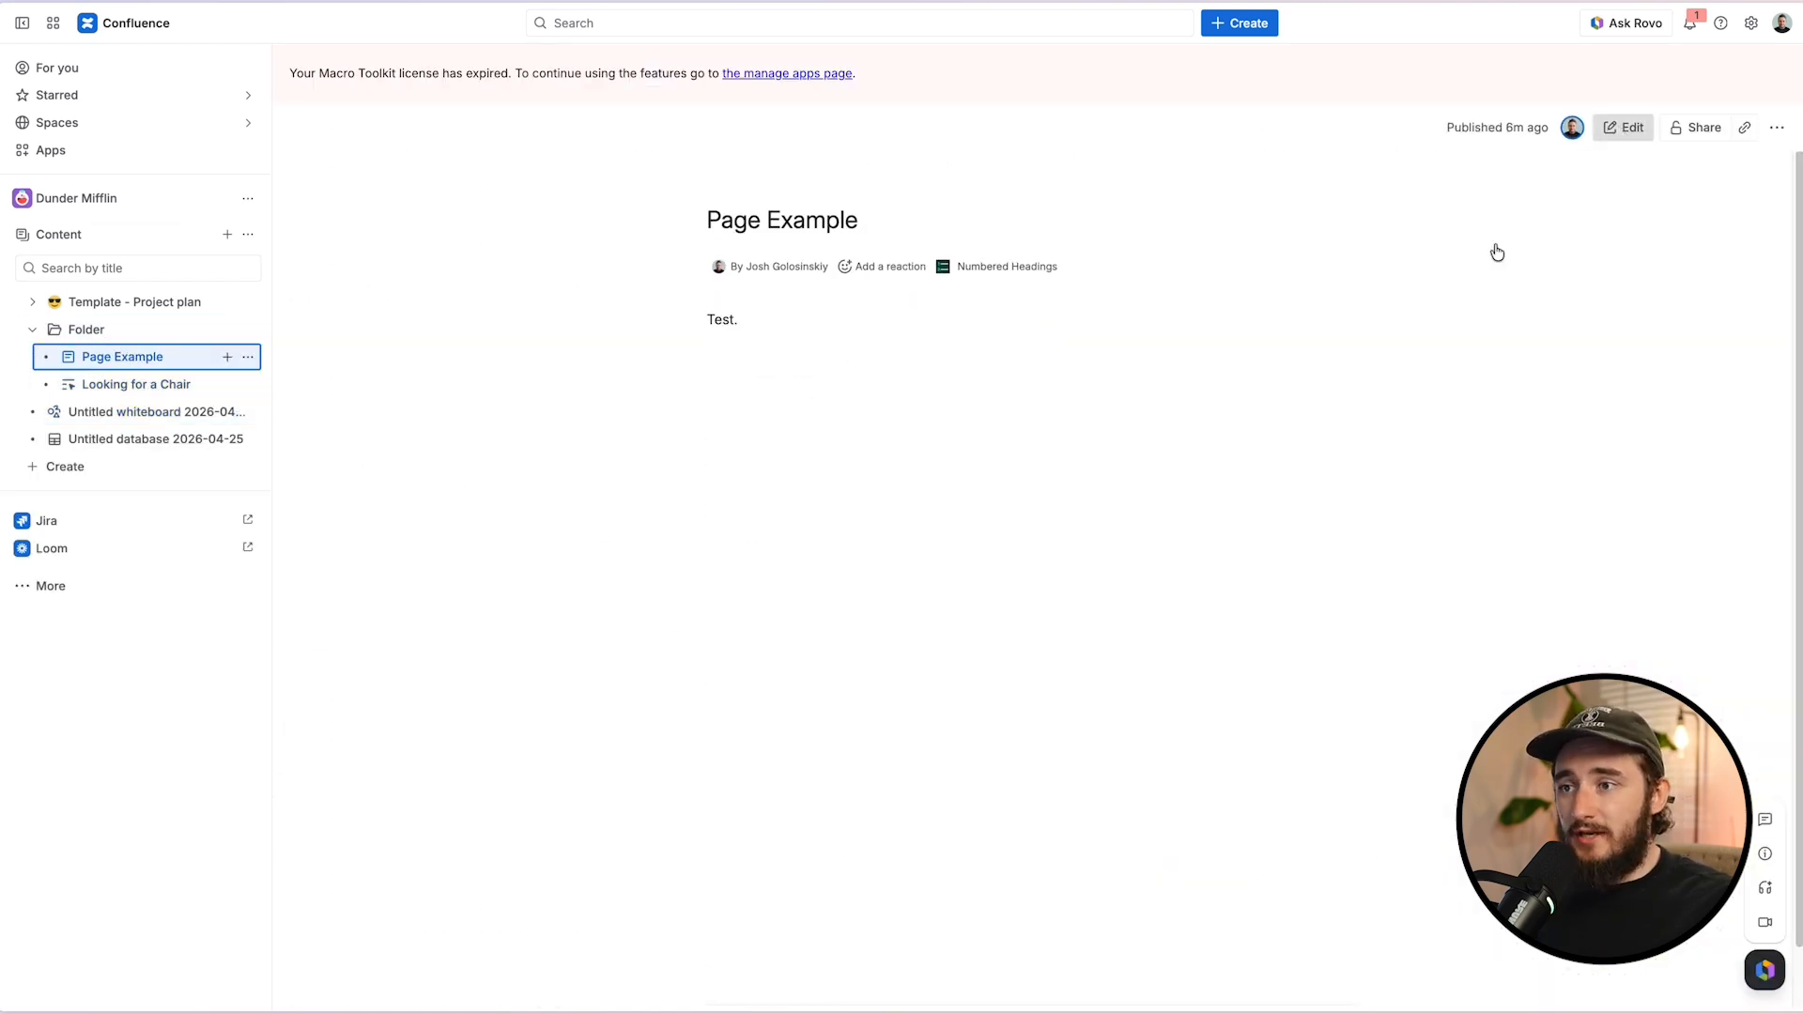
Step: Embed the database on Page Example below "Test." using the copied view link, and publish the page update
key("e")
left_click(824, 510)
key("ctrl+v")
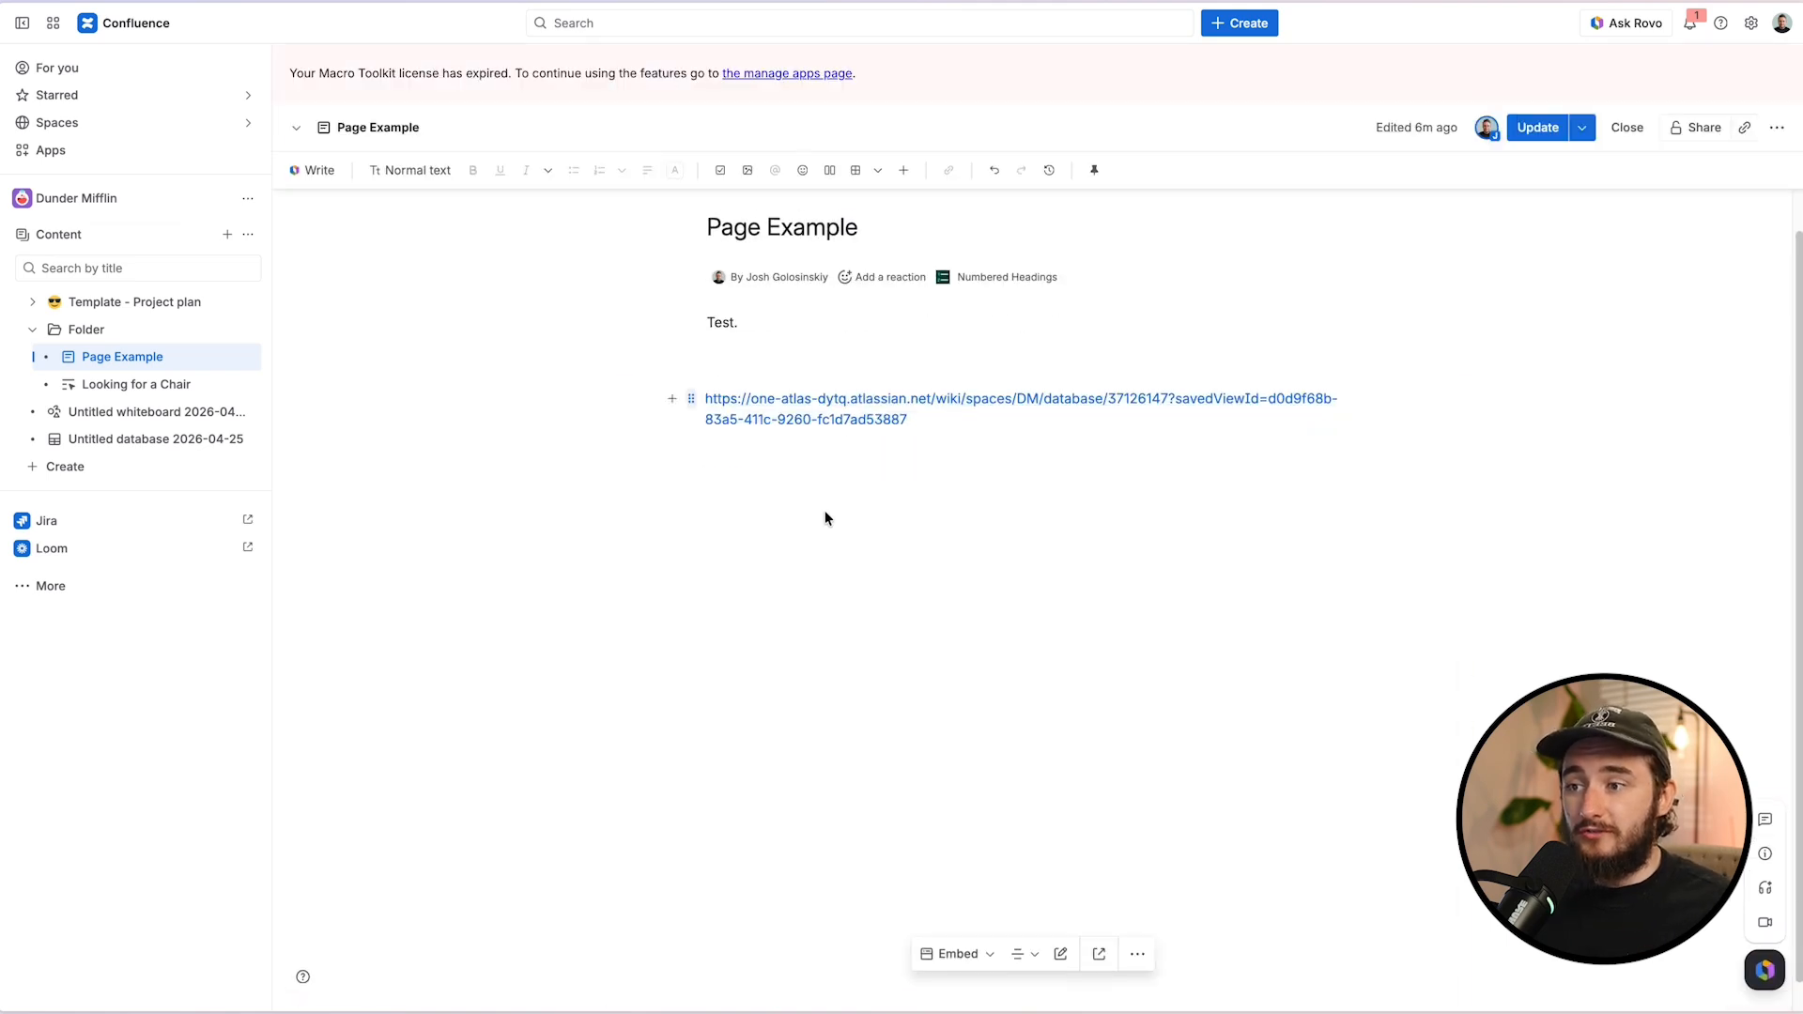
left_click_drag(592, 685, 695, 671)
scroll(826, 328, "down", 1)
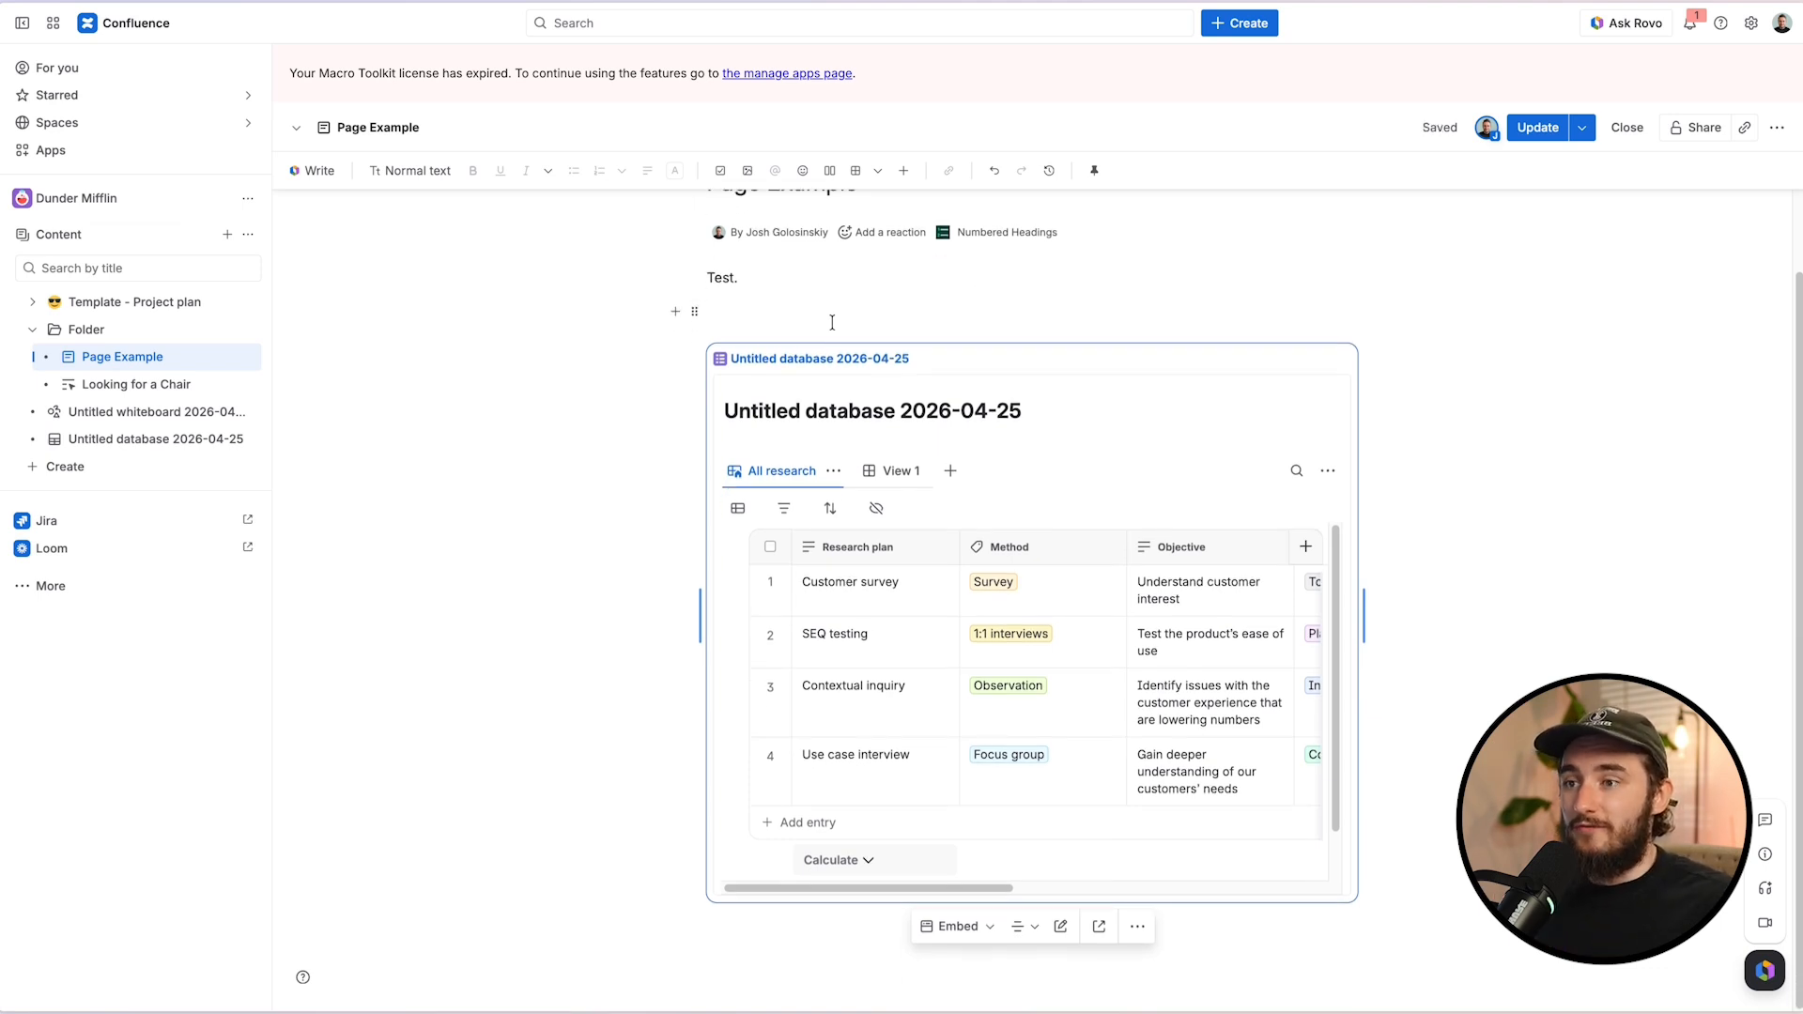
left_click(1540, 131)
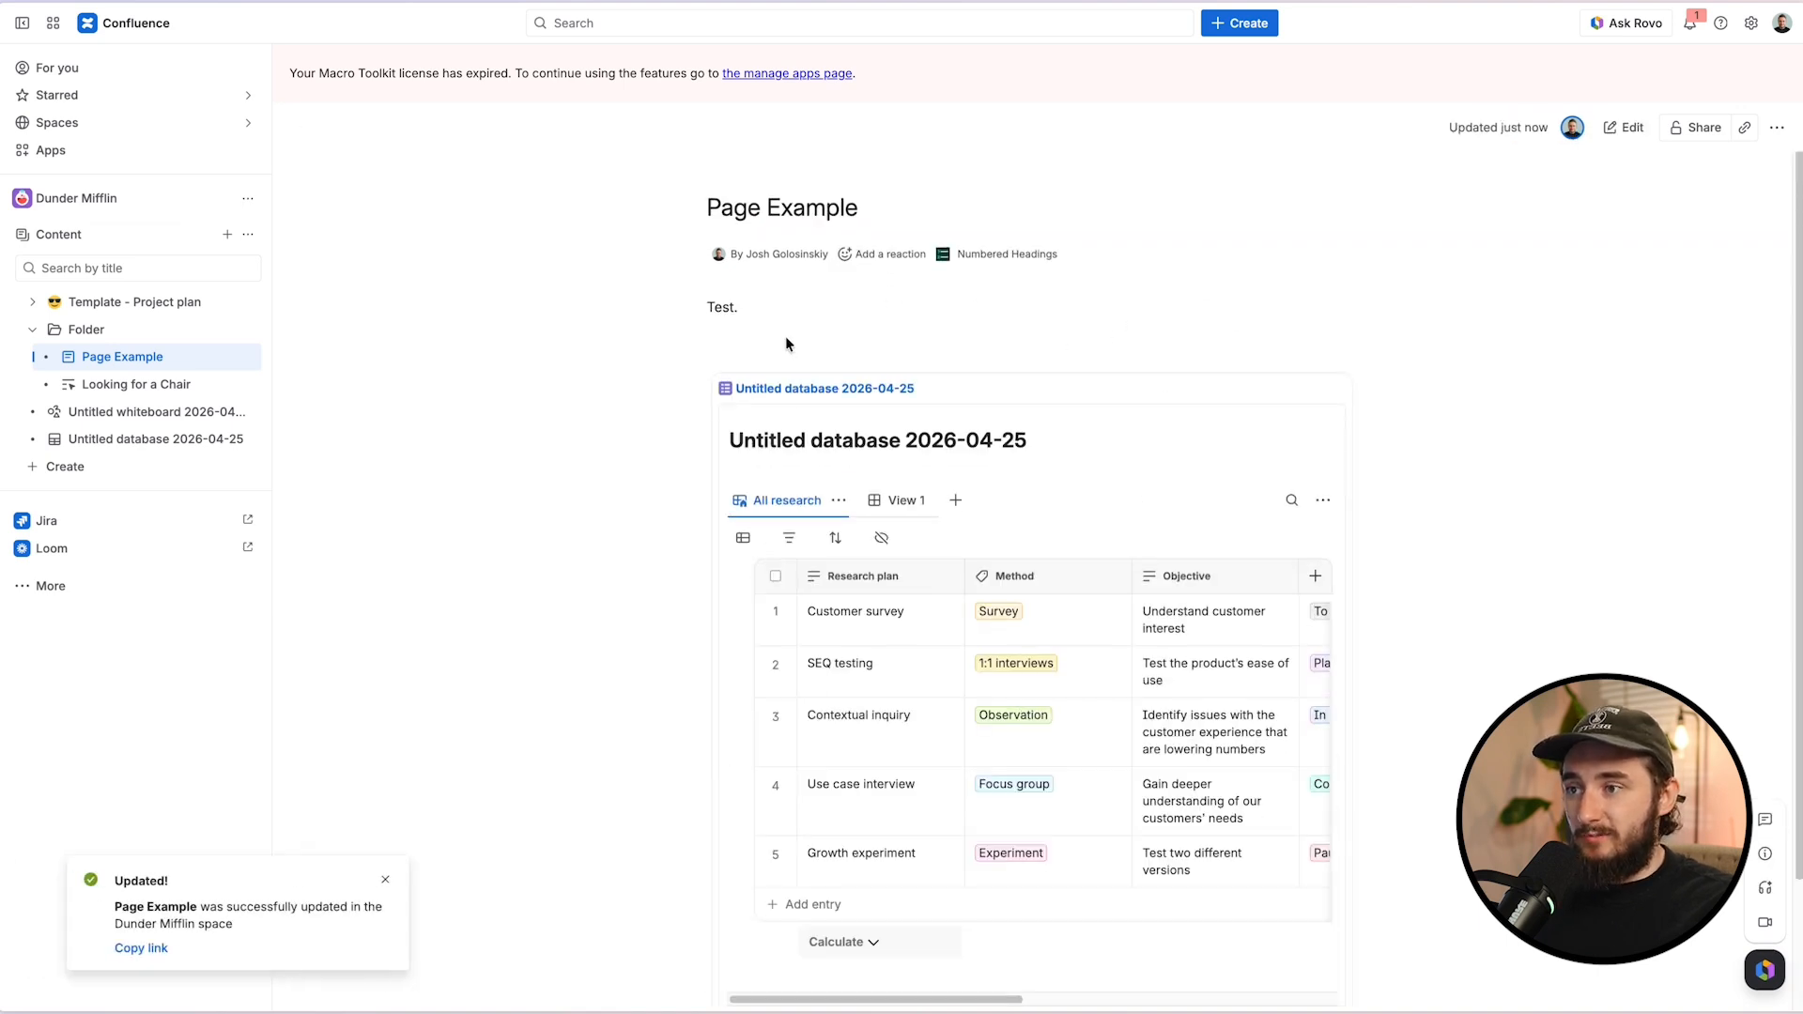
Step: Filter the embedded database's All research view to entries where Method is Experiment, and save the view changes
scroll(845, 422, "down", 1)
mouse_move(981, 935)
left_mouse_down()
mouse_move(1098, 934)
mouse_move(914, 927)
mouse_move(1014, 931)
left_mouse_up()
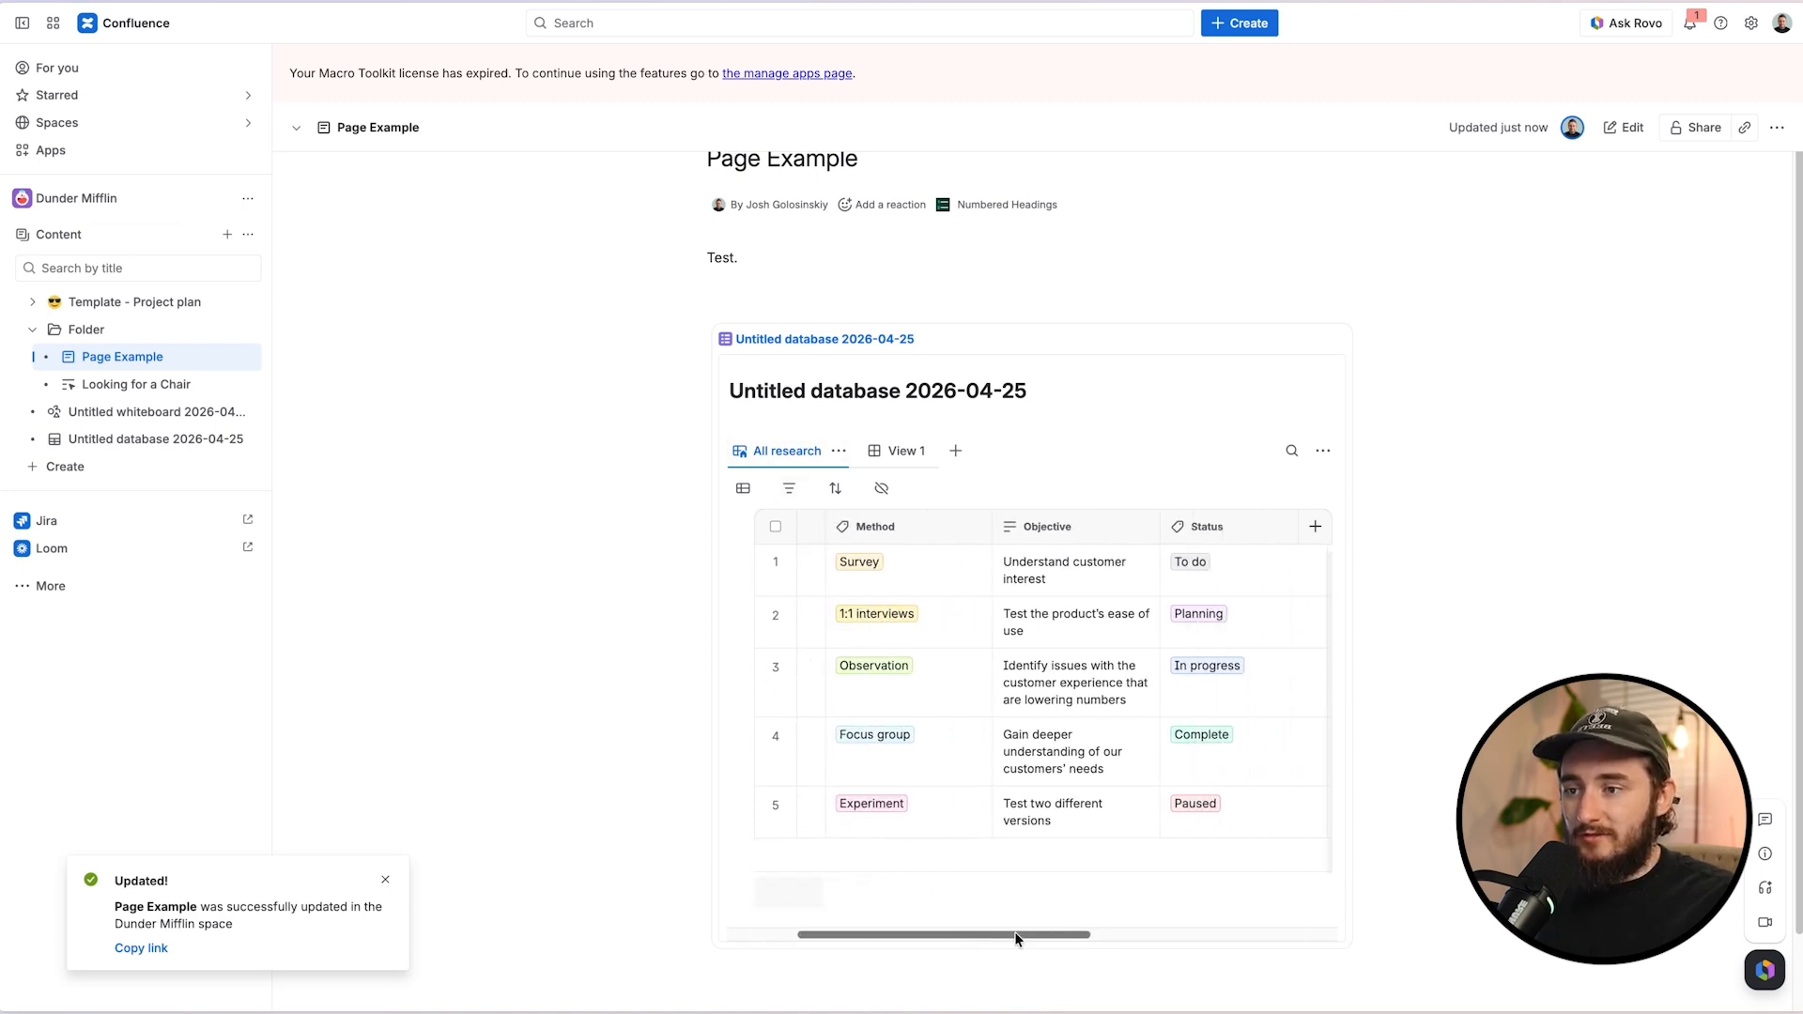
left_click(789, 487)
left_click(1216, 520)
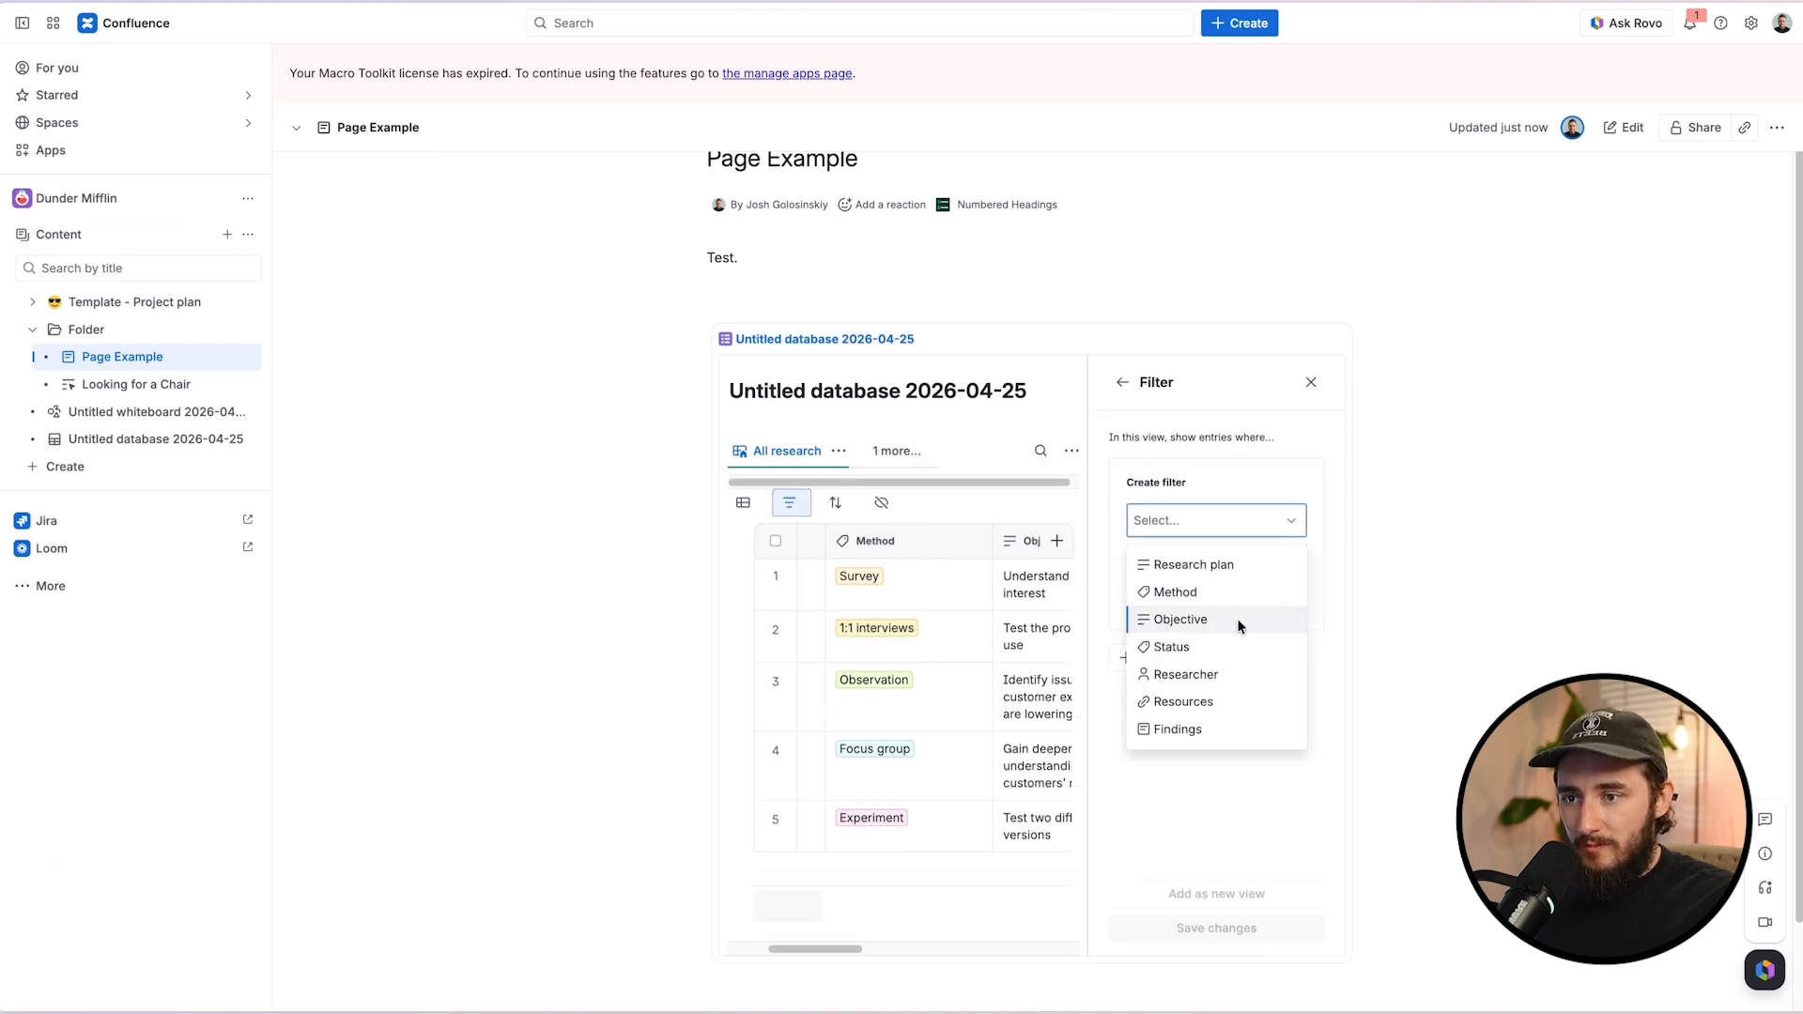
left_click(1230, 593)
left_click(1225, 601)
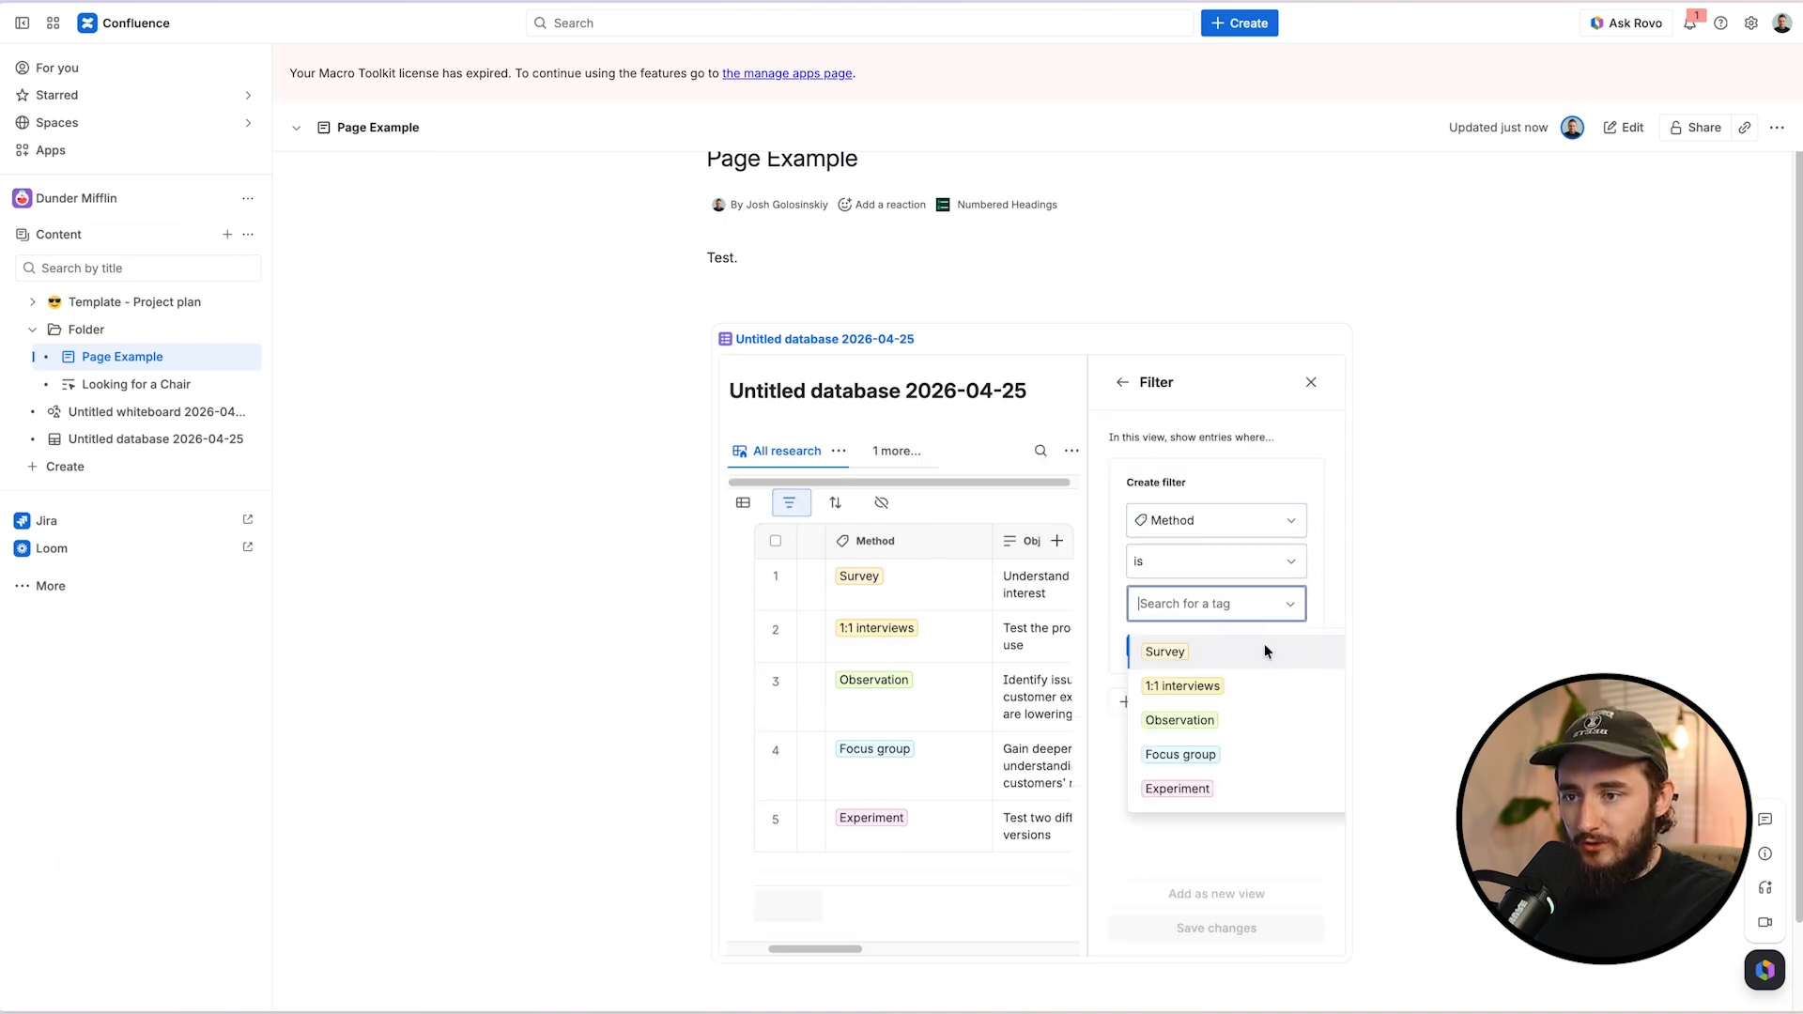
left_click(1237, 793)
left_click(1314, 879)
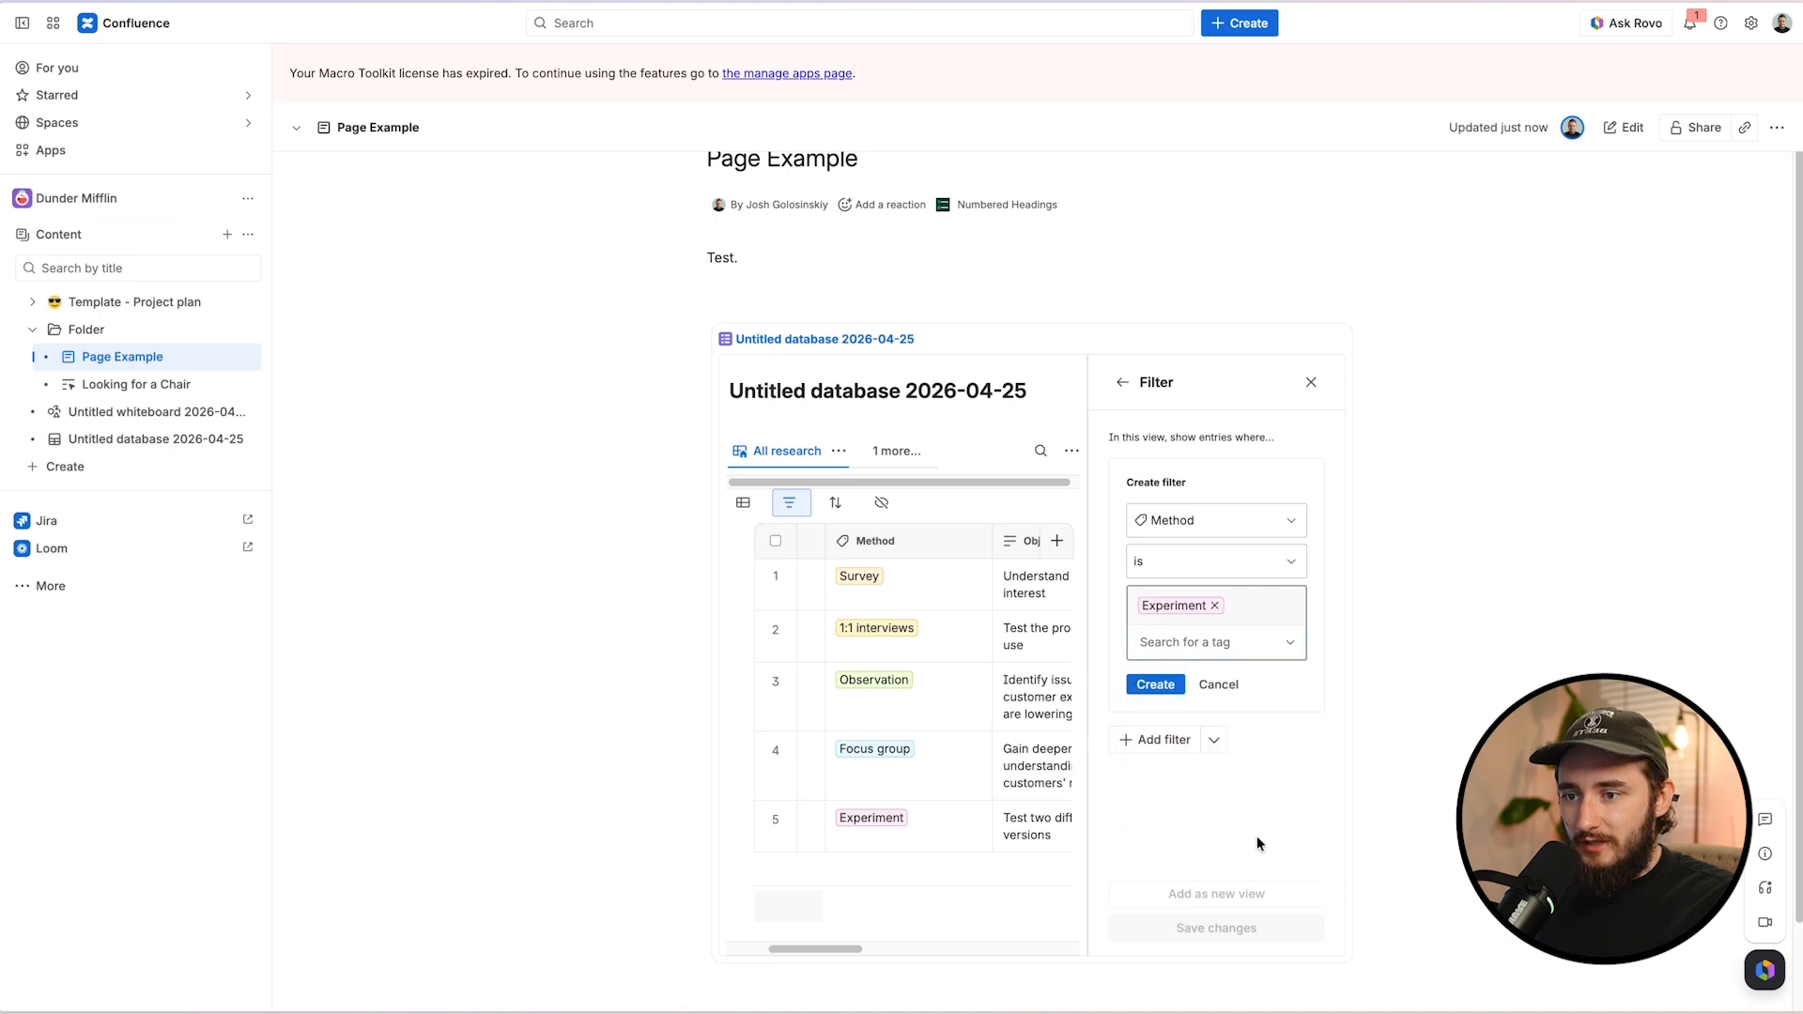
left_click(1155, 685)
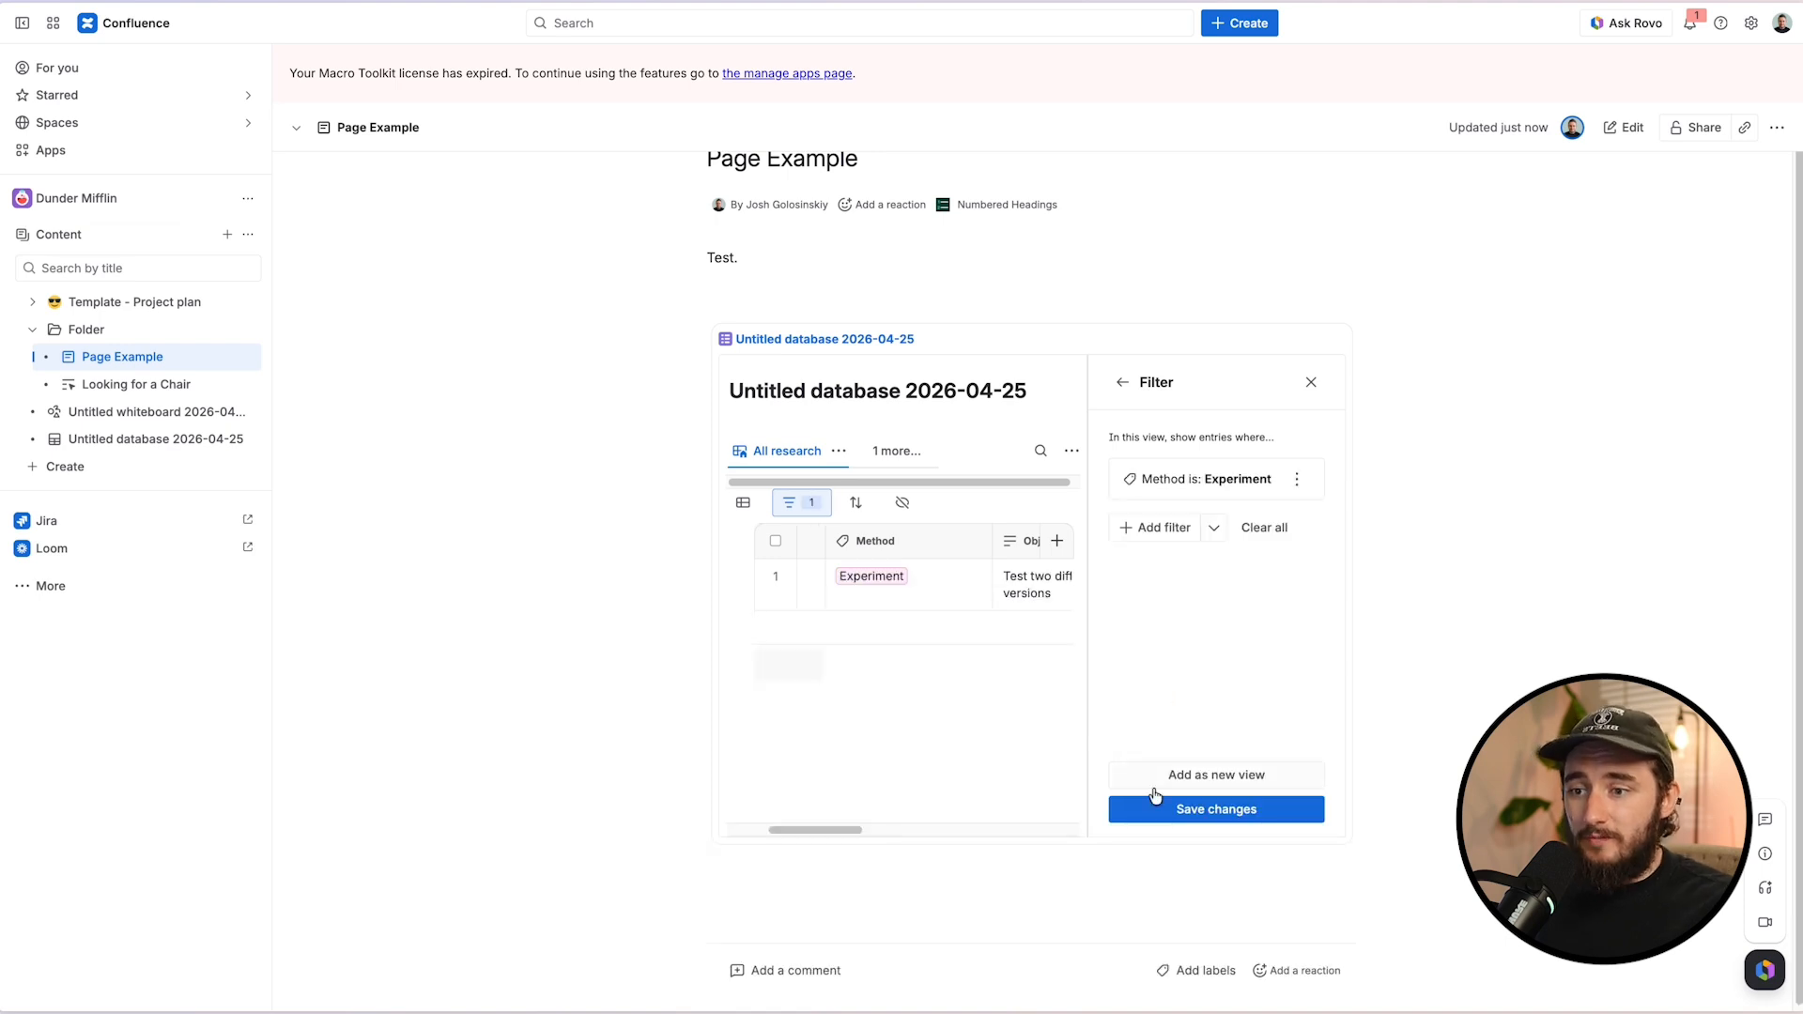
left_click(1185, 815)
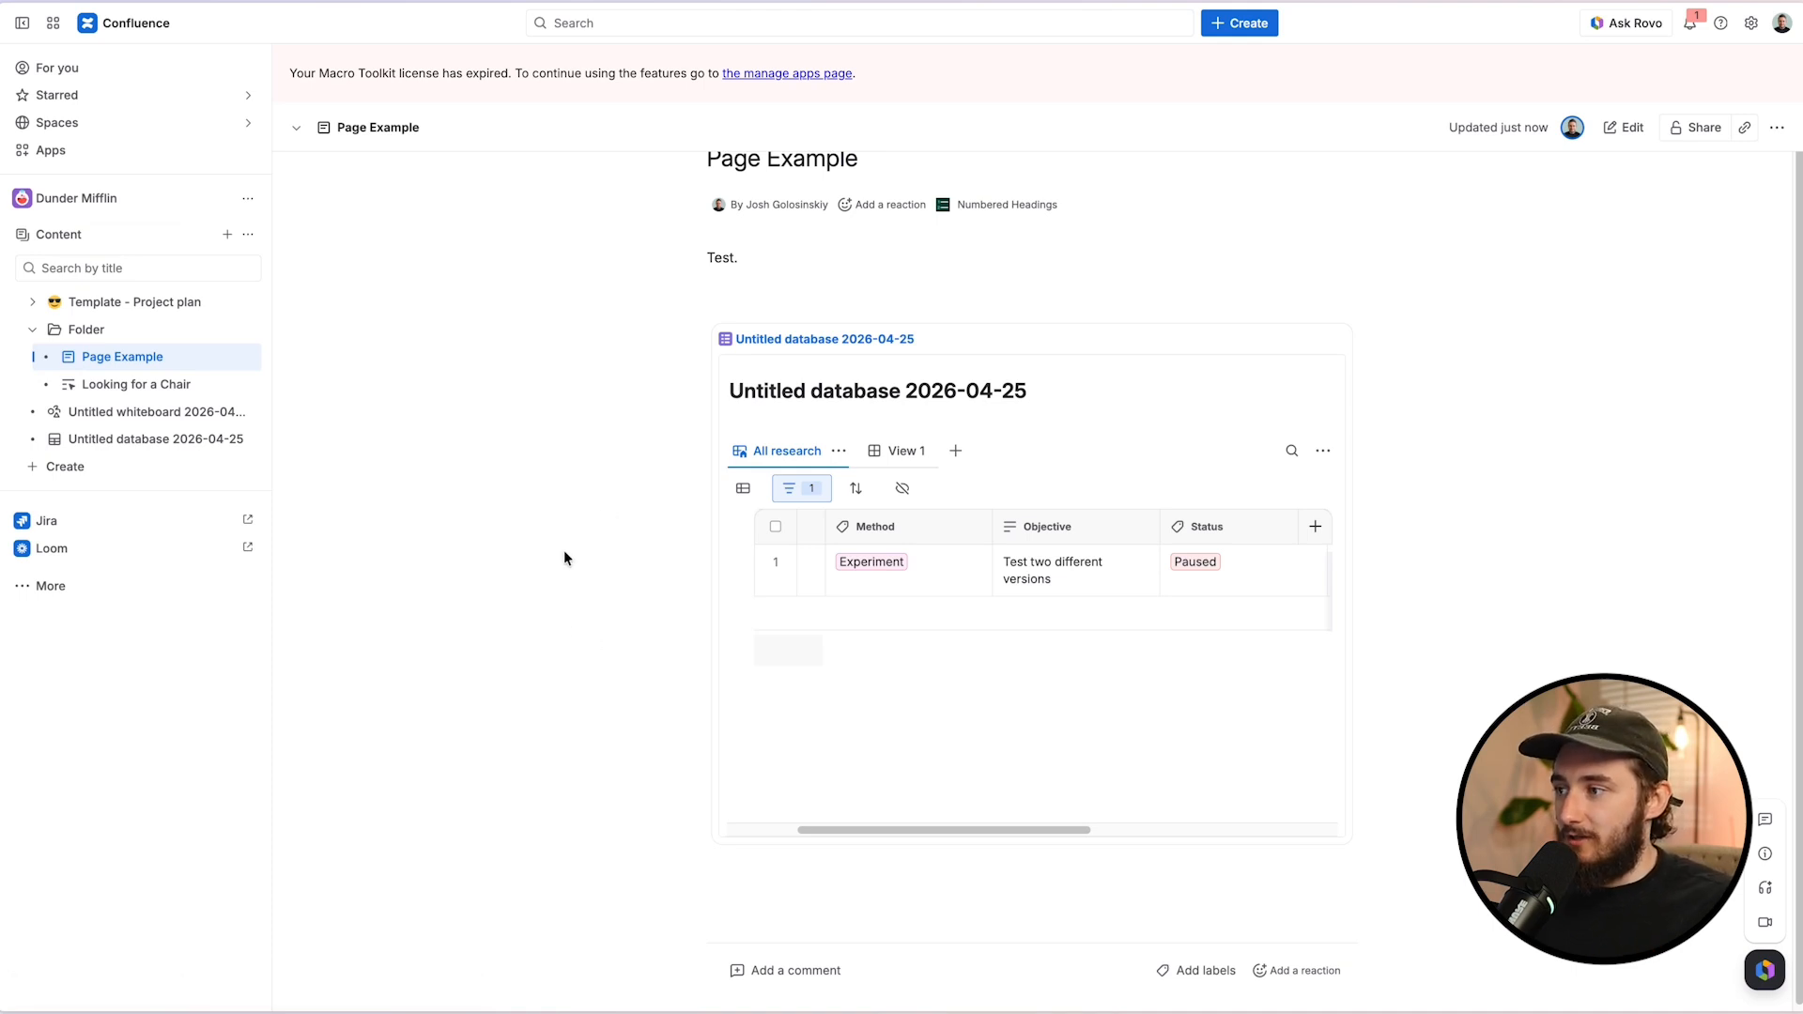
scroll(798, 350, "up", 1)
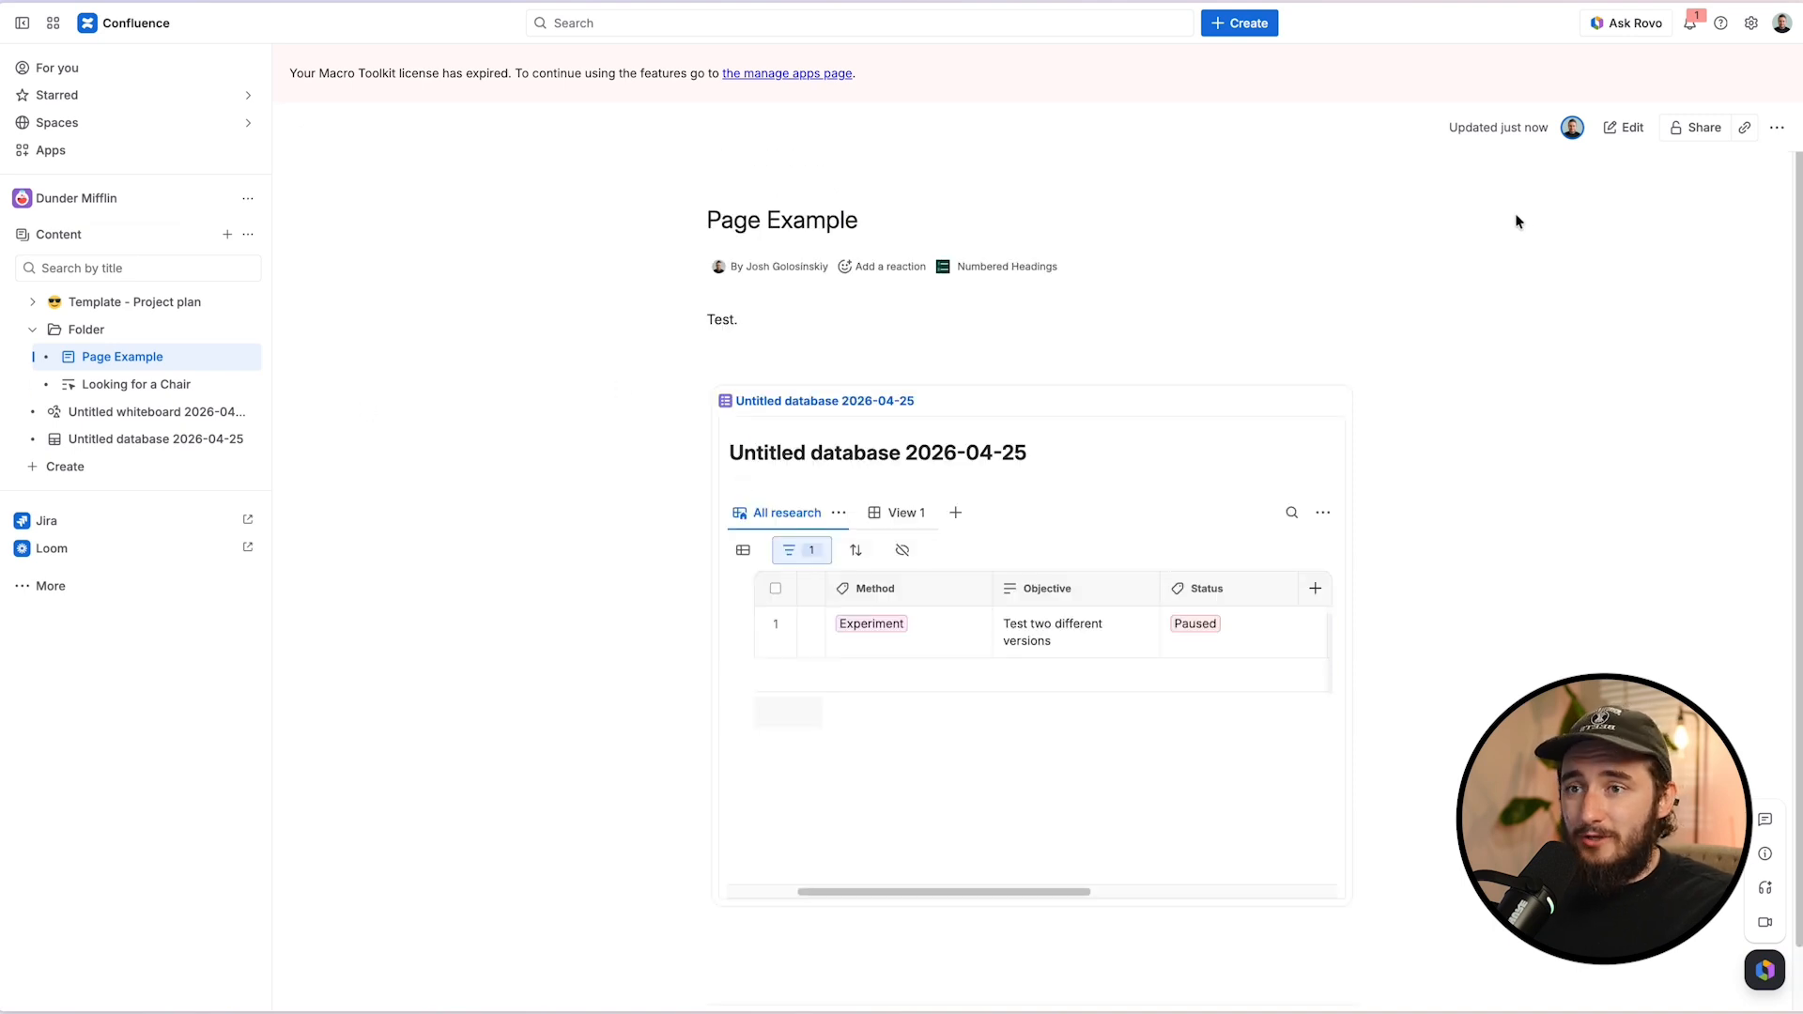
Step: Shorten the embedded database's frame on Page Example to fit its filtered table, and publish the page update
left_click(1623, 127)
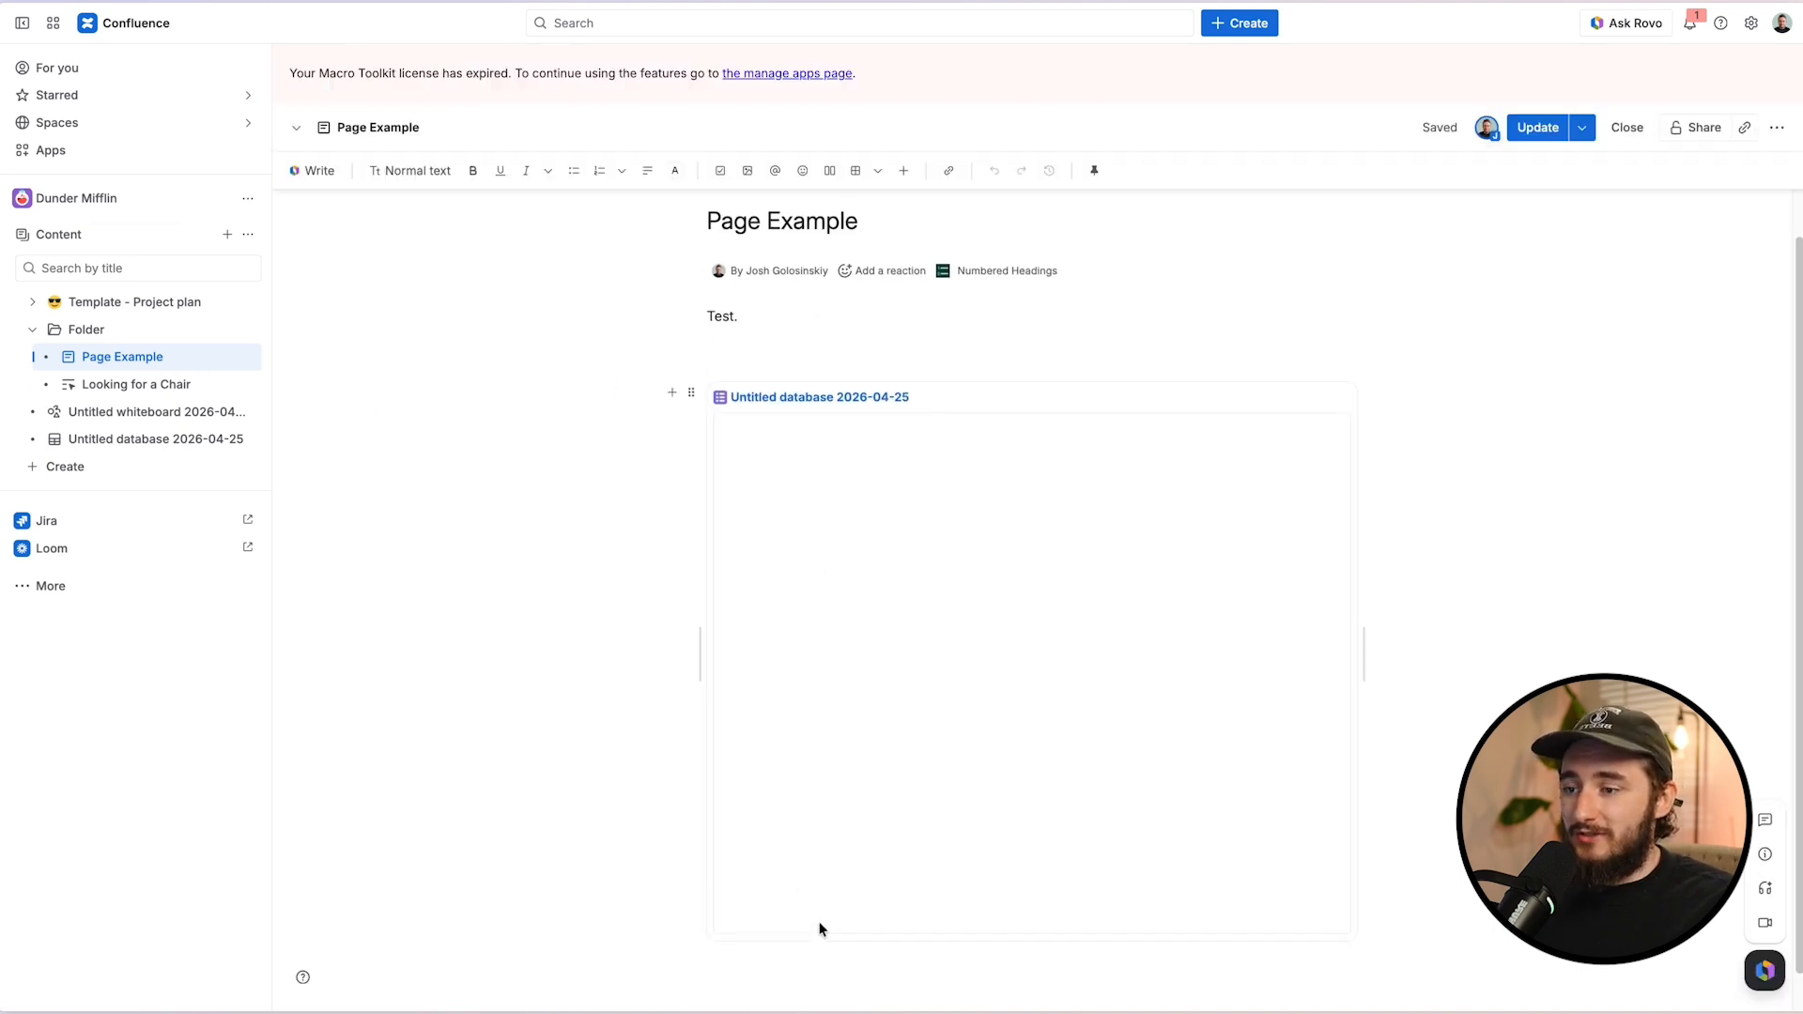
left_click(816, 900)
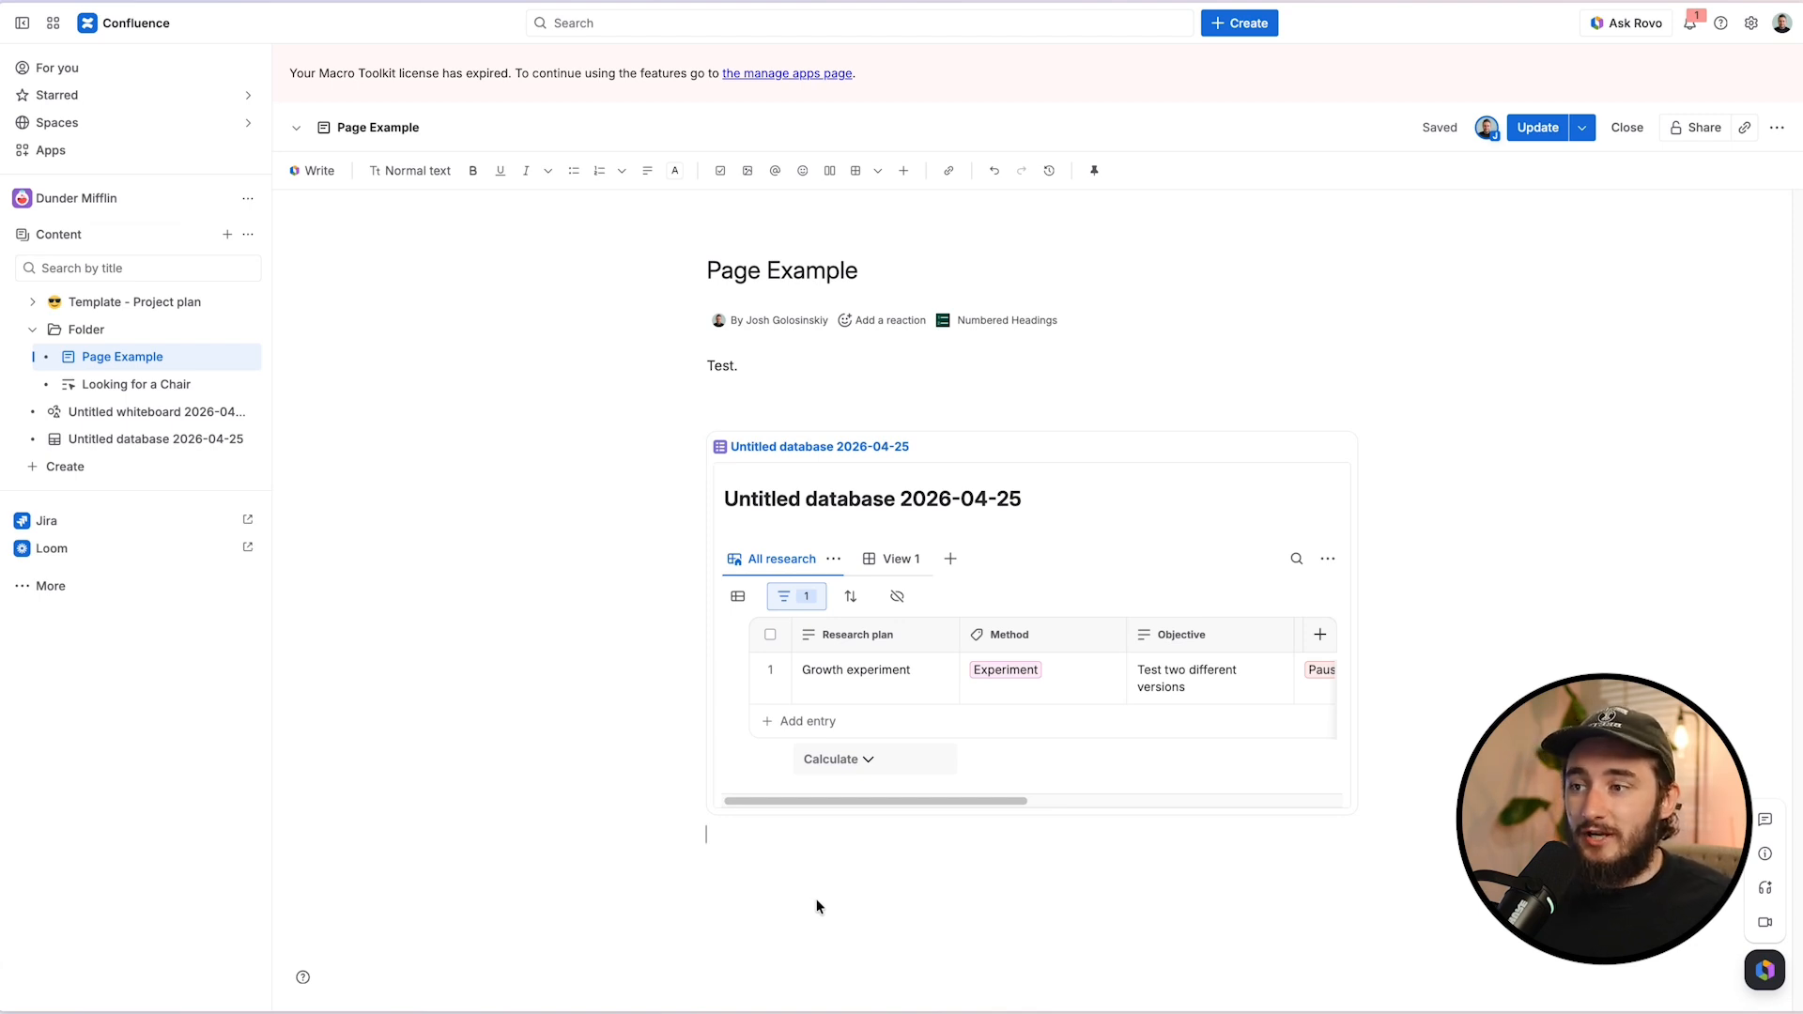
left_click(1536, 129)
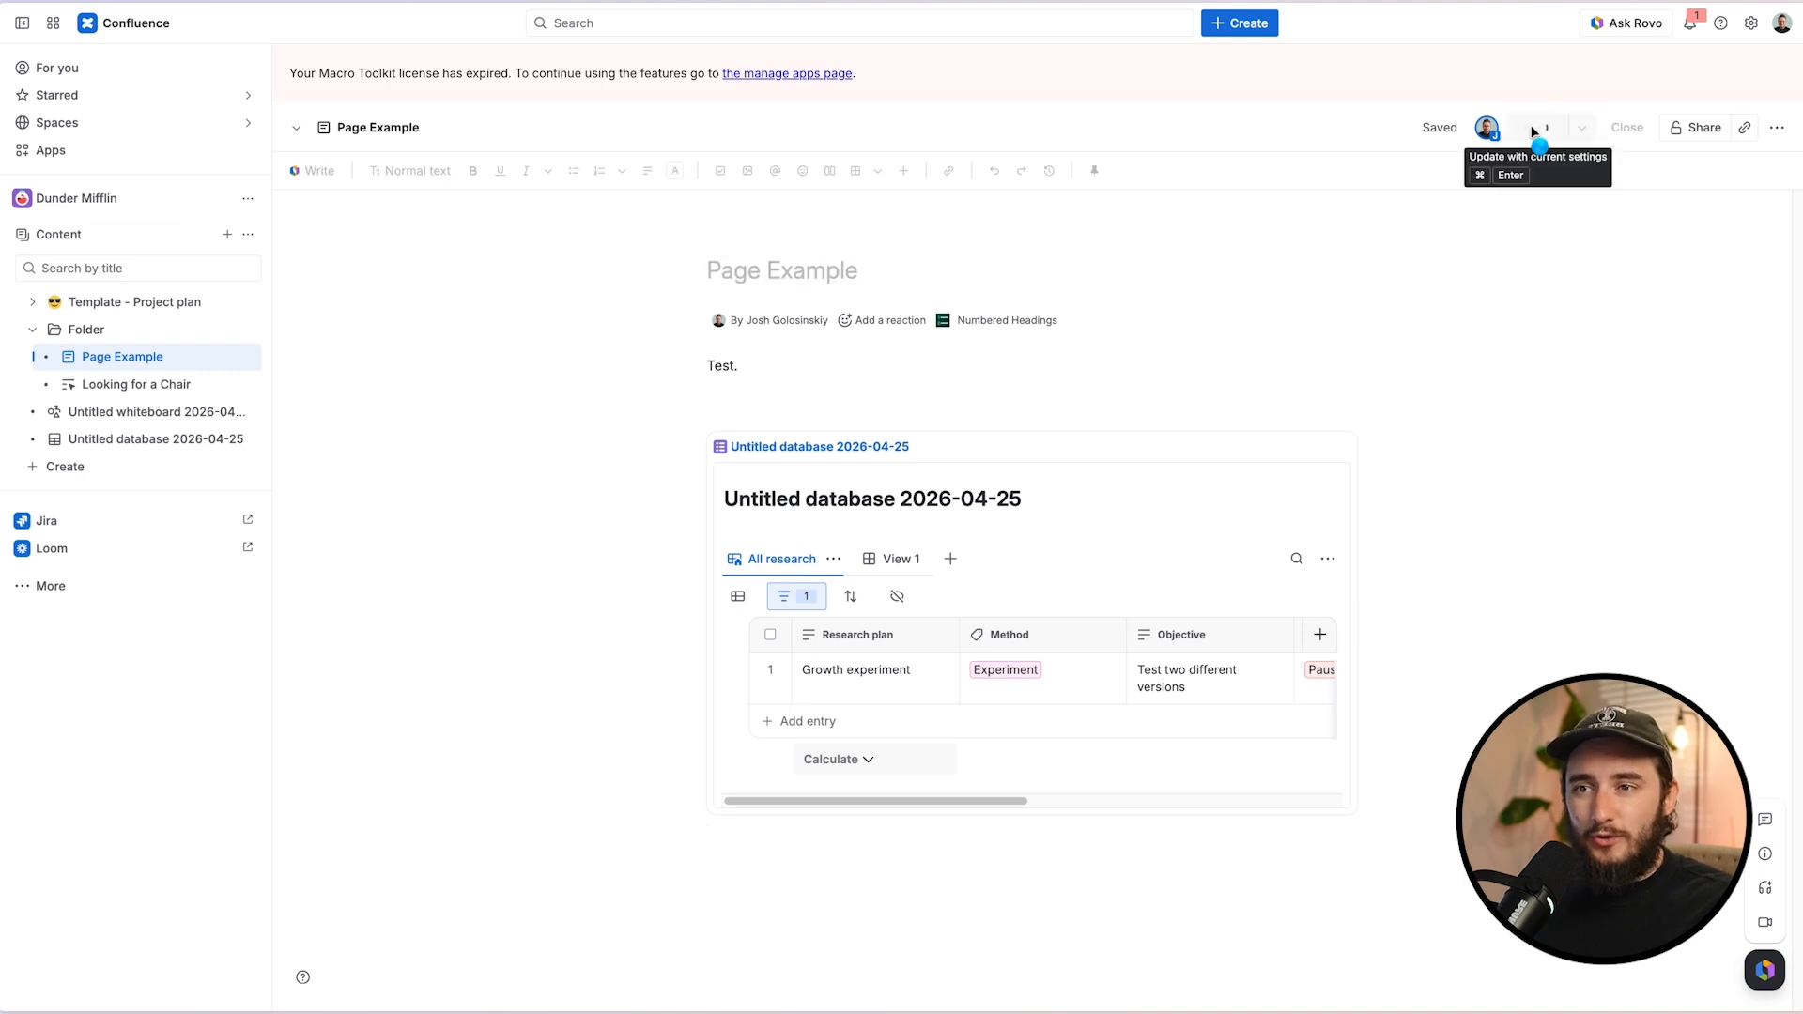
Step: Turn on the public link for Page Example so anyone with the link can view it, and close the sharing settings
left_click(1686, 139)
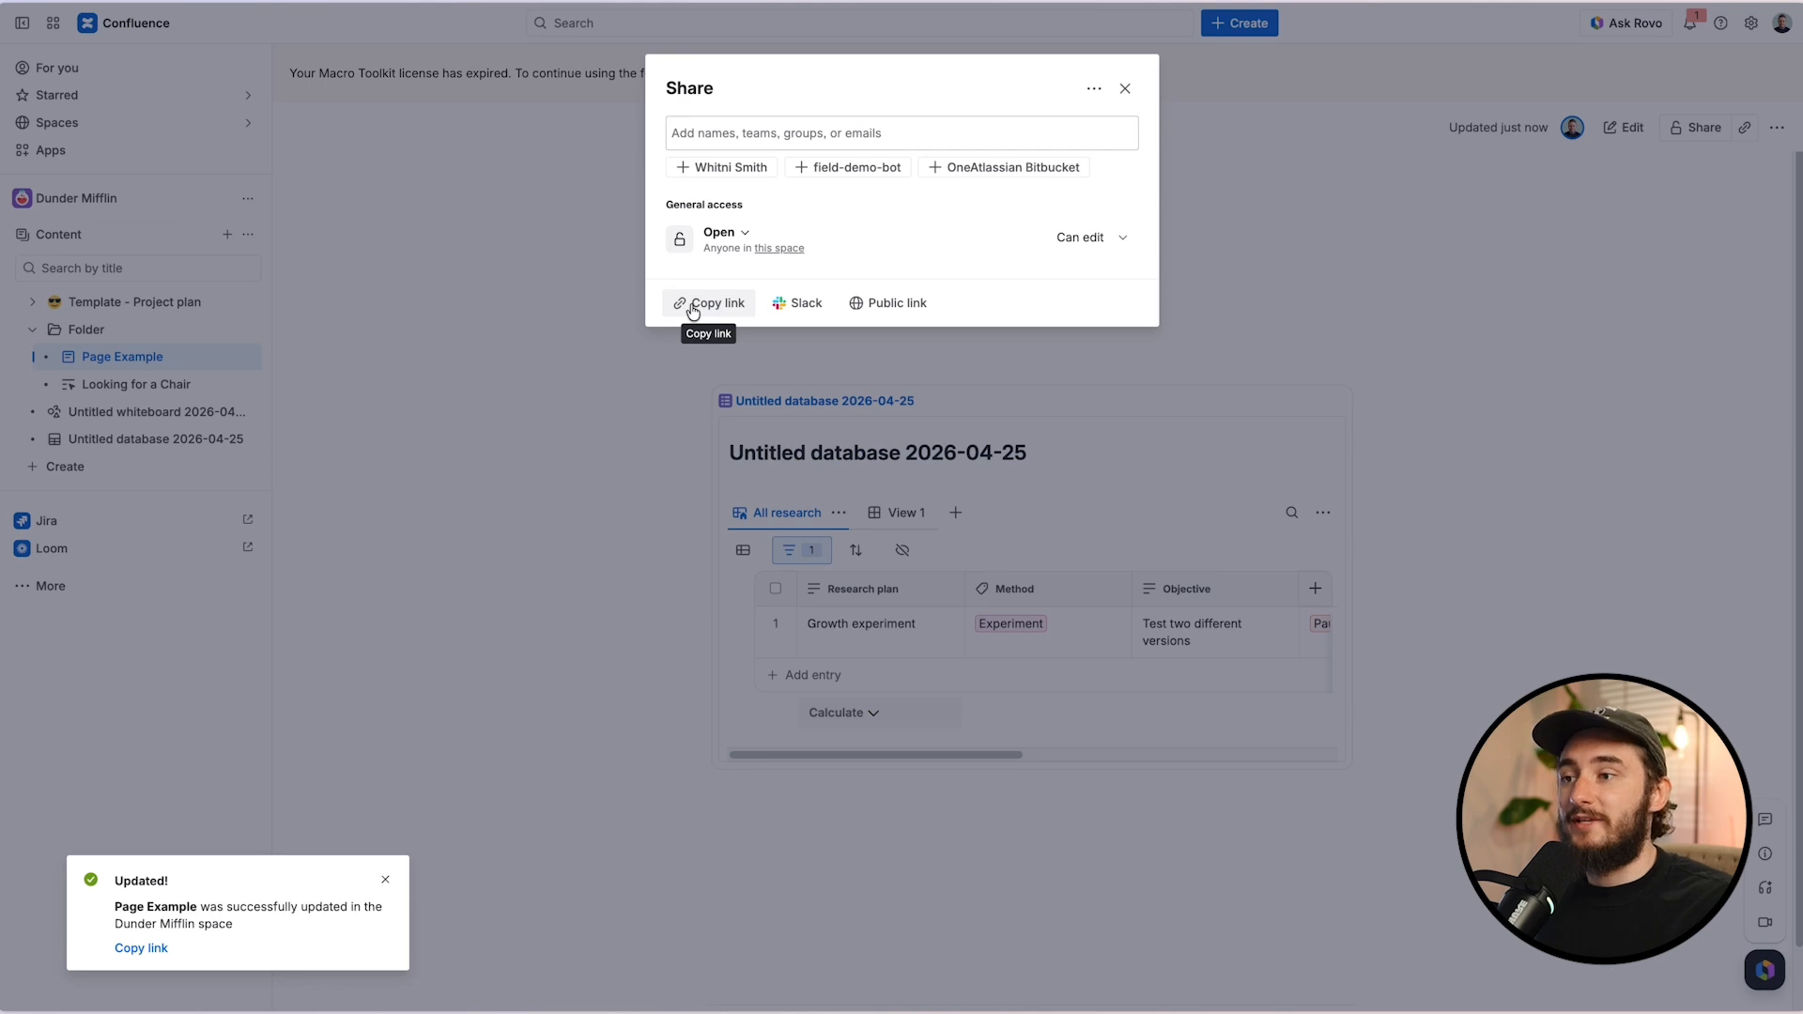
left_click(878, 305)
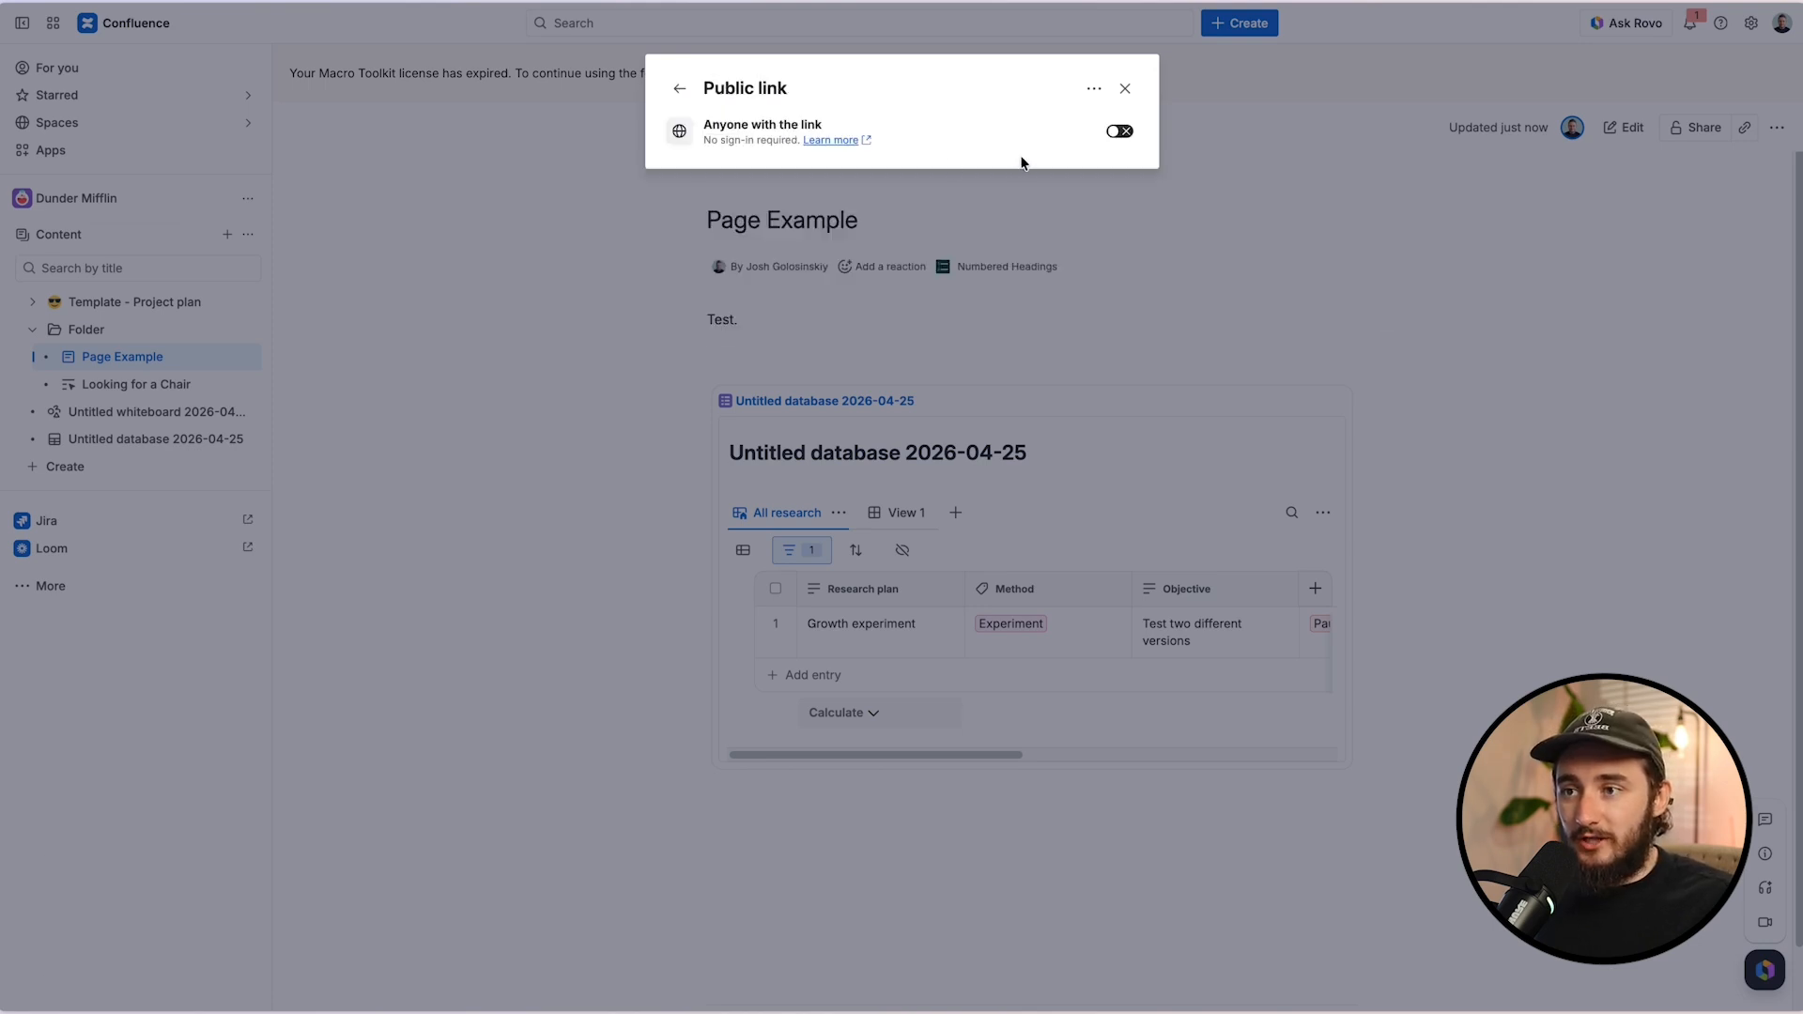
left_click(1120, 133)
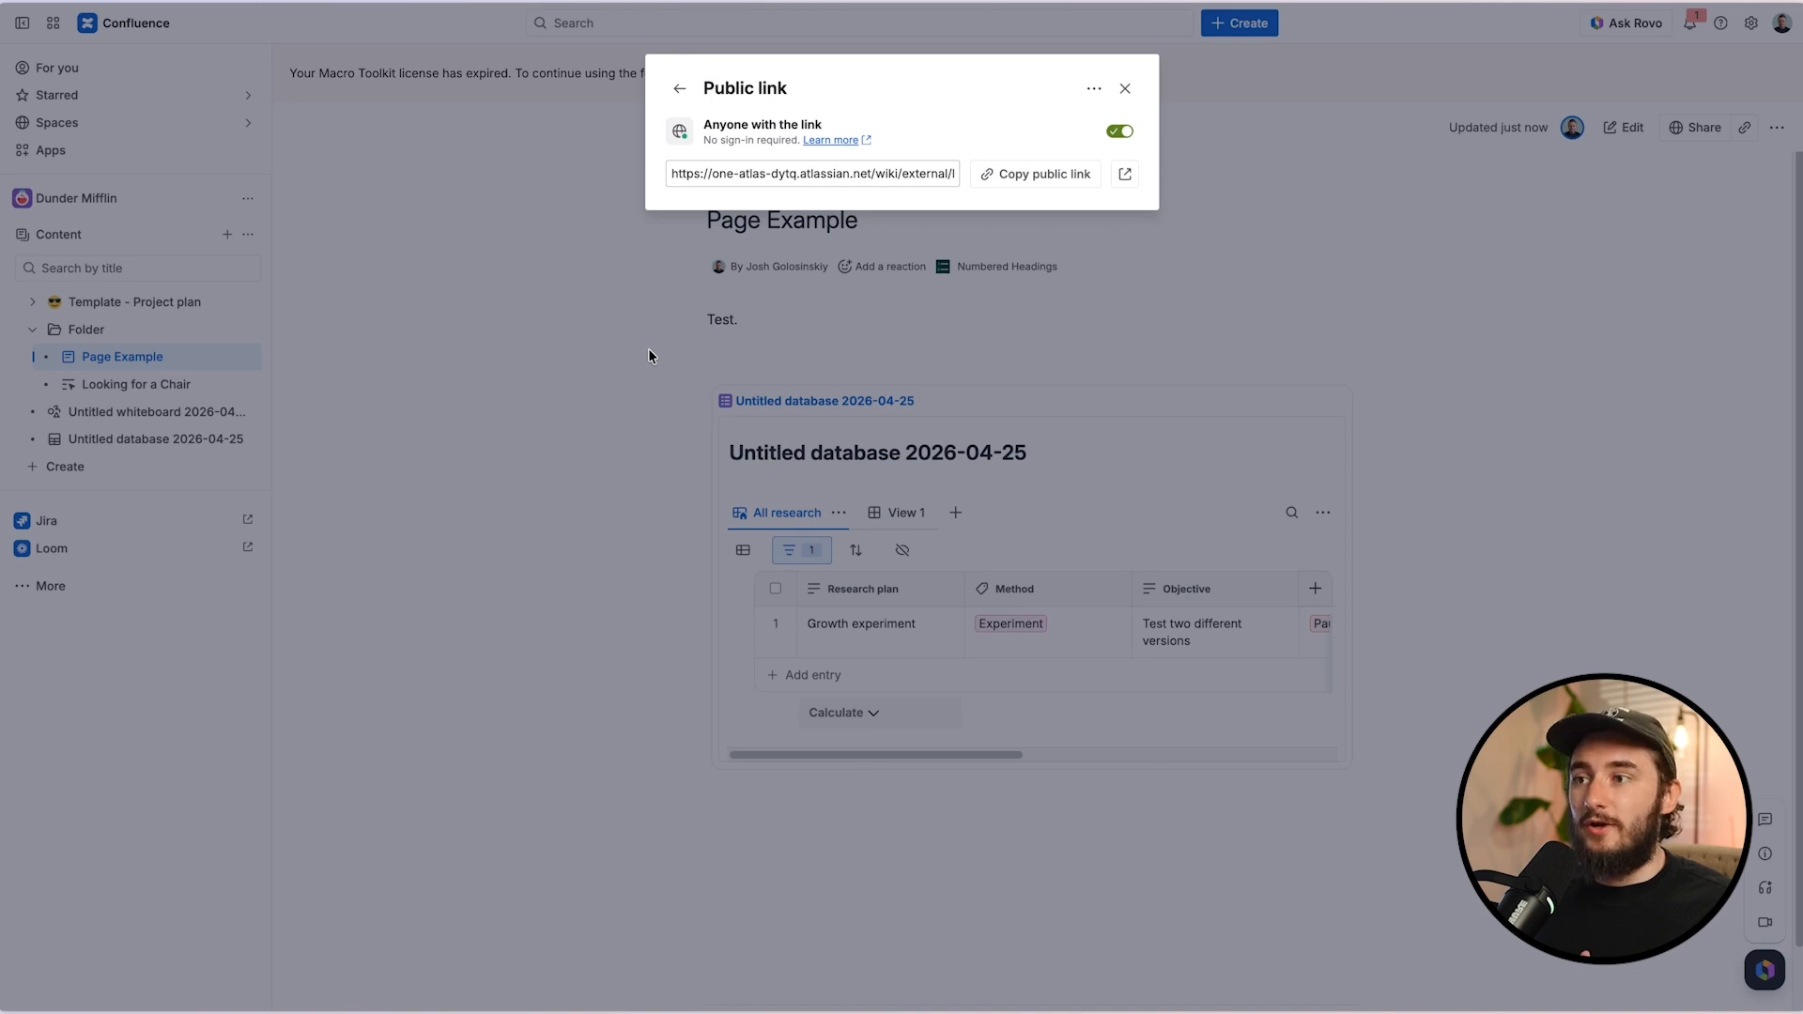
left_click(1125, 88)
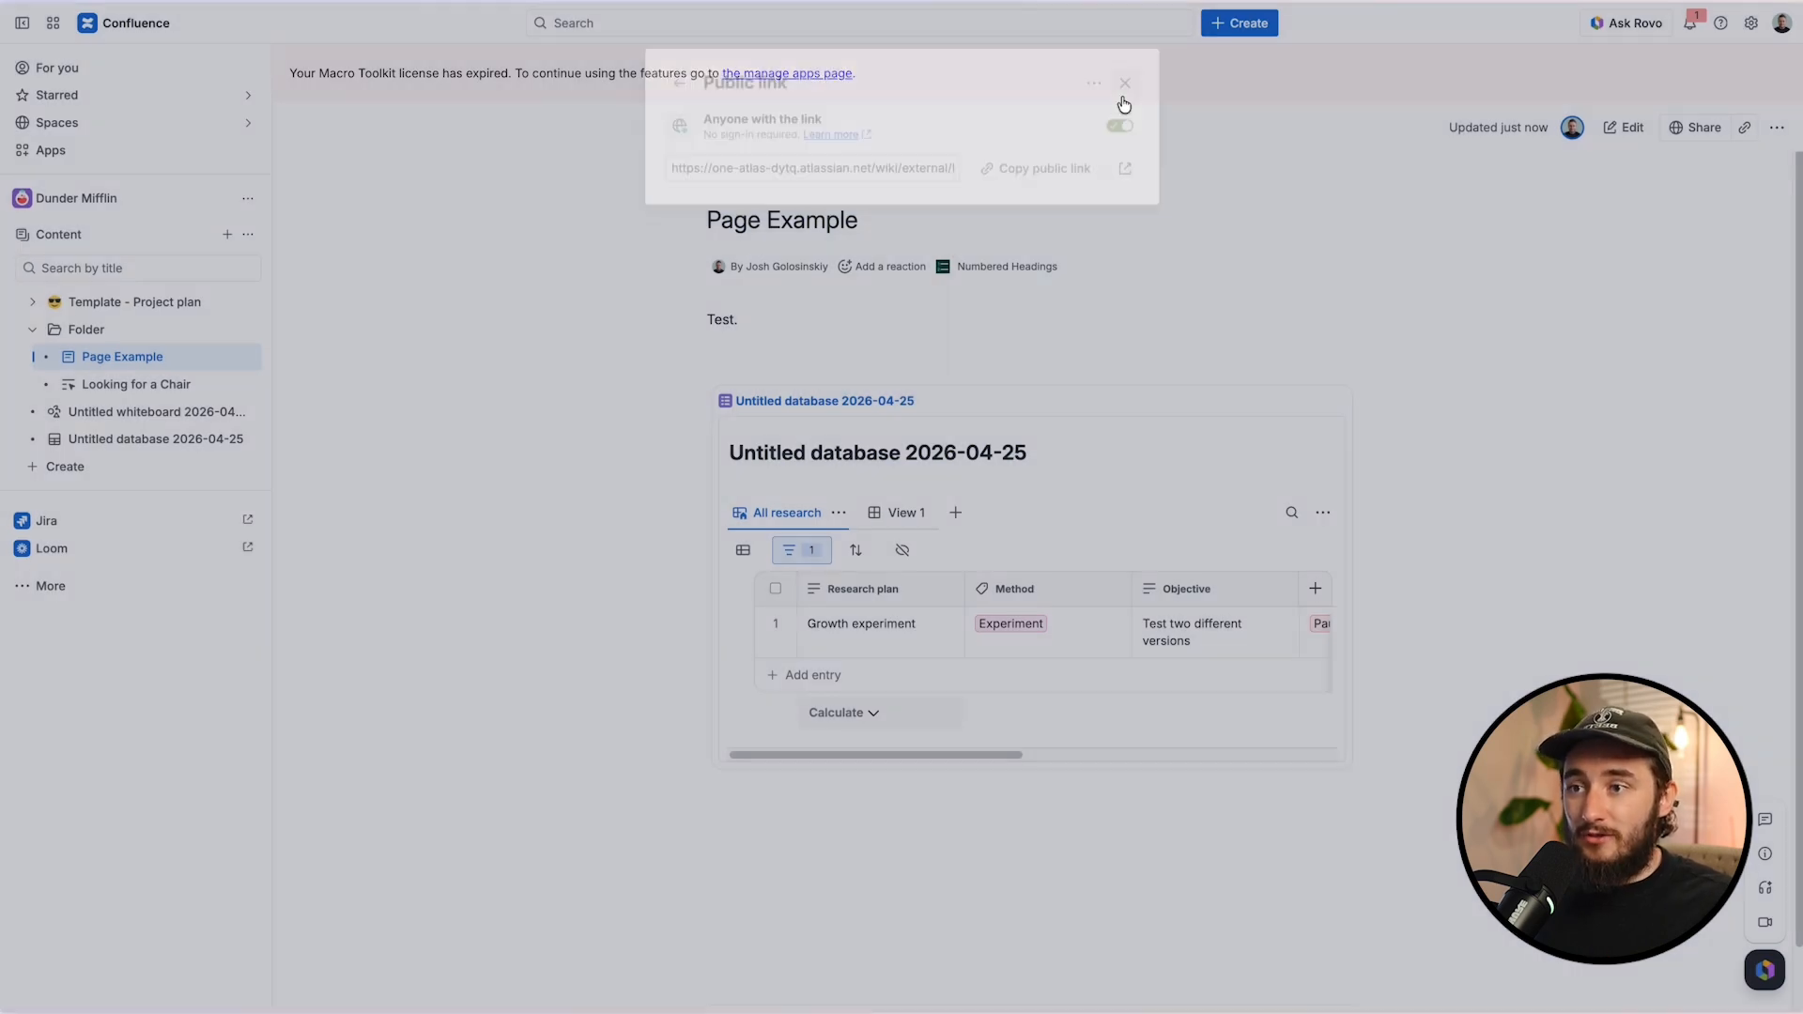